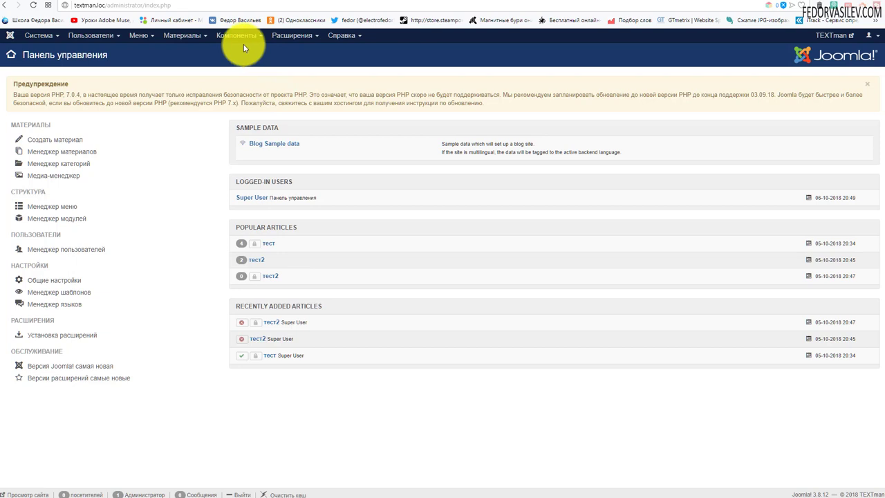
Open the DJ-Catalog2 component's control panel.
left_click(249, 39)
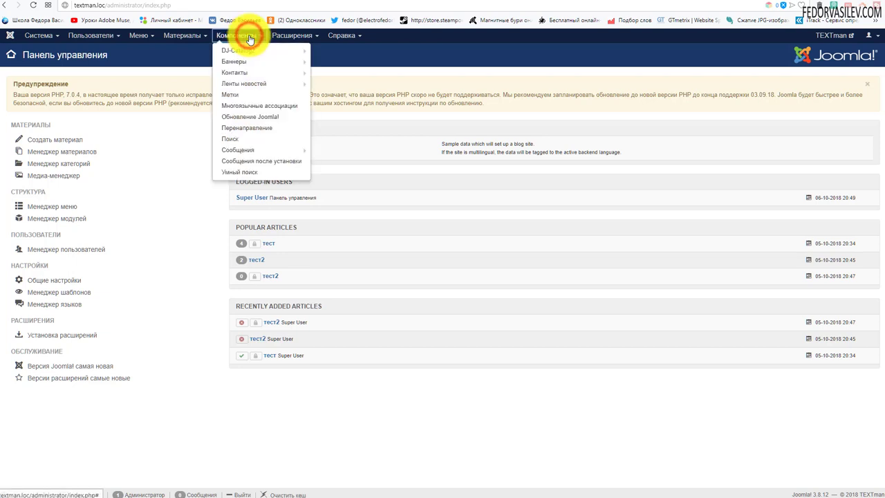
left_click(250, 54)
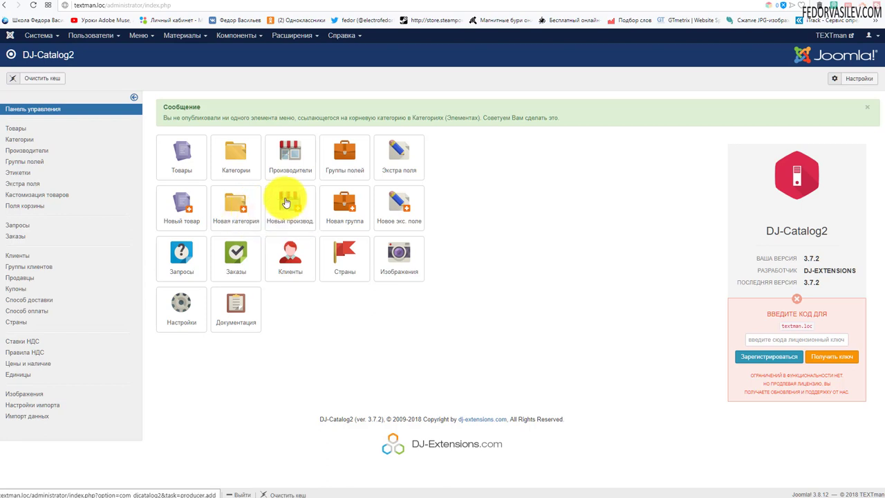
left_click(290, 166)
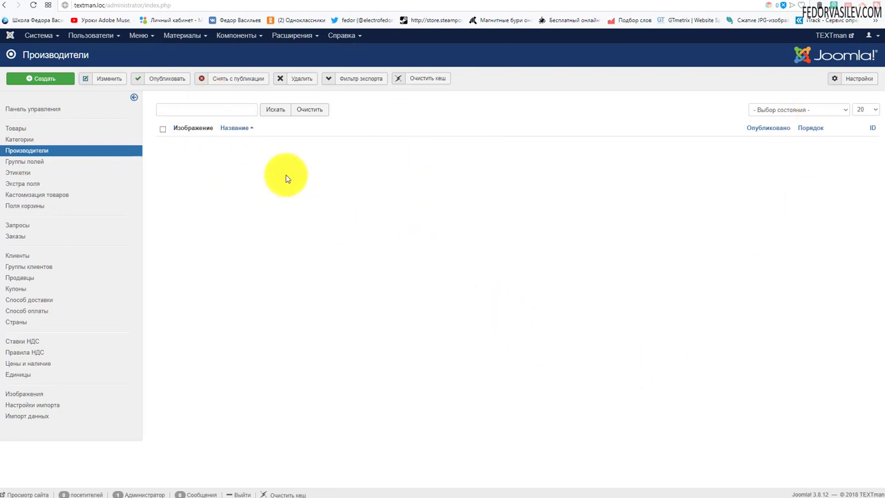
left_click(44, 79)
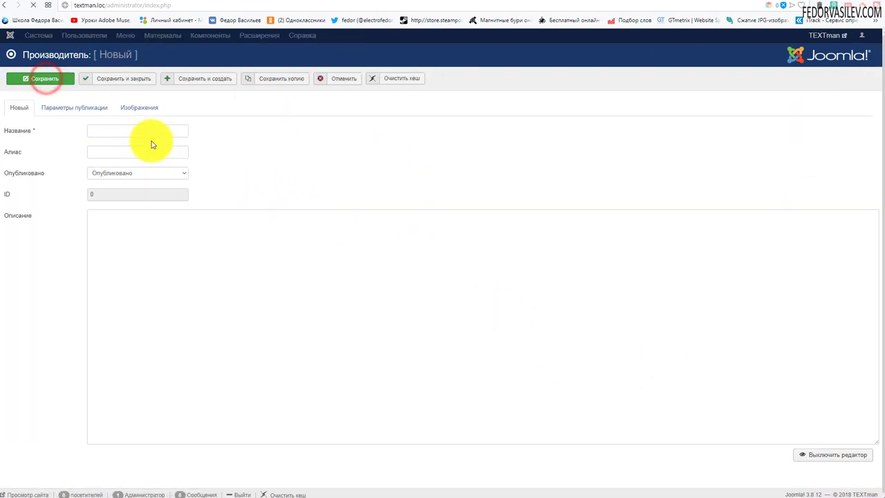
left_click(337, 83)
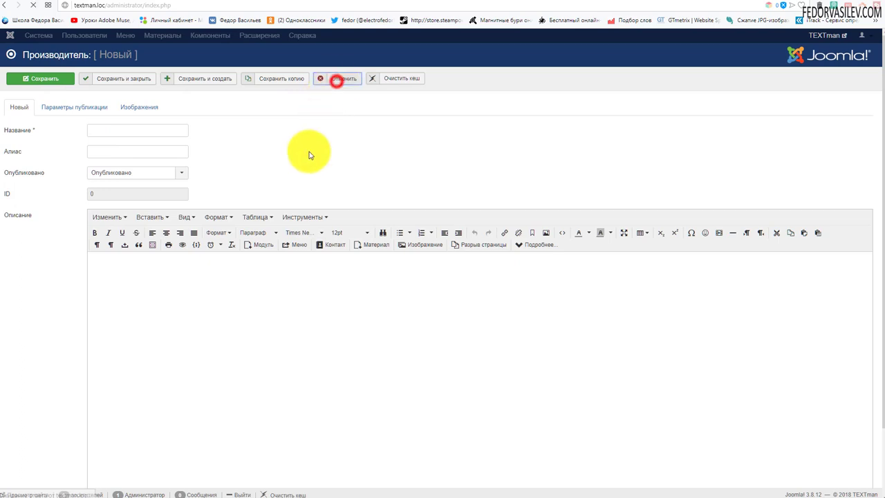
left_click(38, 111)
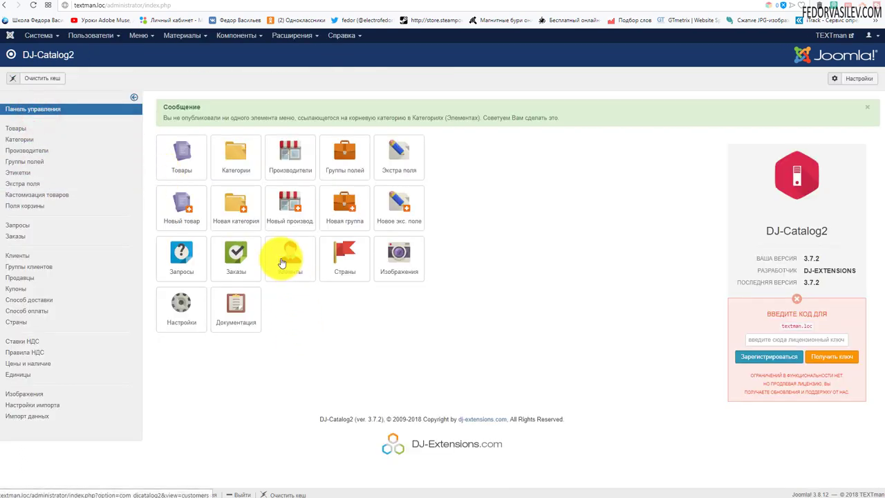
Start a new manufacturer named Canon and fill its description with the text about the Tokyo-based transnational engineering company.
left_click(289, 206)
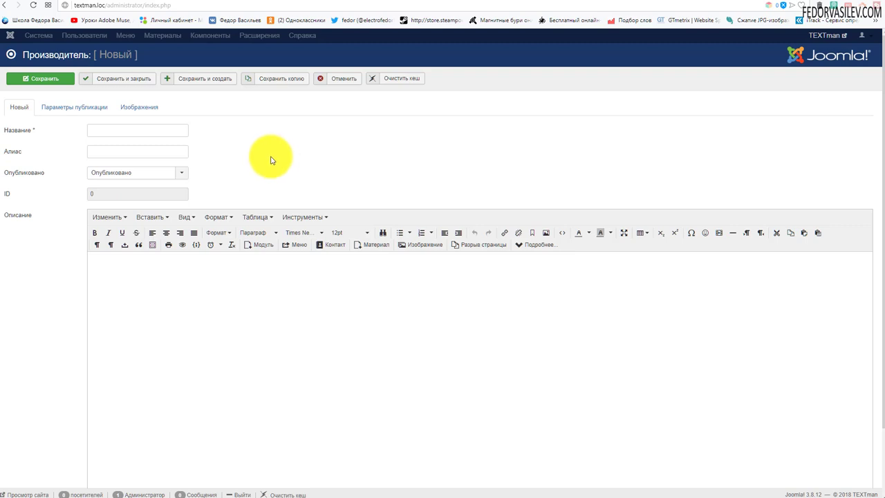
left_click(160, 136)
left_click(259, 123)
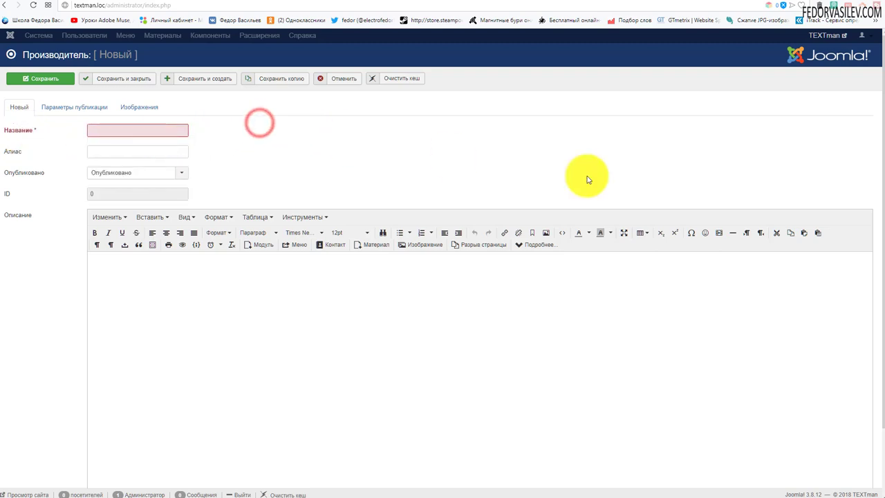
left_click(138, 130)
left_click(134, 177)
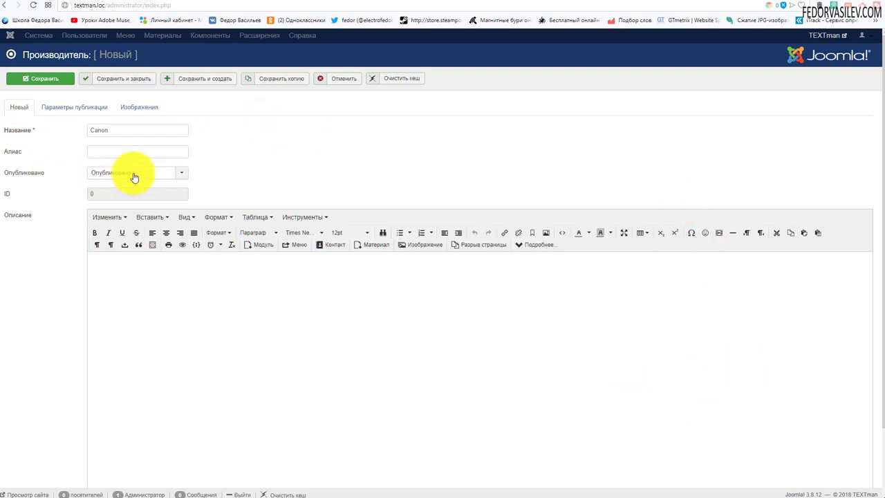
left_click(156, 269)
type("Транснациональная машиностроительная компания со штаб-квартирой в Токио, занимающаяся производством различной продукции для фиксации, обработки и печати изображений, медицинского диагностического оборудования, а также разработкой решений в области информационных технологий и телевещания. На конец 2016 года группа Читать дальше Дата основания: 10 августа 1937 г. Ключевая фигура: Фудзио Митараи Количество сотрудников: 196 968")
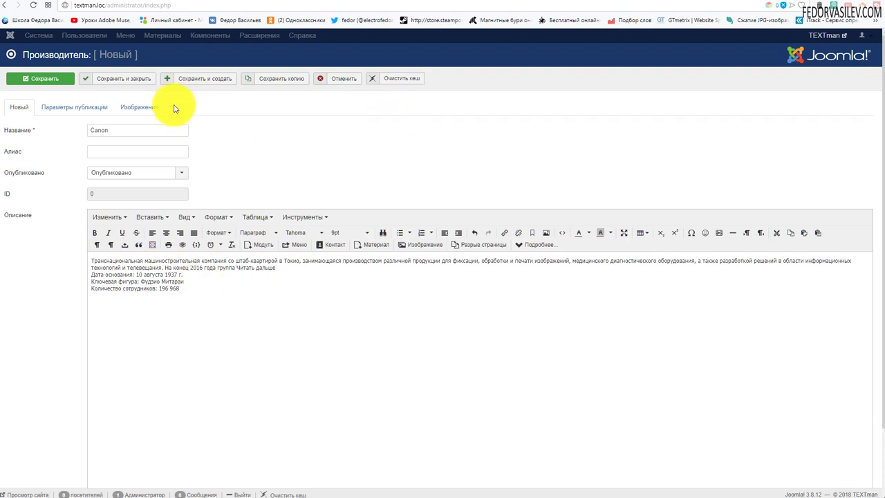
Copy the manufacturer's name Canon into the page meta title of its publishing parameters.
left_click(83, 111)
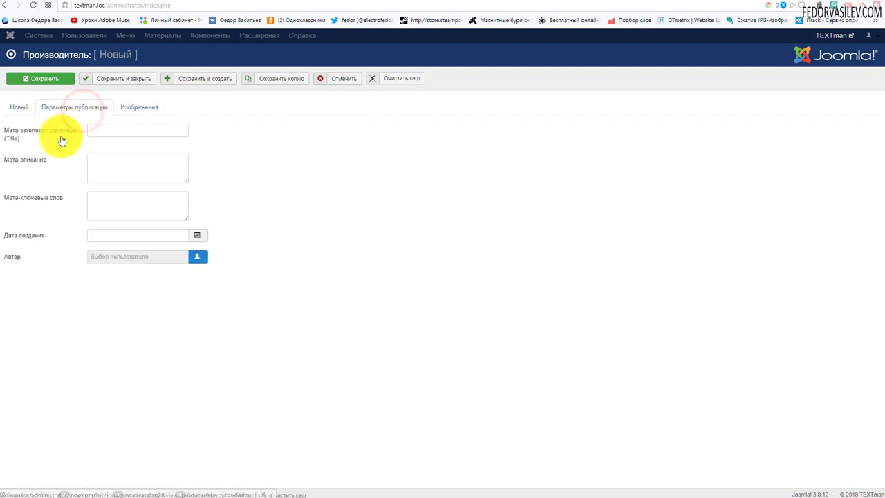
left_click(103, 130)
left_click(21, 107)
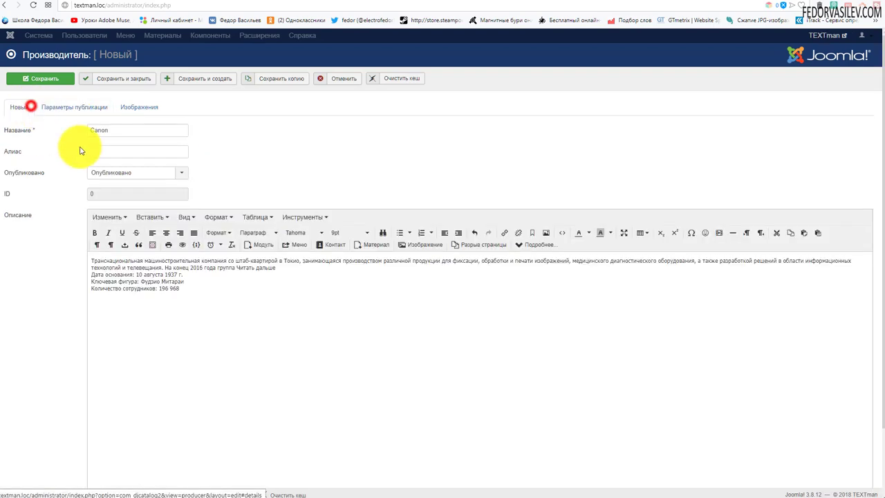
left_click_drag(115, 128, 83, 128)
right_click(104, 135)
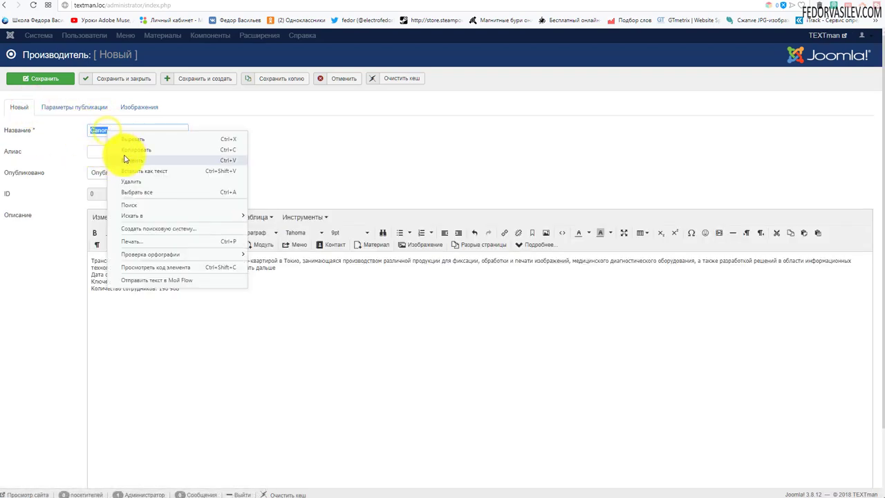
left_click(123, 150)
left_click(95, 107)
right_click(97, 134)
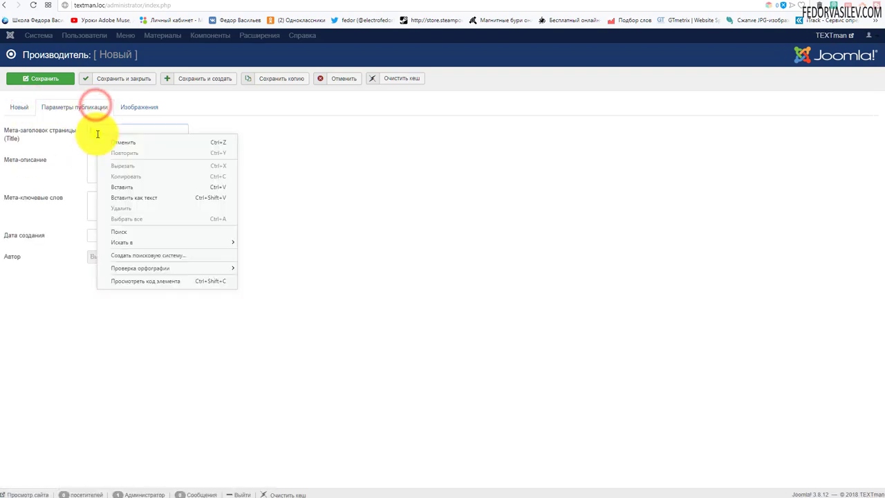
left_click(114, 187)
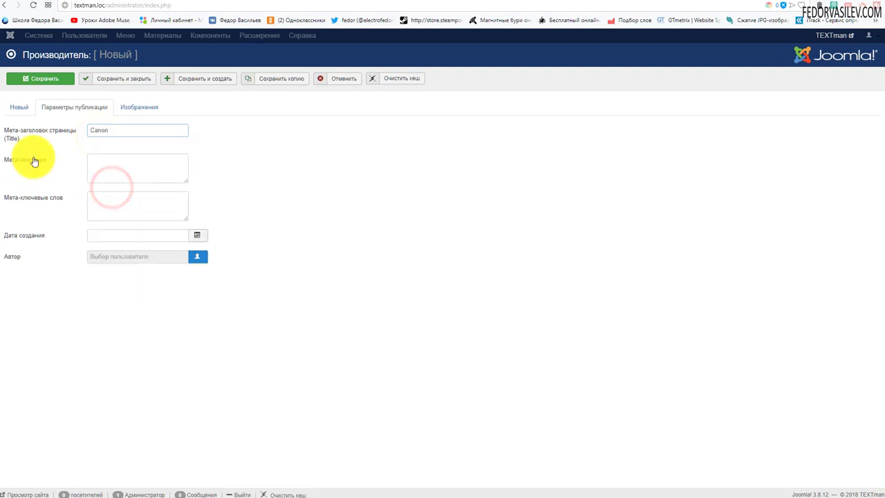
left_click(118, 171)
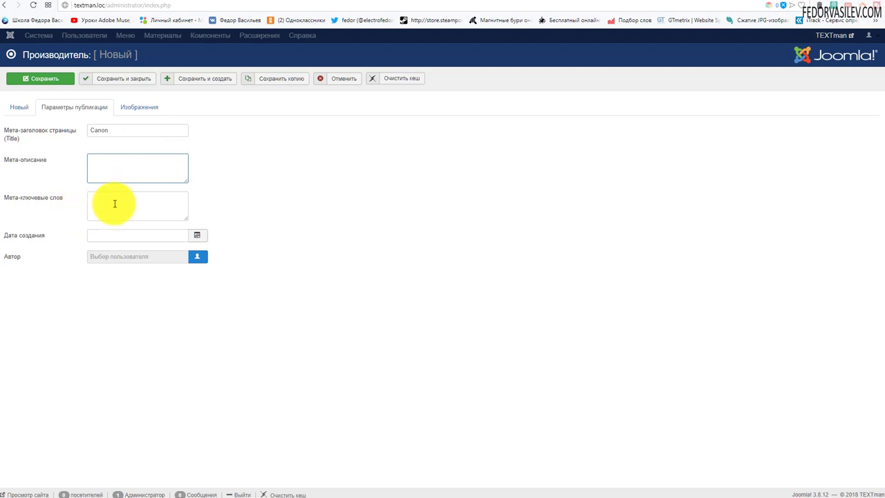
Upload canon.jpg as the manufacturer's image, then save the entry and start another new manufacturer.
left_click(131, 108)
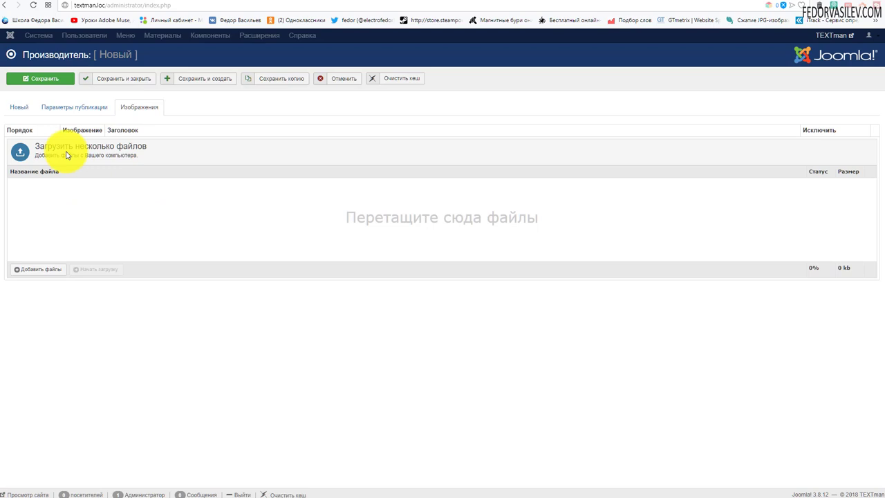
left_click(42, 269)
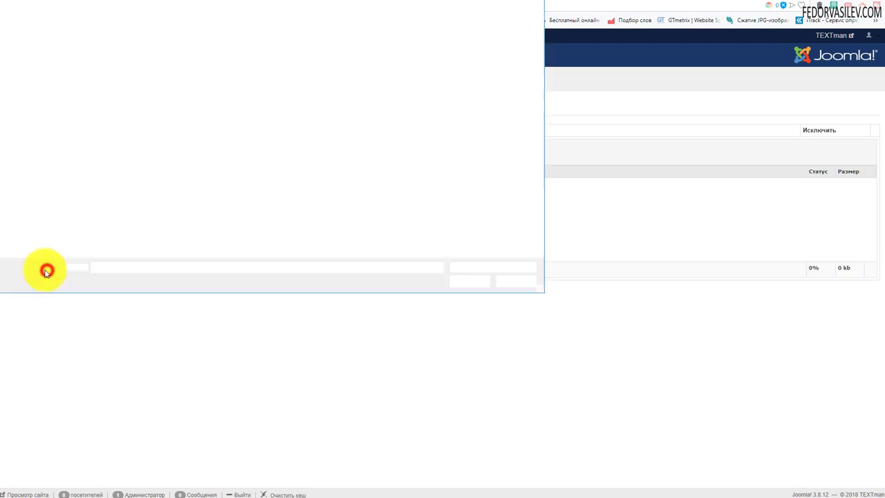
left_click(138, 41)
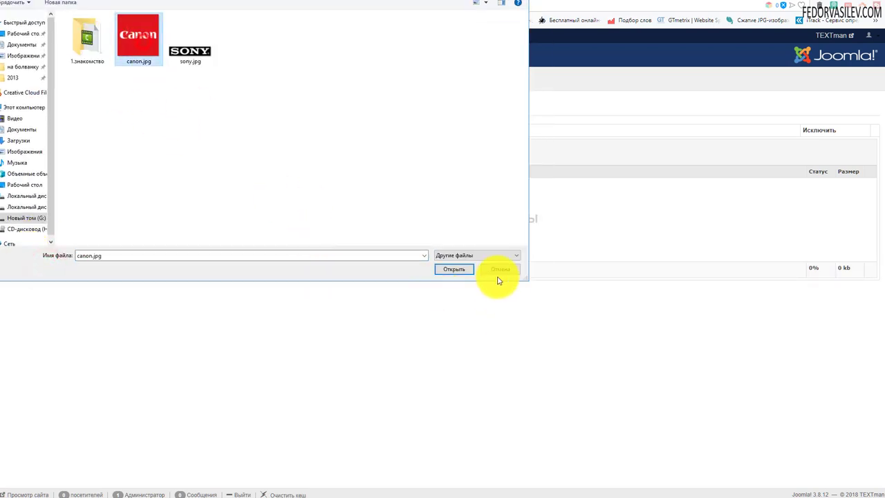
left_click(456, 269)
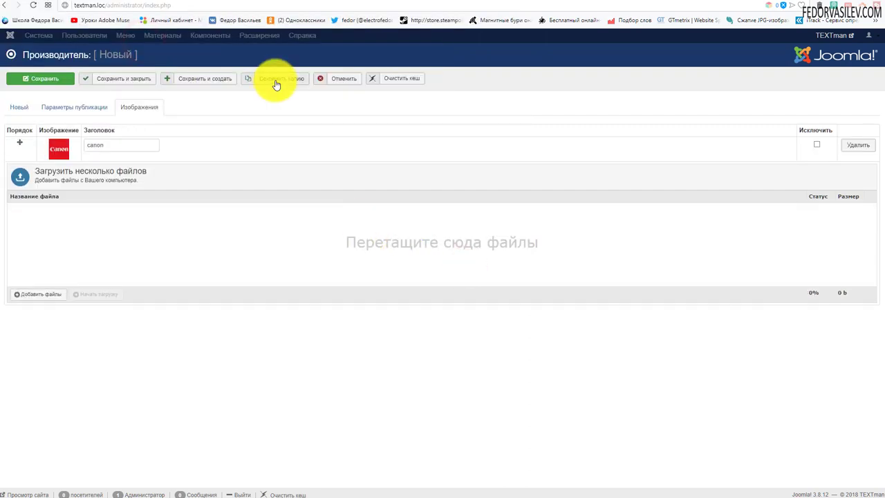
left_click(213, 79)
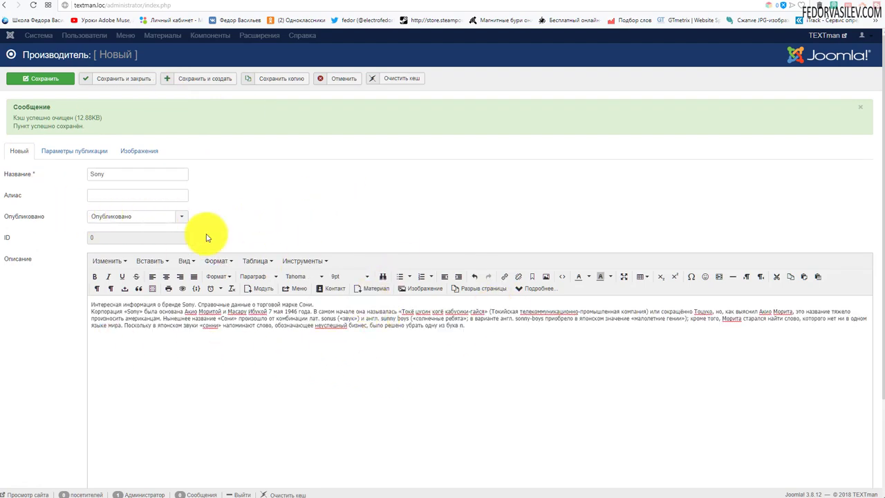
Paste Sony as the page meta title in the new manufacturer's publishing parameters.
left_click(80, 152)
right_click(105, 176)
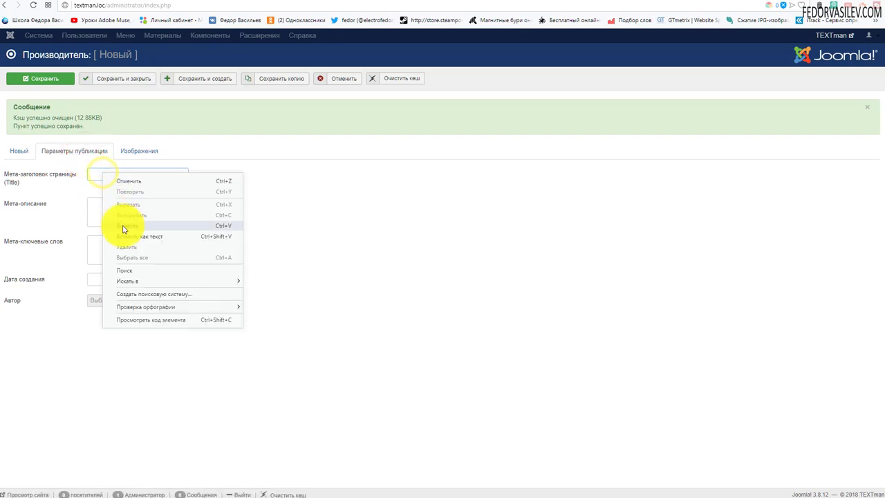
left_click(123, 228)
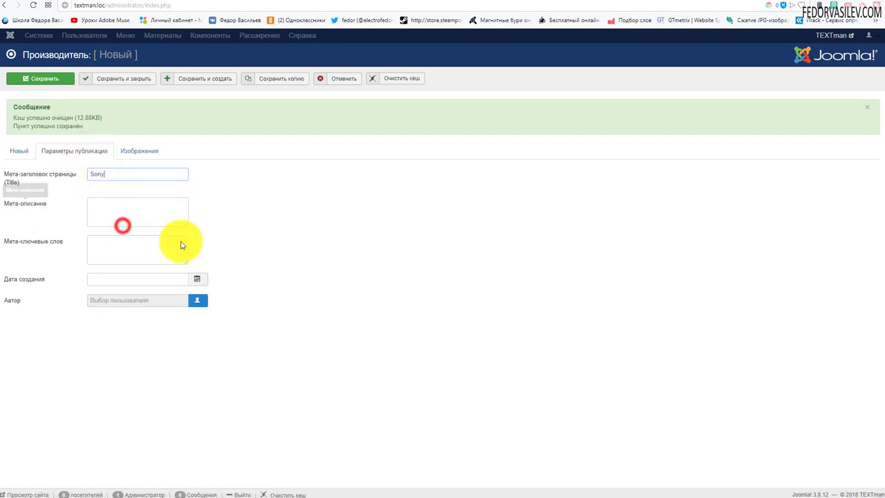
left_click(88, 203)
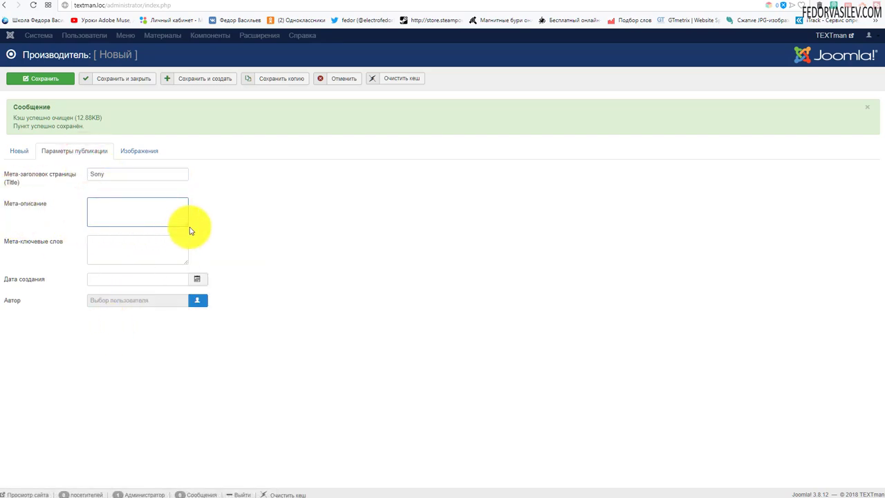
mouse_move(185, 229)
left_mouse_down()
mouse_move(202, 233)
mouse_move(180, 228)
left_mouse_up()
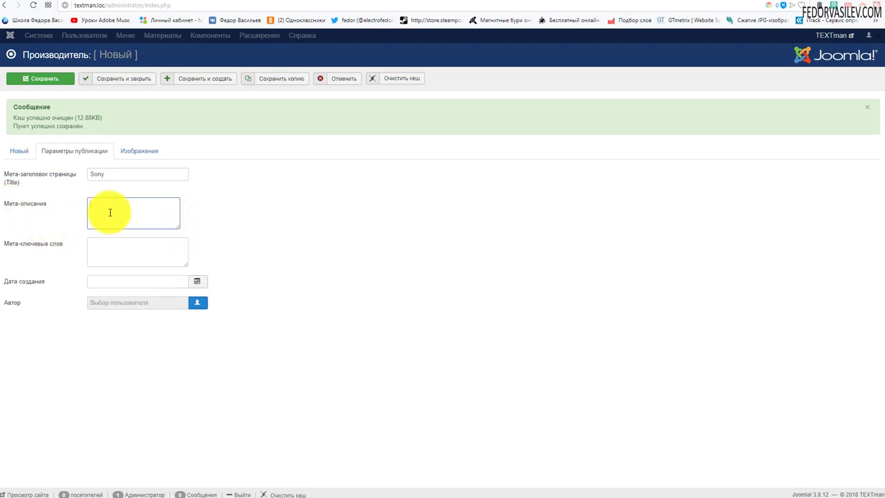
Upload sony.jpg as the Sony manufacturer's image, then save and close the entry.
left_click(138, 159)
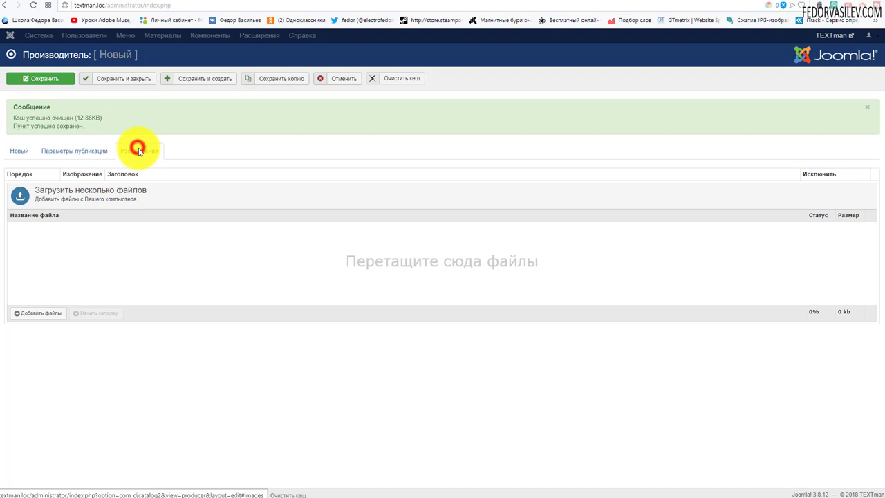
left_click(28, 313)
double_click(178, 61)
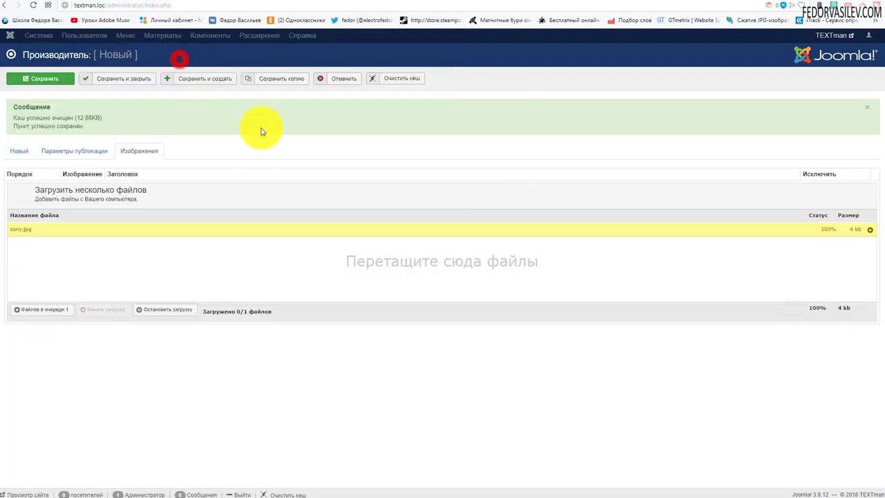
left_click(131, 79)
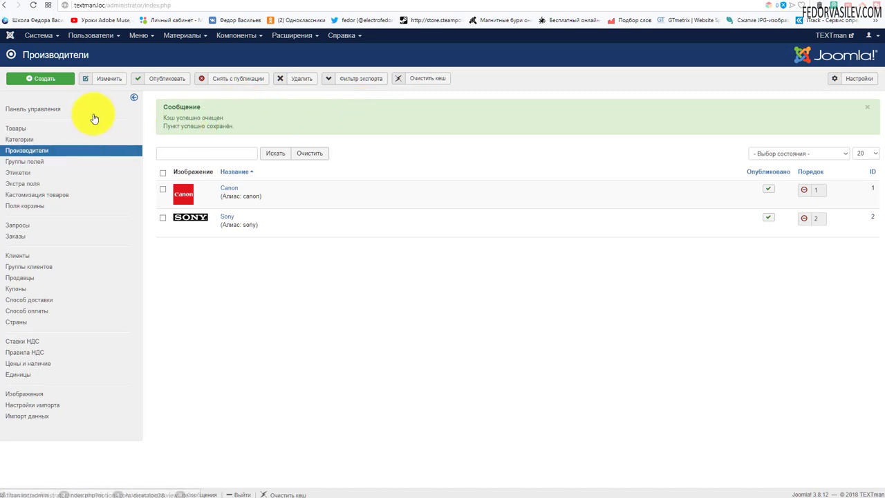
Open the product list and look through the products and their manufacturer column.
left_click(24, 127)
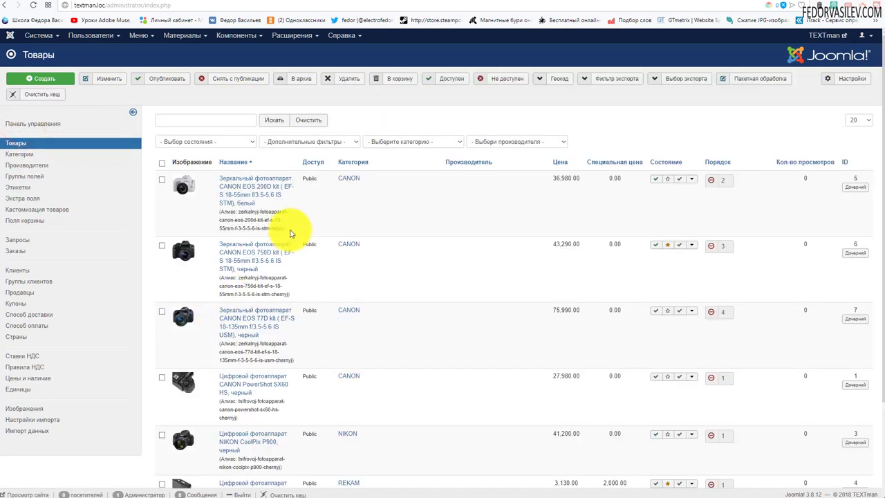
scroll(302, 211, "down", 3)
scroll(302, 211, "up", 3)
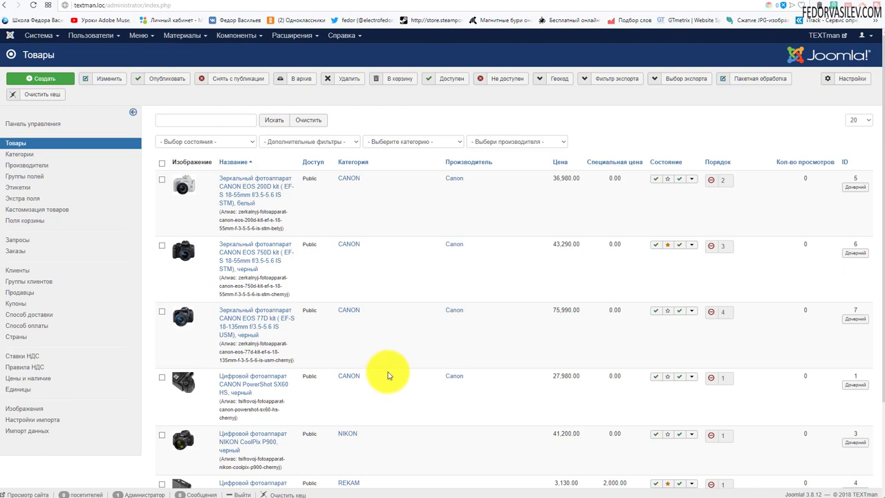
In the white CANON EOS 200D kit product, clear the manufacturer and reselect Canon, then close the product without saving.
left_click(226, 181)
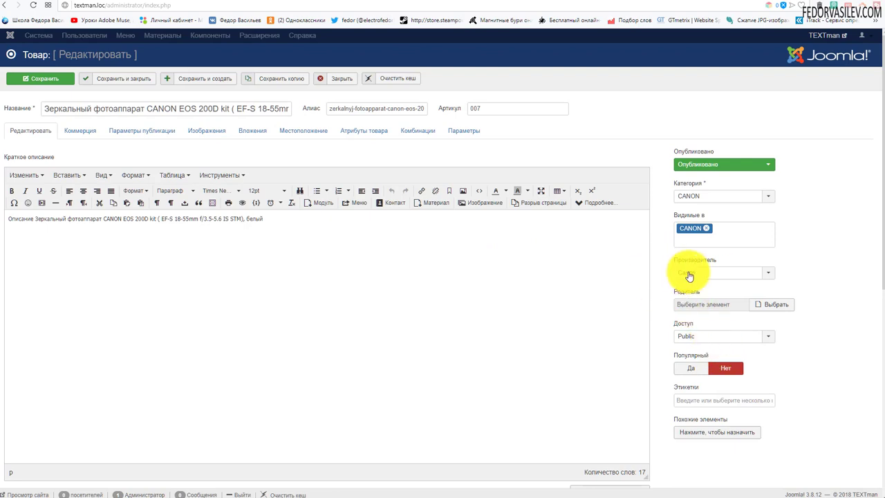
left_click(712, 272)
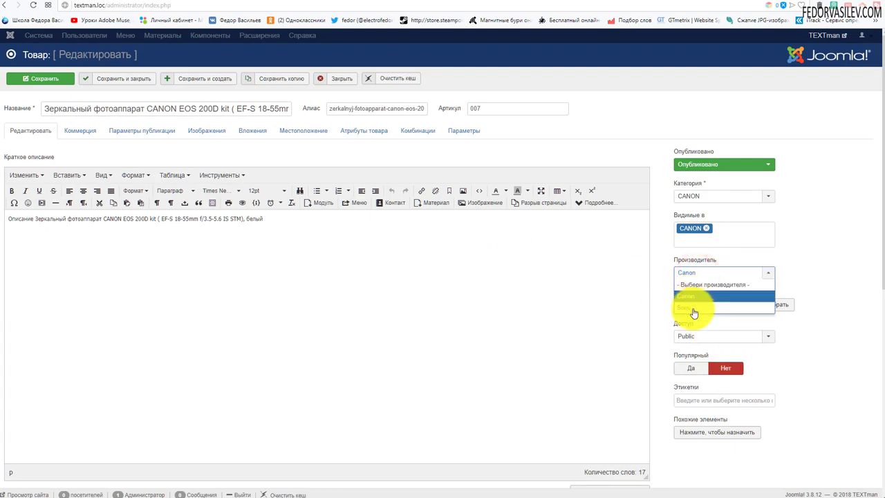
left_click(713, 284)
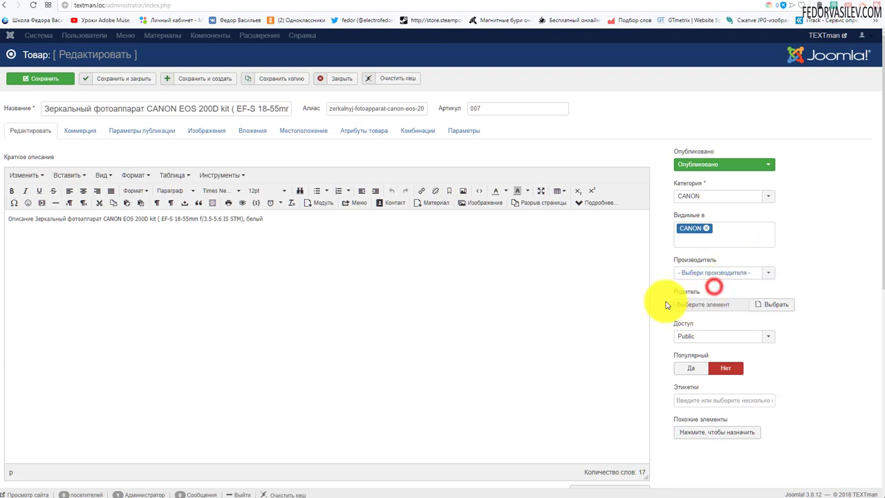
left_click(692, 273)
left_click(680, 298)
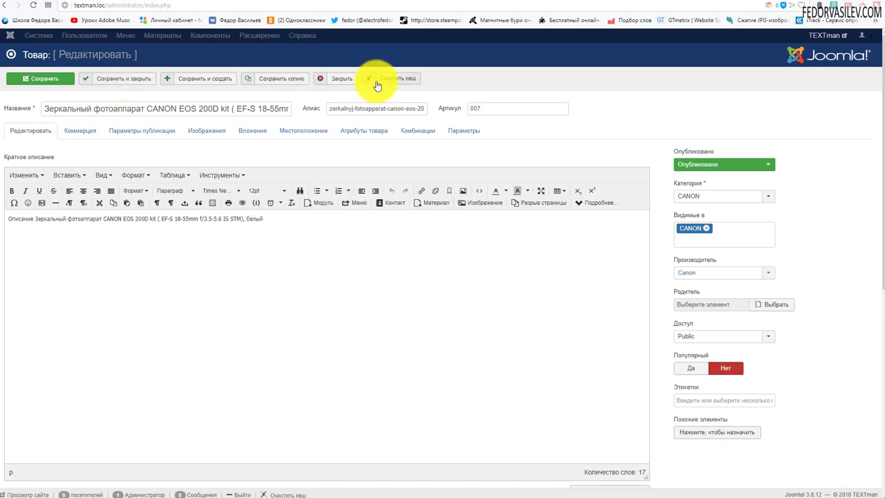
left_click(349, 78)
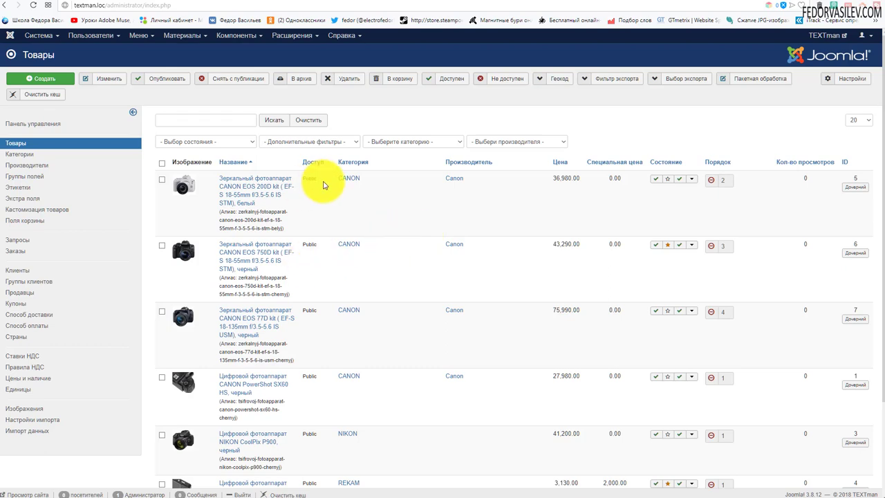
Check which cameras in the product list have a manufacturer assigned, from the CANON models down to the SONY one.
scroll(318, 179, "down", 1)
scroll(371, 287, "down", 2)
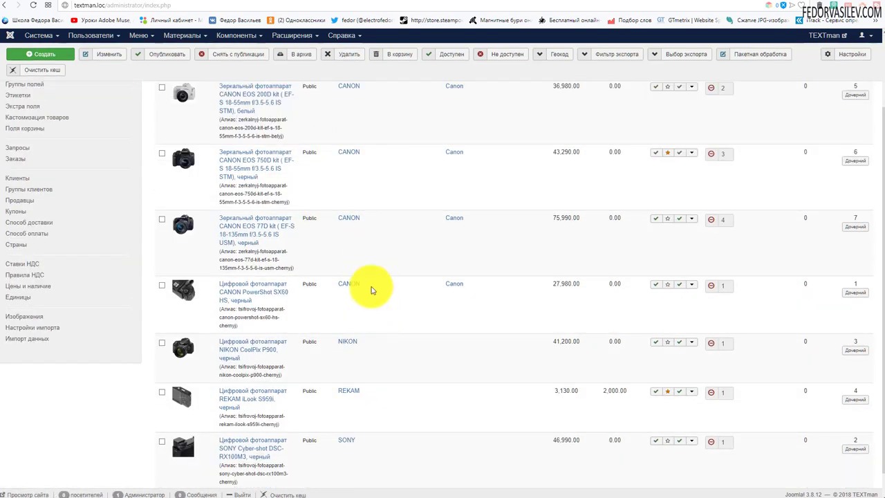
scroll(387, 276, "up", 3)
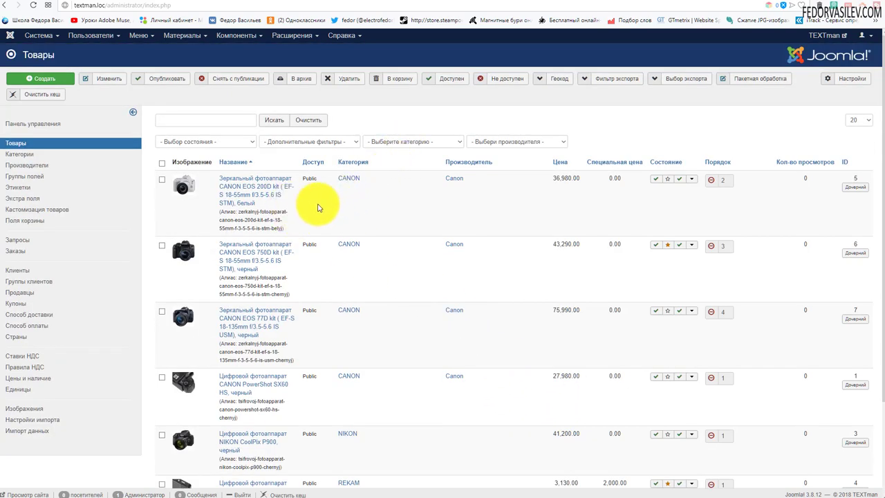
left_click_drag(440, 163, 495, 166)
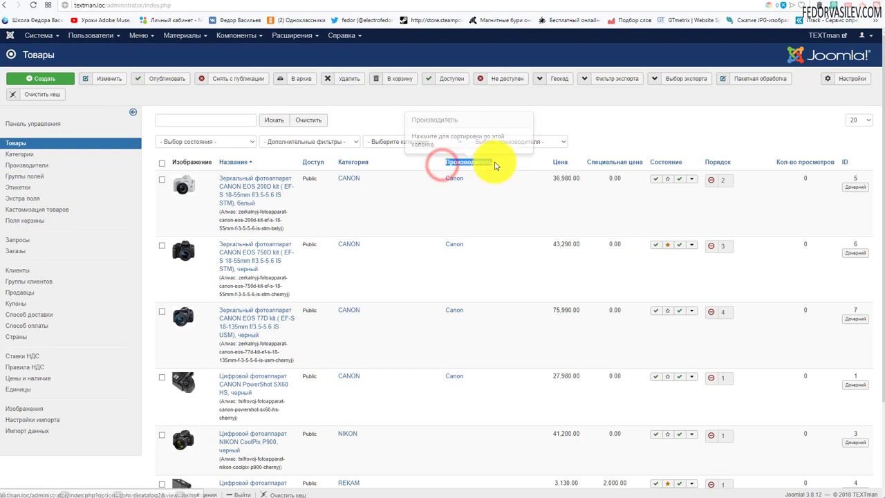
left_click(405, 207)
scroll(409, 204, "down", 2)
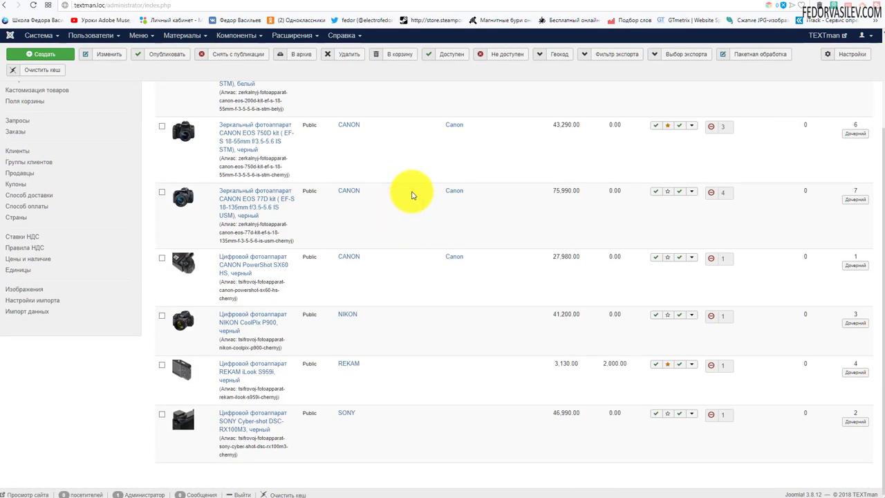
scroll(411, 196, "up", 2)
Filter the product list to the CANON category and select all the listed products.
left_click(386, 145)
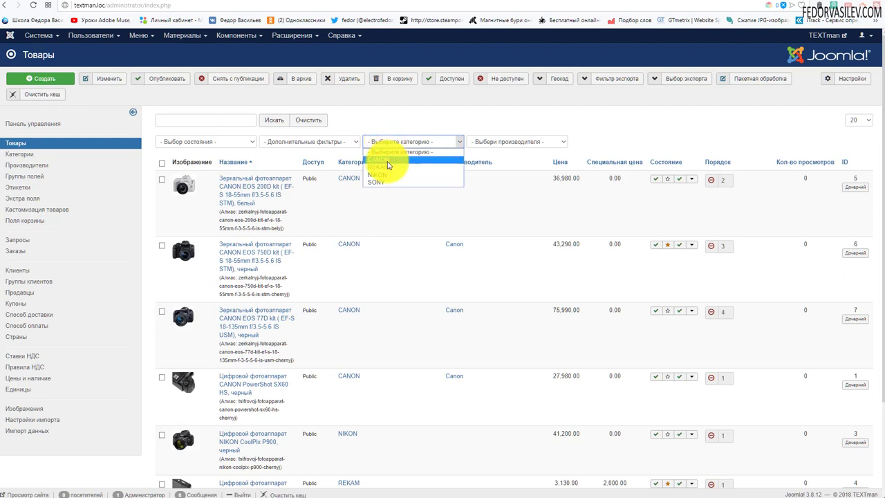
left_click(387, 161)
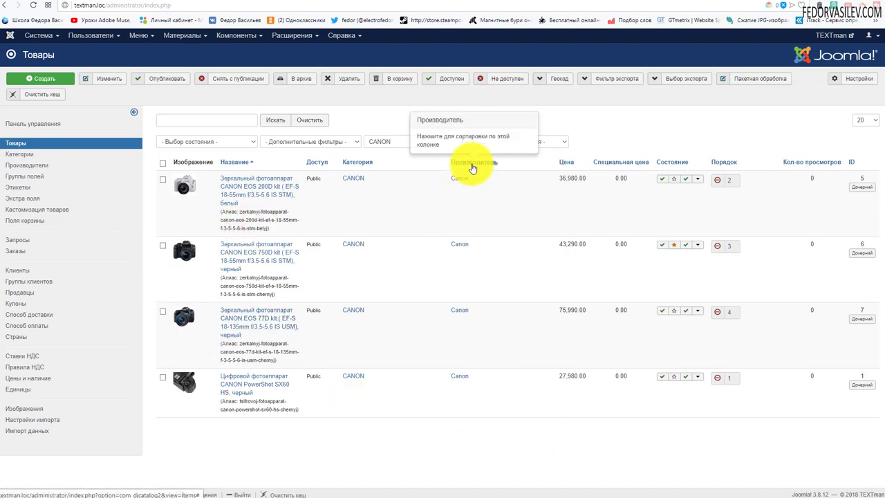
left_click(162, 164)
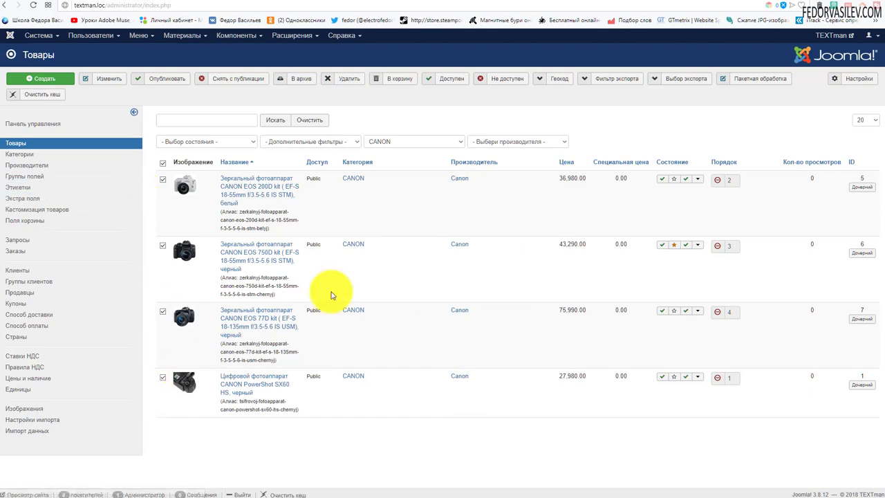
Batch-process the selected products, adding the category CANON and setting the manufacturer to Canon.
left_click(755, 84)
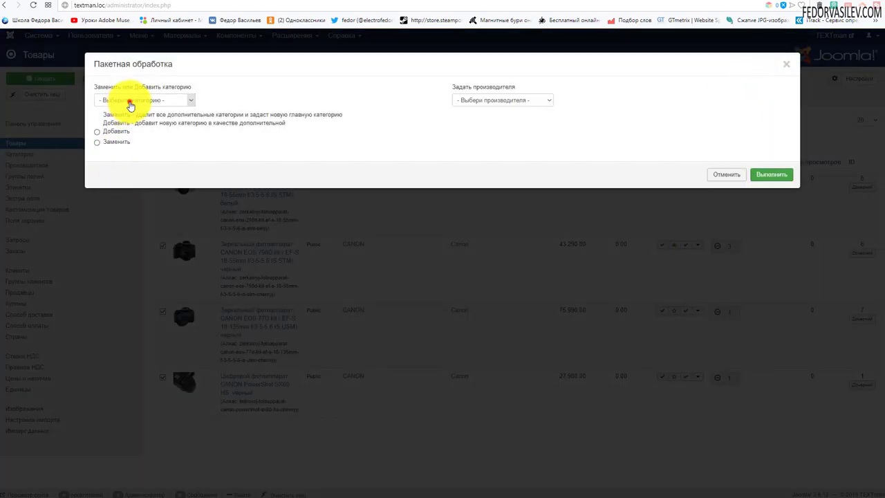
left_click(130, 102)
left_click(118, 119)
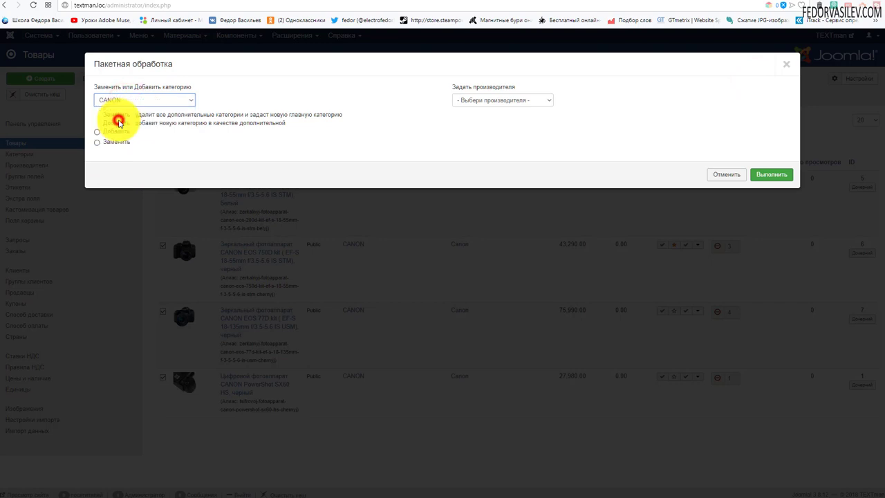
left_click(98, 135)
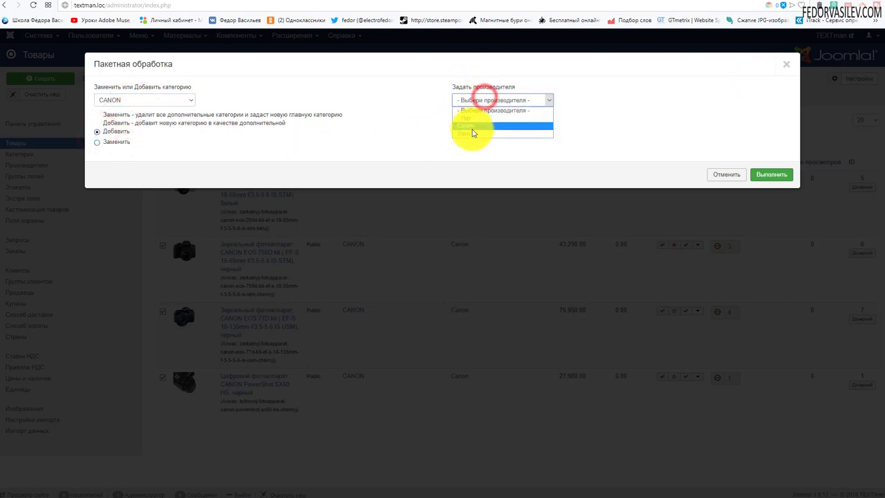
left_click(473, 130)
left_click(759, 174)
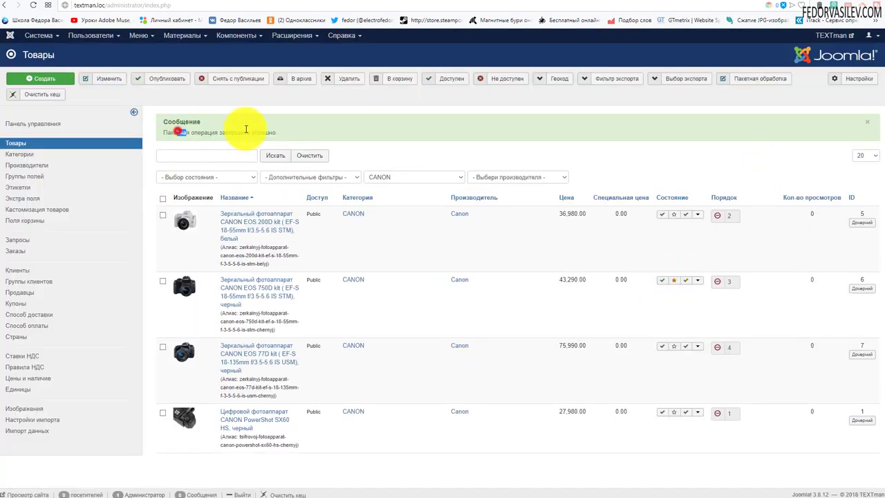
left_click_drag(178, 132, 164, 132)
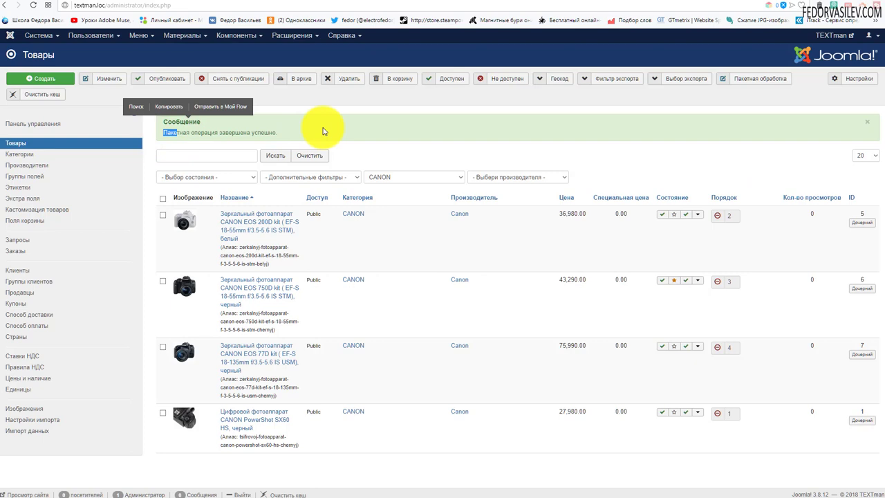
left_click(370, 136)
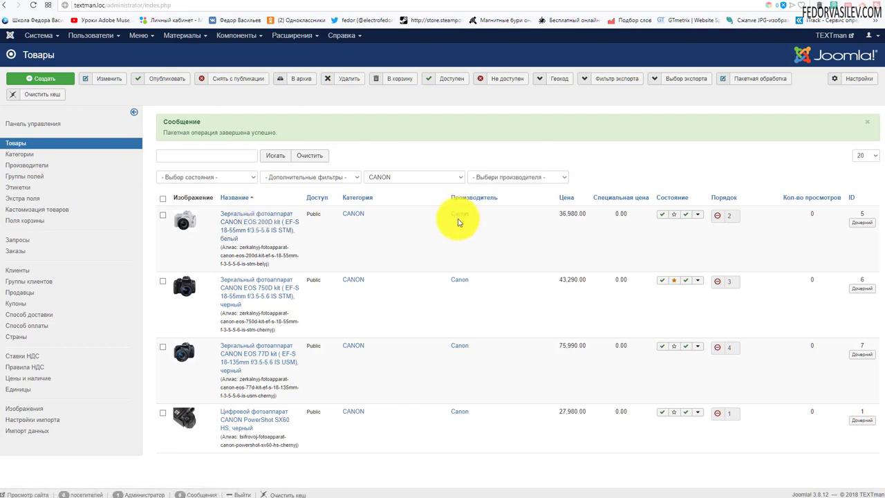
Clear the CANON category filter, filter the products by REKAM and check the REKAM camera's category and manufacturer.
left_click(409, 177)
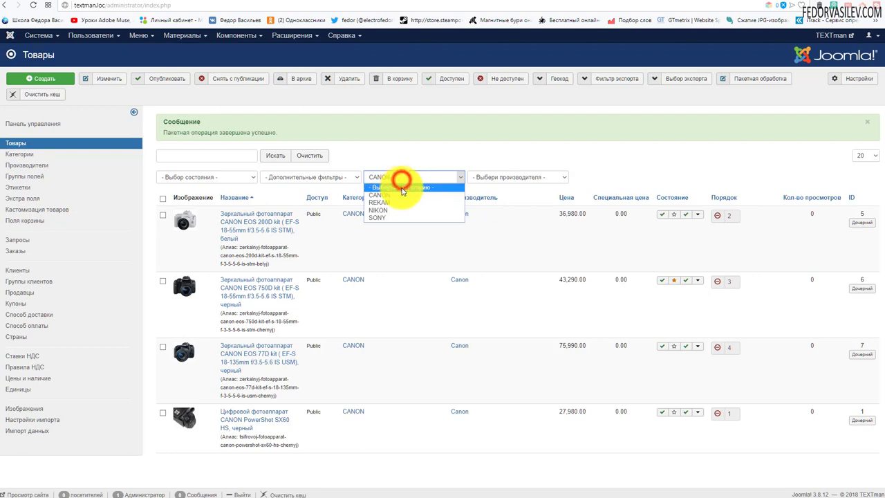
left_click(401, 187)
left_click(434, 141)
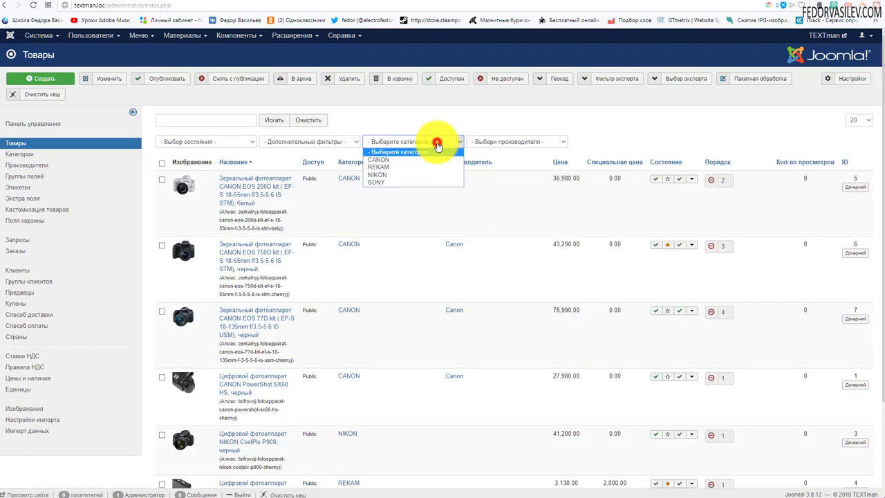
left_click(406, 166)
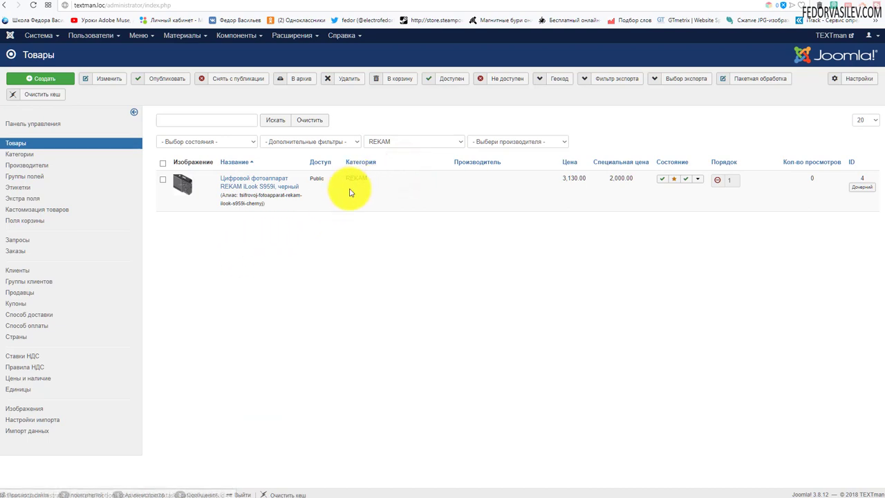
left_click(240, 186)
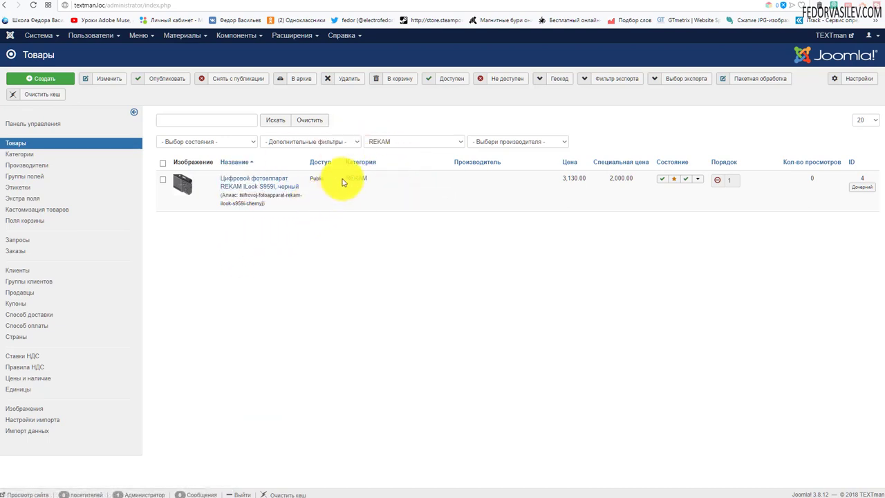
left_click_drag(343, 178, 366, 179)
left_click(424, 182)
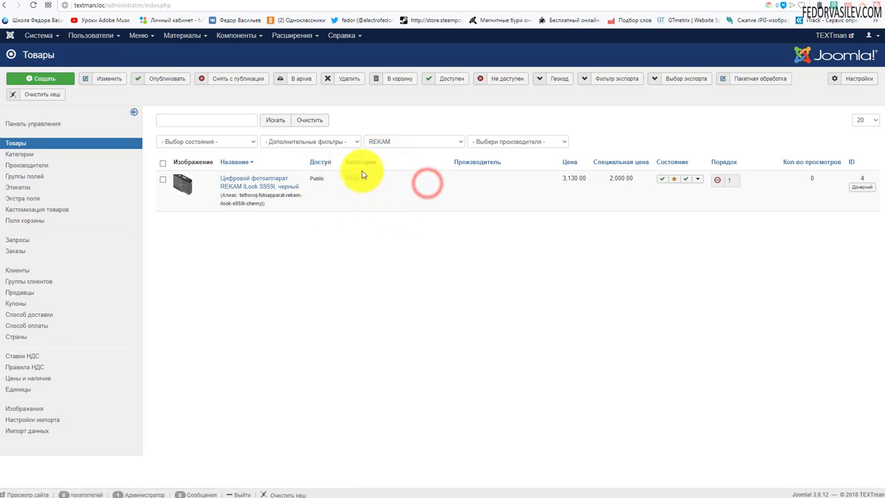
double_click(348, 179)
left_click(421, 191)
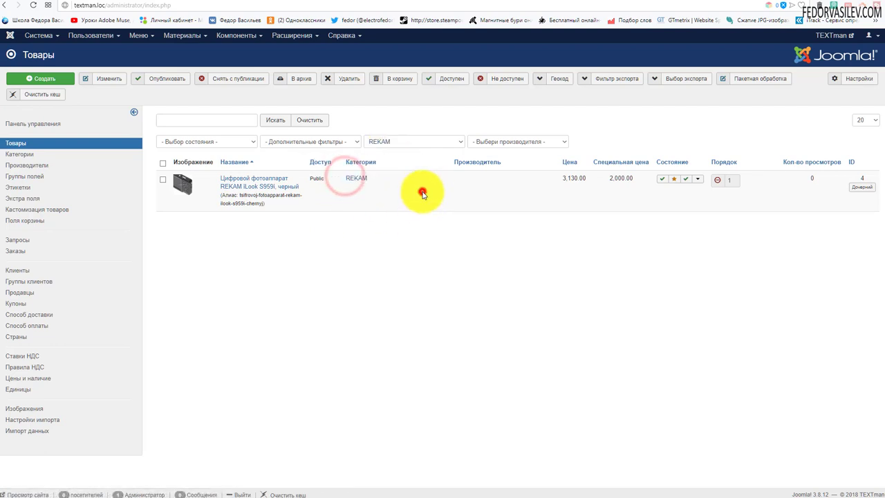
Filter the products by the SONY category, set the SONY Cyber-shot DSC-RX100M3's manufacturer to Sony, then save and close it.
left_click(423, 144)
left_click(387, 183)
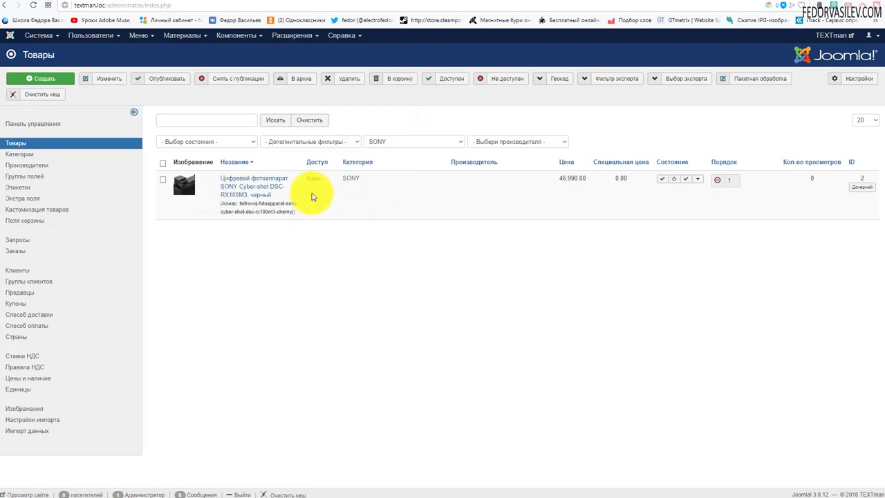
left_click(244, 191)
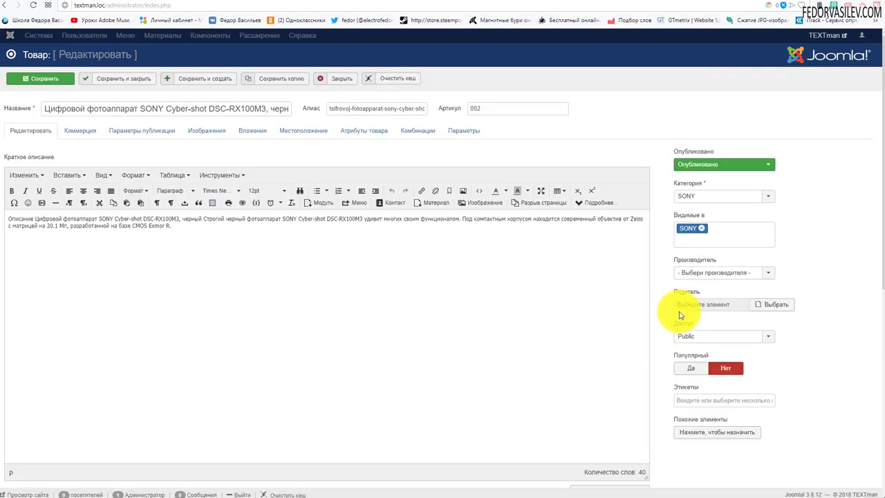
left_click(695, 280)
left_click(683, 309)
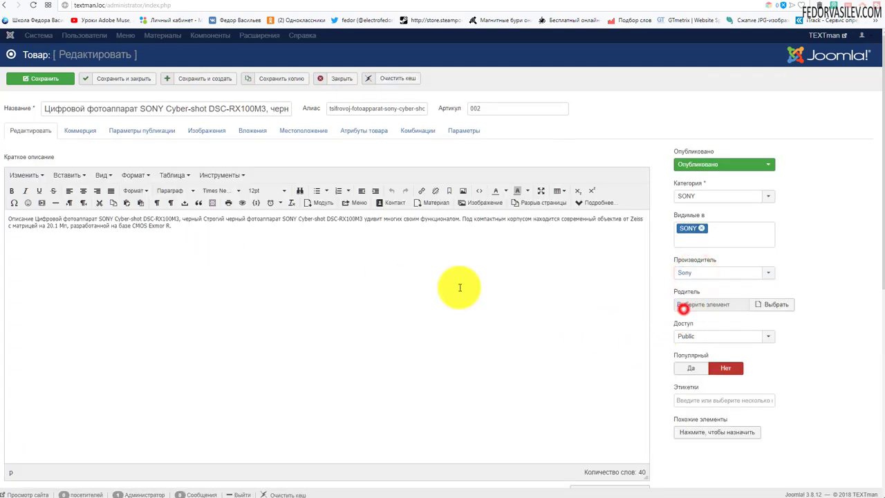
left_click(127, 78)
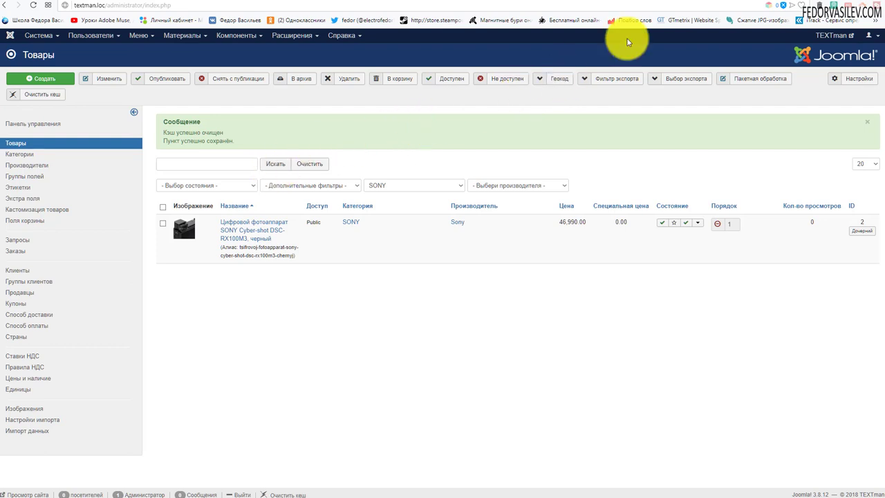
Switch to the textman.loc front page and the CARDEALER demo site, and examine the demo's main menu and dropdowns.
left_click(684, 3)
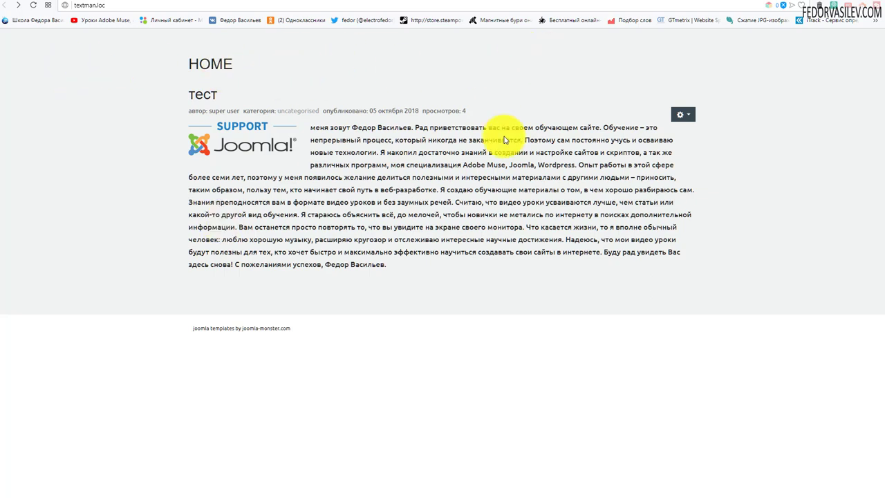
left_click(722, 4)
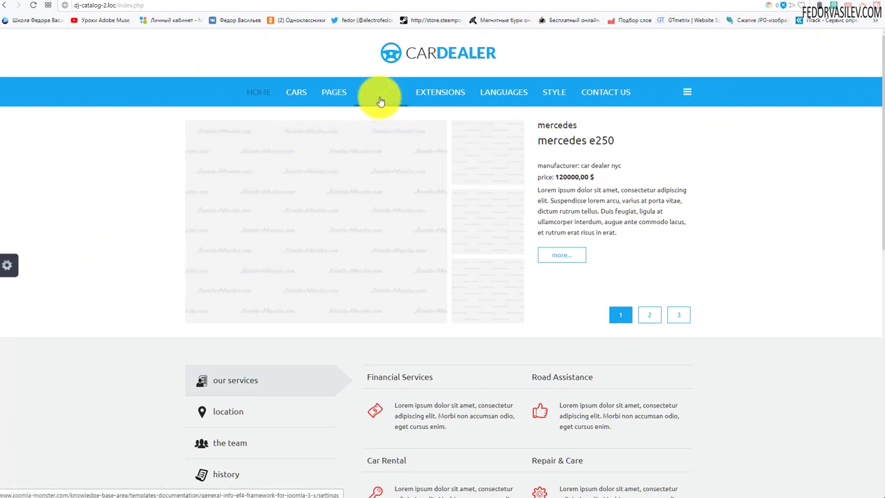
mouse_move(380, 102)
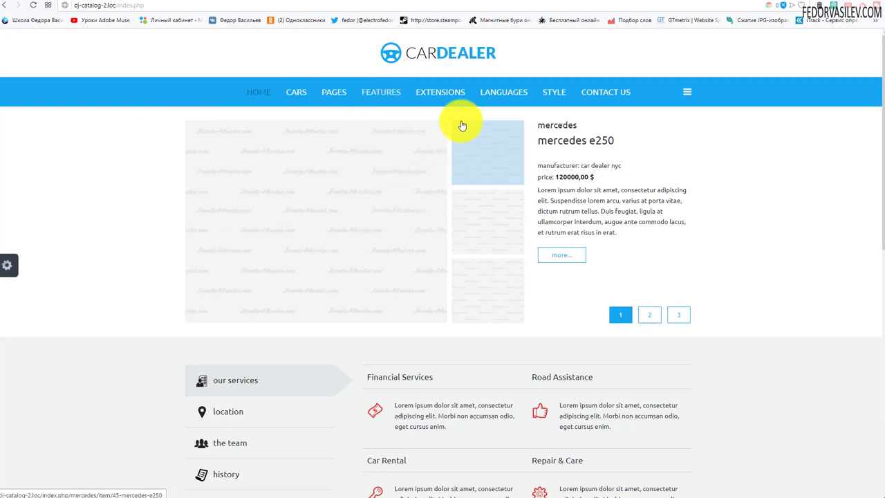
mouse_move(443, 95)
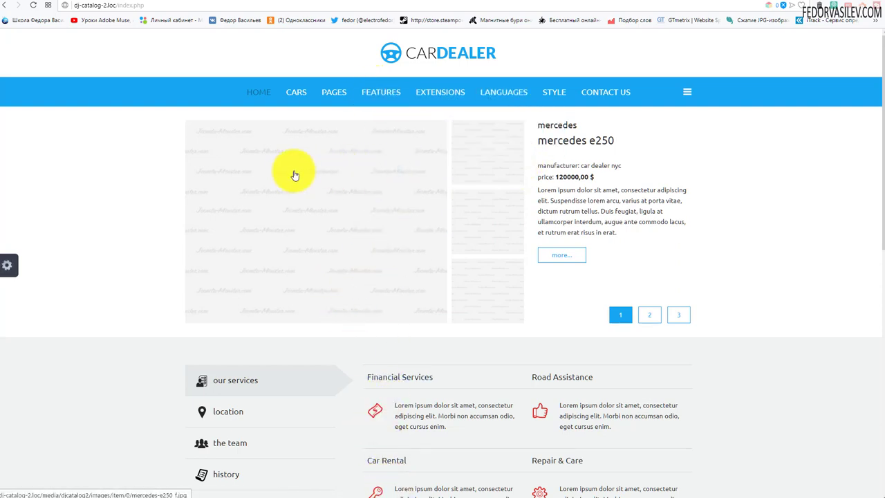
mouse_move(249, 88)
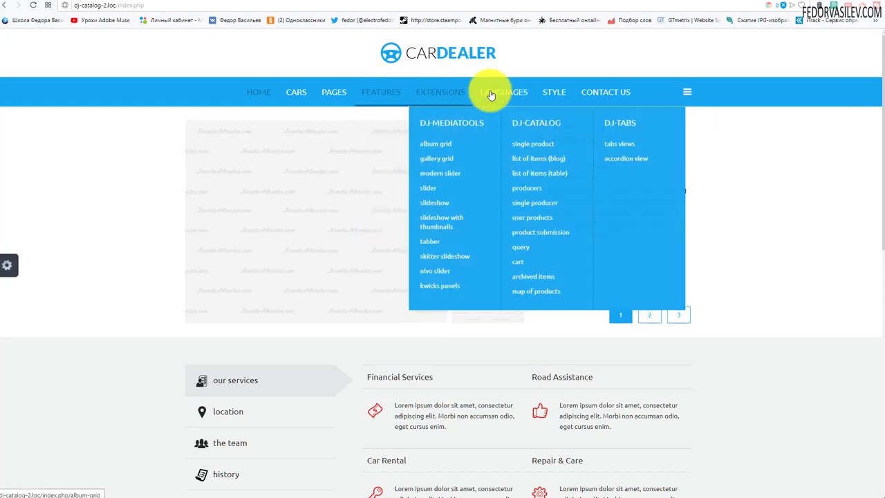
mouse_move(517, 93)
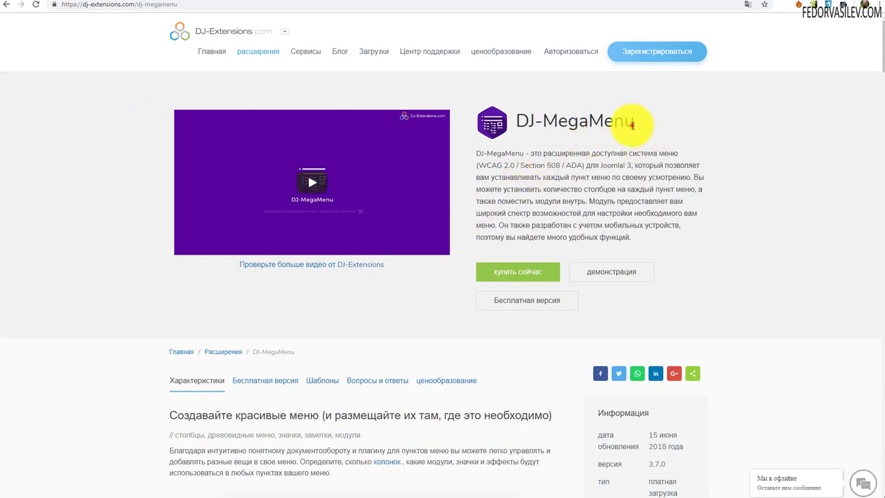
Look at the DJ-MegaMenu page on DJ-Extensions.com, then return to the demo site's Extensions submenu.
mouse_move(632, 125)
left_mouse_down()
mouse_move(514, 123)
mouse_move(627, 119)
left_mouse_up()
left_click(685, 123)
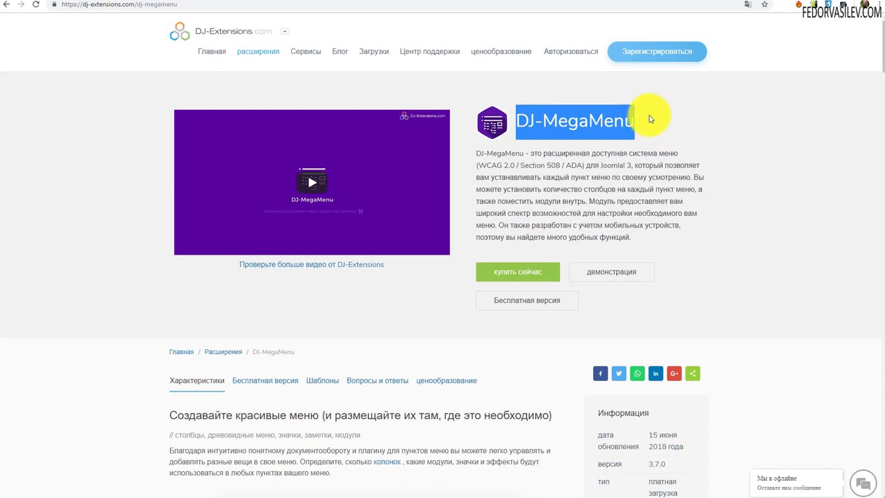
left_click(536, 122)
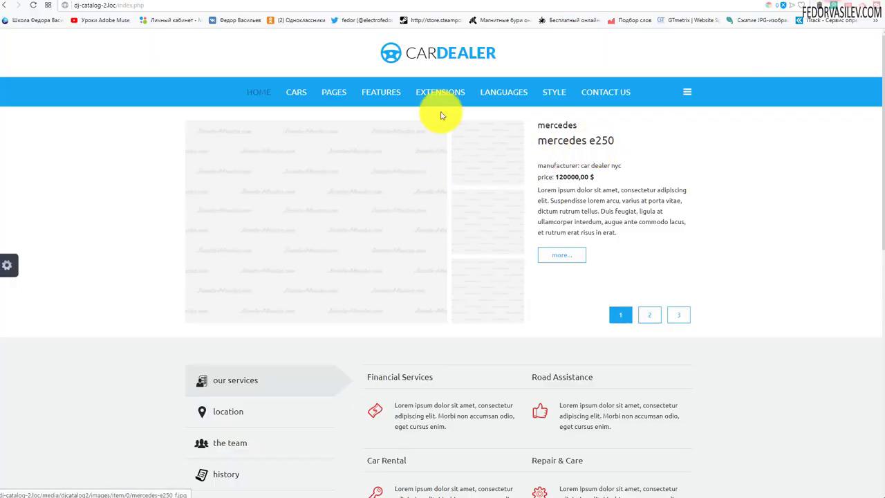
mouse_move(439, 99)
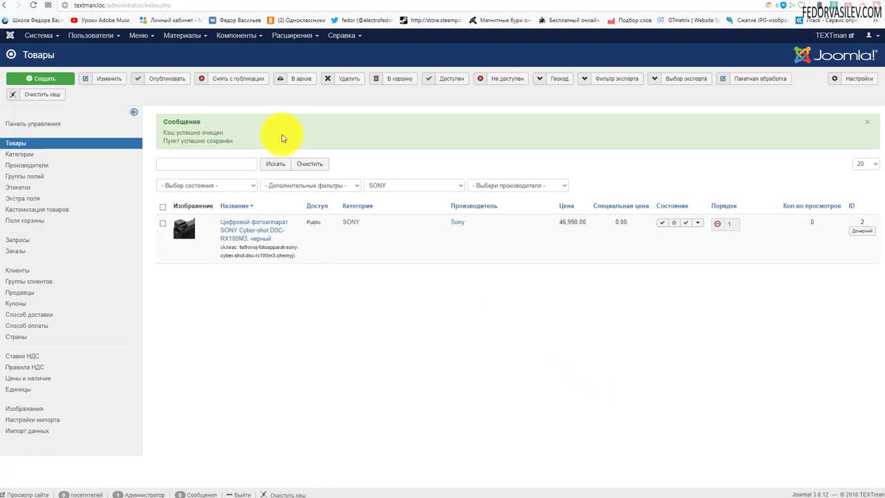
Install the 2751_pkg_dj-megamenu-AIO-3.7.0-pro.zip package through the Joomla extension manager.
left_click(292, 36)
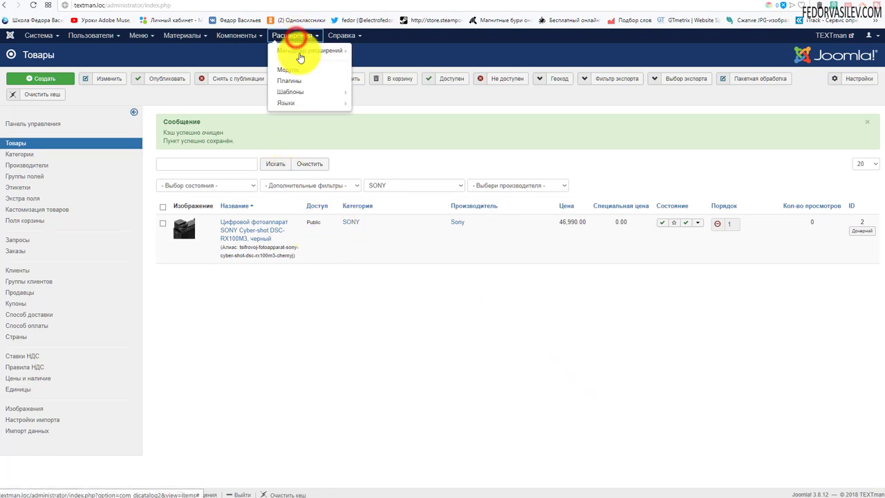
mouse_move(314, 50)
left_click(364, 52)
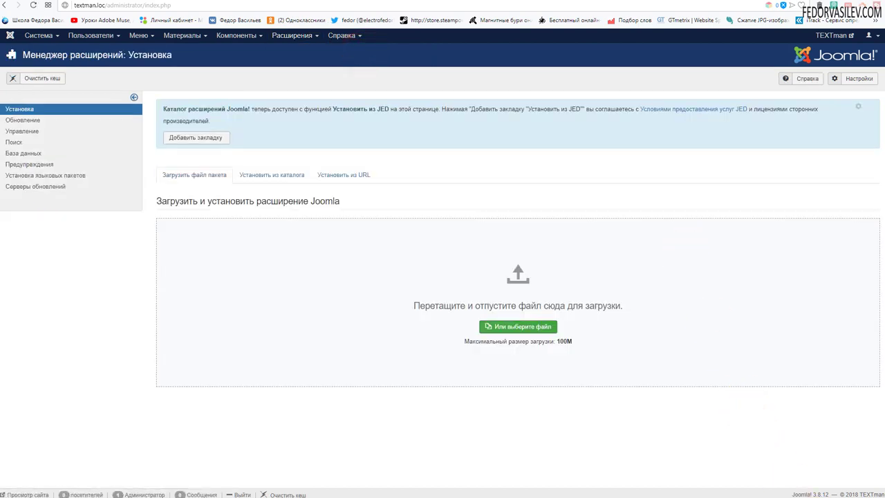
left_click(518, 326)
left_click(104, 34)
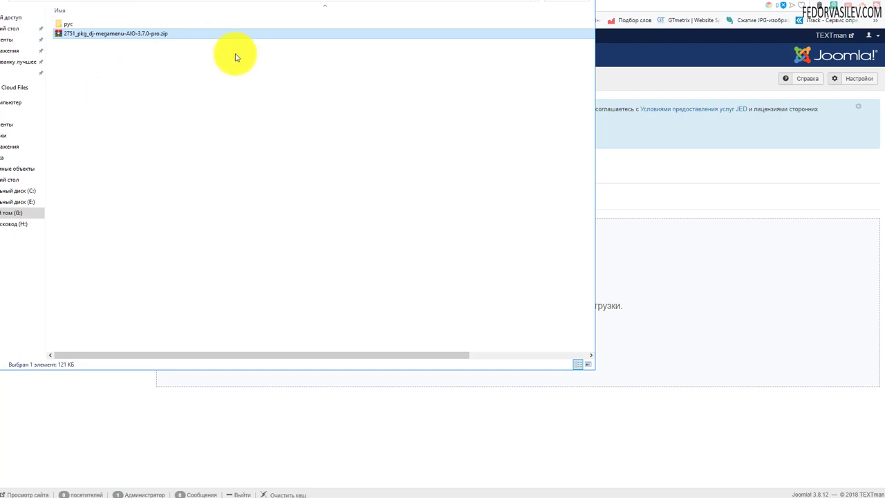
left_click_drag(156, 35, 657, 251)
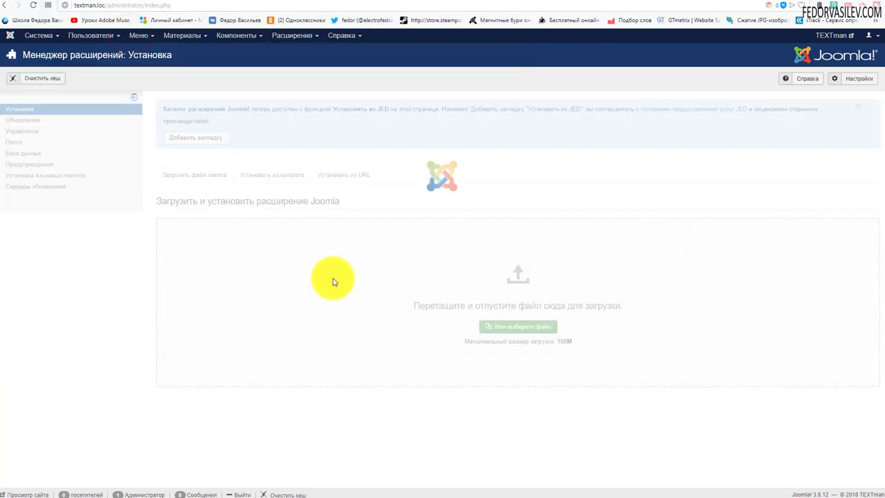
double_click(228, 115)
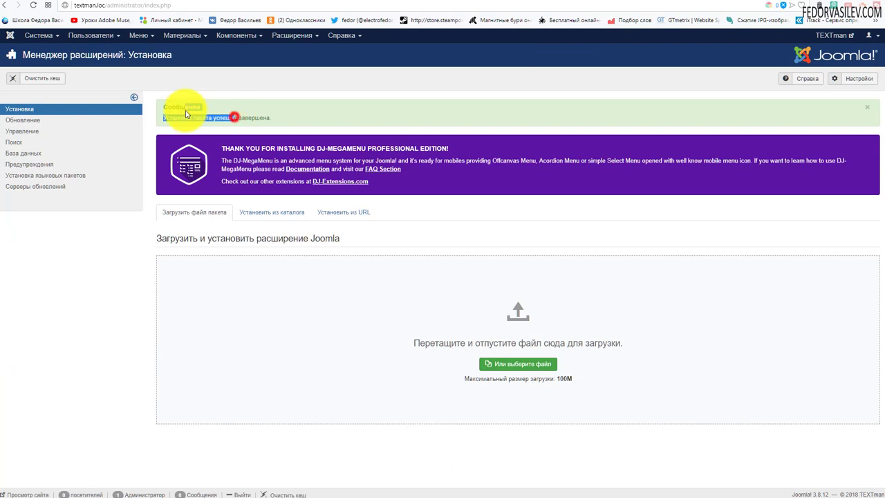
left_click(279, 116)
Install the Russian translation of DJ-MegaMenu from the рус folder.
key("alt+Tab")
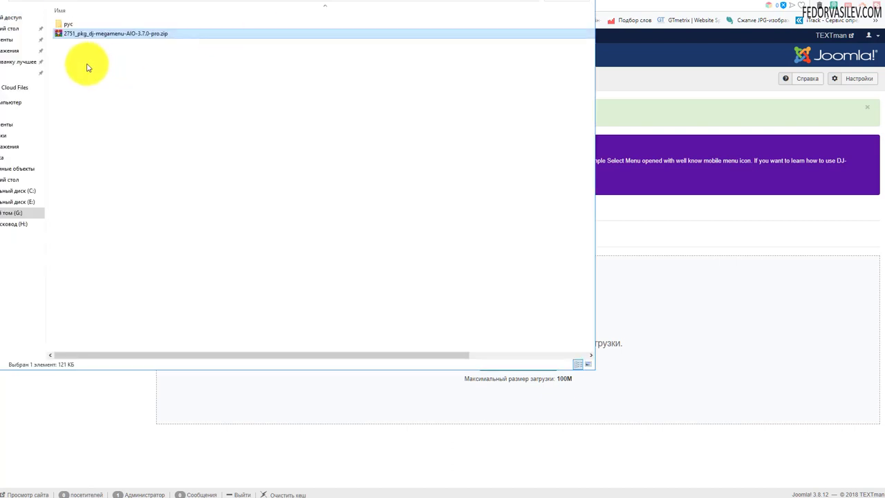
left_click(77, 24)
left_click_drag(94, 32, 646, 312)
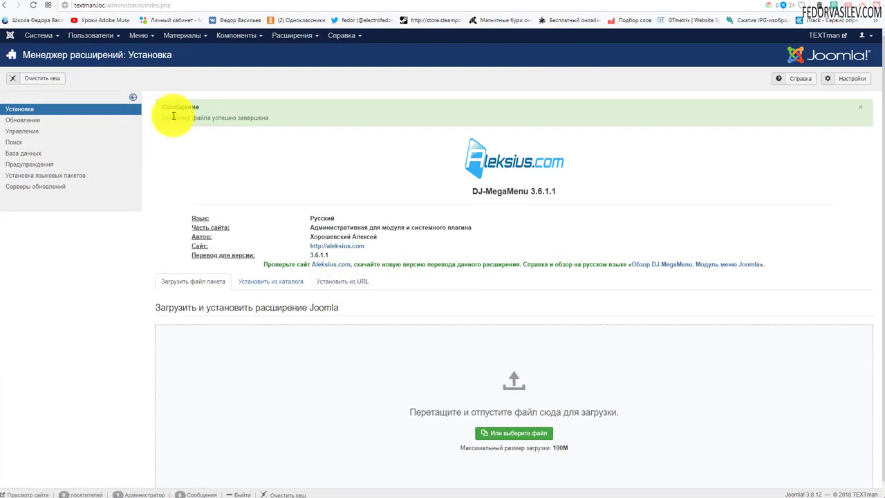
double_click(180, 118)
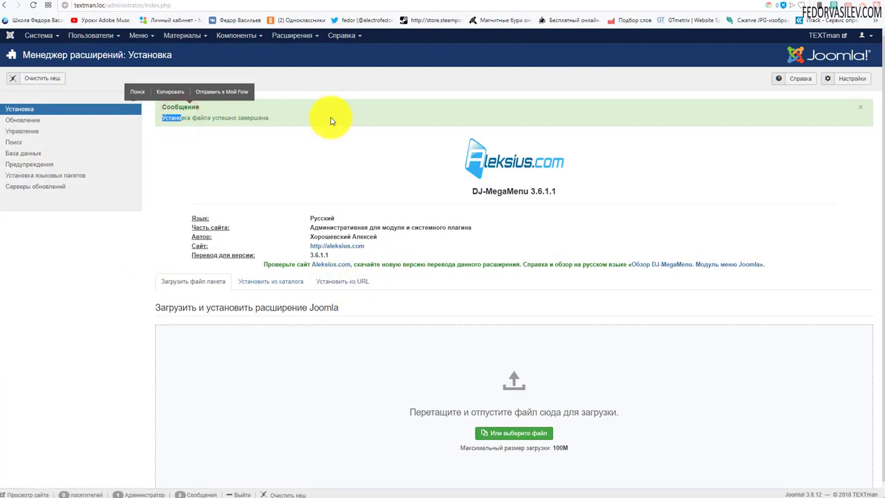
Open the DJ-MegaMenu site module, set its status to published (Опубликовано) and hide its title.
left_click(696, 3)
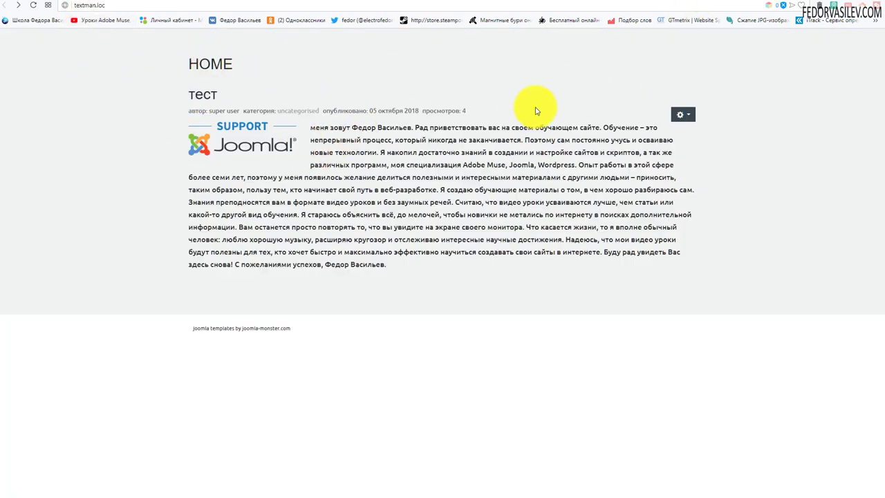
left_click(666, 1)
left_click(288, 36)
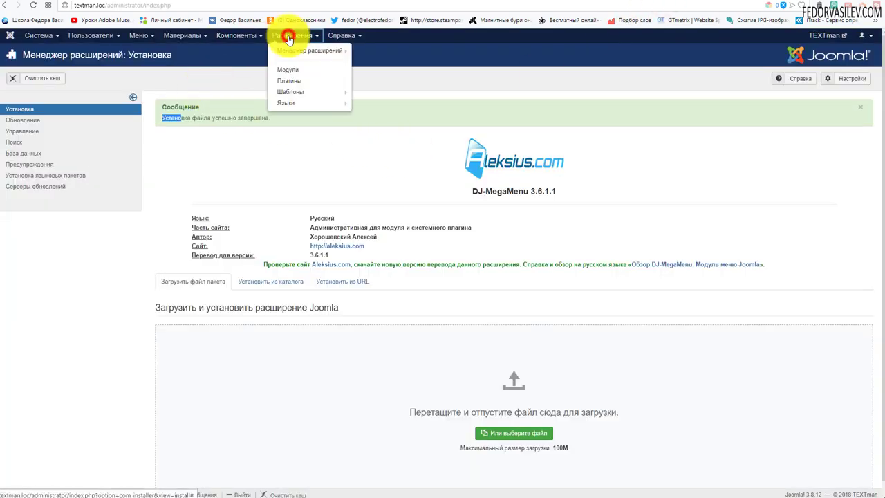
left_click(291, 70)
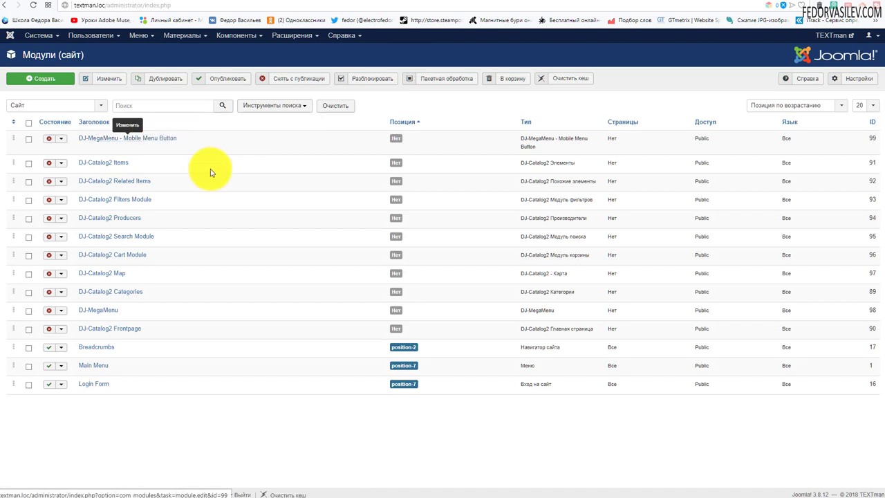
left_click(101, 311)
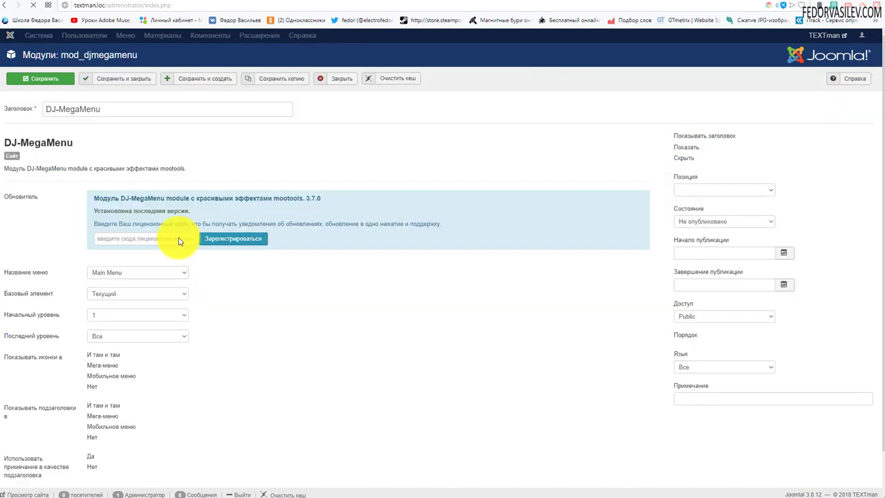
left_click(688, 224)
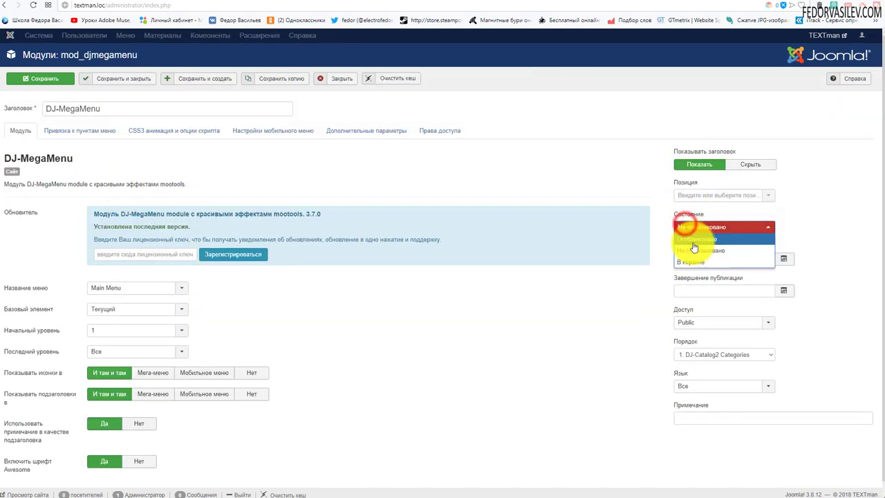
left_click(694, 240)
left_click(750, 166)
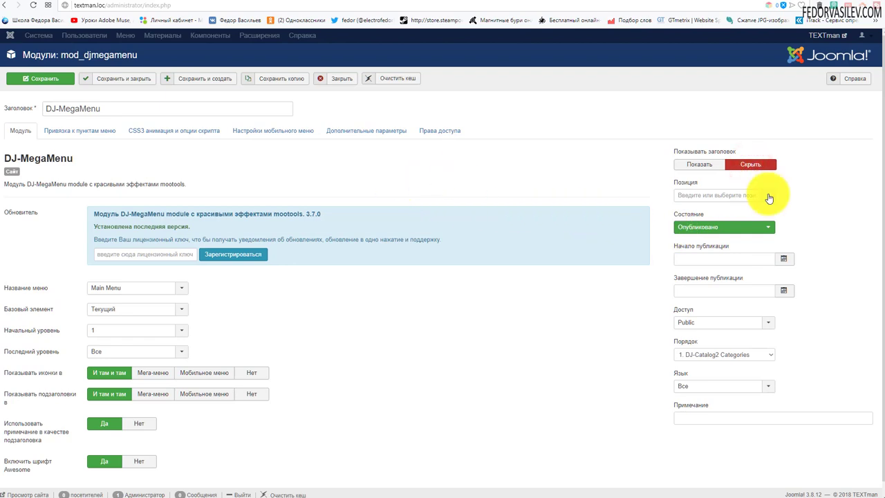
Assign the DJ-MegaMenu module to the Jm-apartments template position Top Menu [top-menu-nav].
left_click(769, 198)
scroll(773, 234, "down", 8)
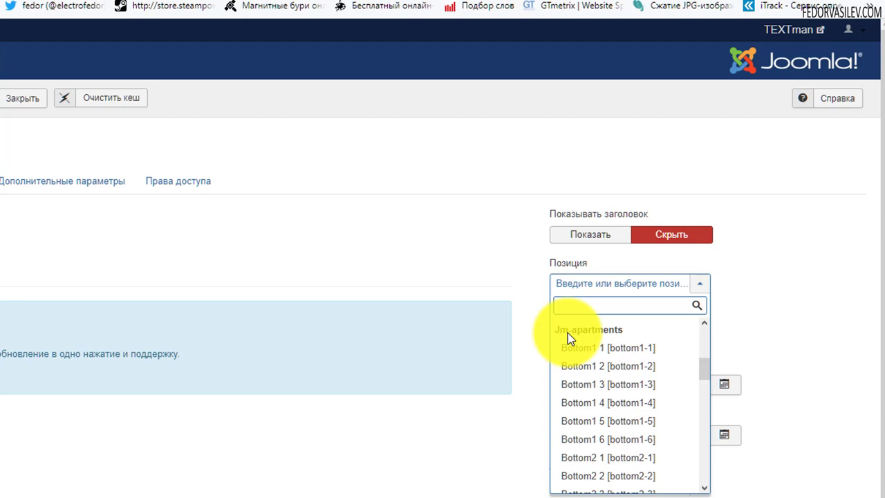
scroll(626, 327, "up", 1)
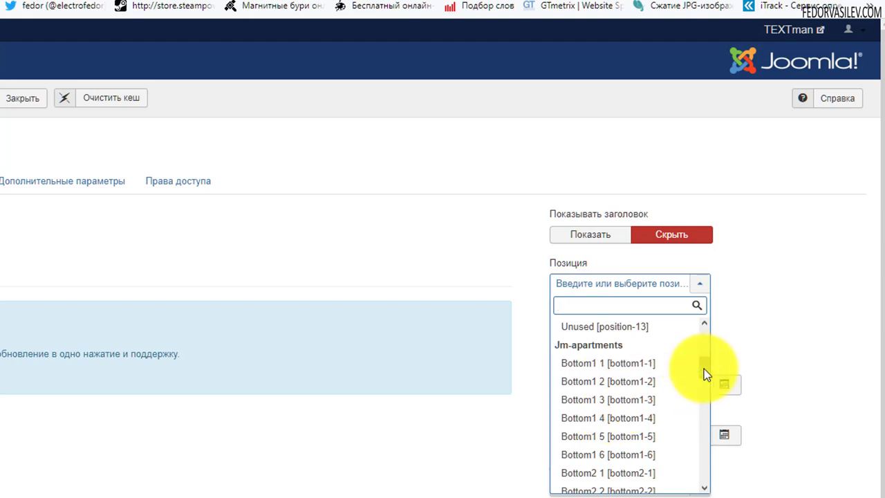
left_click_drag(704, 368, 705, 394)
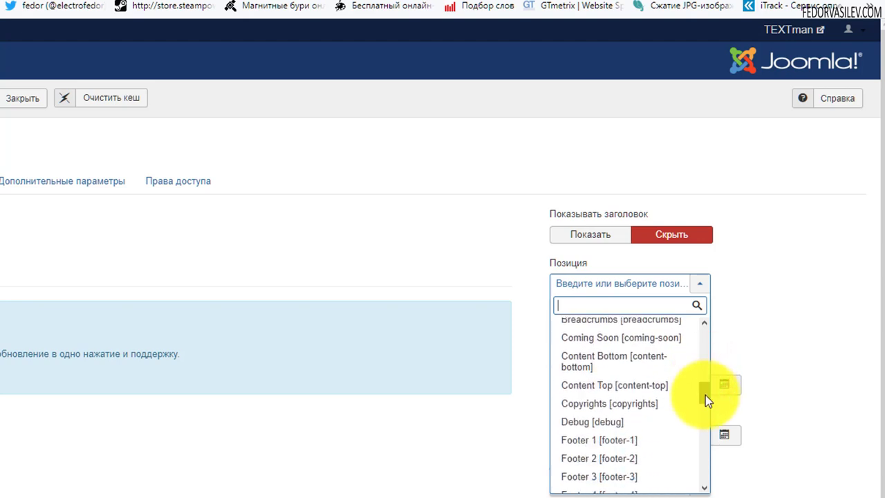
left_click_drag(705, 395, 704, 418)
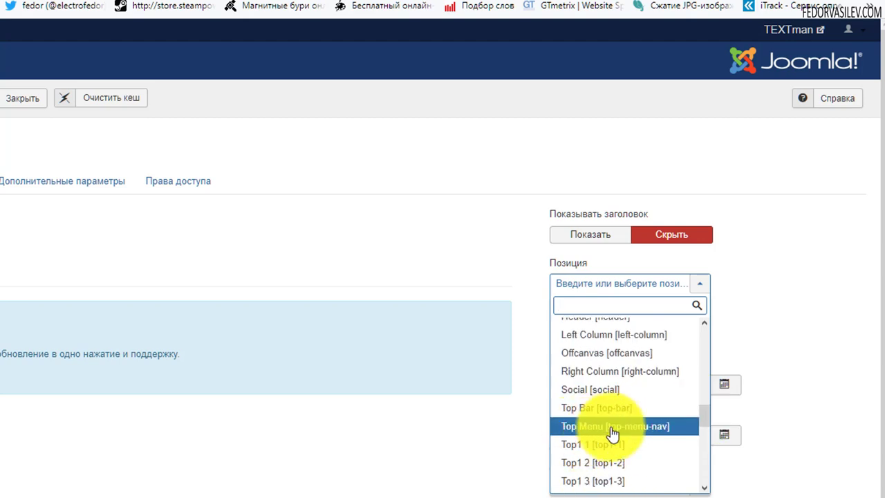
left_click(647, 427)
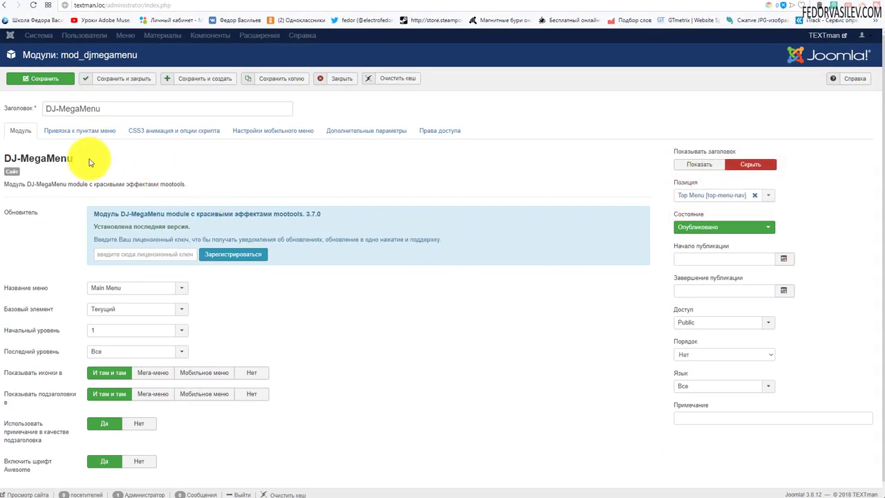
Assign the DJ-MegaMenu module to all pages (На всех страницах) and save it.
scroll(124, 331, "down", 1)
scroll(97, 277, "up", 1)
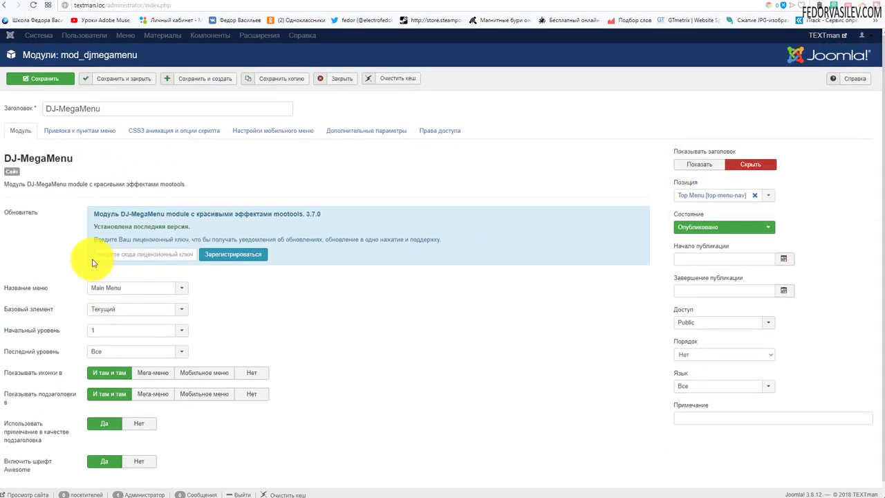
left_click(79, 130)
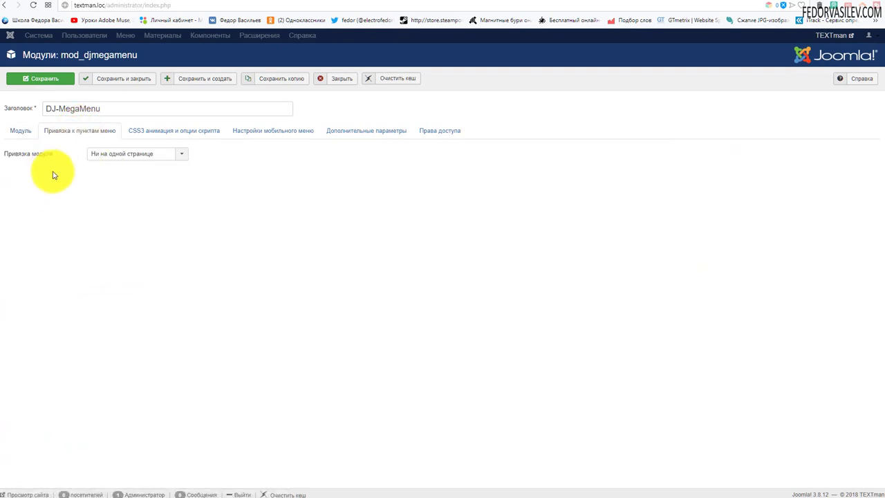
left_click(94, 155)
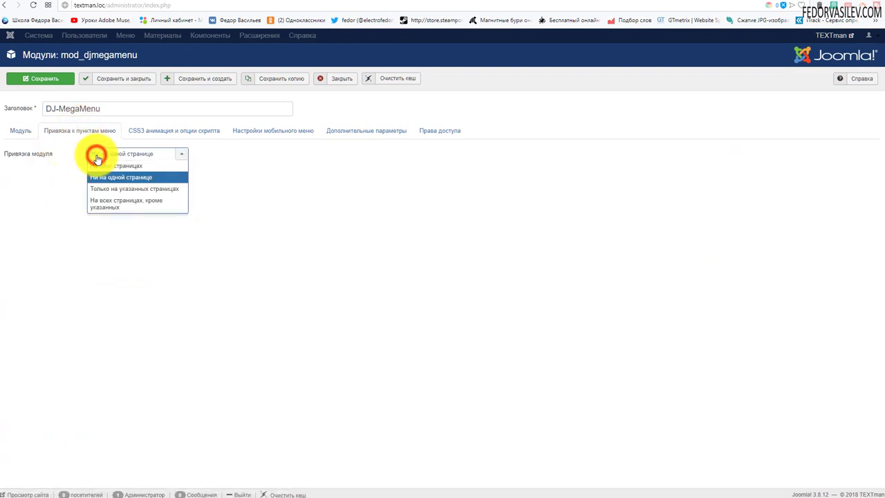
left_click(132, 166)
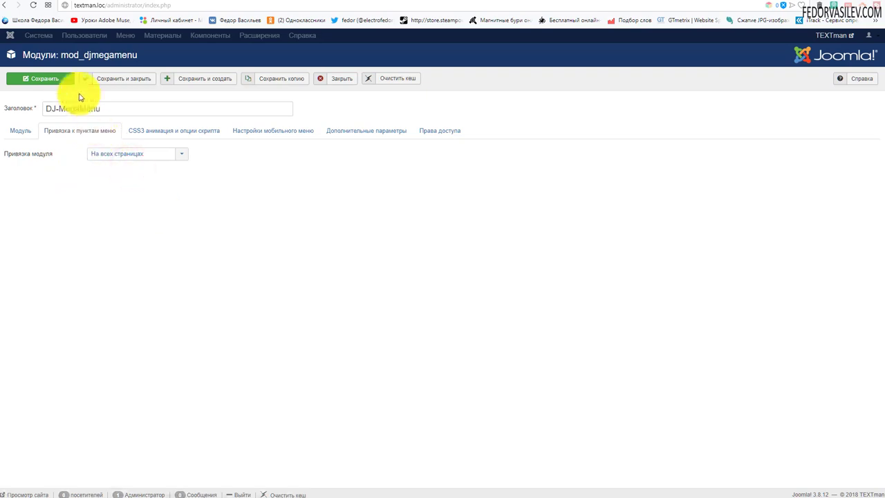
left_click(61, 78)
Reload the textman.loc front page and compare its menu with the main menu of the CARDEALER demo site.
key("ctrl+Tab")
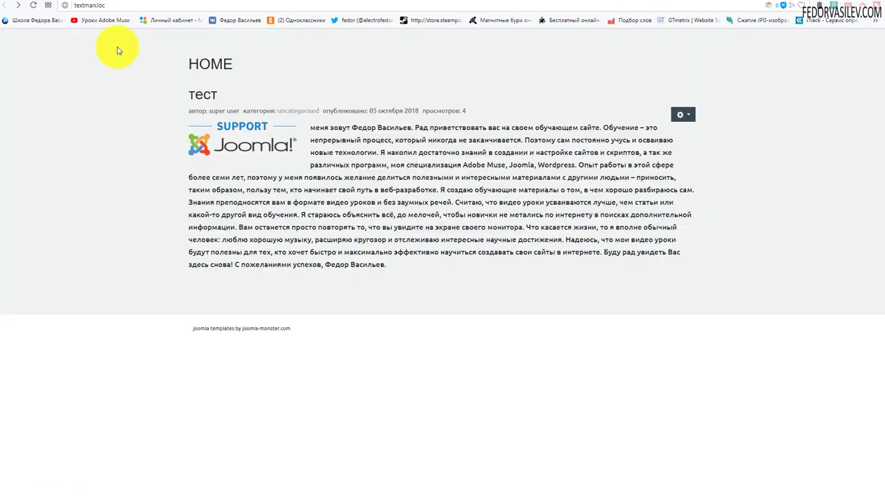
left_click(32, 7)
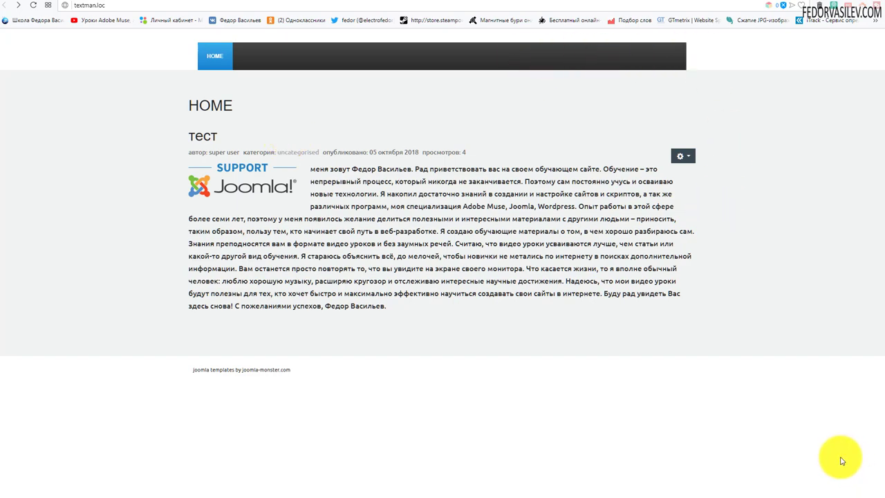
key("ctrl+Tab")
key("ctrl+Tab")
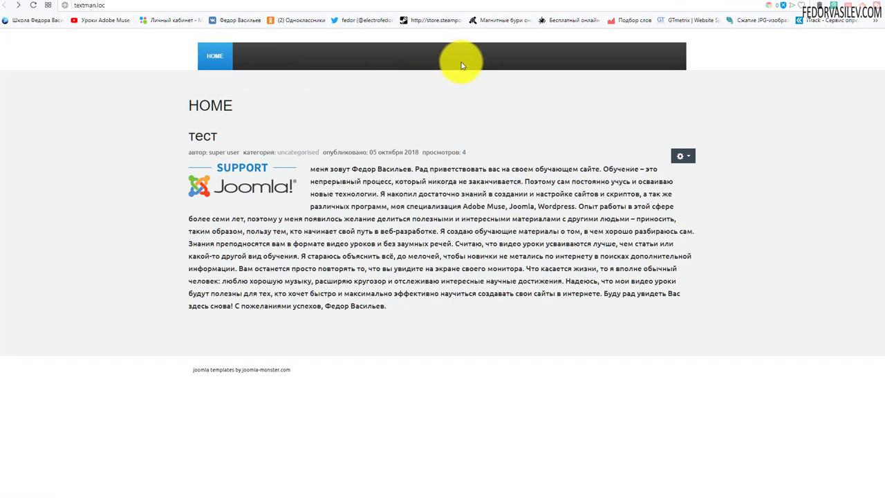
key("ctrl+Tab")
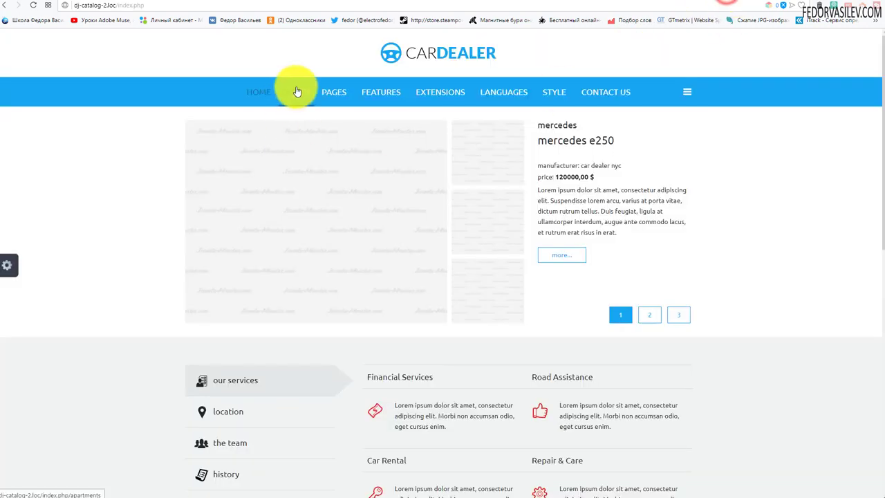
mouse_move(428, 95)
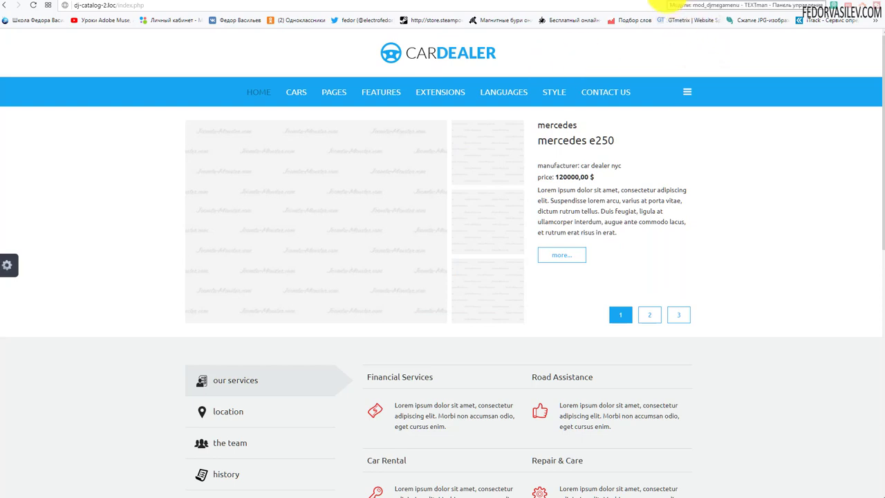
In the DJ-MegaMenu module's CSS3 animation and script options, set the theme to override from the template (переопределить из шаблона).
left_click(667, 3)
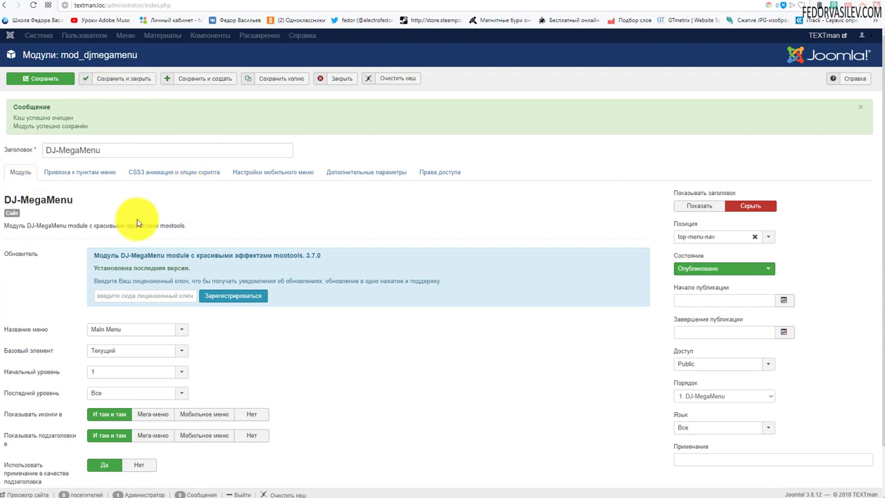
scroll(223, 400, "down", 1)
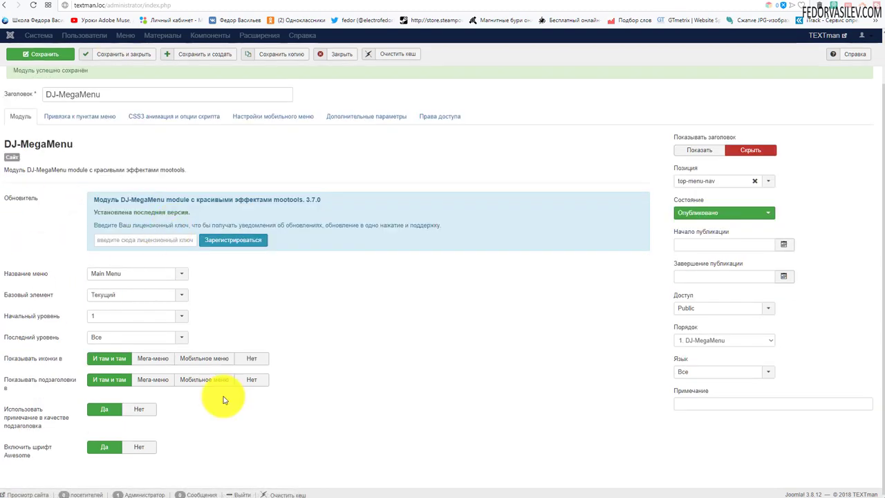
scroll(151, 346, "up", 1)
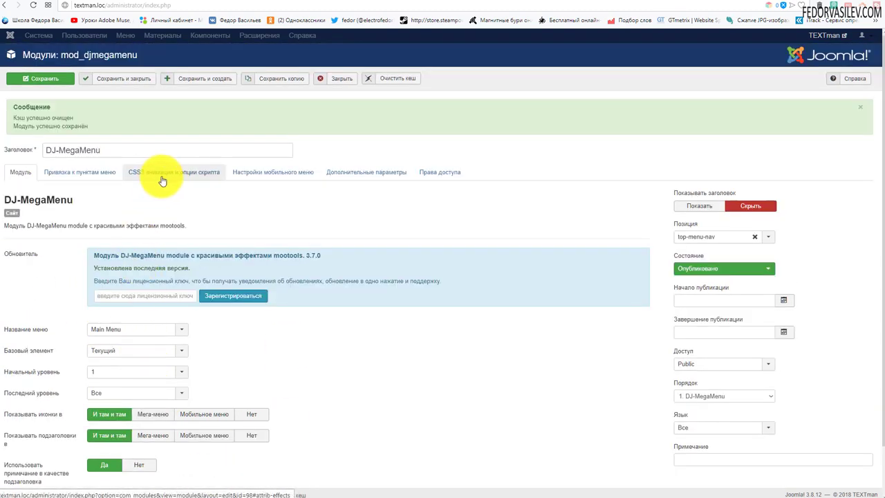
left_click(163, 180)
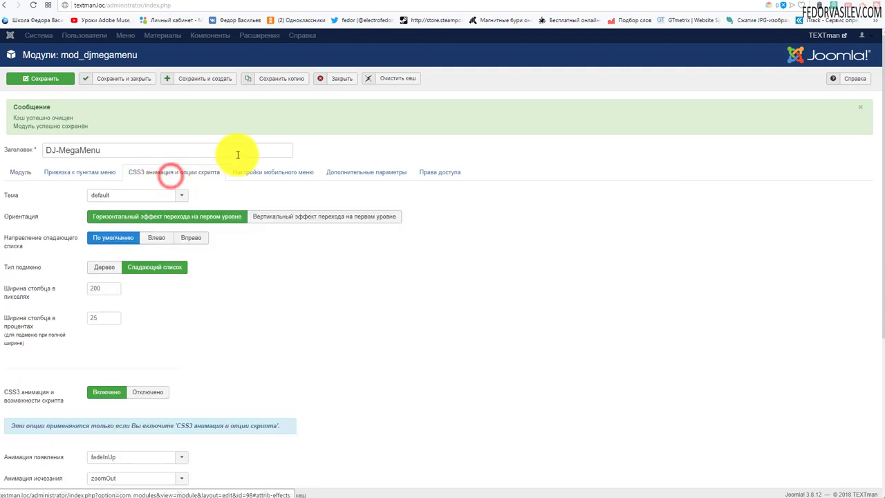
left_click(146, 195)
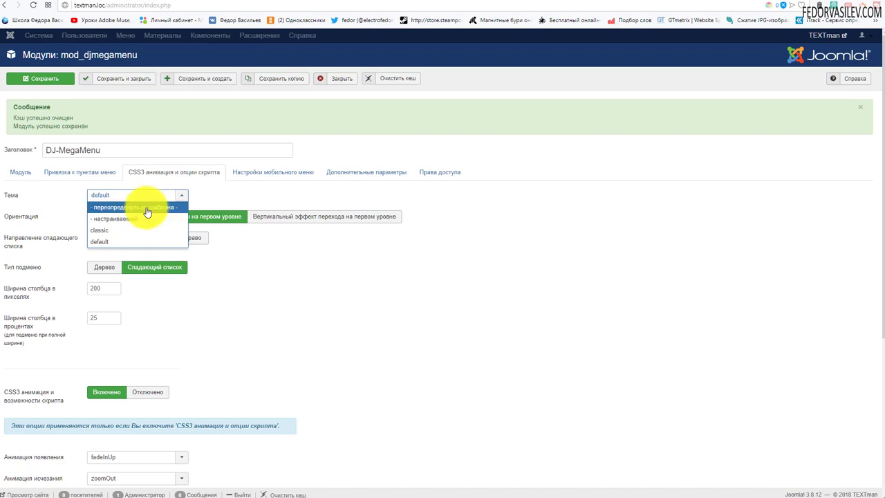
left_click(148, 207)
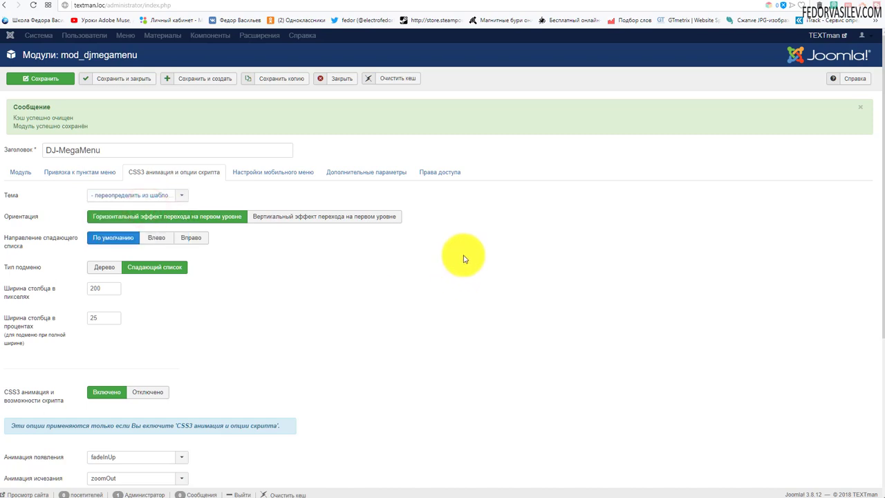
scroll(464, 259, "down", 3)
scroll(464, 246, "down", 1)
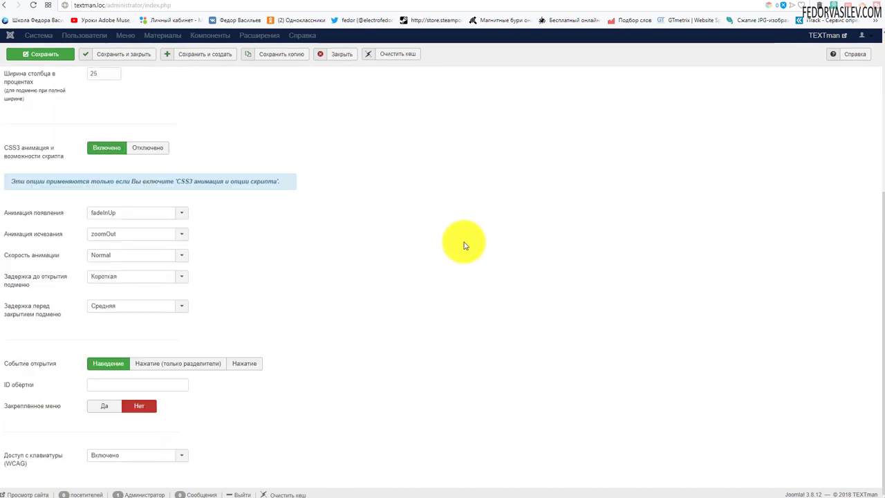
Enable the DJ-MegaMenu module's sticky menu (Закреплённое меню: Да) and save the module.
mouse_move(56, 414)
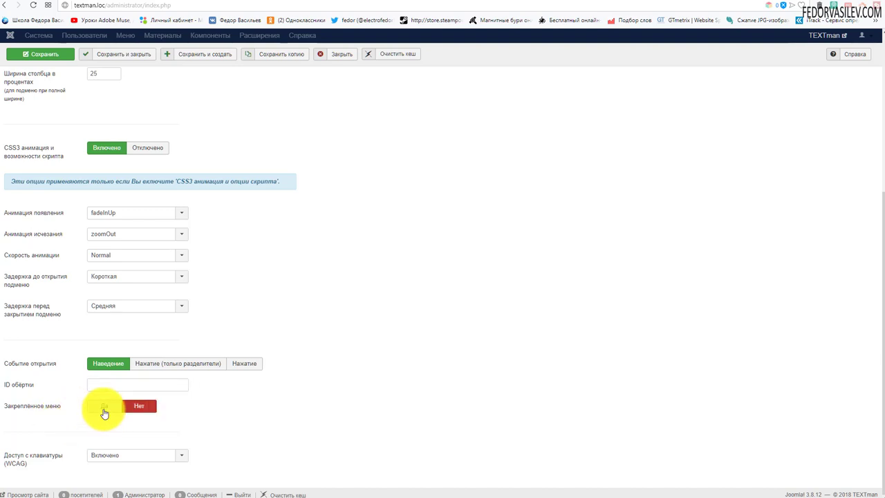
left_click(103, 413)
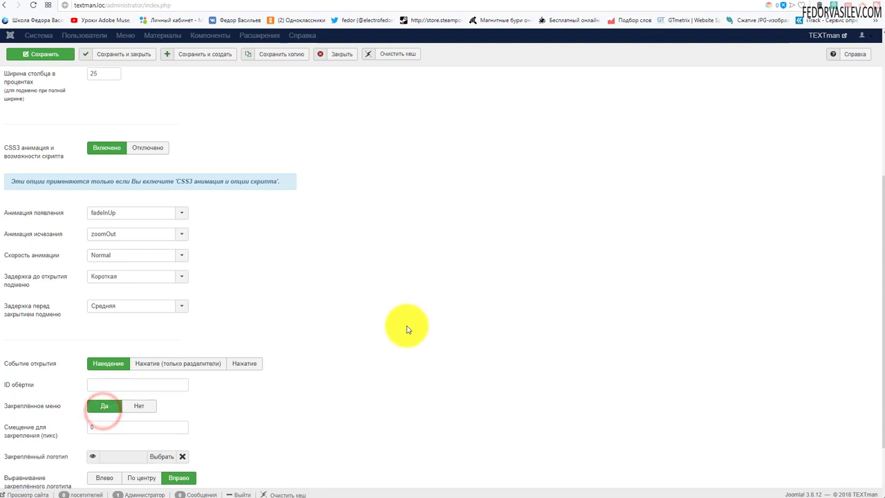
scroll(408, 326, "down", 1)
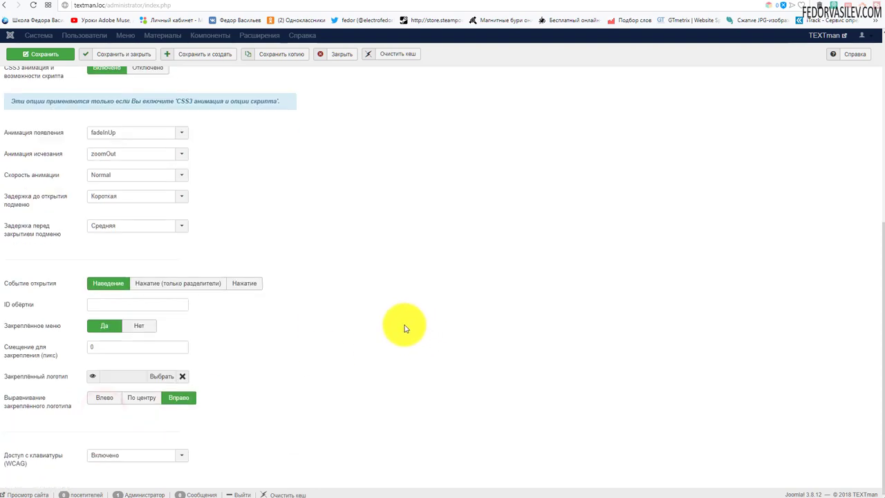
mouse_move(36, 377)
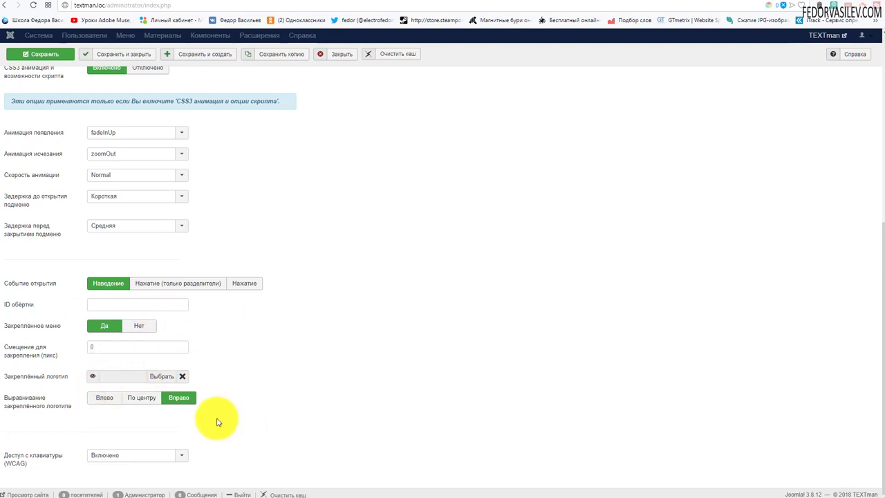
key("ctrl+s")
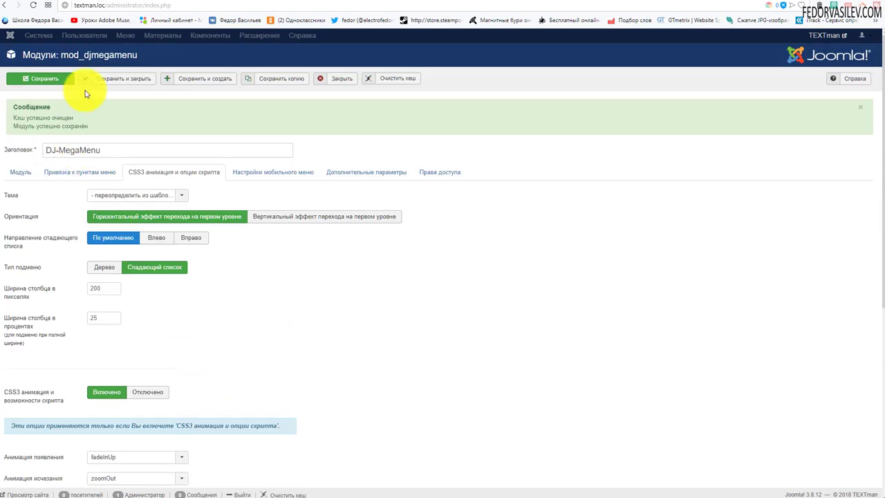
left_click(40, 79)
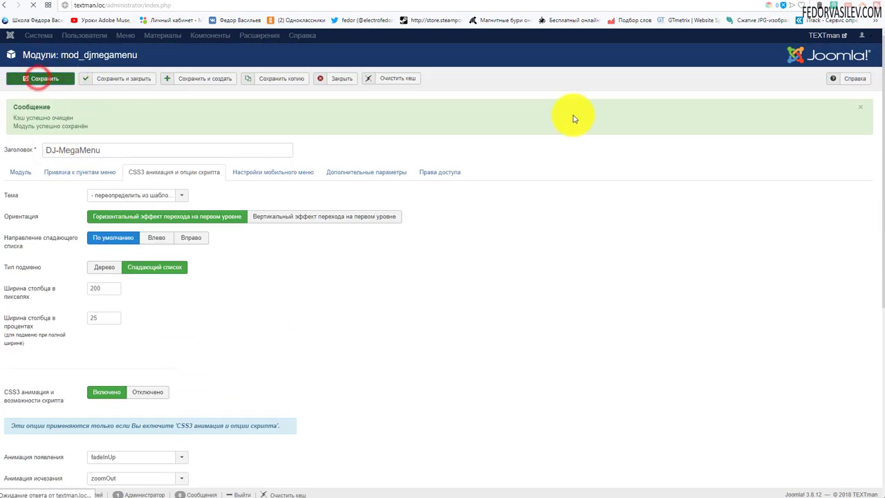
Reload the textman.loc front page and compare its restyled top menu with the CARDEALER demo's menu.
left_click(698, 2)
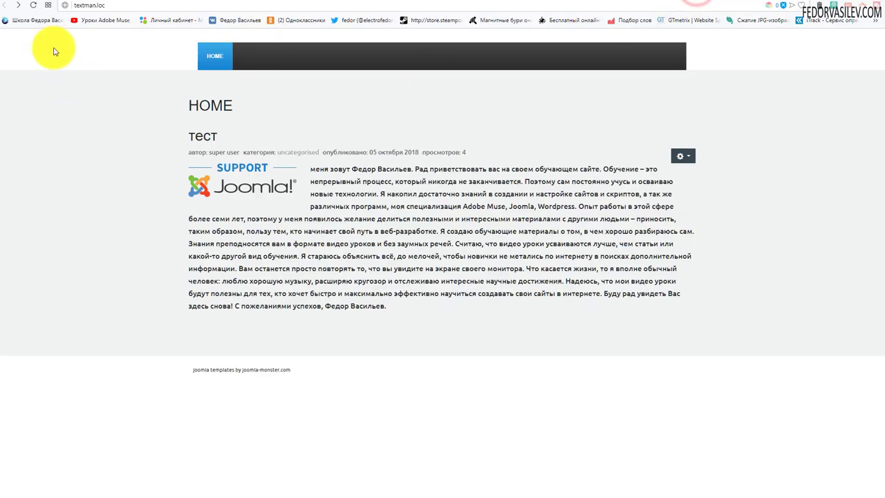
left_click(35, 7)
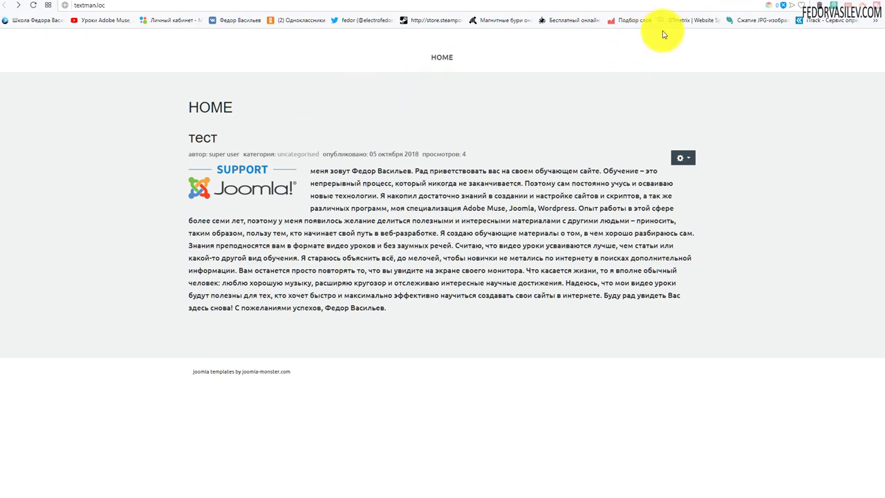
left_click(705, 6)
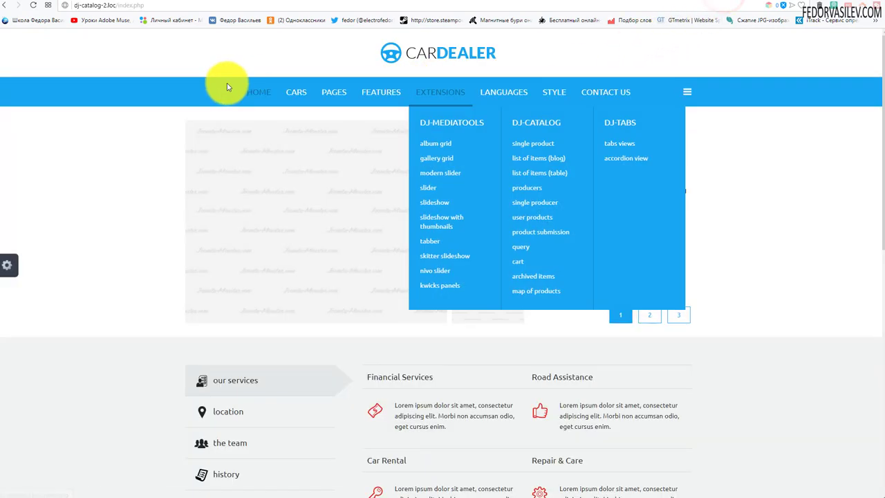
mouse_move(268, 101)
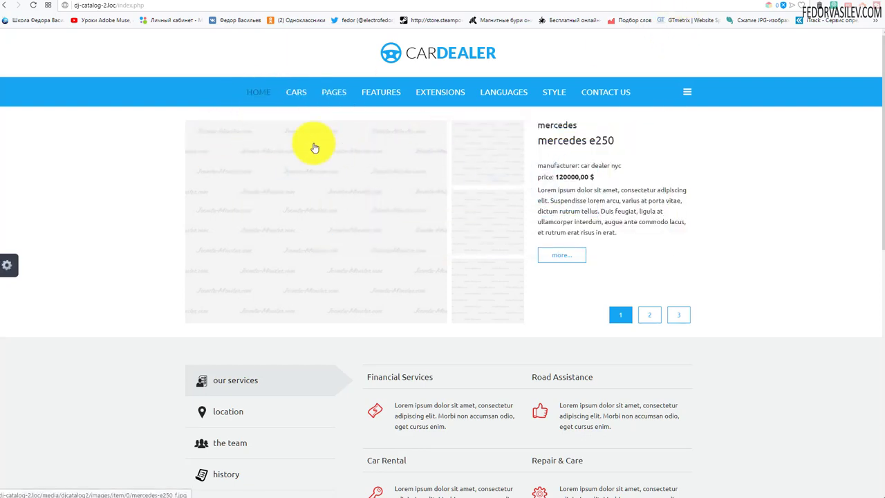
mouse_move(263, 89)
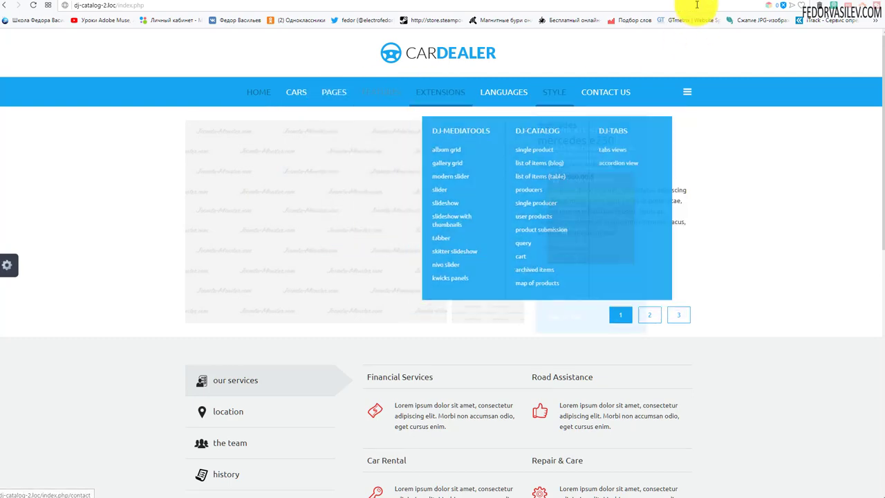
Compare the logo area above the CARDEALER demo's menu with the header of the textman.loc front page.
key("ctrl+Tab")
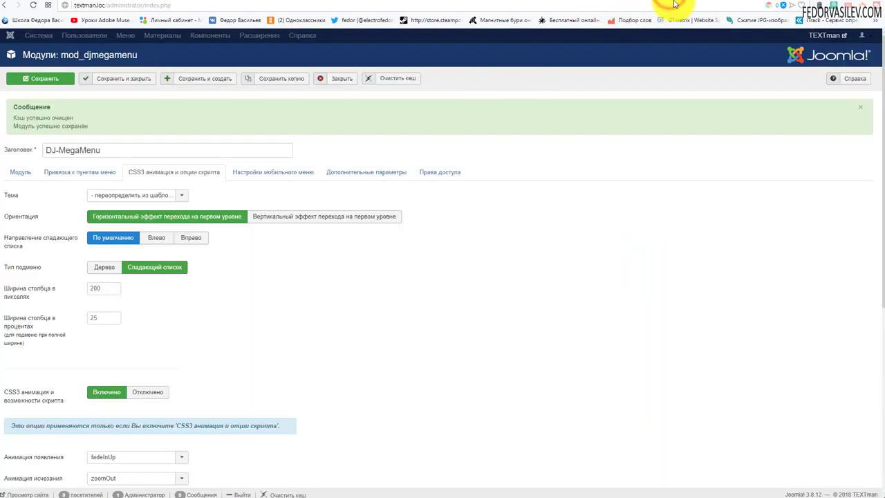
key("ctrl+Tab")
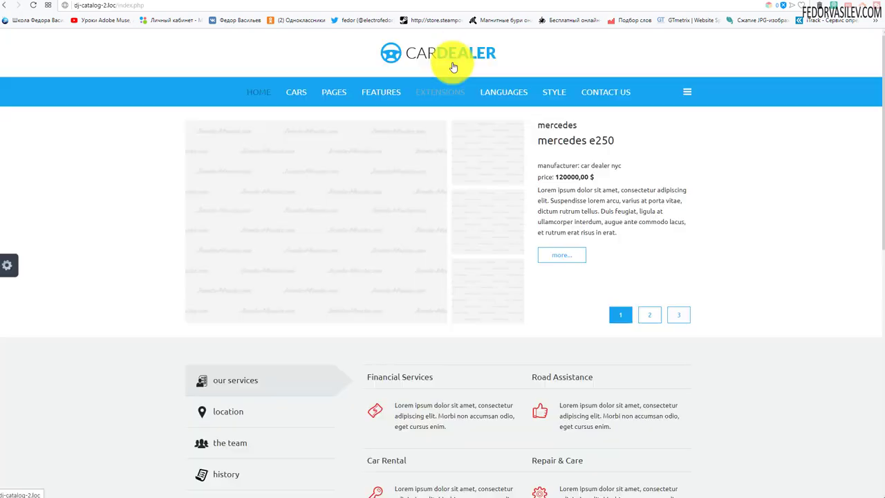
left_click_drag(453, 52, 349, 50)
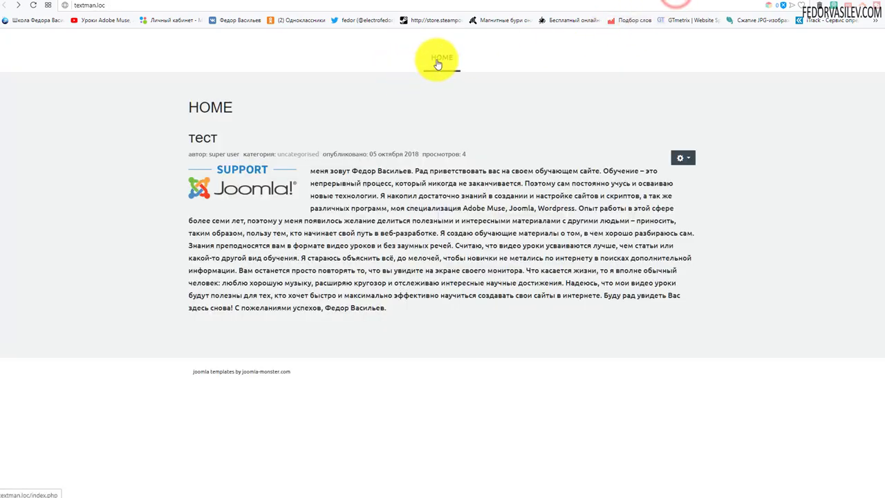
left_click(669, 1)
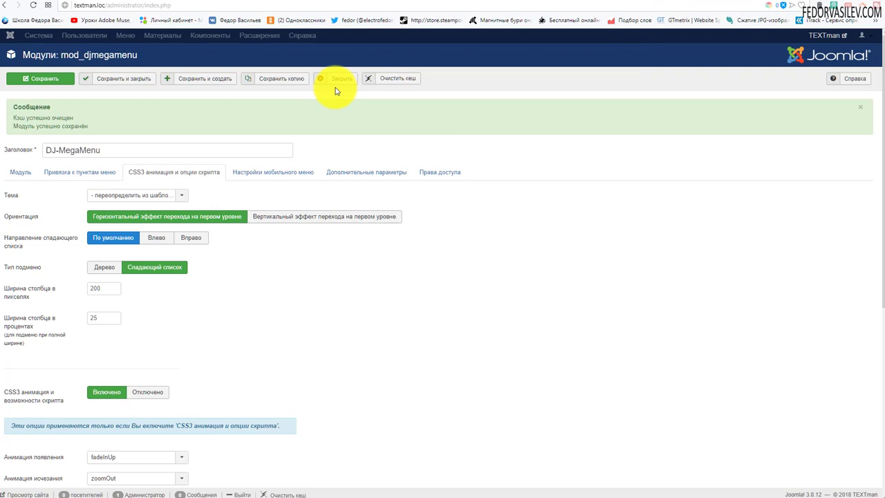
Close the DJ-MegaMenu module and open the basic settings (Основные настройки) of the jm-apartments template style.
left_click(346, 78)
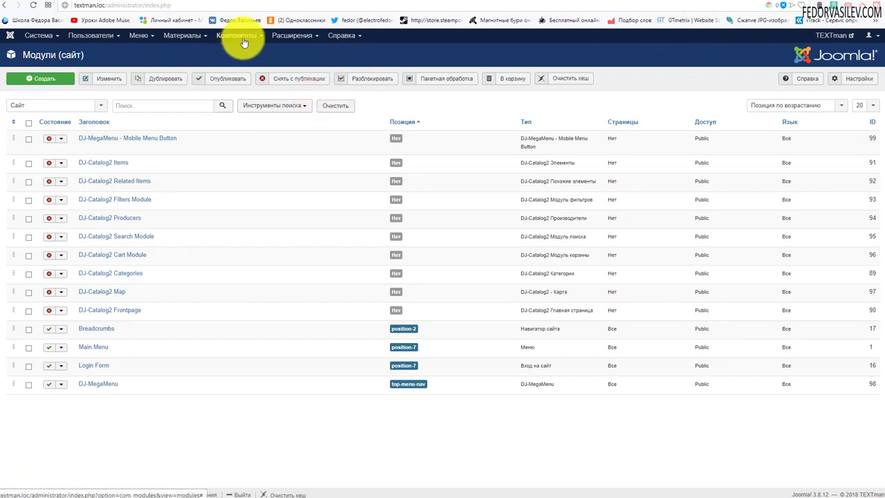
left_click(284, 37)
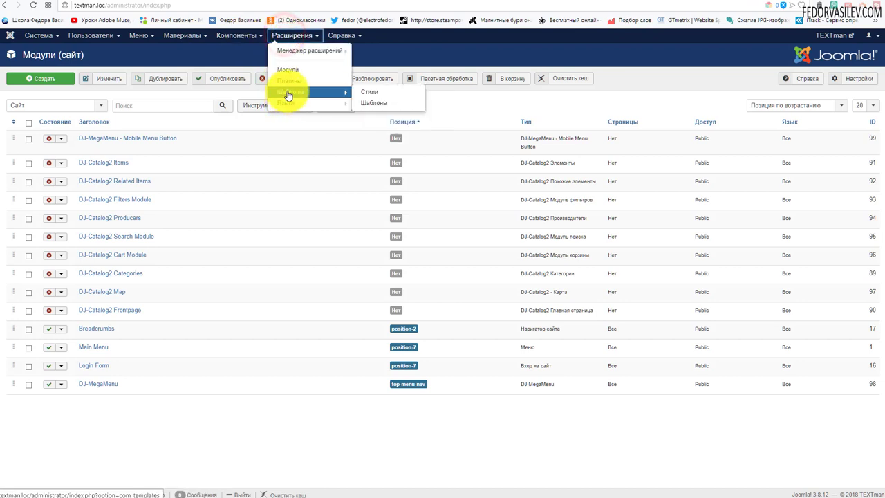
left_click(287, 92)
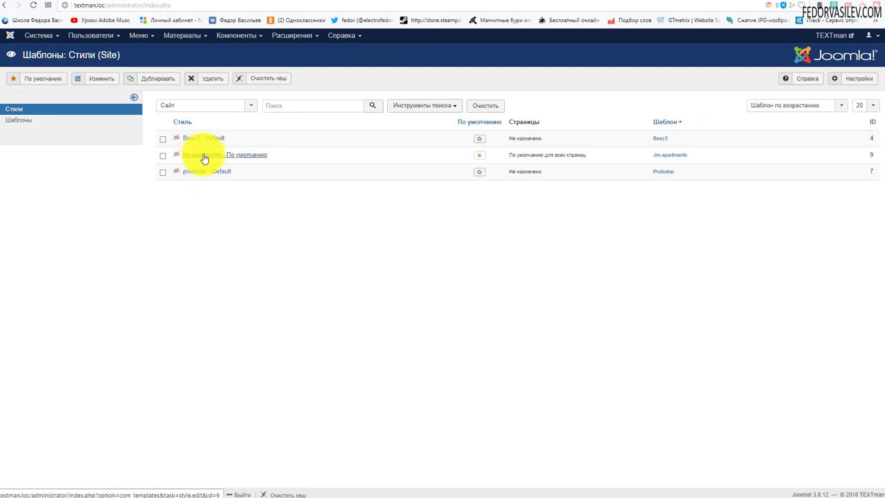
left_click(204, 156)
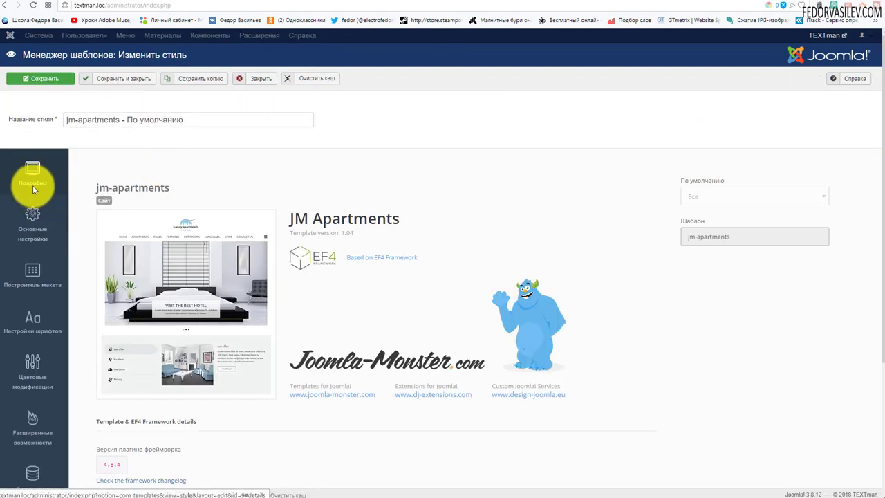
left_click(32, 213)
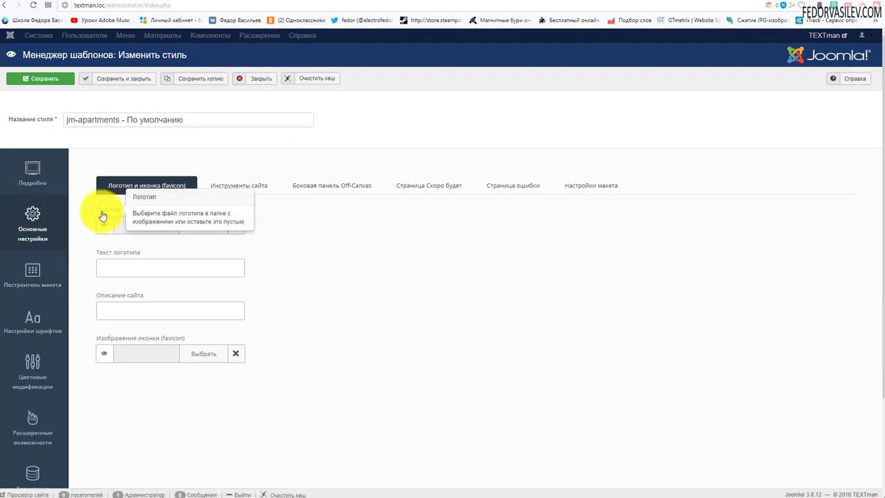
Upload logo-podval.png, insert it as the jm-apartments template's logo, and save the style.
left_click(197, 226)
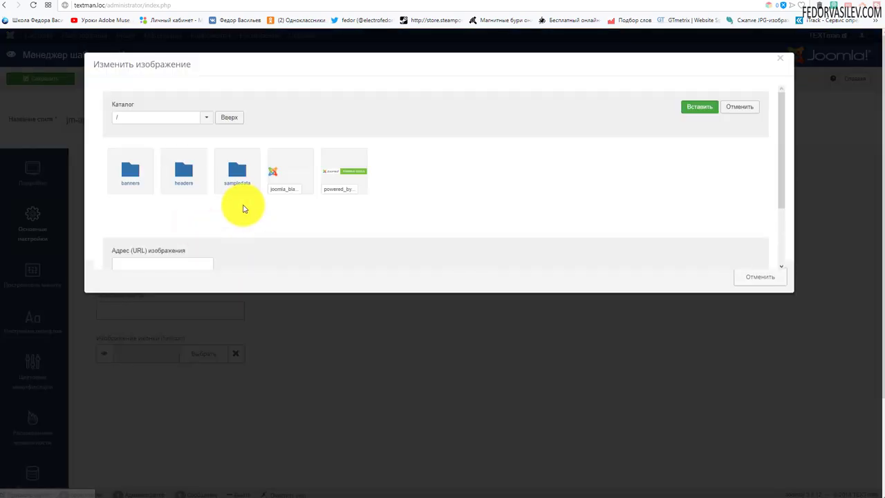
scroll(324, 192, "down", 2)
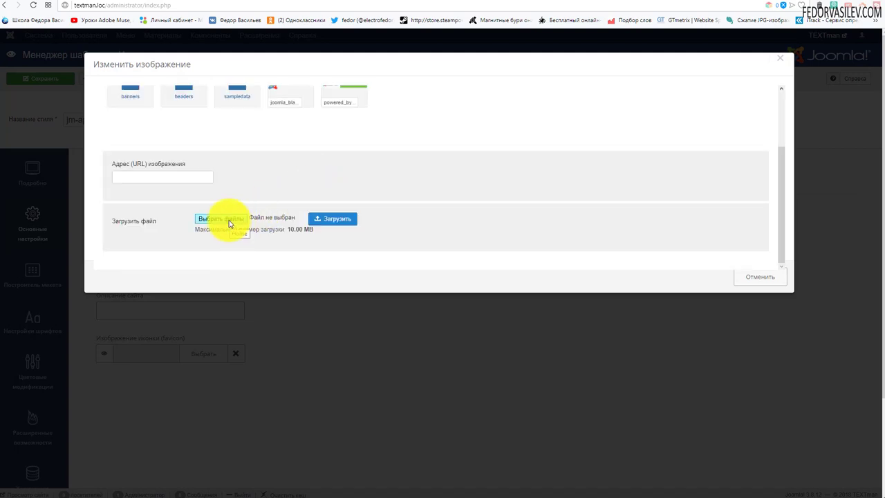
left_click(229, 221)
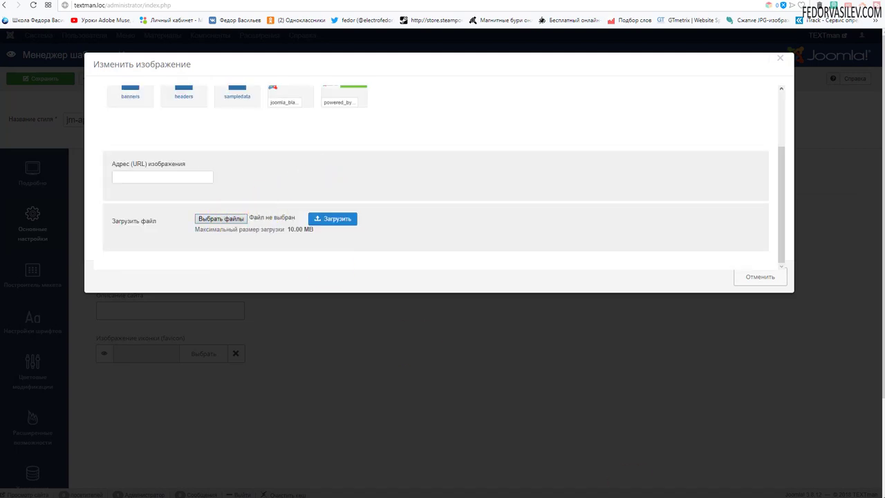
left_click(336, 206)
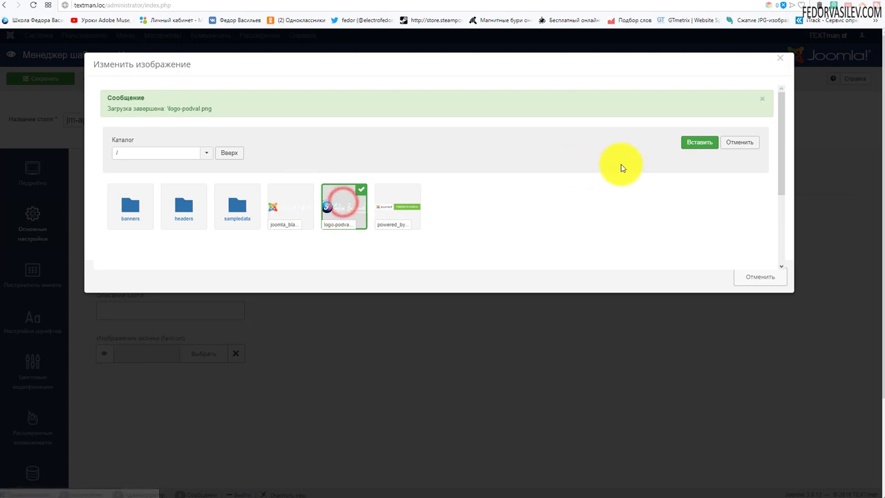
left_click(687, 144)
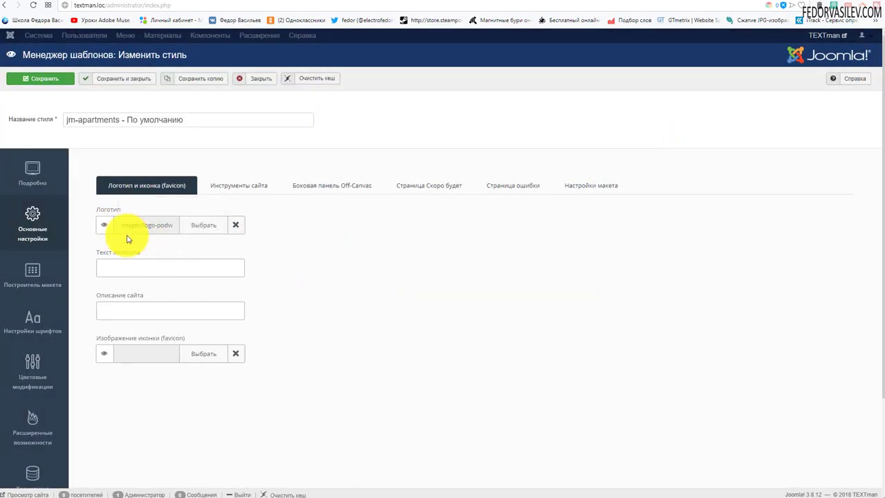
left_click(52, 78)
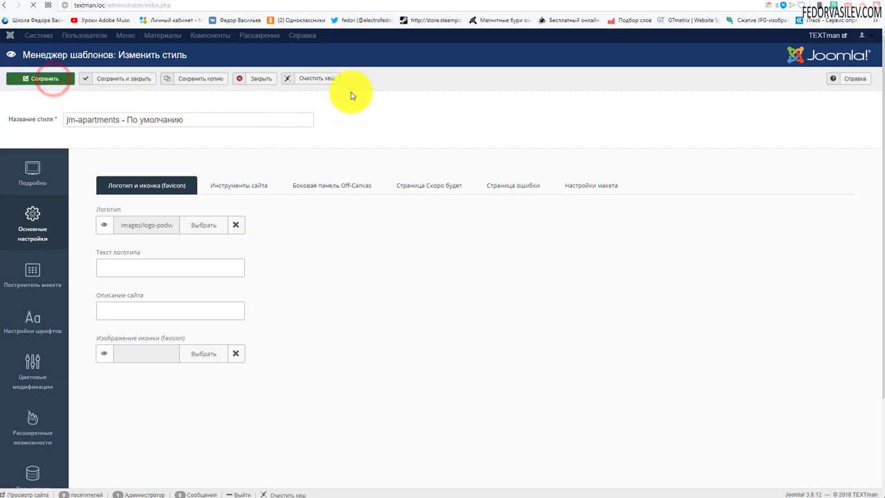
Reload the textman.loc front page to check the logo, and inspect the CARDEALER demo logo's image element.
left_click(695, 2)
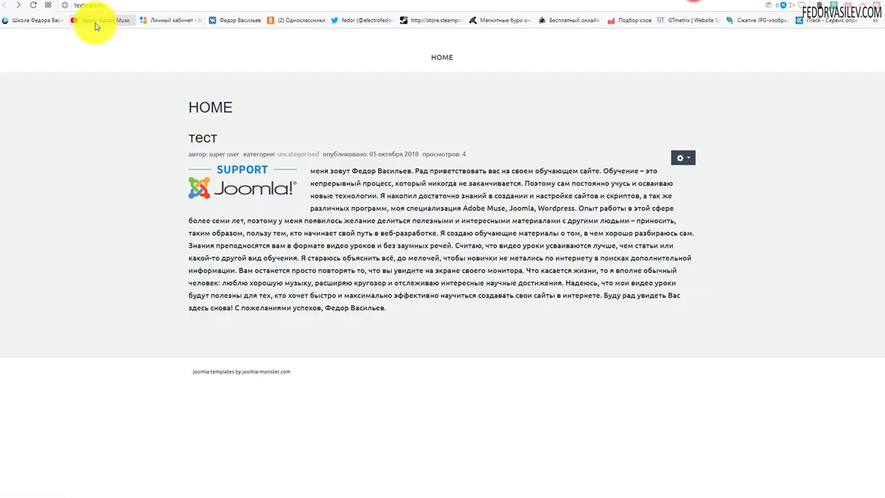
key("F5")
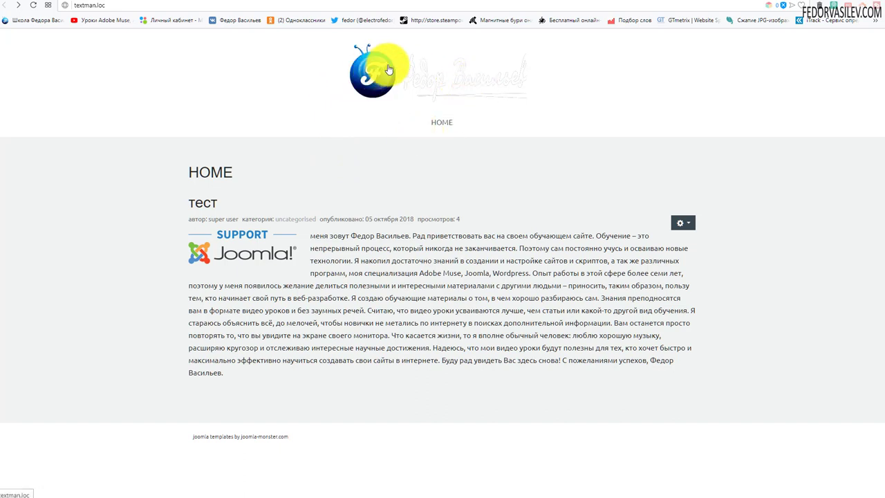
left_click(722, 4)
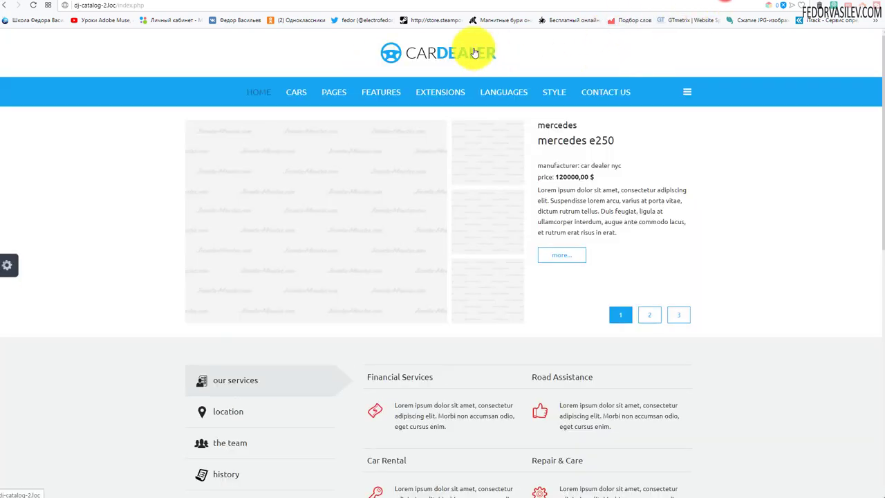
right_click(431, 58)
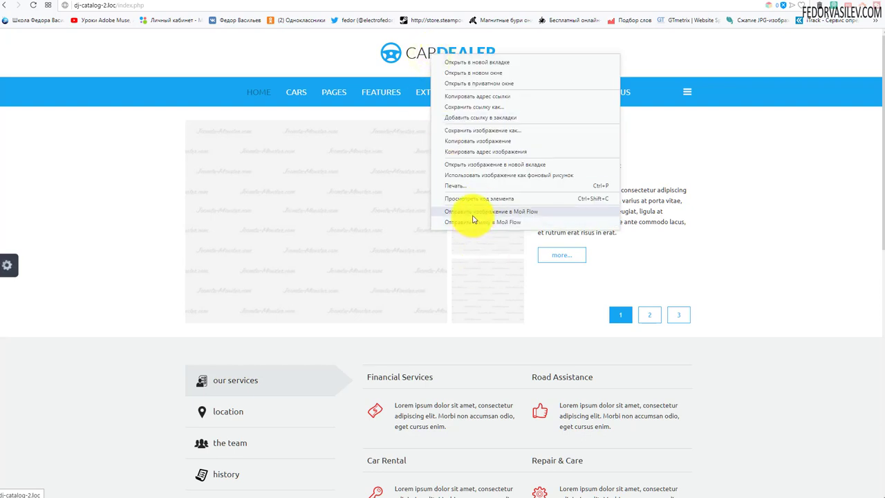
left_click(478, 198)
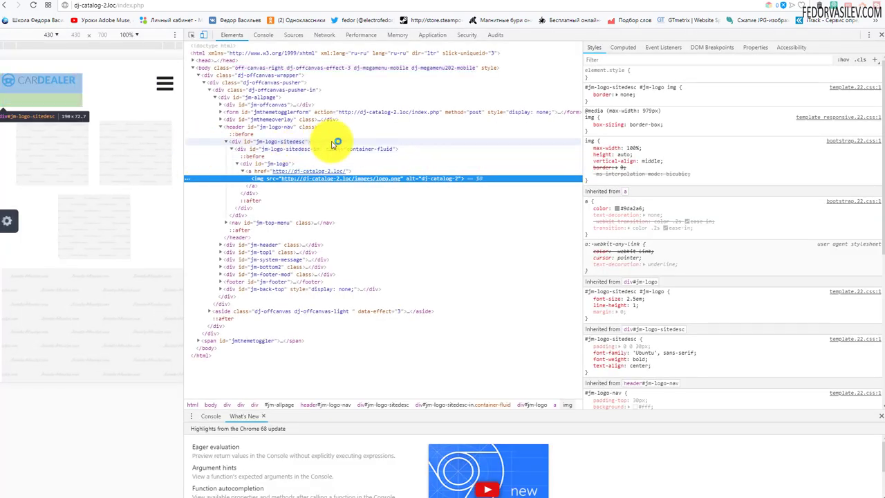
mouse_move(353, 179)
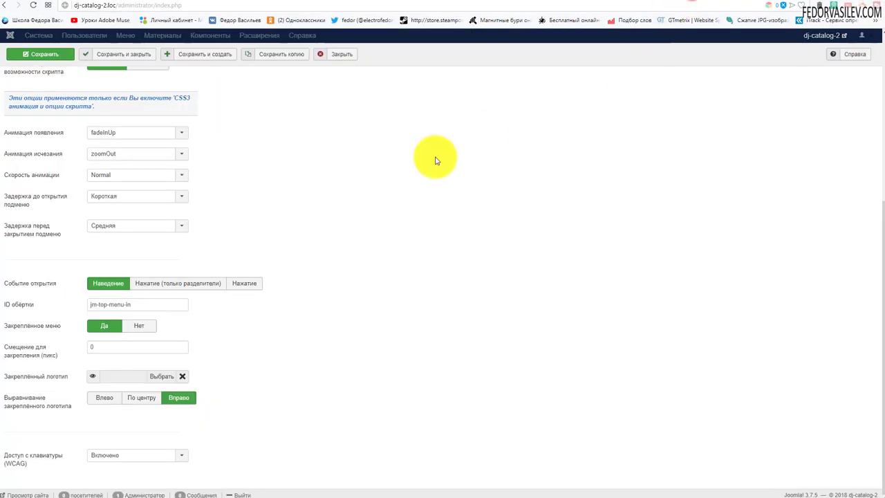
Upload logo-2015-2.png, insert it as the jm-apartments template's logo in place of logo-podval.png, and save the style.
scroll(435, 158, "up", 5)
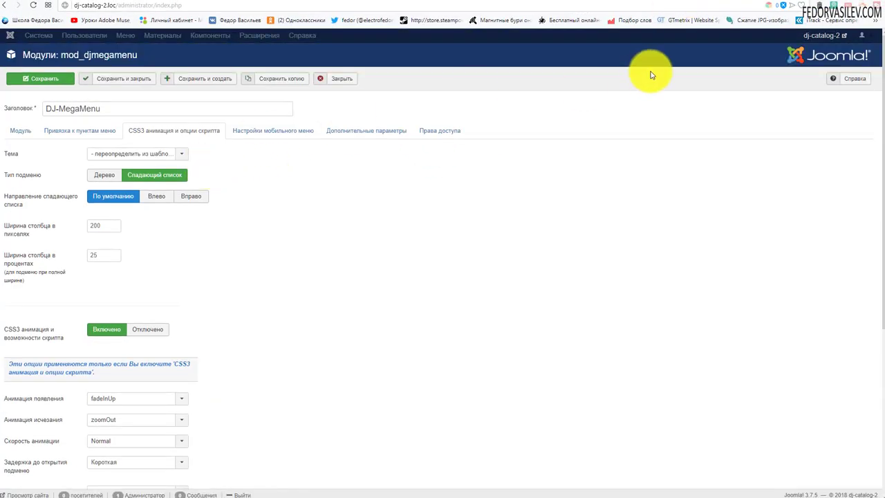
left_click(675, 2)
scroll(221, 157, "down", 2)
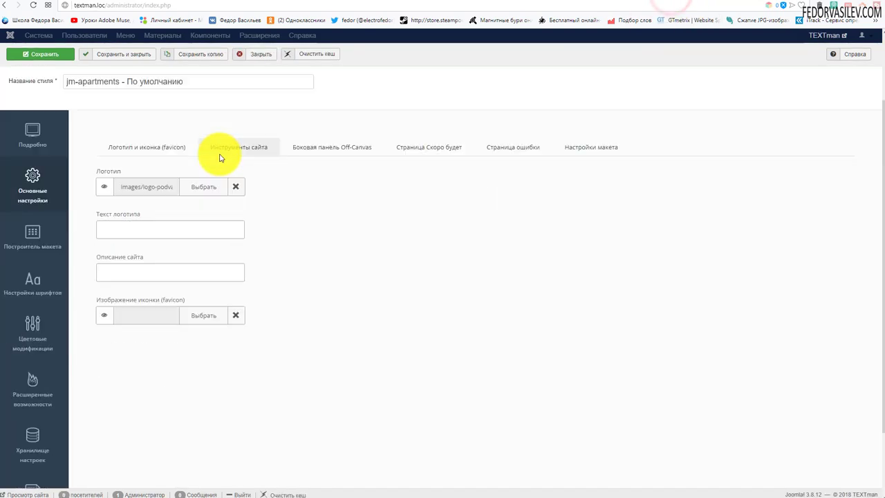
scroll(415, 217, "down", 1)
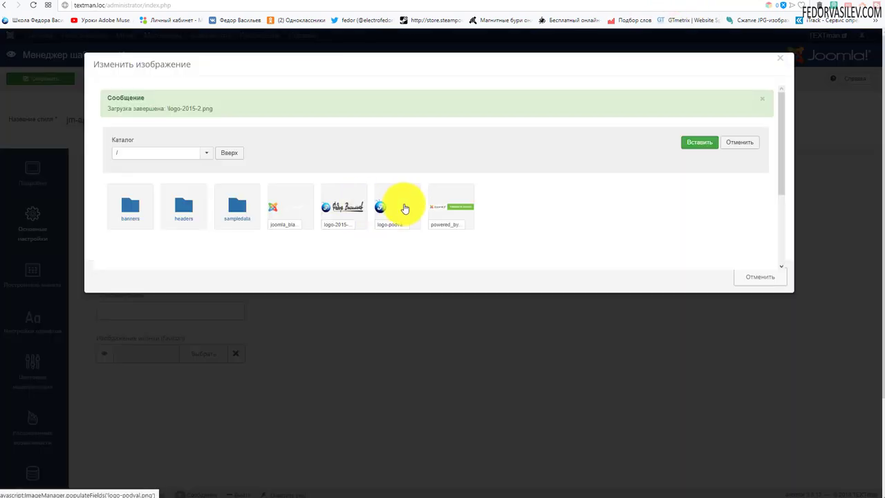
left_click(351, 206)
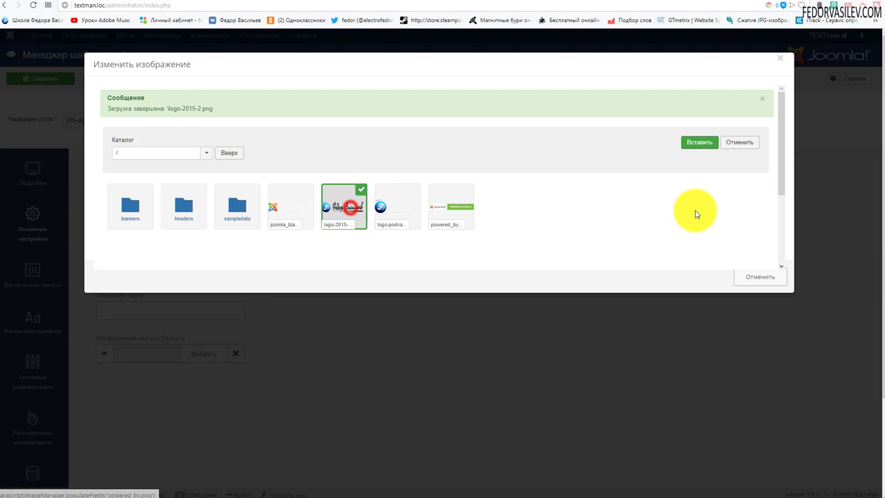
left_click(698, 143)
left_click(56, 78)
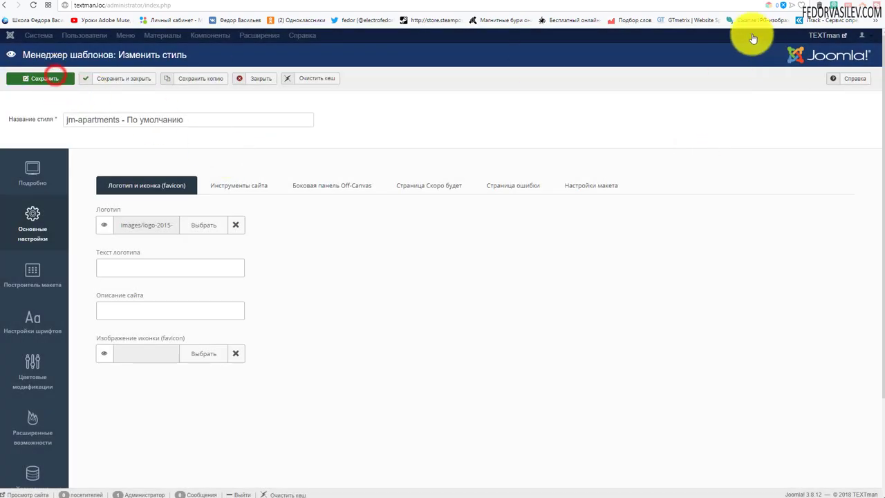
Reload the textman.loc front page to check the replaced logo above the menu.
left_click(761, 2)
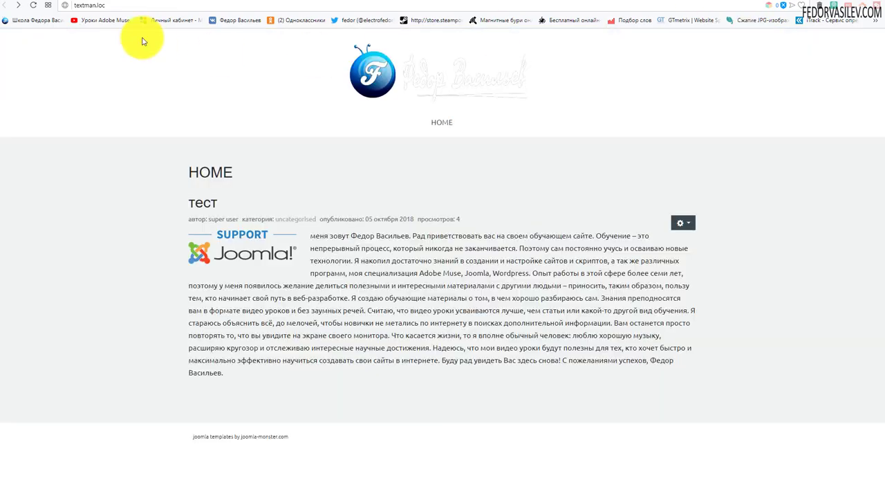
left_click(33, 6)
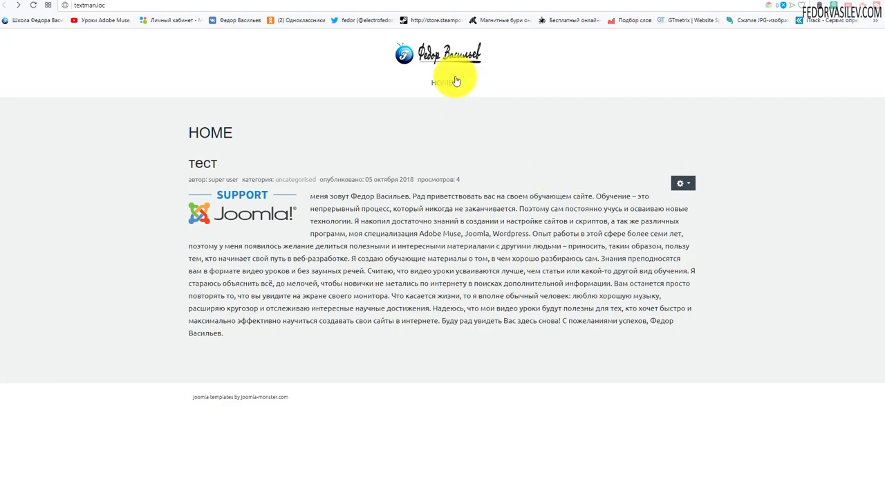
Close the jm-apartments template style and open the list of Main Menu items.
left_click(670, 4)
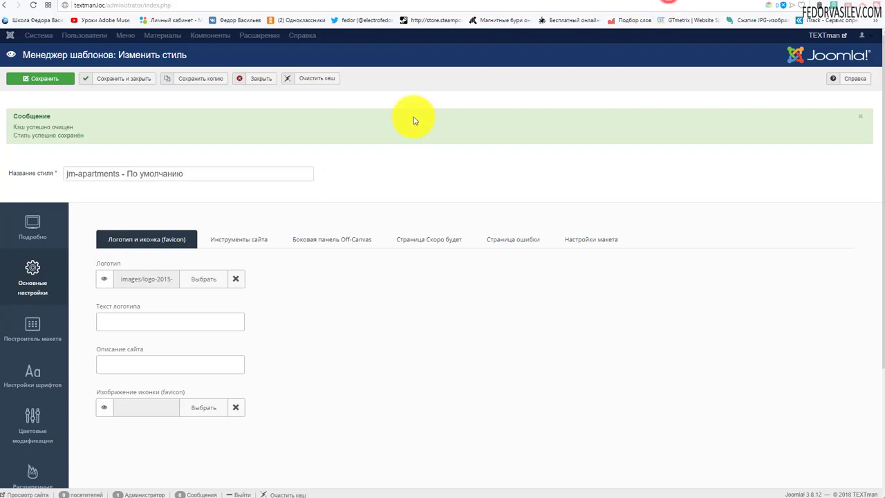
left_click(316, 76)
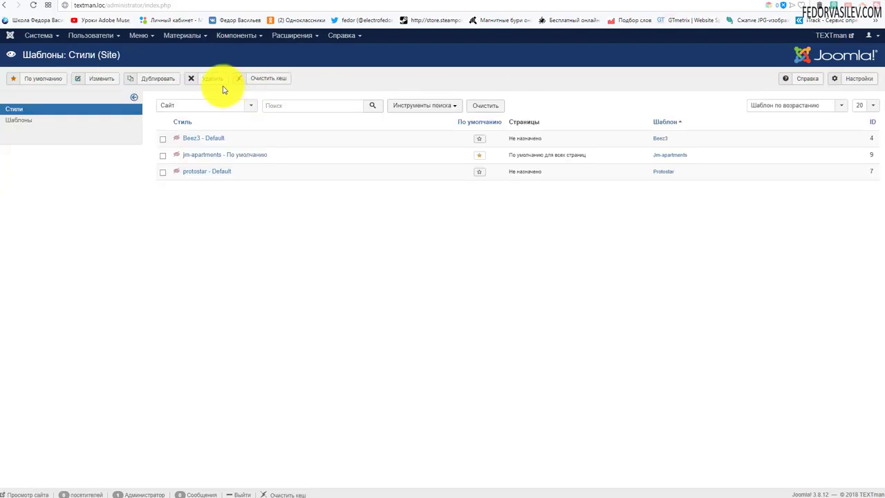
left_click(136, 35)
left_click(144, 99)
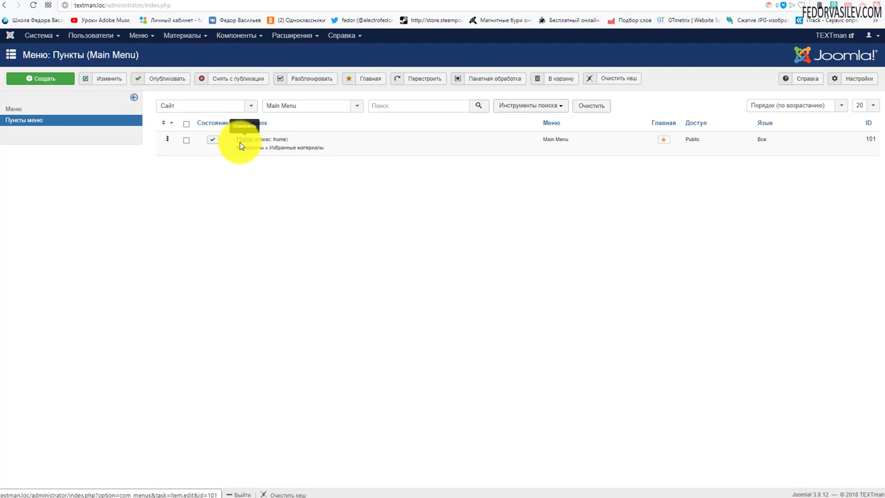
Open the Home menu item and change its title to Главная.
left_click(247, 140)
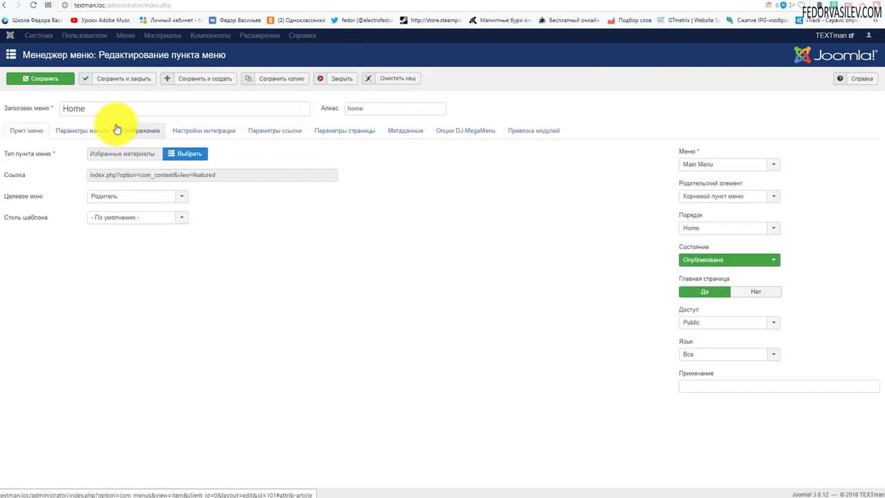
double_click(105, 110)
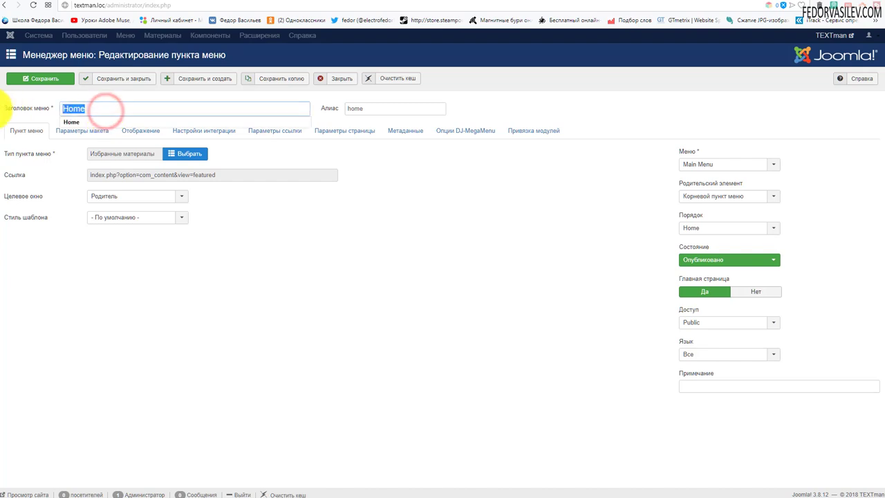
type("U")
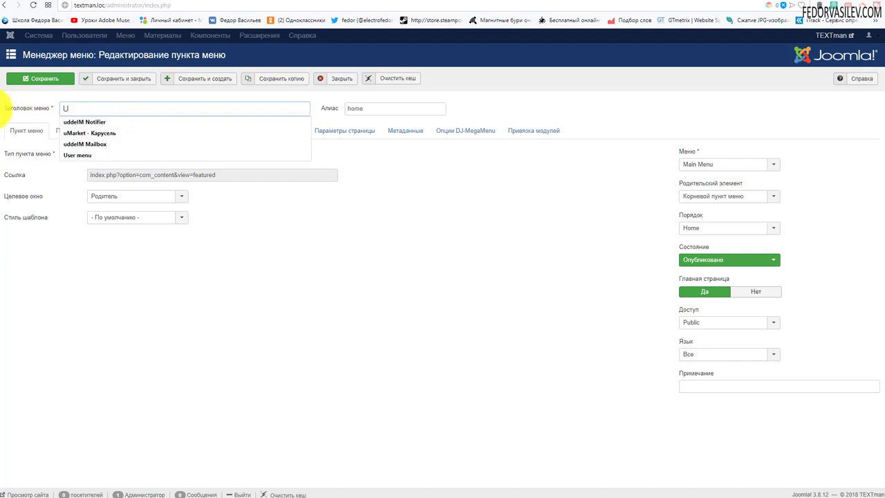
key("BackSpace")
type("Главная")
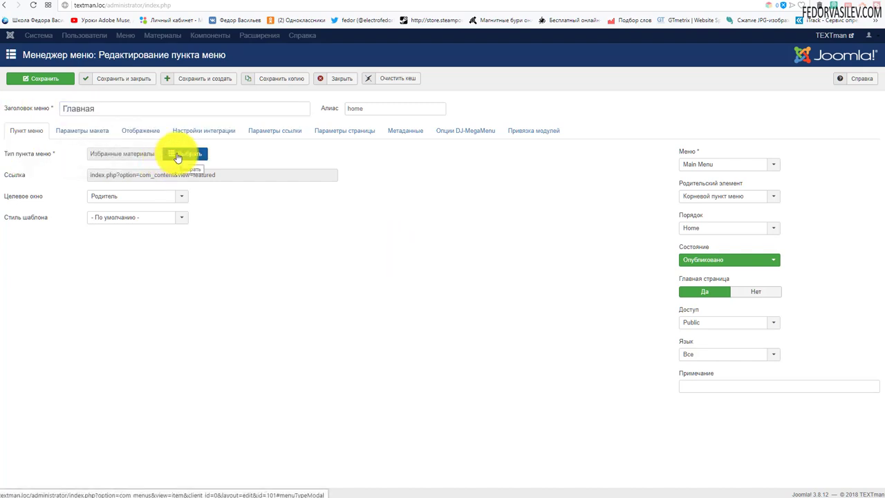
Set the Главная item's type to the DJ-Catalog2 product list (Список товаров) with the root category (Корневая категория), and save it.
left_click(177, 156)
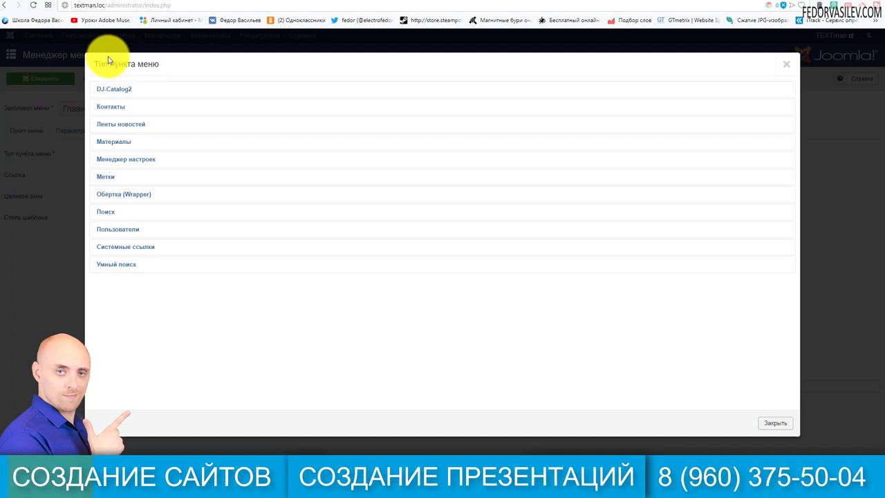
left_click(104, 91)
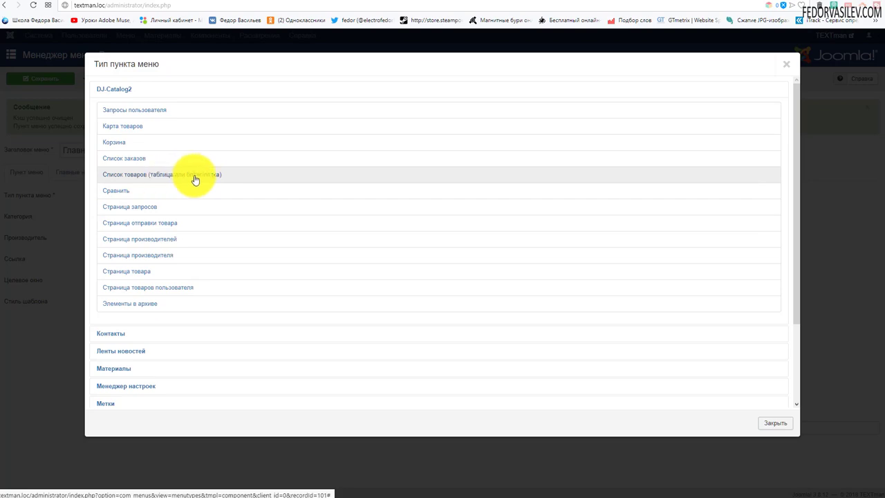
left_click(217, 178)
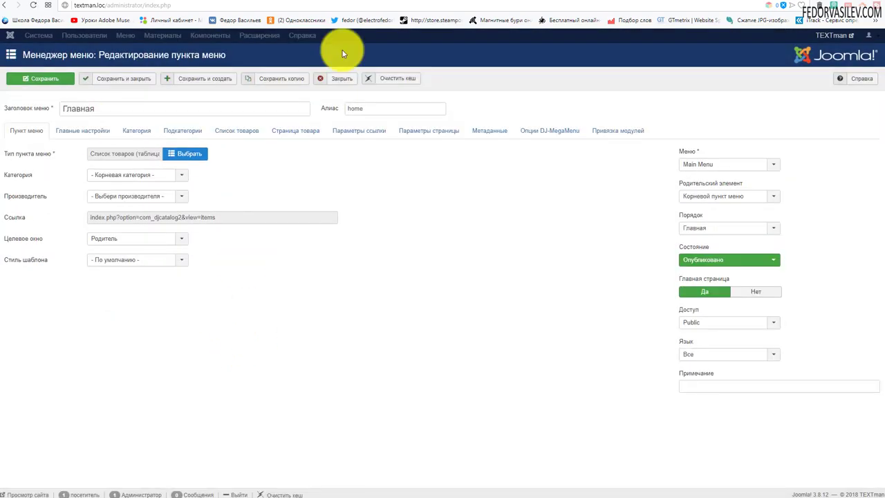
left_click(132, 175)
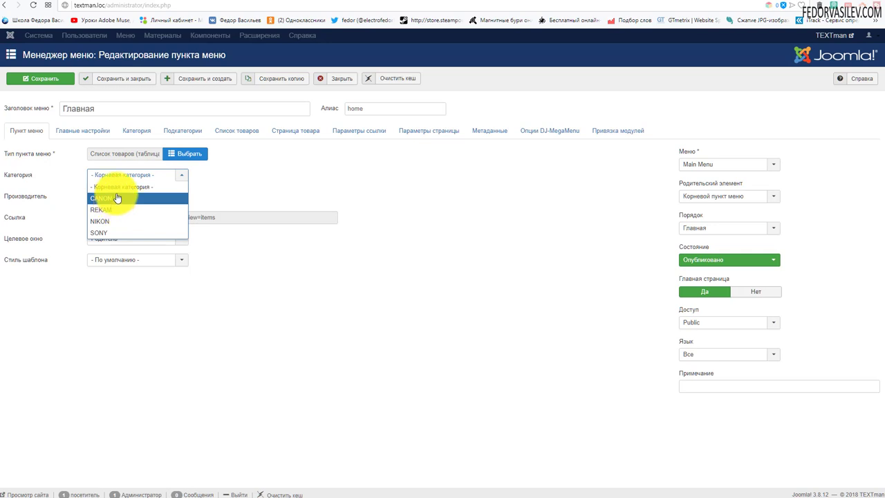
left_click(117, 189)
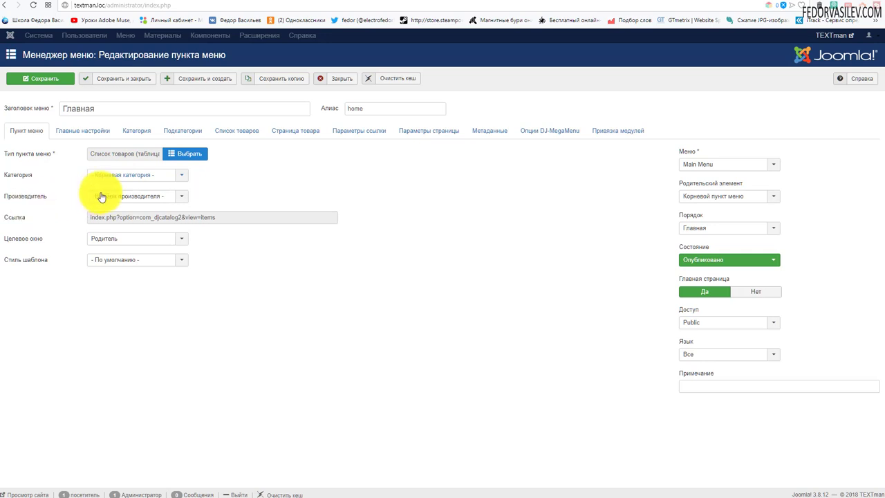
left_click(133, 197)
left_click(295, 188)
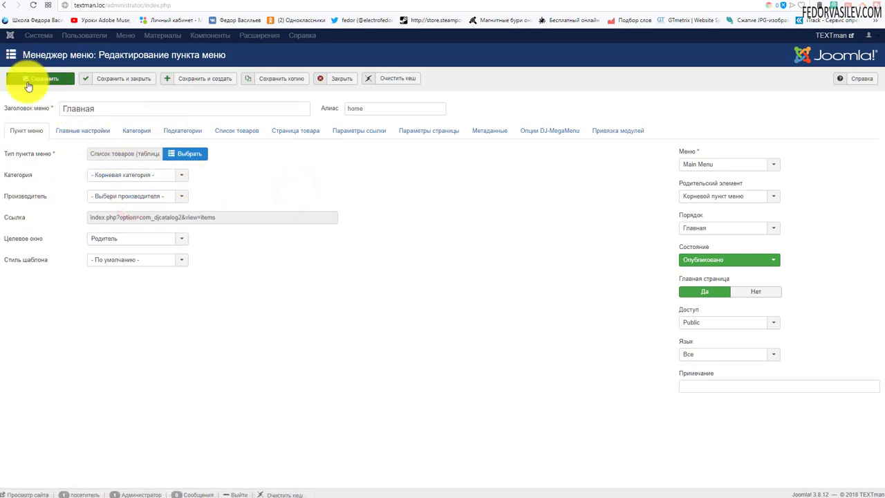
View the catalog on the textman.loc front page and open its canon category.
left_click(680, 3)
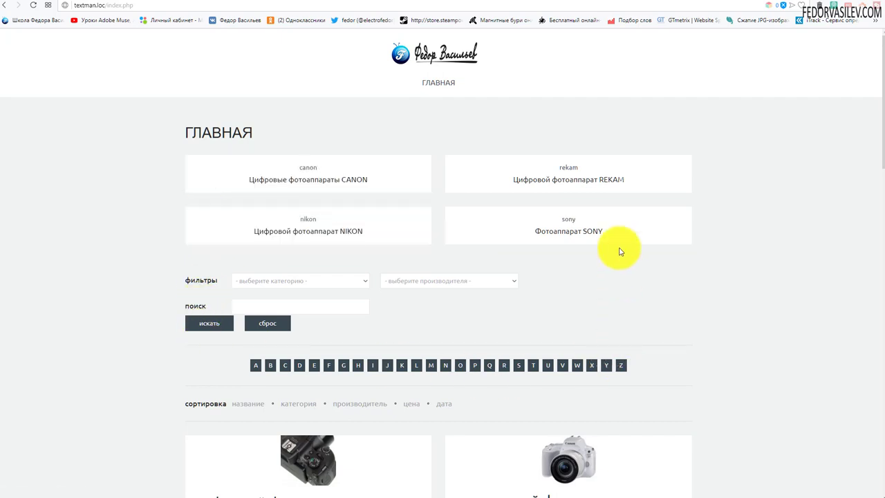
left_click(308, 168)
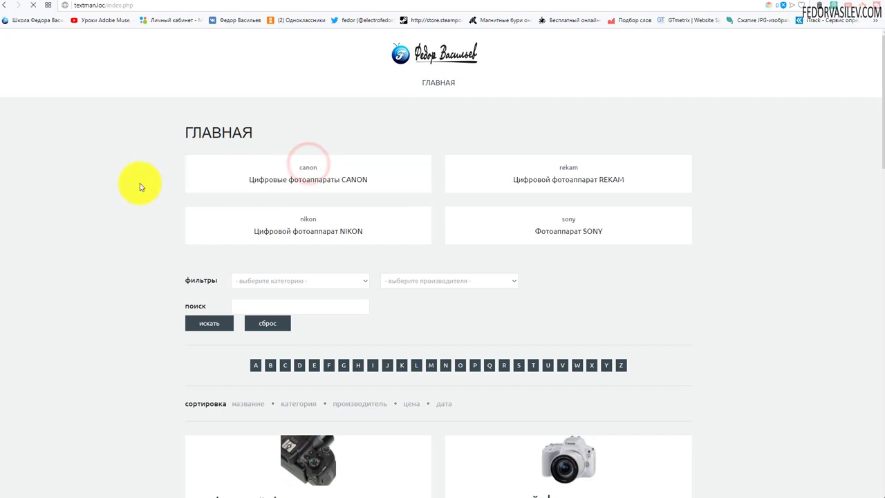
left_click_drag(188, 191, 304, 192)
left_click(428, 152)
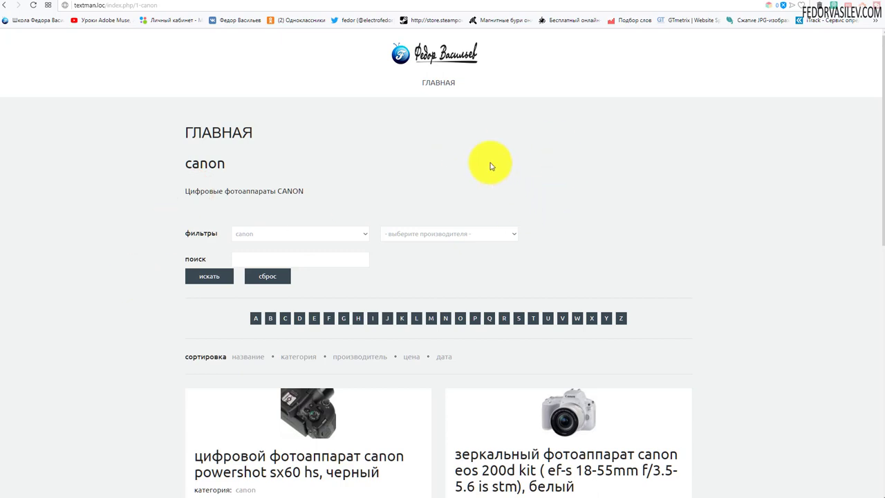
Filter the catalog by the sony category and look through the product list.
scroll(484, 163, "down", 1)
left_click(278, 187)
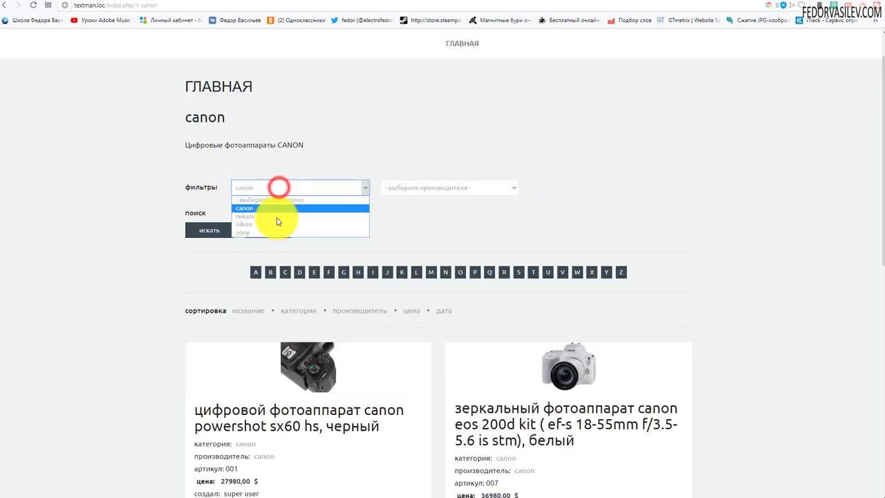
left_click(285, 160)
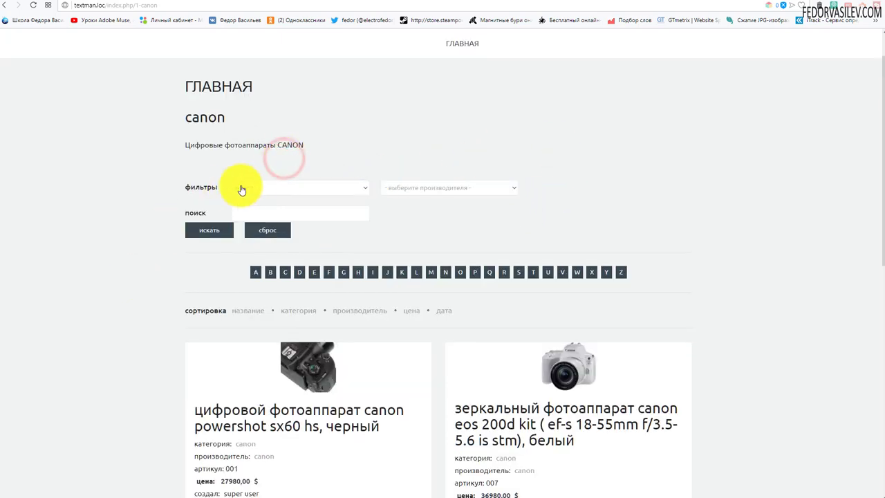
left_click(252, 187)
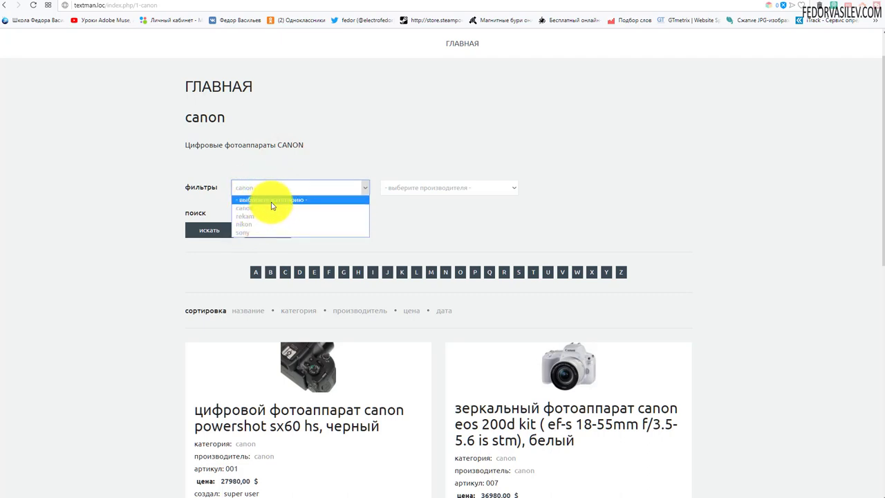
left_click(261, 233)
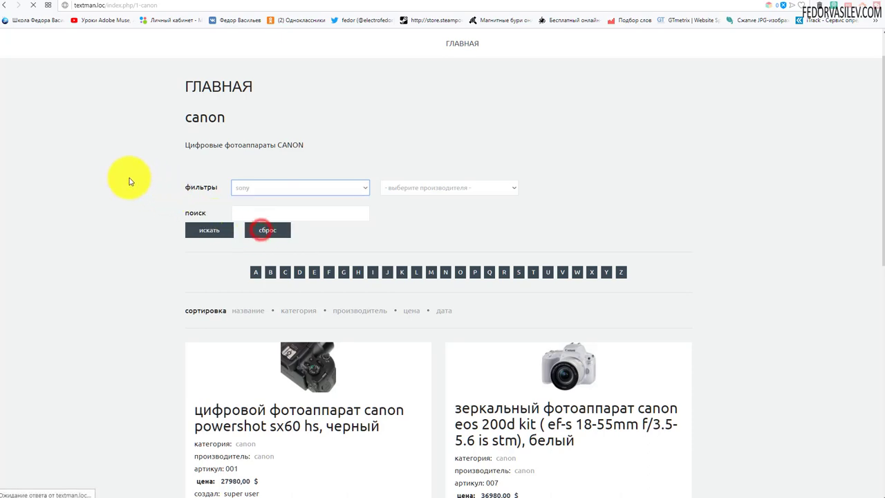
scroll(467, 233, "down", 2)
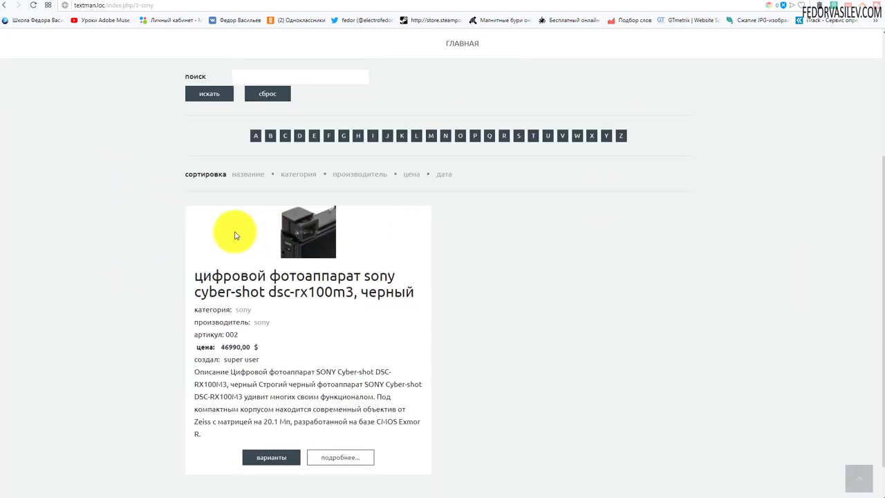
scroll(229, 238, "down", 1)
scroll(274, 278, "up", 3)
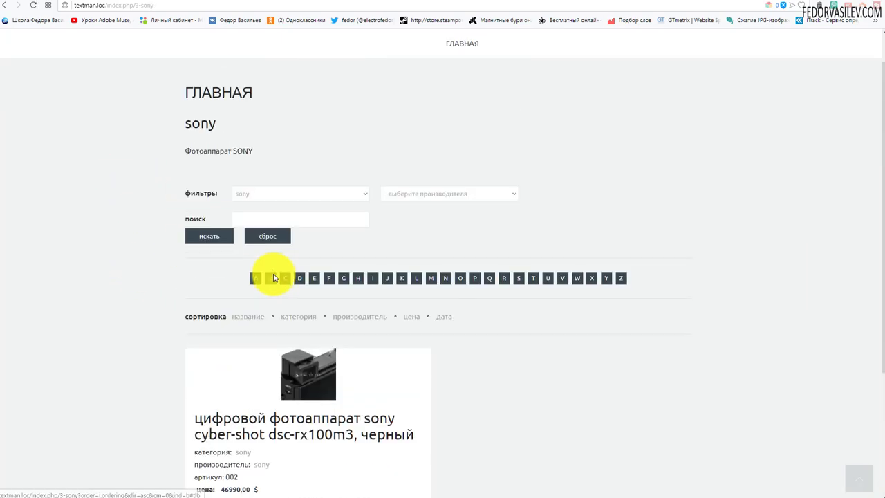
scroll(274, 278, "up", 1)
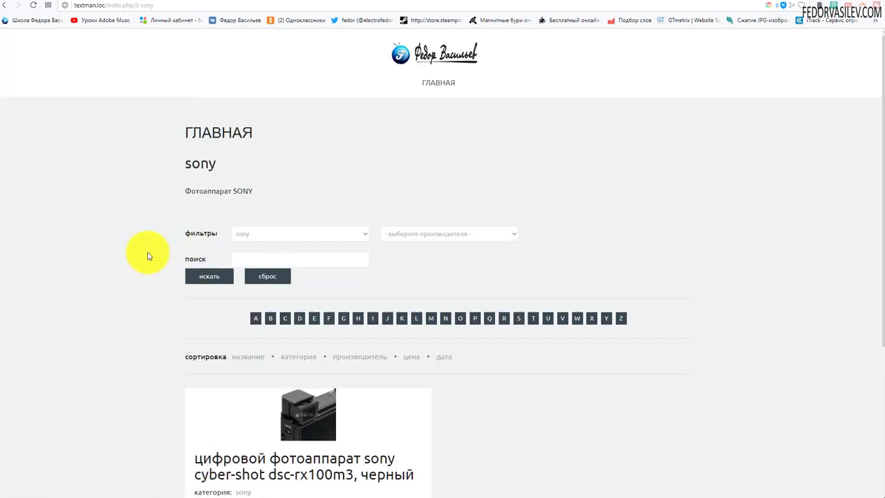
Filter the sony products by the manufacturer sony and try to reset the catalog filters.
left_click(404, 241)
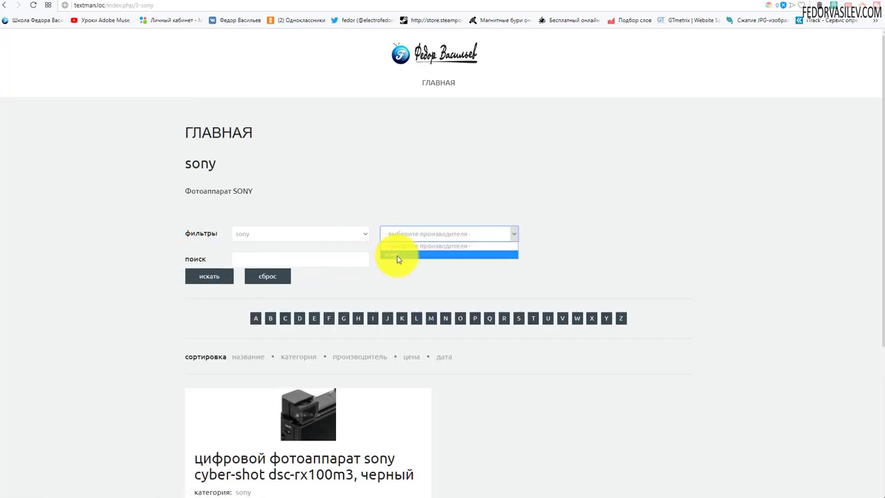
left_click(398, 256)
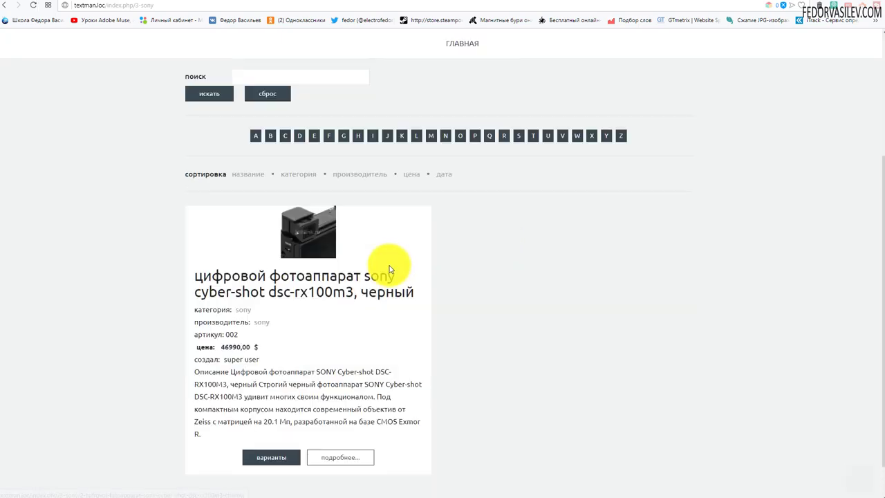
scroll(505, 165, "up", 3)
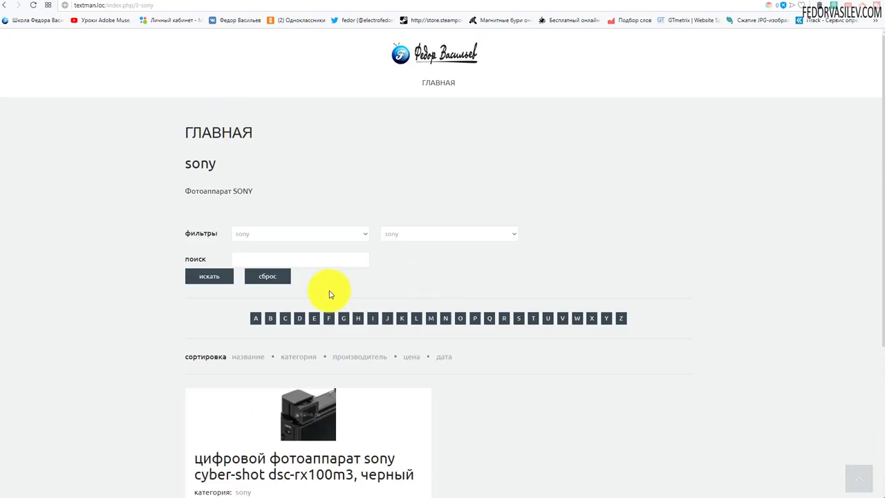
left_click(259, 276)
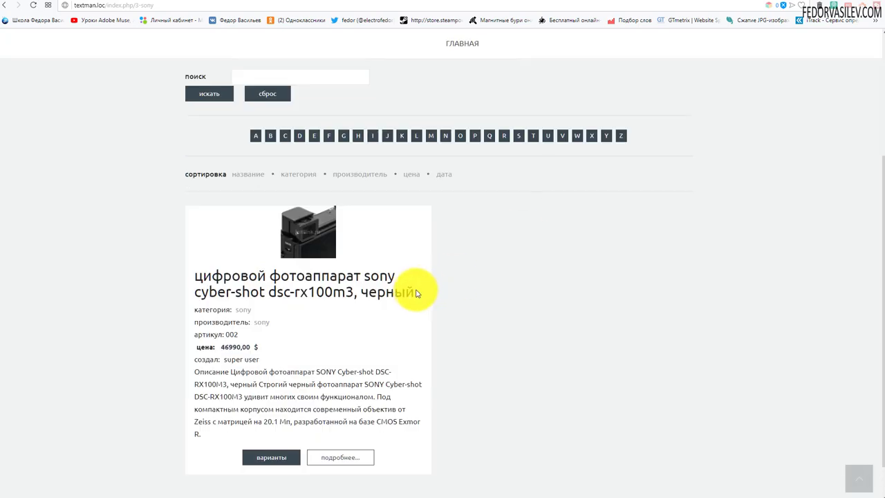
scroll(406, 288, "up", 3)
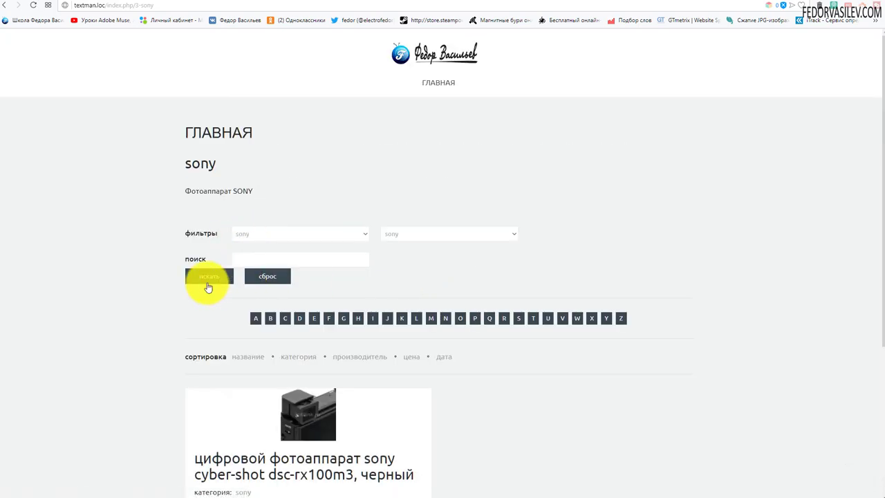
Search the sony category for canon, and clear the category filter.
left_click(238, 258)
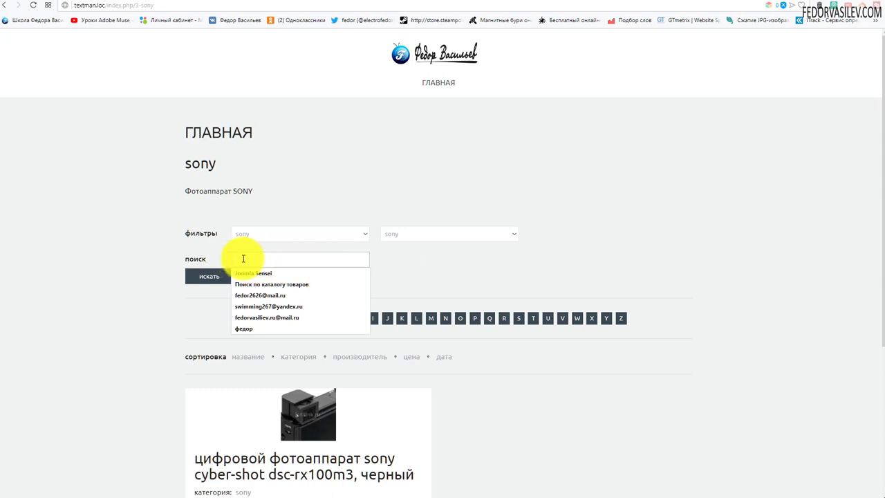
type("canon")
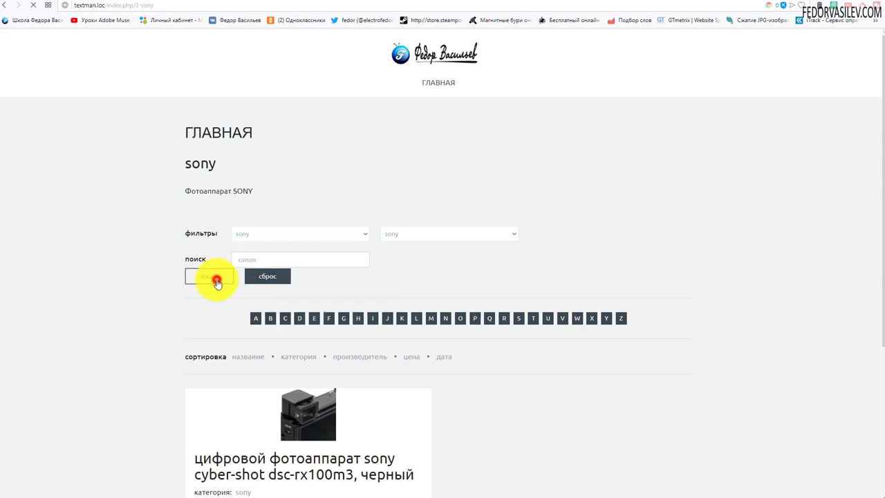
left_click(217, 278)
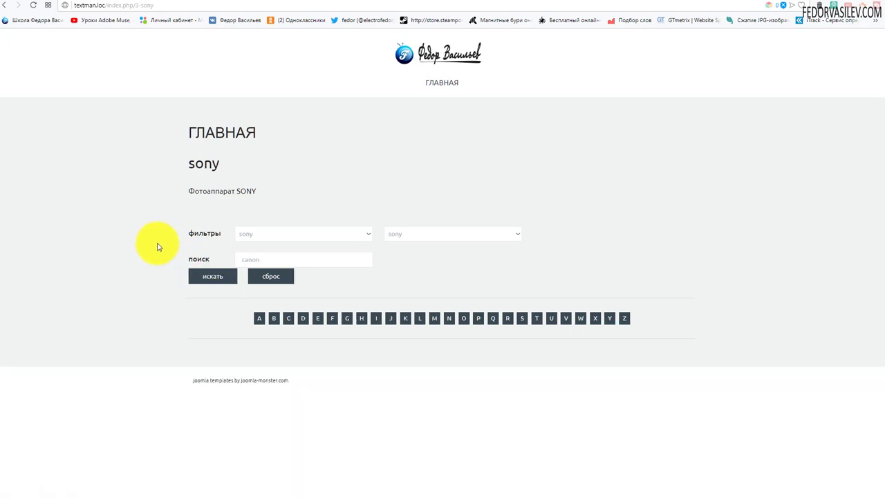
left_click(366, 235)
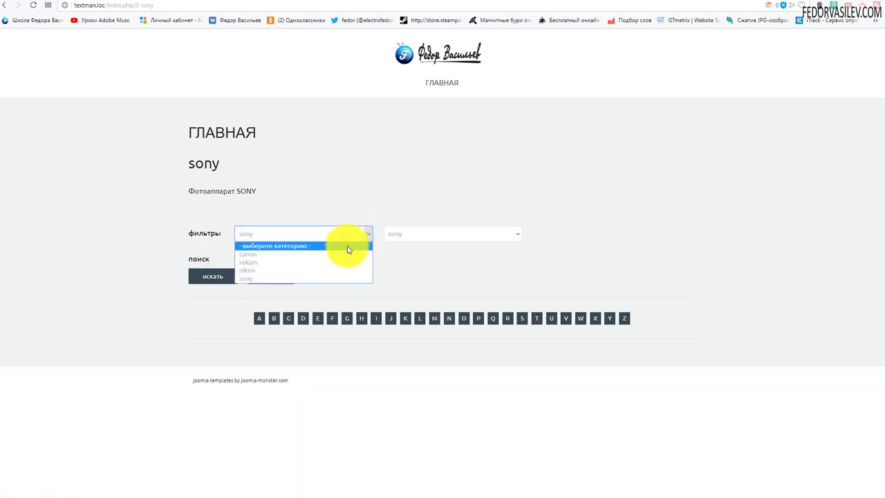
left_click(311, 246)
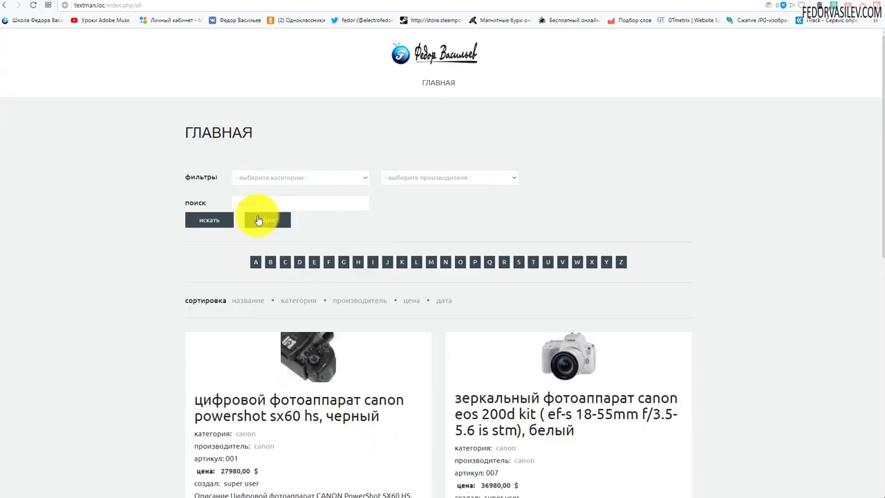
Search the whole catalog for canon and look through the listed products.
left_click(271, 199)
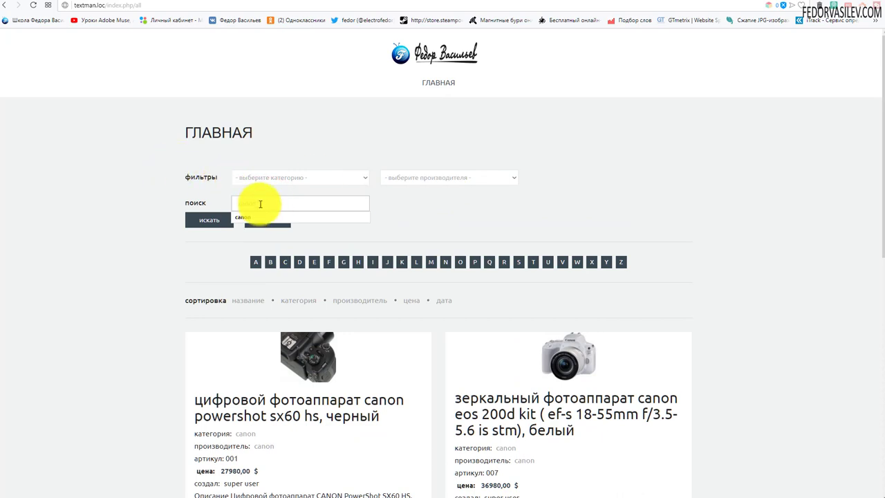
left_click(247, 217)
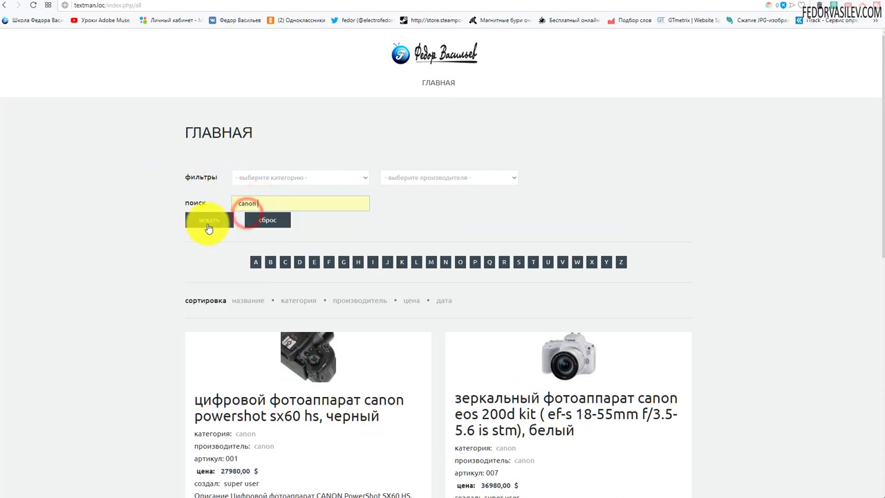
left_click(201, 223)
scroll(157, 223, "down", 2)
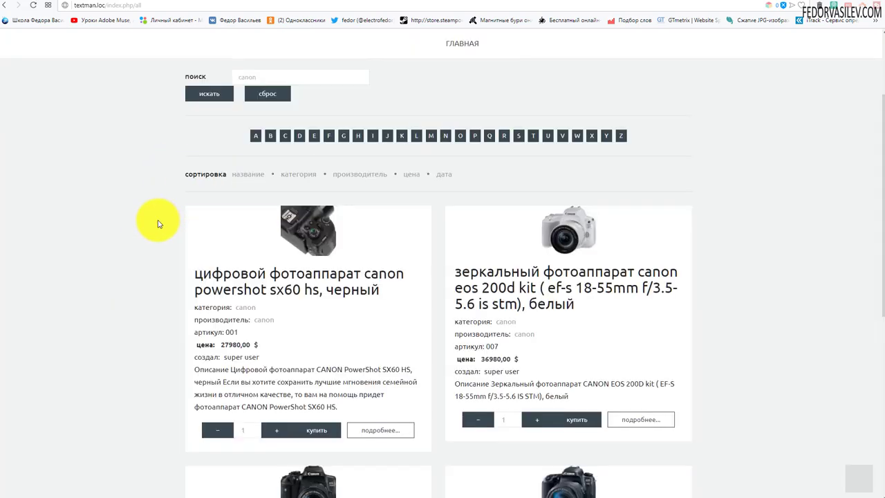
scroll(157, 223, "down", 3)
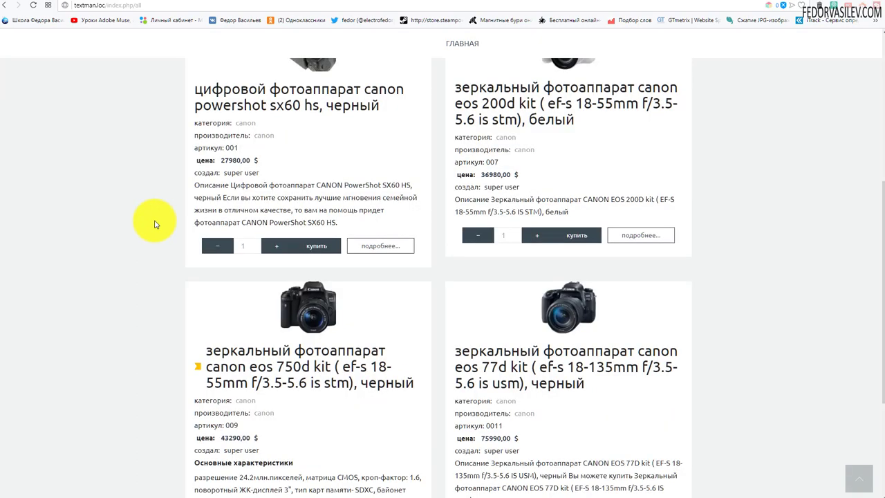
scroll(155, 223, "down", 4)
scroll(155, 223, "up", 7)
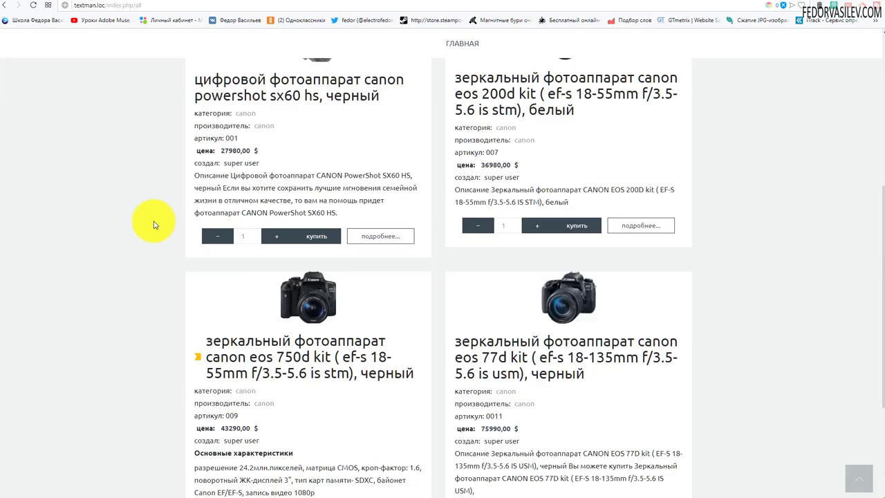
scroll(154, 225, "down", 6)
scroll(228, 161, "up", 5)
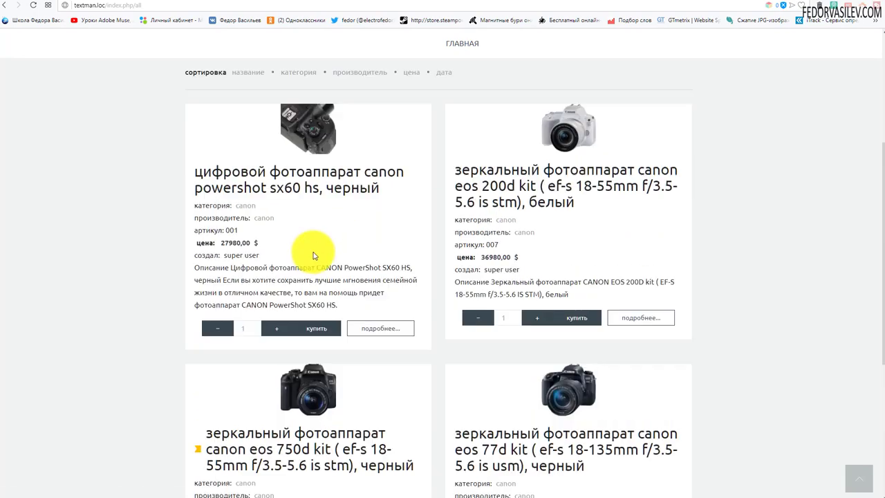
scroll(527, 179, "down", 4)
scroll(527, 179, "up", 7)
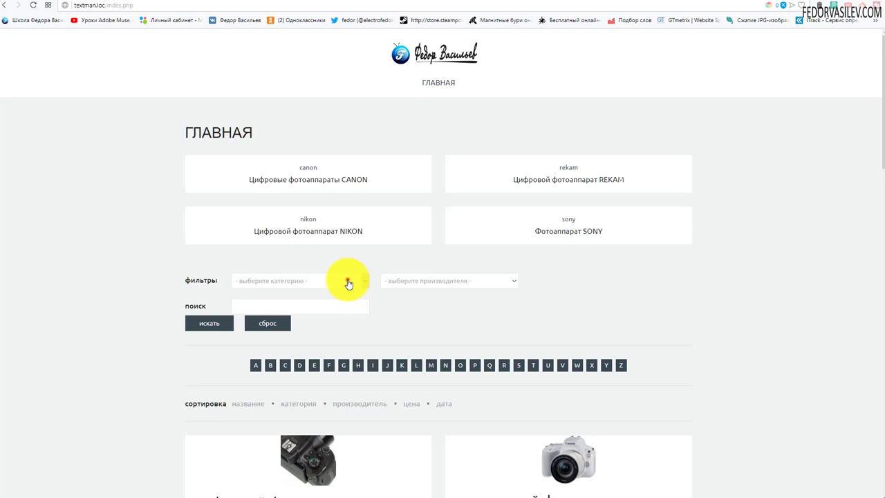
View the category filter's options on the catalog's Главная page.
left_click(349, 280)
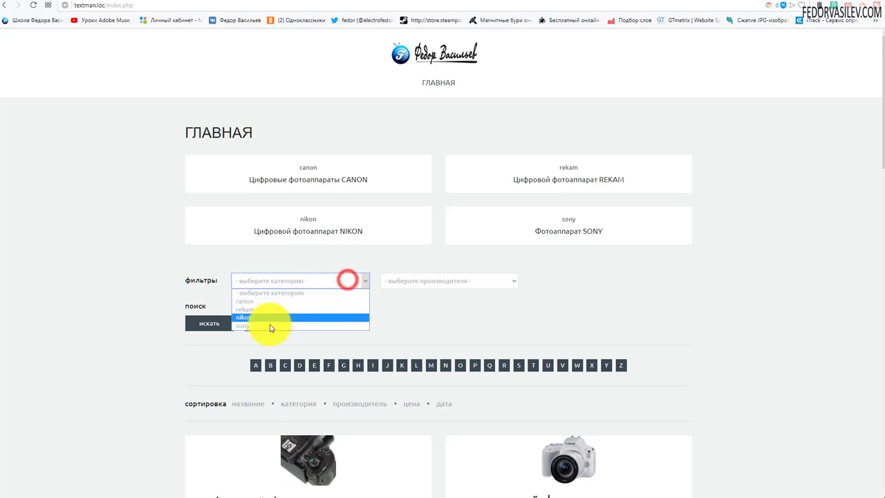
left_click(420, 276)
left_click(374, 312)
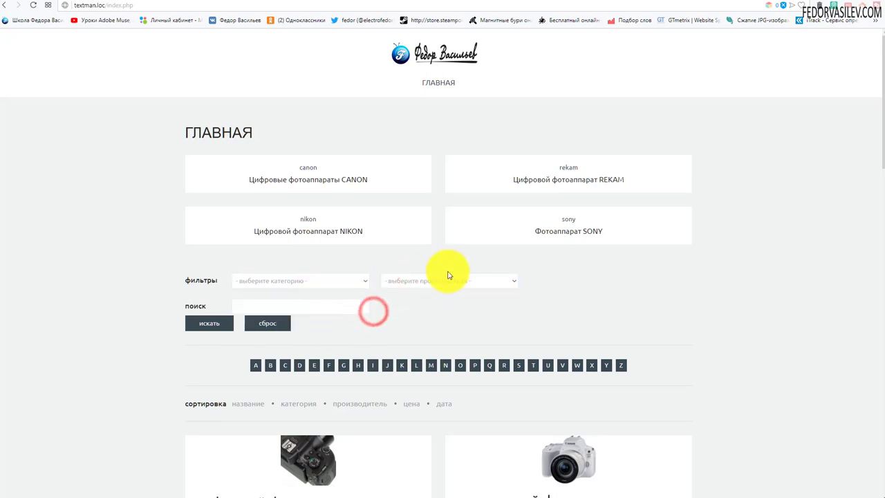
Filter the catalog alphabetically by the letters C and D, and return to the Главная page.
scroll(290, 256, "down", 2)
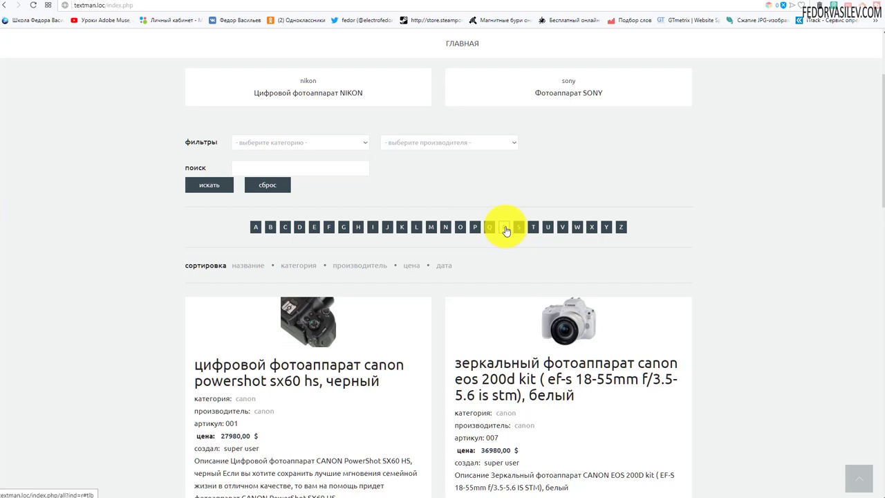
left_click(283, 227)
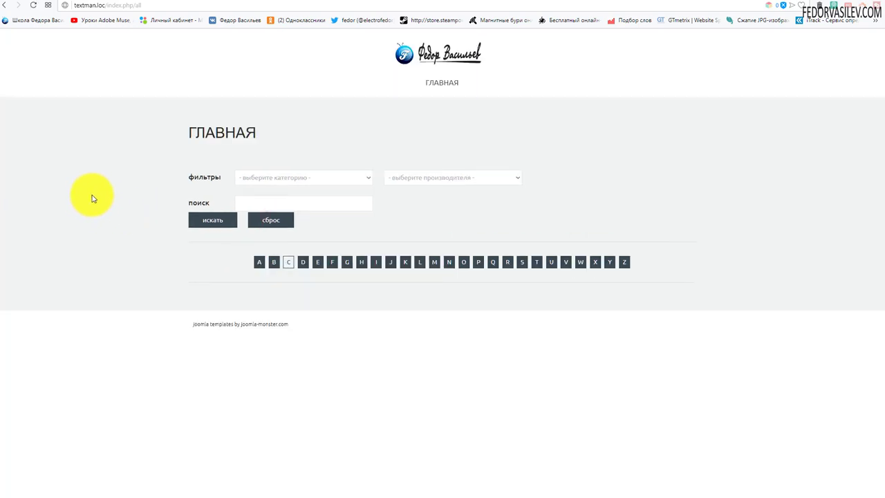
left_click(302, 266)
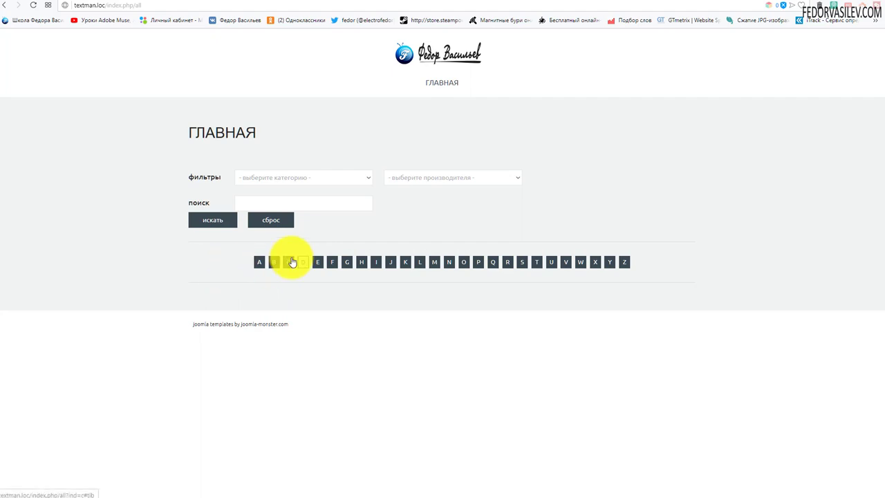
left_click(6, 6)
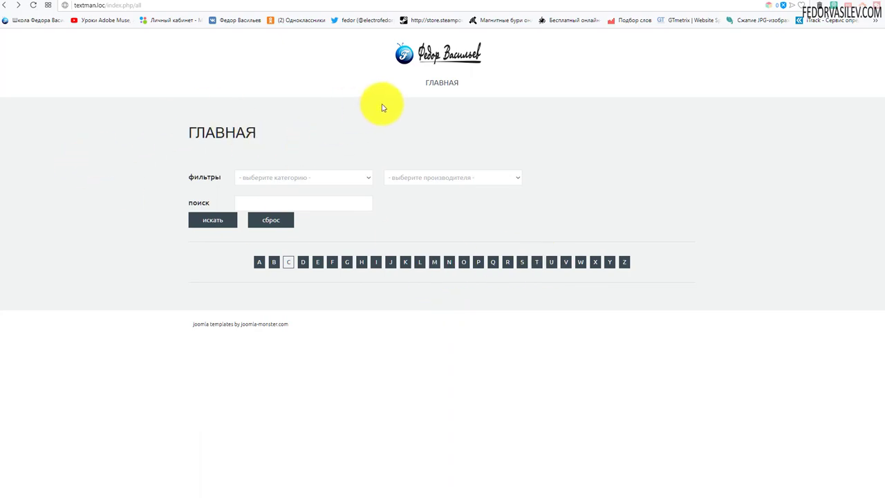
left_click(446, 95)
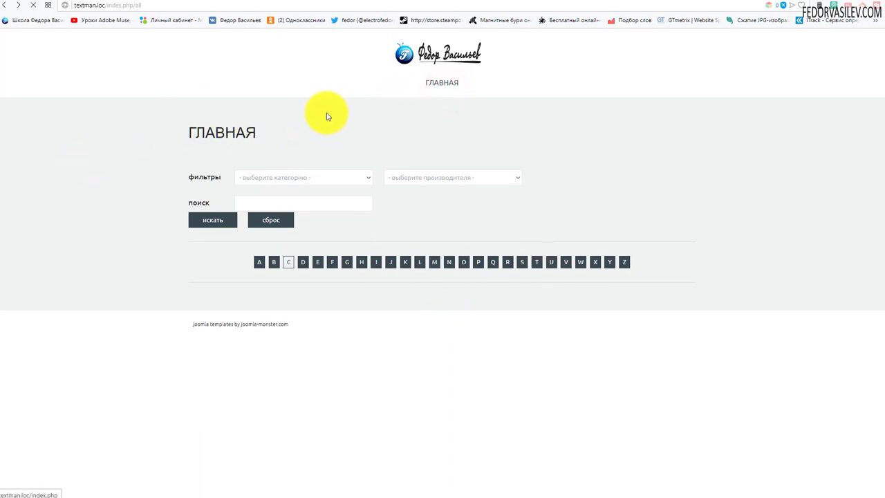
Sort the catalog by descending price (цена) and compare the prices of the first two products.
scroll(326, 117, "down", 2)
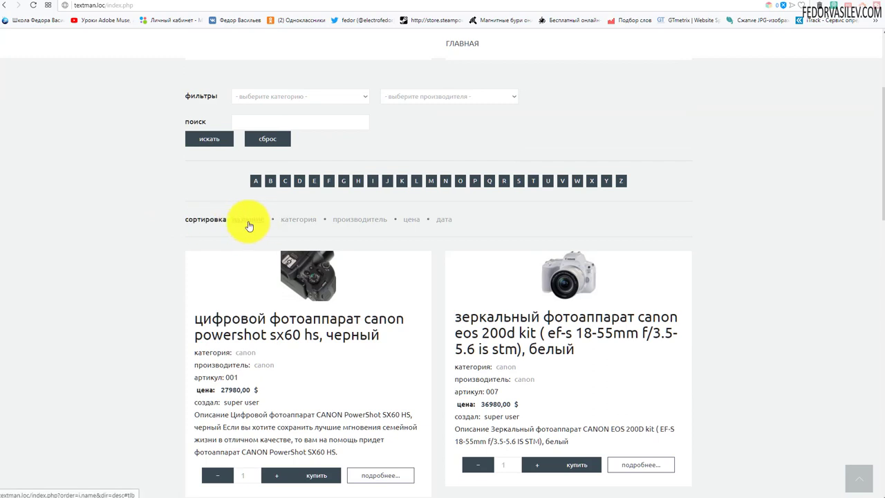
left_click(411, 222)
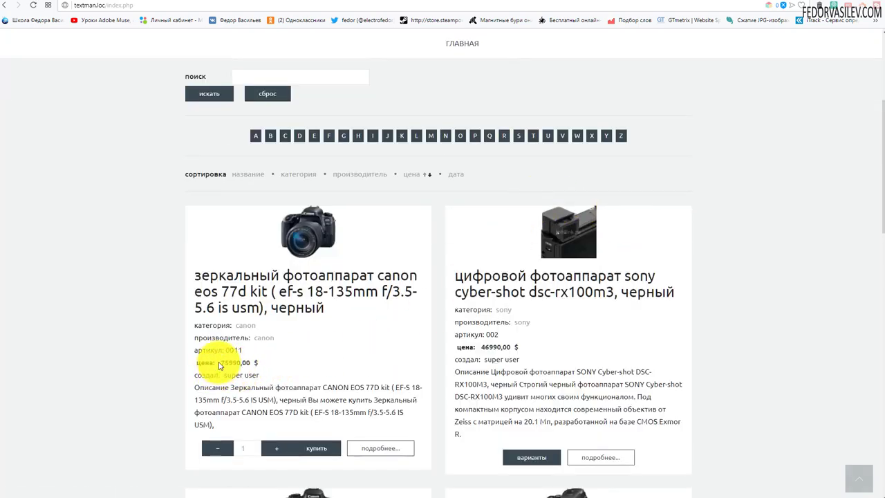
left_click_drag(481, 309, 513, 309)
left_click_drag(227, 328, 231, 328)
left_click_drag(218, 363, 244, 358)
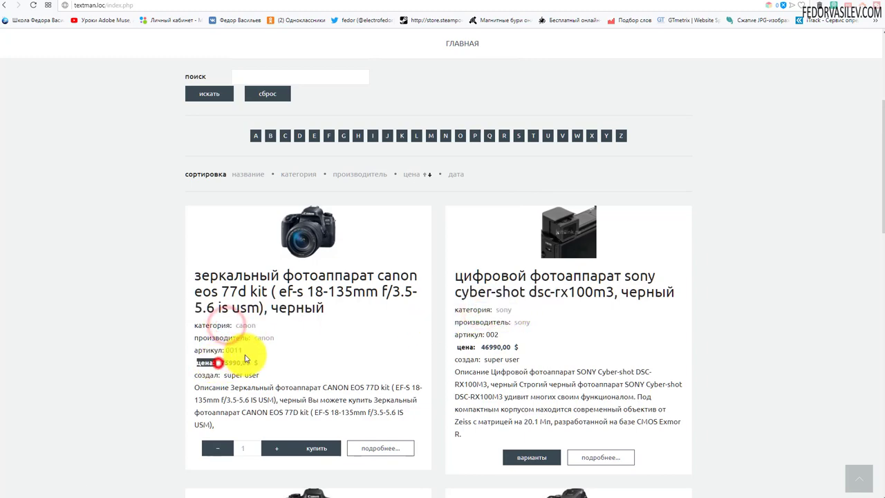
scroll(362, 223, "up", 2)
scroll(228, 263, "down", 3)
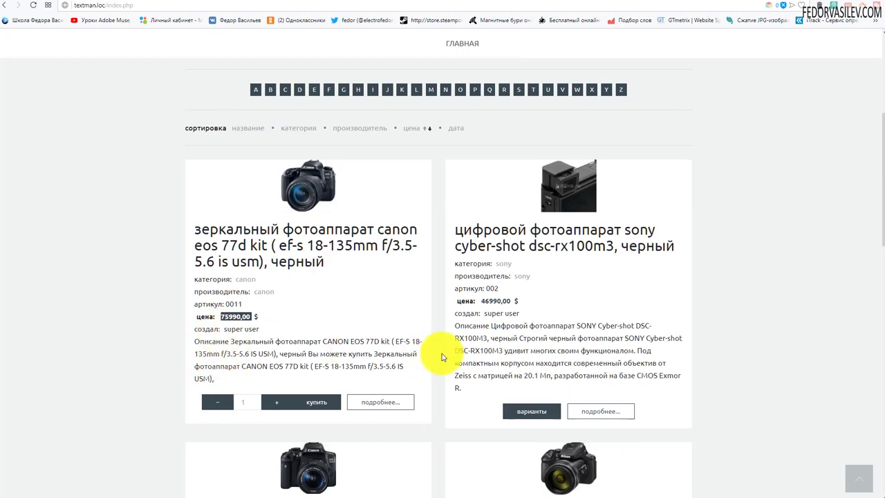
left_click_drag(481, 302, 492, 301)
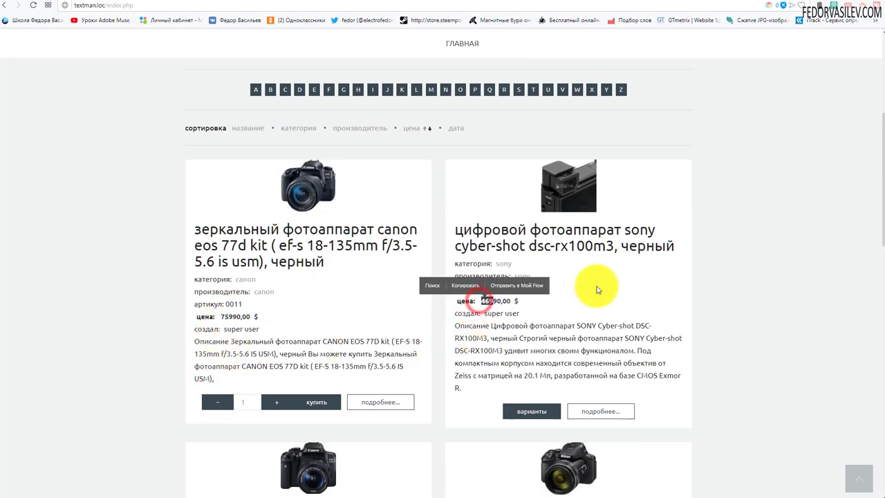
Check the currency signs beside the first two prices and look through the prices of the remaining products.
scroll(598, 289, "down", 2)
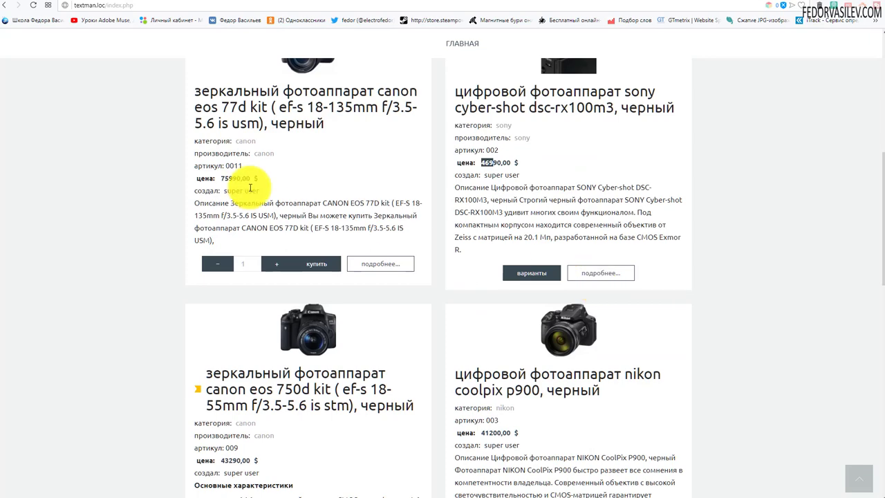
left_click_drag(253, 178, 262, 183)
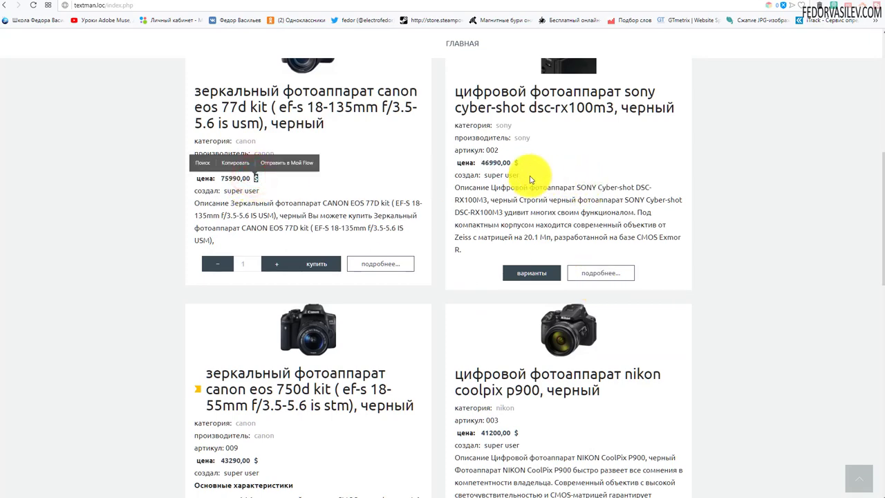
double_click(507, 163)
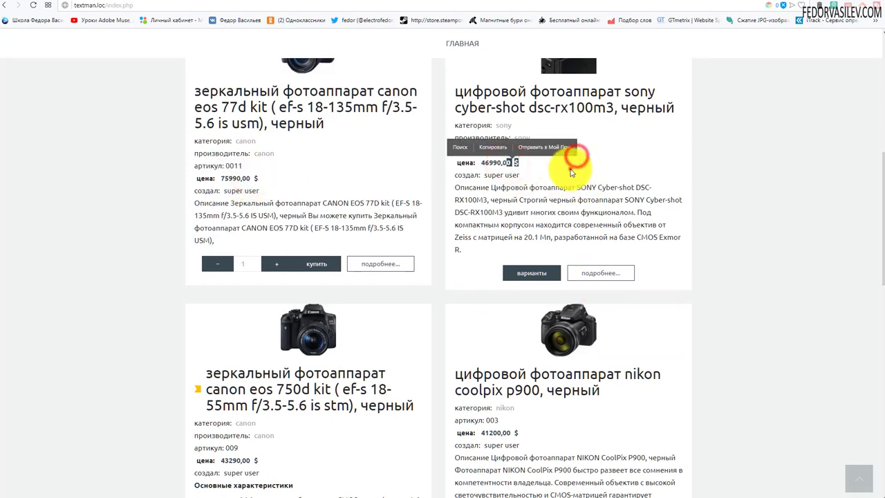
left_click(570, 168)
scroll(434, 147, "down", 2)
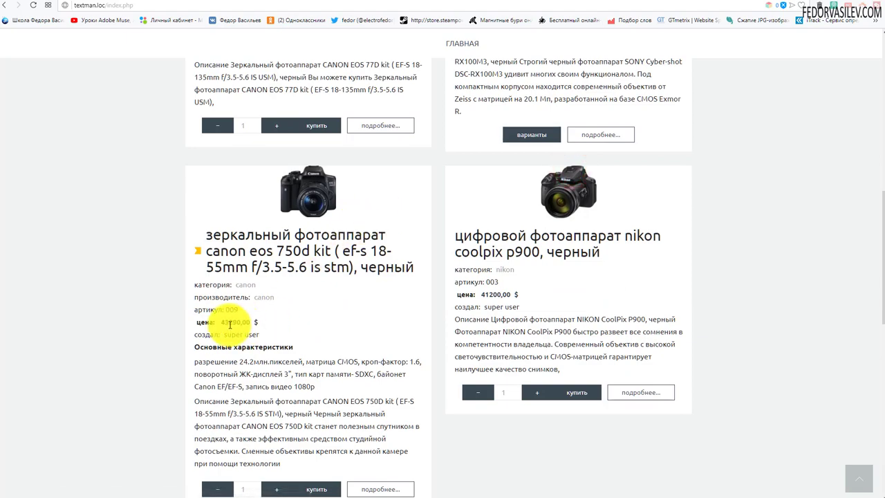
scroll(468, 247, "down", 4)
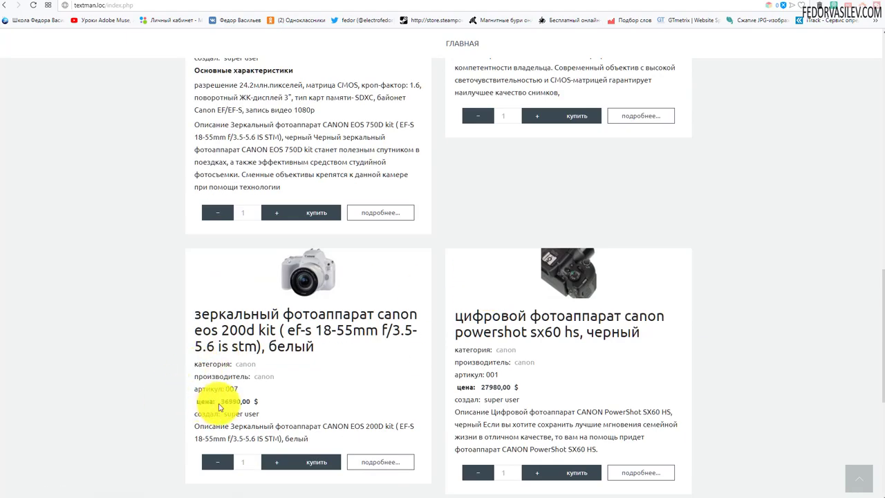
scroll(438, 340, "up", 10)
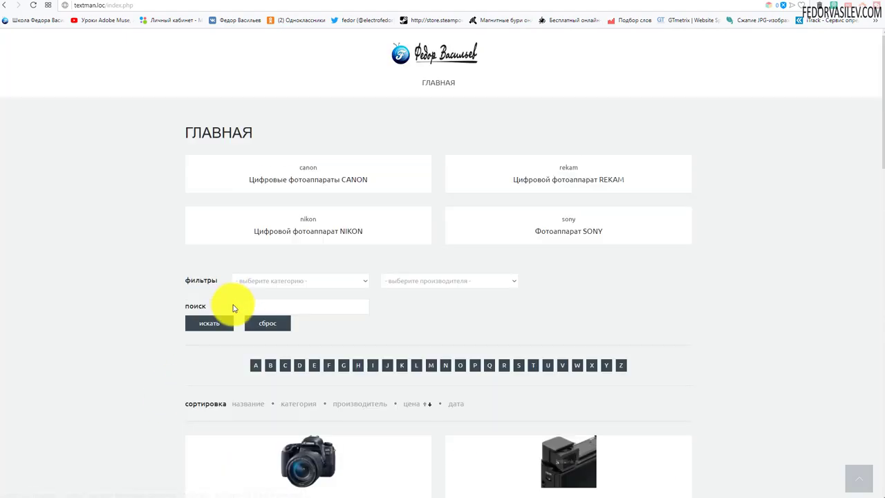
Sort the catalog by ascending price and compare the prices of the listed products.
scroll(233, 308, "down", 2)
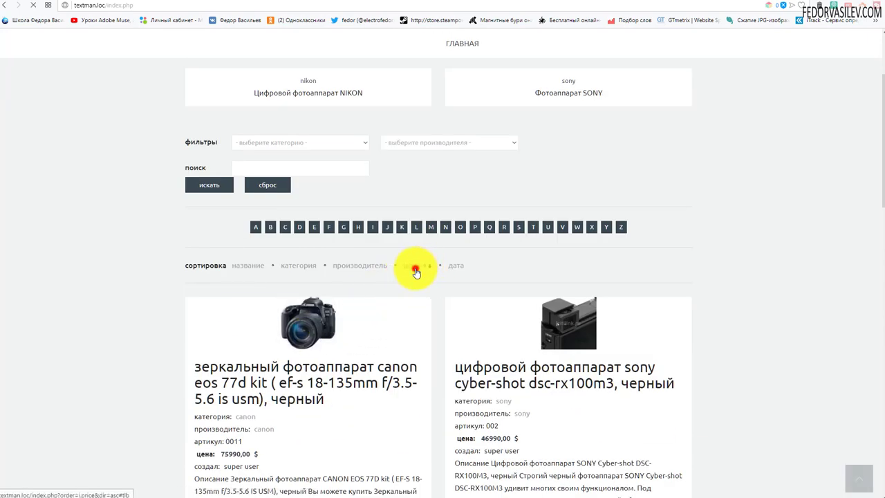
left_click(414, 267)
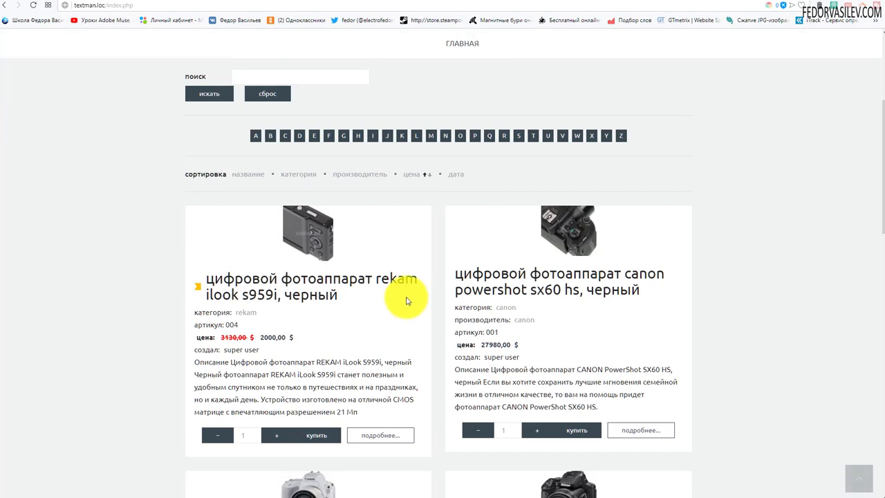
left_click_drag(257, 337, 287, 336)
left_click(374, 334)
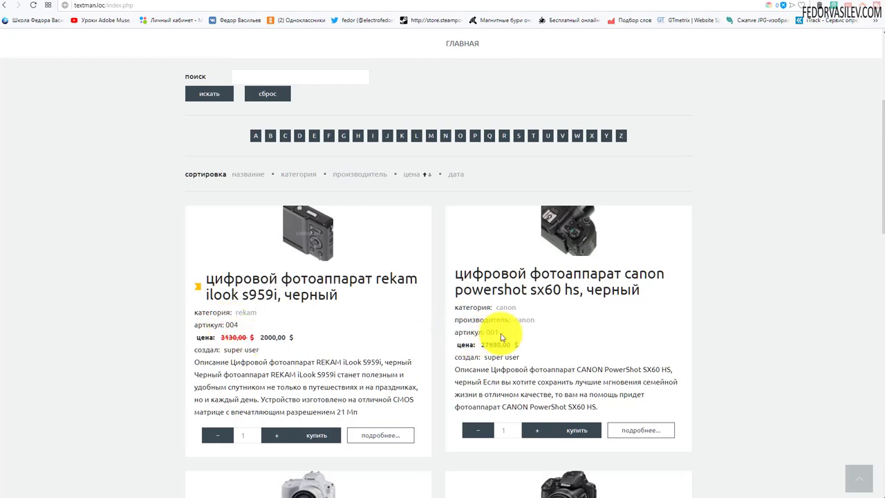
scroll(288, 339, "down", 3)
scroll(287, 339, "up", 6)
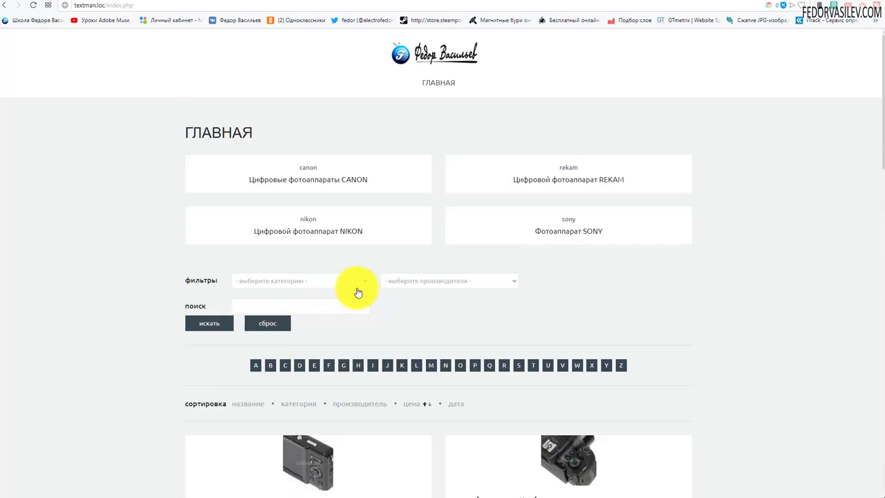
Filter the catalog by the canon category.
left_click(357, 281)
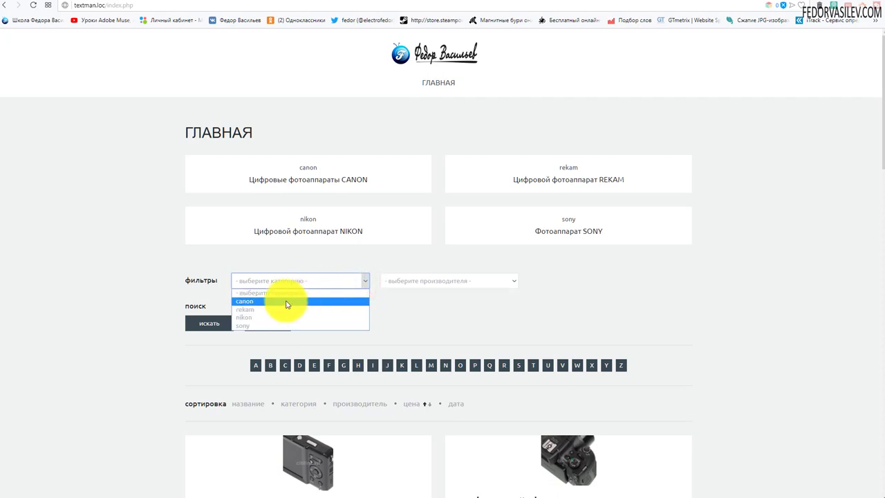
left_click(93, 264)
left_click(280, 283)
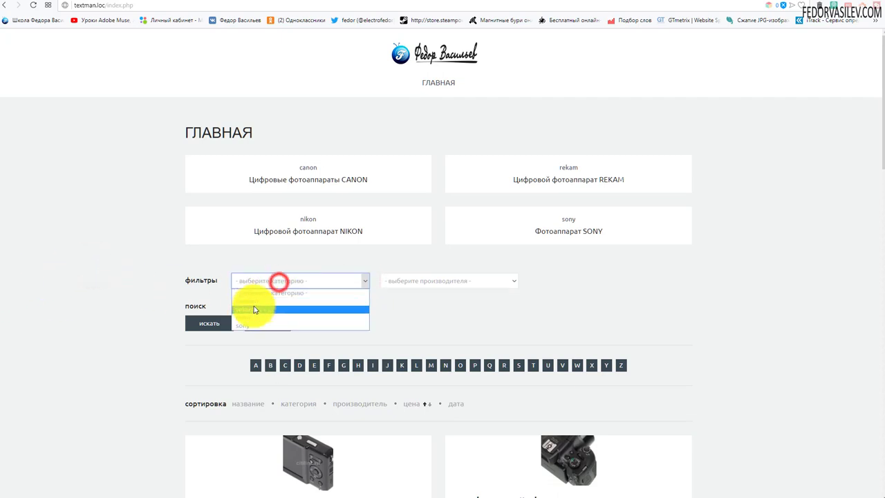
left_click(253, 302)
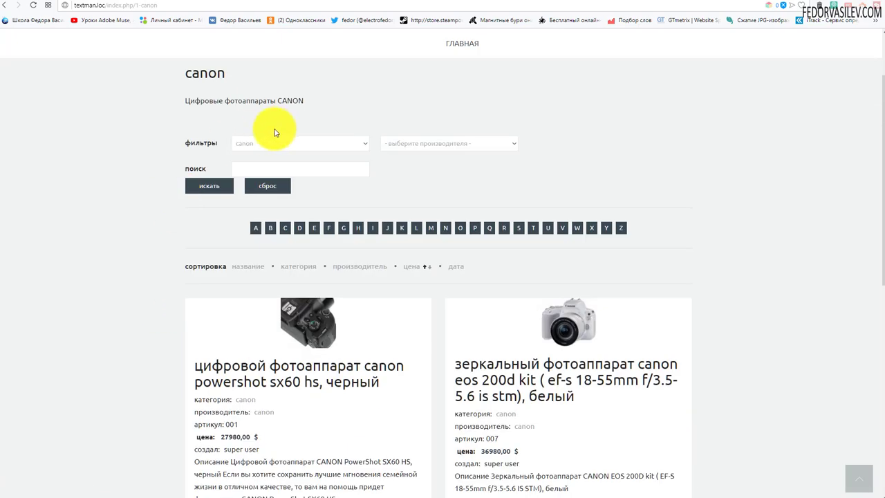
Sort the canon category by descending price (цена) and look through the listed products.
left_click(411, 268)
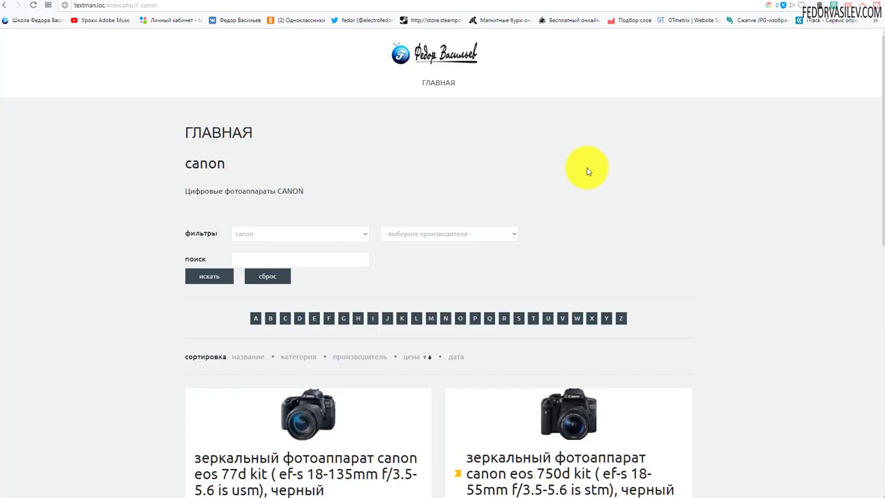
scroll(152, 198, "down", 8)
scroll(154, 200, "down", 1)
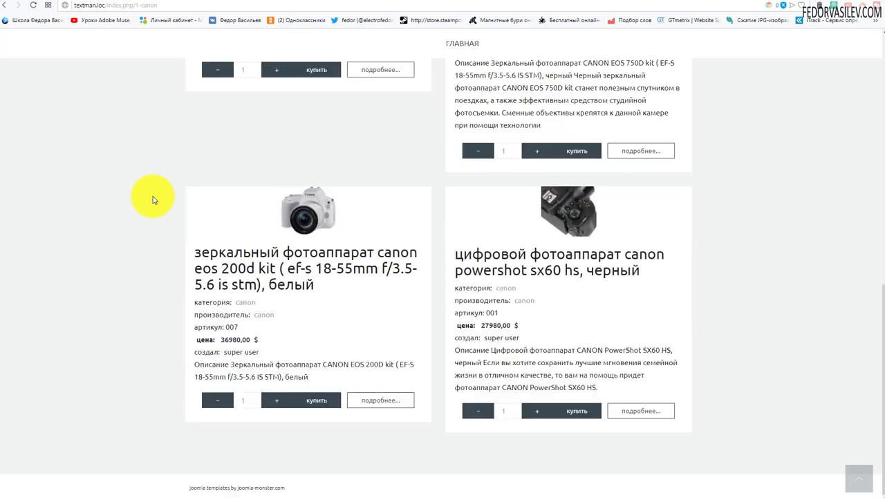
scroll(152, 196, "up", 9)
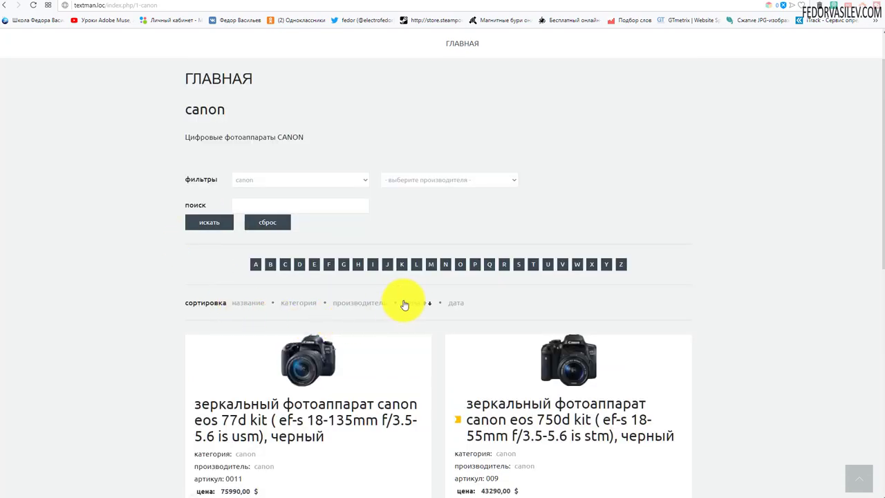
Sort the canon category by ascending price and compare the prices of its products.
left_click(406, 303)
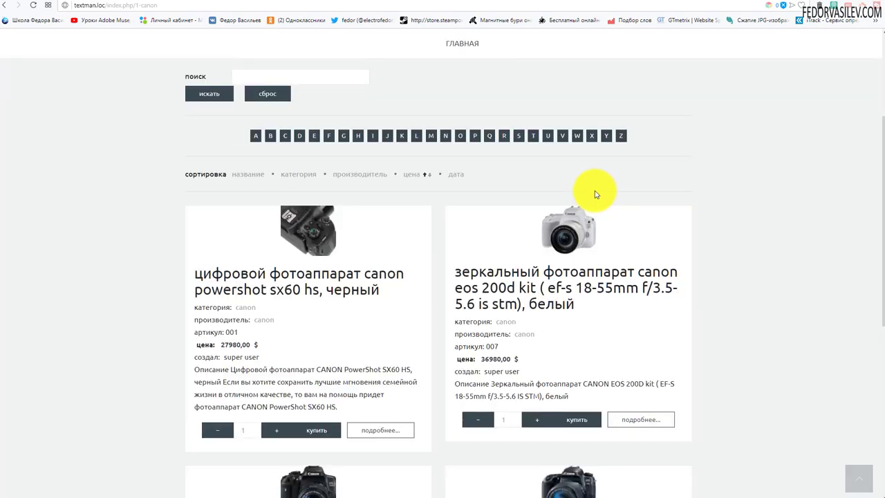
scroll(593, 192, "down", 5)
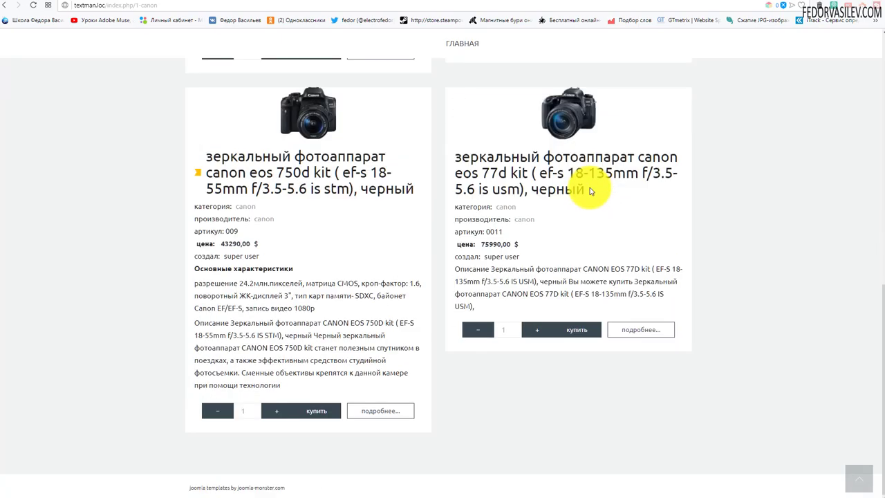
scroll(591, 186, "up", 7)
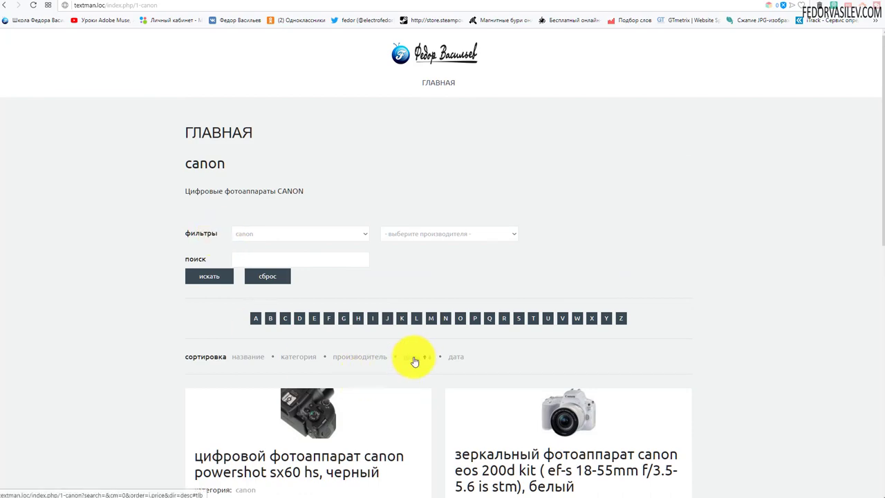
Examine the canon category page, its filter, alphabet and sorting rows, and the layout of its product cards.
scroll(414, 361, "down", 7)
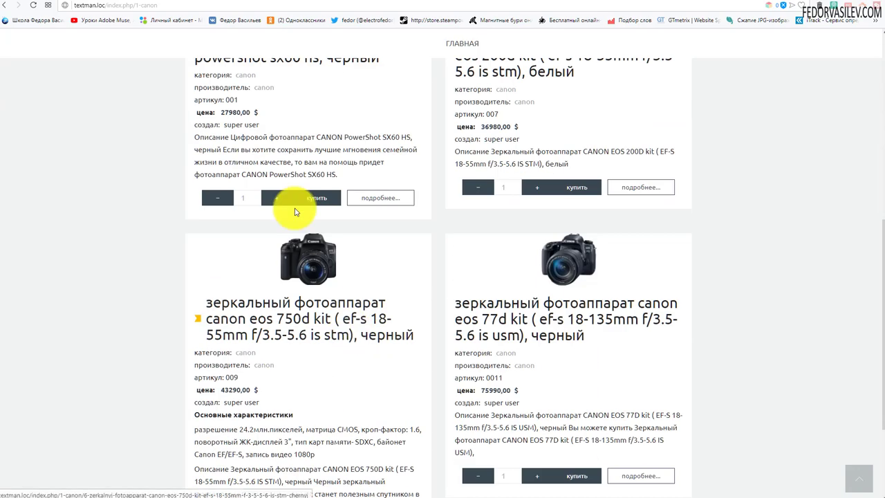
scroll(316, 148, "up", 5)
scroll(288, 253, "up", 2)
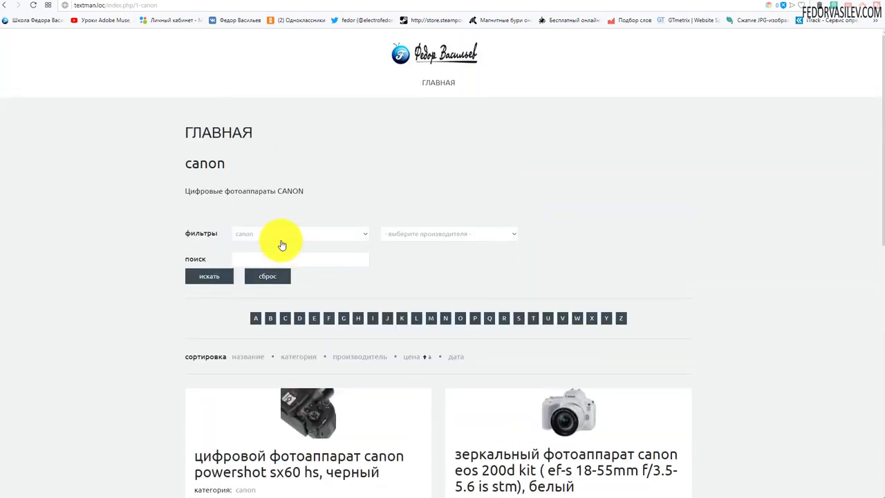
scroll(282, 242, "down", 3)
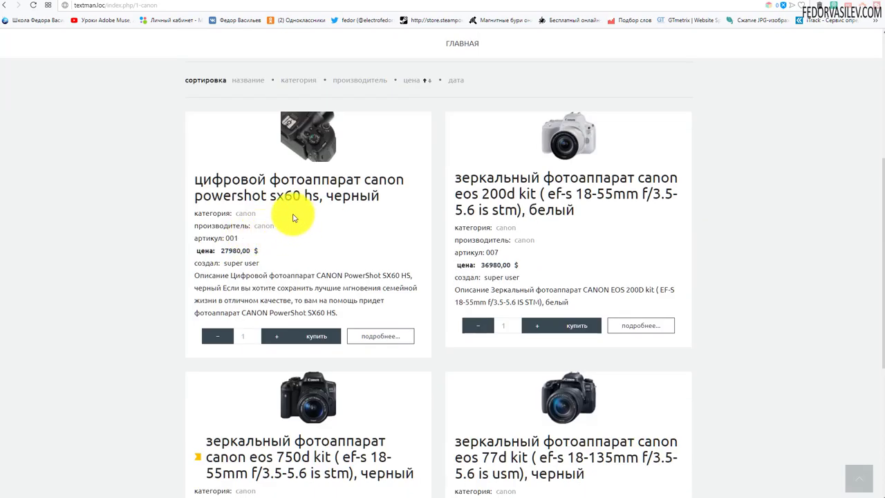
scroll(289, 232, "up", 4)
scroll(287, 277, "down", 2)
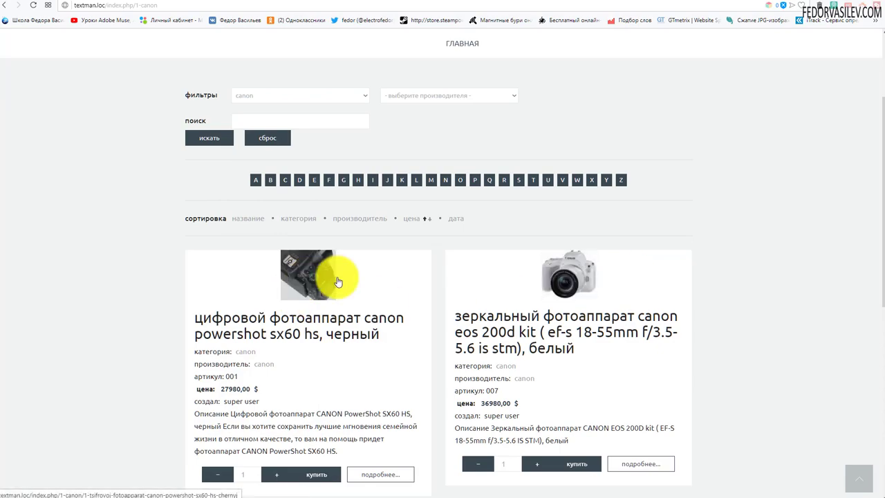
scroll(587, 271, "down", 5)
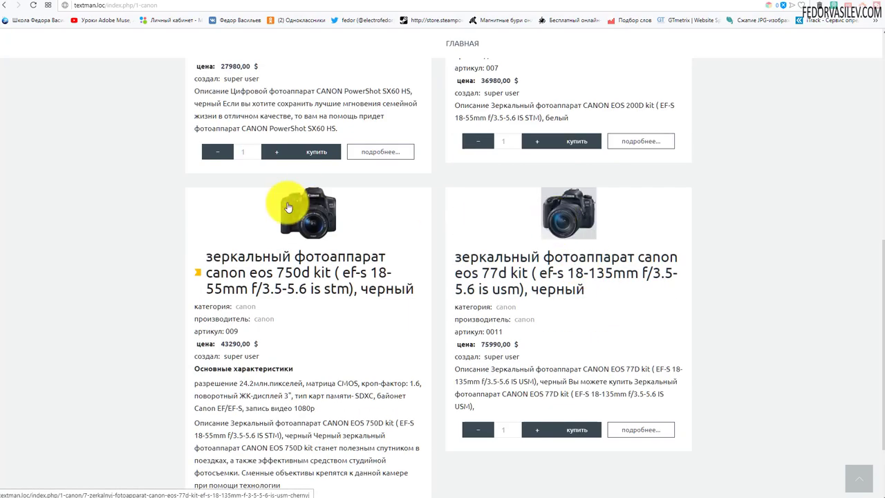
scroll(293, 207, "down", 1)
scroll(305, 197, "up", 5)
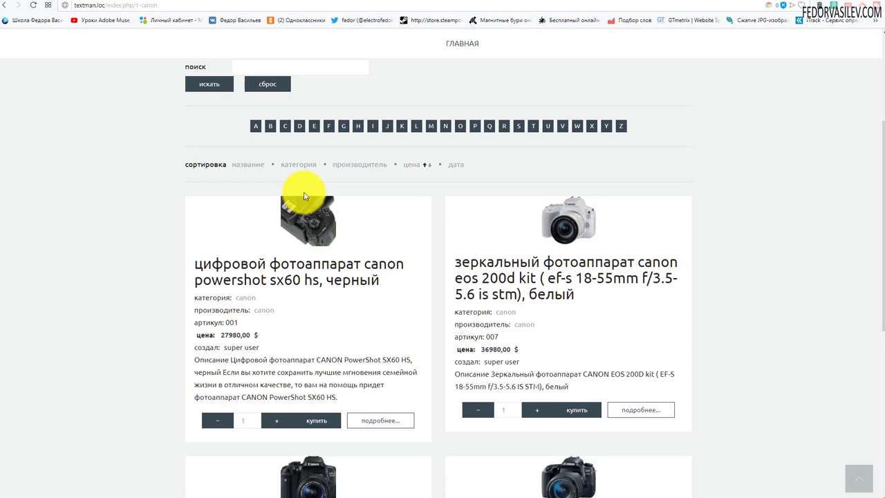
scroll(277, 197, "up", 3)
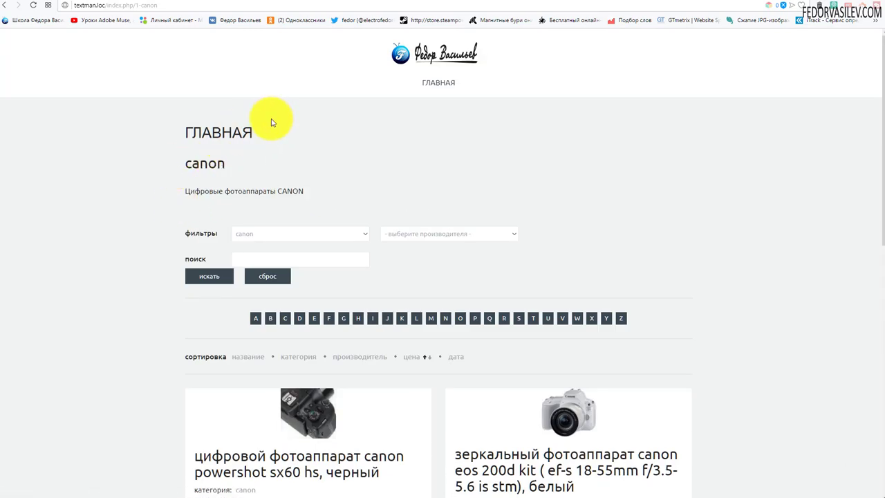
scroll(269, 122, "down", 4)
scroll(199, 180, "down", 1)
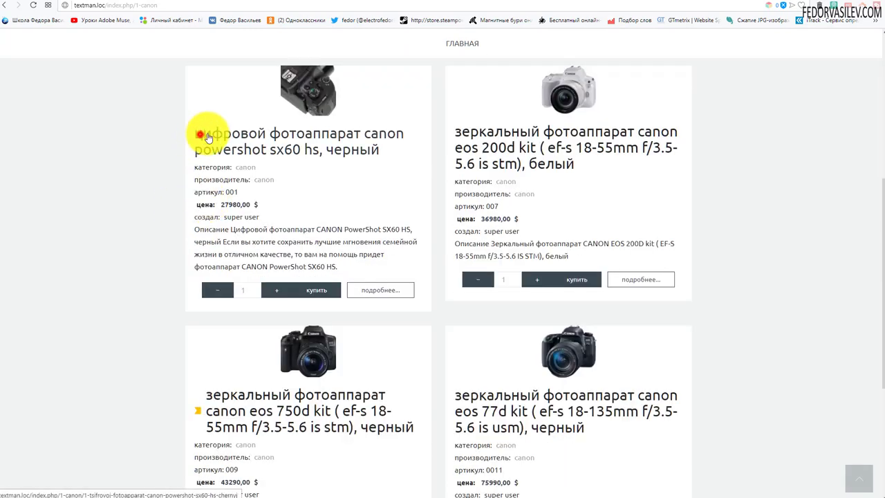
Check the title of the Canon PowerShot SX60 HS card and try raising and lowering its order quantity.
left_click_drag(207, 137, 148, 174)
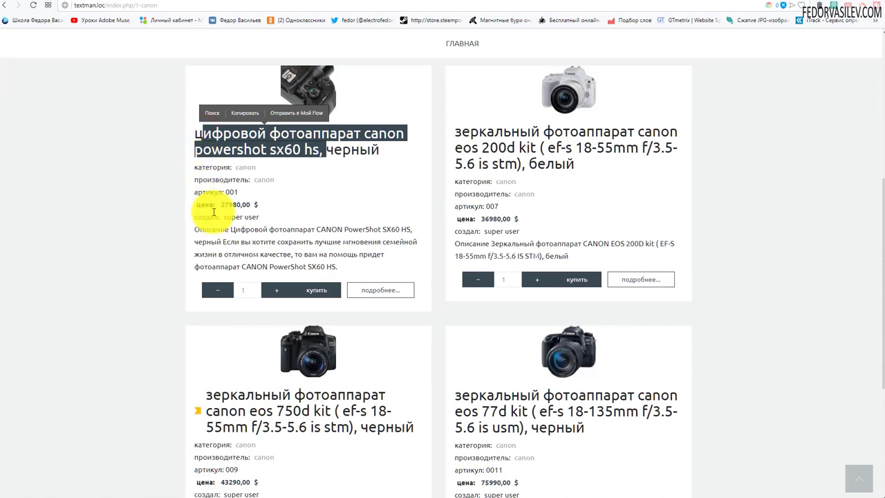
left_click(359, 197)
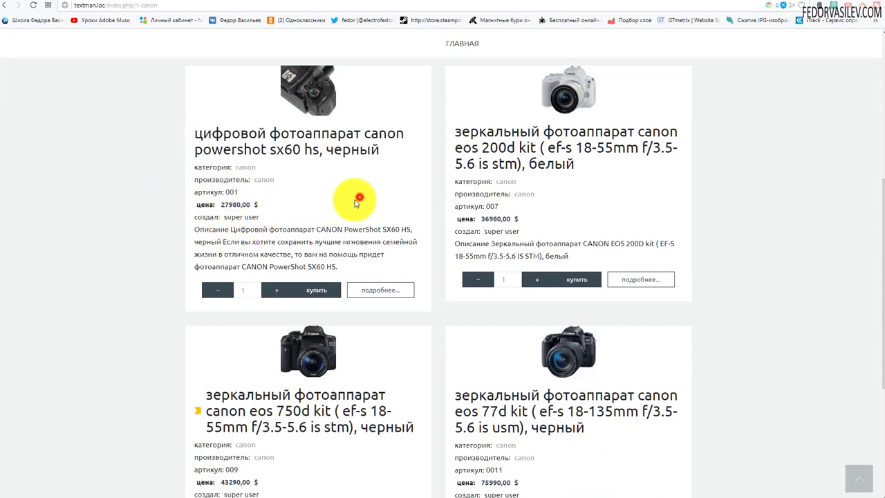
left_click(273, 290)
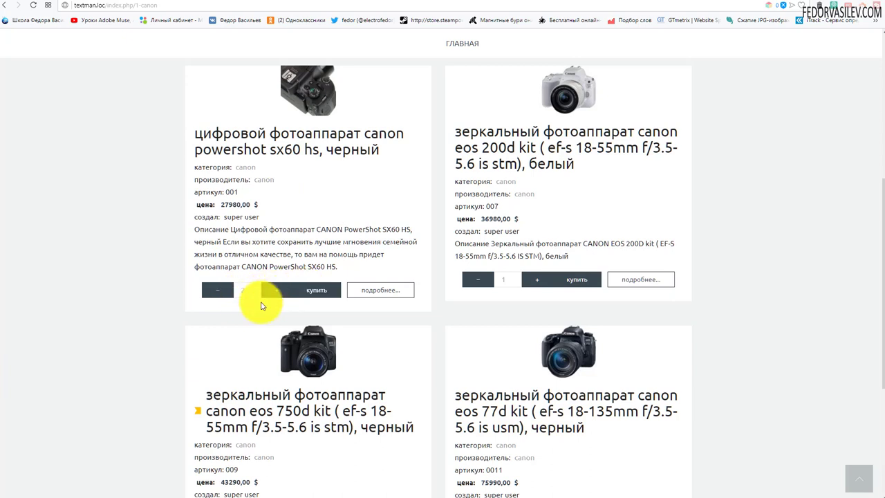
left_click(215, 296)
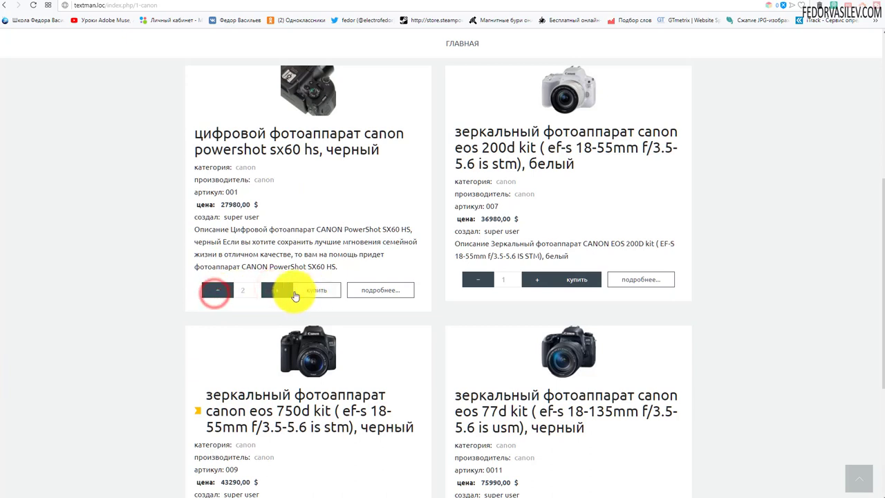
left_click(279, 290)
Show all catalog products of the manufacturer canon and look over the list.
scroll(387, 277, "down", 4)
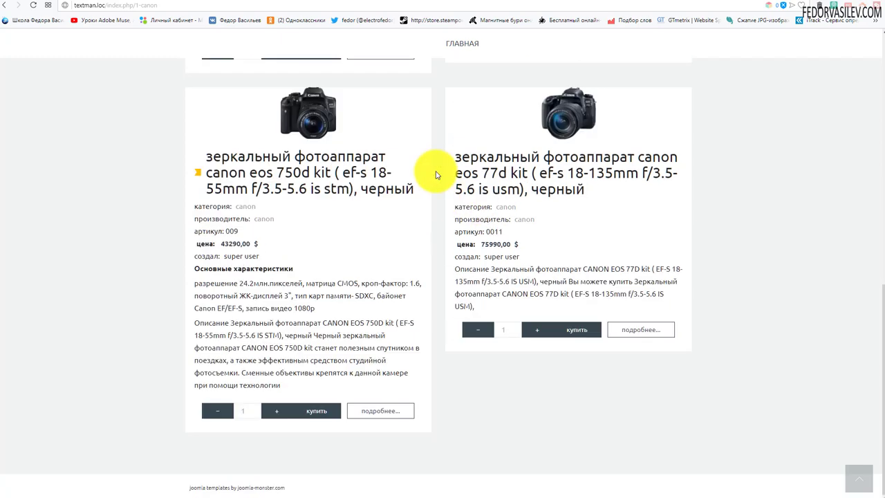
scroll(422, 233, "up", 5)
left_click(384, 331)
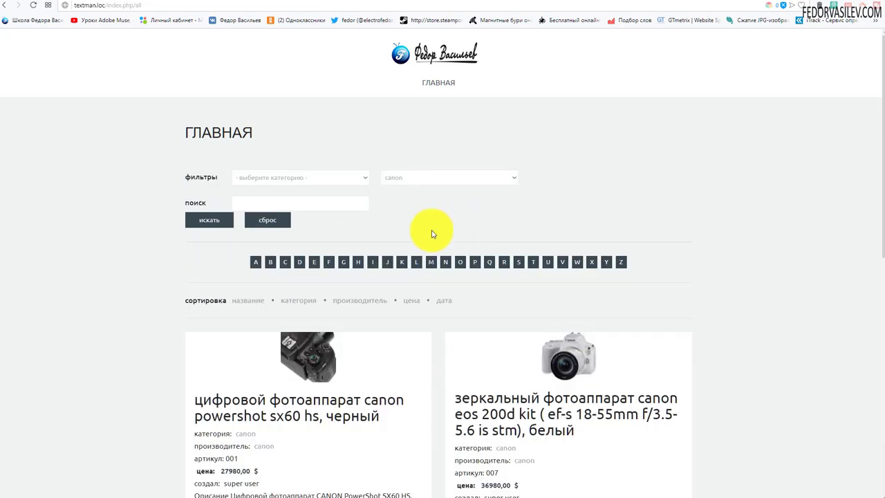
scroll(432, 233, "down", 2)
scroll(420, 232, "up", 2)
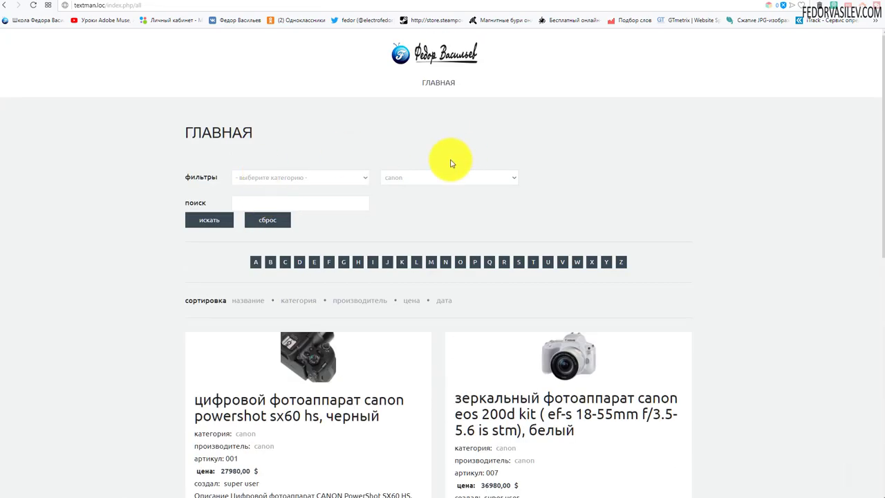
Return to the Главная page and bring up its first product cards.
left_click(3, 6)
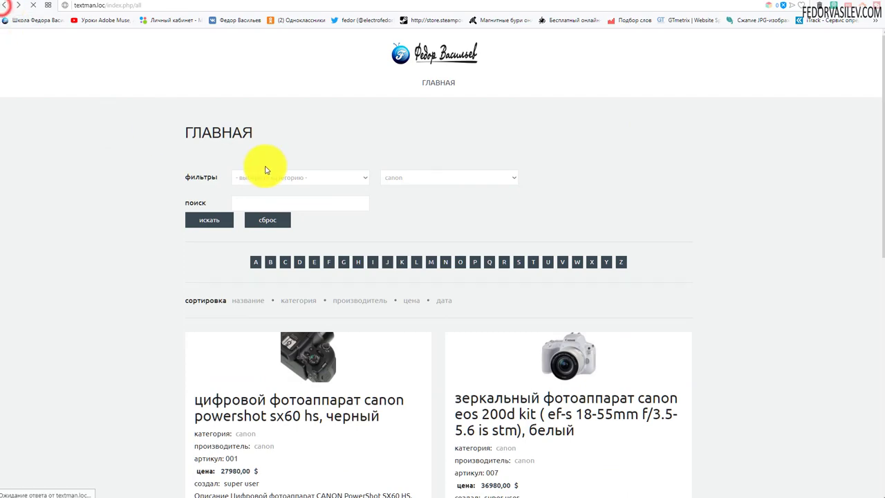
left_click(438, 83)
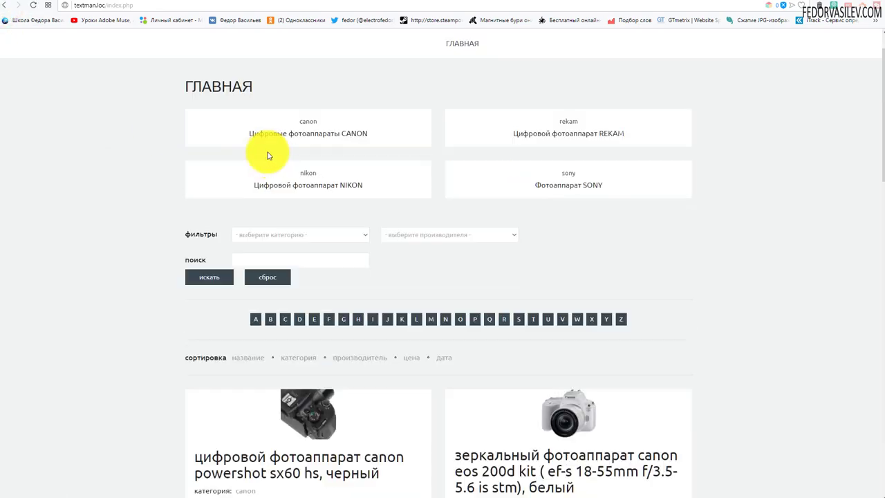
scroll(332, 262, "down", 2)
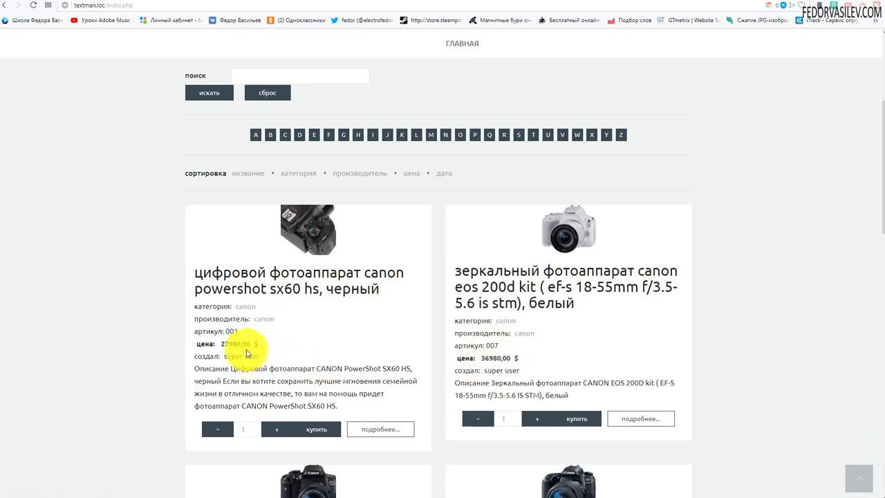
Open the manufacturer information (производитель) from the Canon PowerShot SX60 HS card and read it through.
left_click(263, 320)
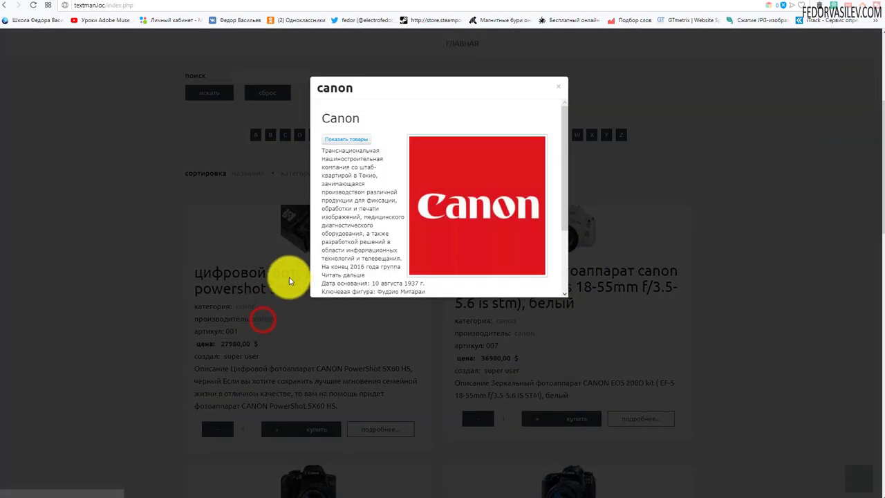
scroll(364, 141, "down", 5)
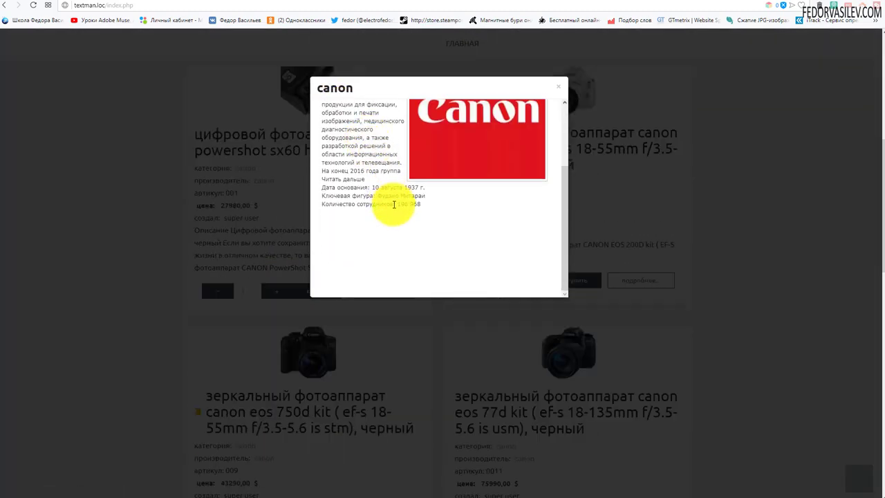
scroll(389, 207, "up", 6)
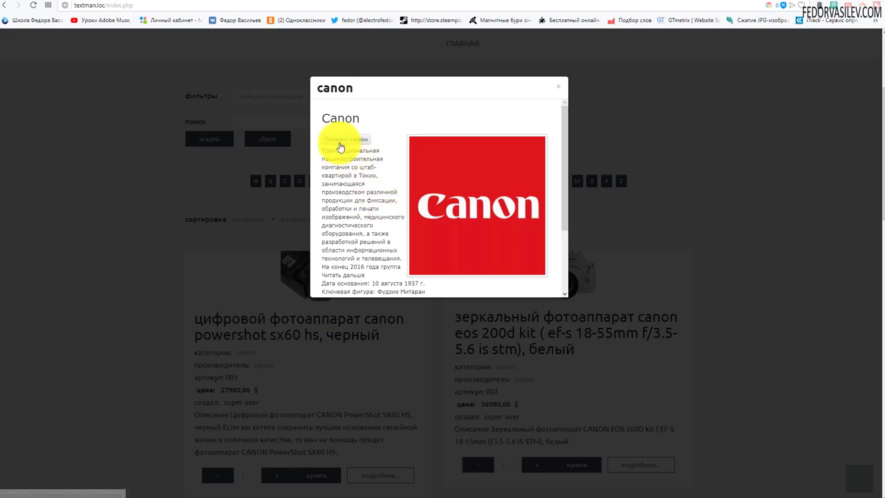
Show Canon's products from the manufacturer information, look through them, and close the information window.
left_click(339, 142)
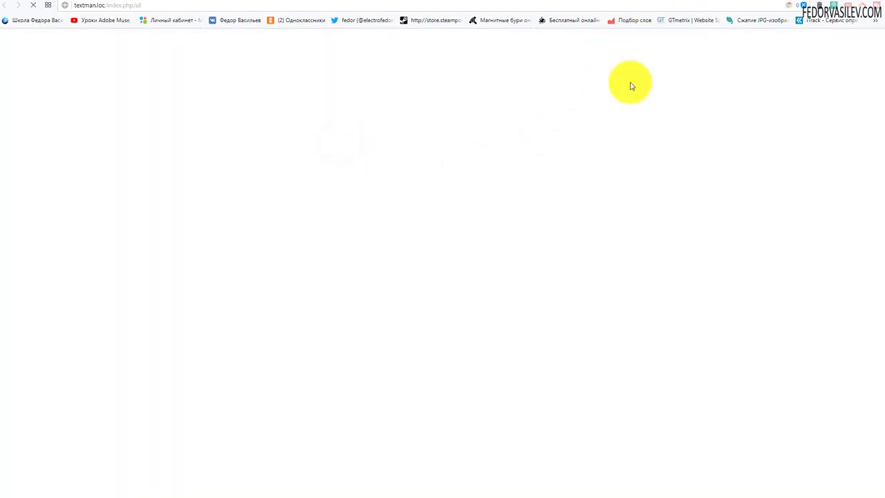
scroll(443, 192, "down", 5)
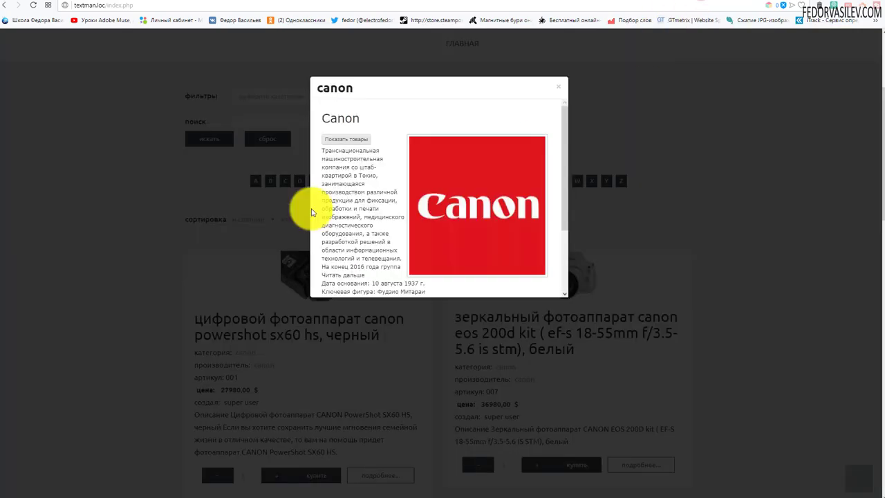
left_click(556, 84)
Look through the REKAM, NIKON and SONY product cards and their prices in the home page's product list.
scroll(342, 203, "down", 10)
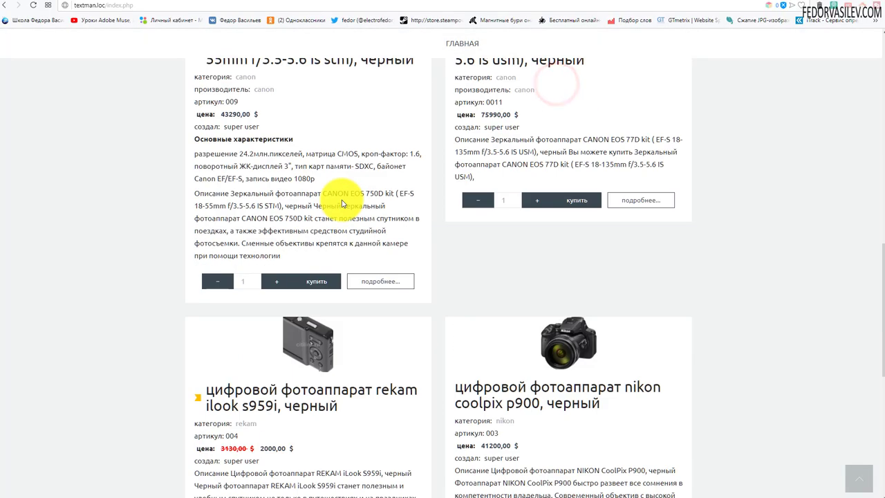
scroll(379, 330, "up", 4)
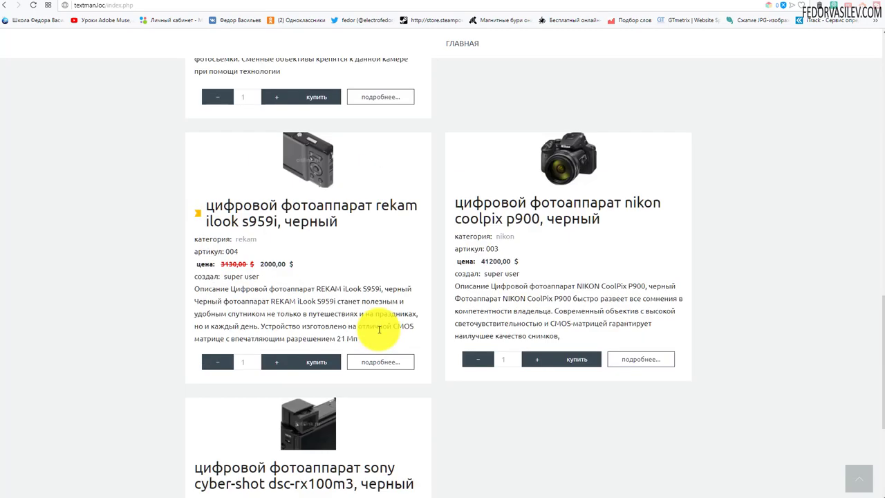
scroll(382, 315, "down", 3)
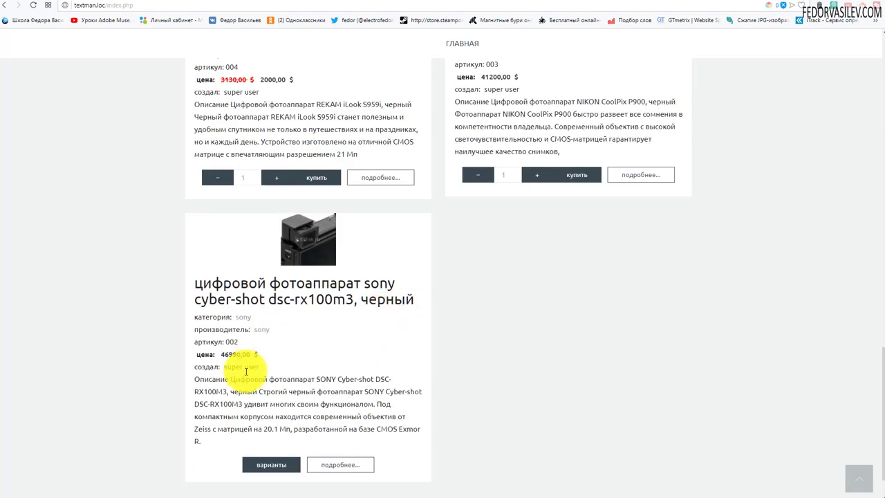
Open the manufacturer information (производитель) from the SONY Cyber-shot DSC-RX100M3 card, look at it, and close the window.
left_click(261, 330)
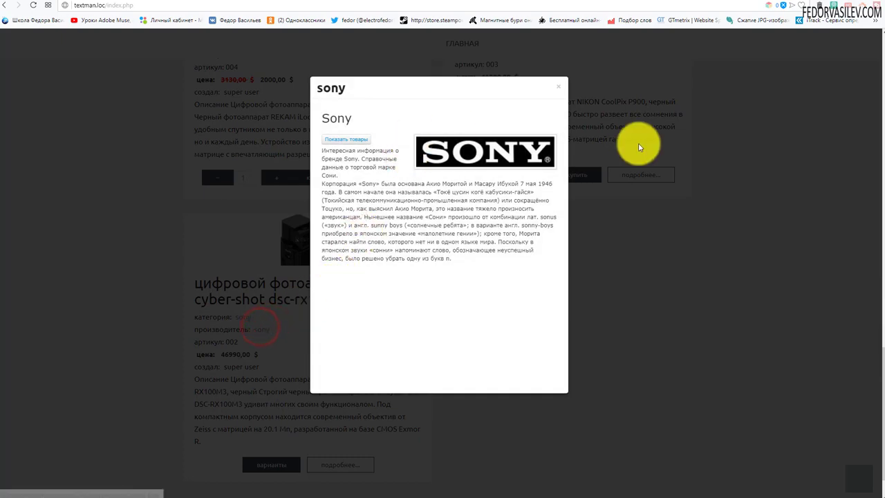
left_click(561, 89)
Open the Canon PowerShot SX60 HS product's detail page, view its question form (задать вопрос по этому товару), and close the form.
scroll(571, 320, "up", 10)
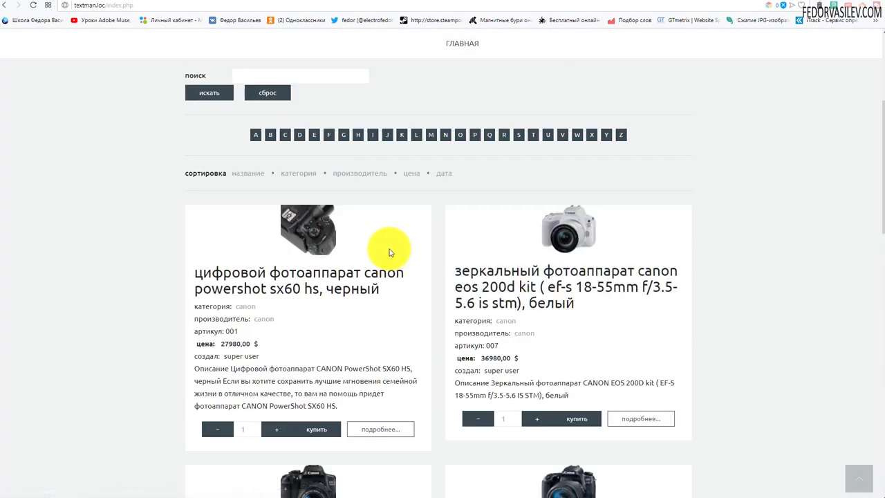
left_click(386, 428)
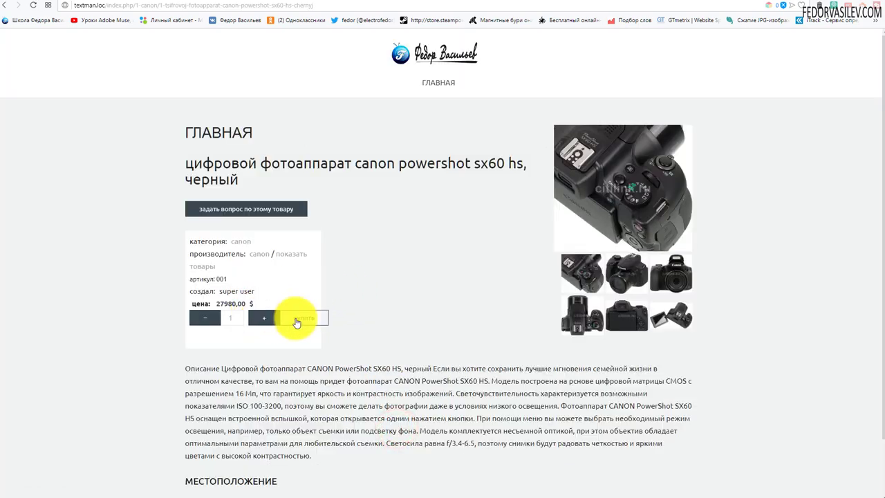
left_click(211, 209)
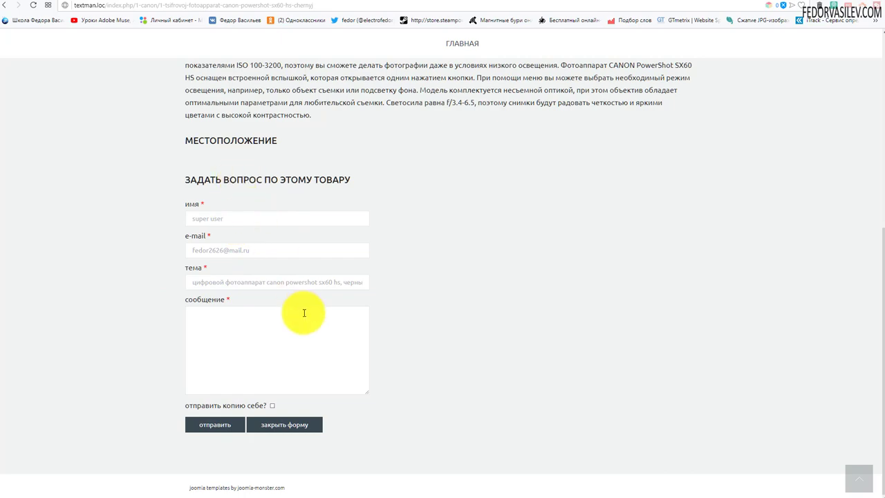
left_click(293, 424)
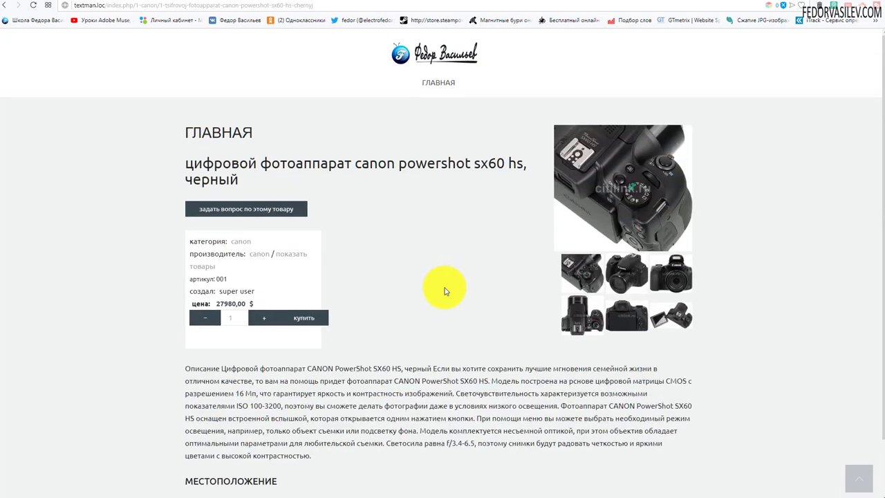
Enlarge the Canon PowerShot SX60 HS product's main photo and page forward through its image gallery.
left_click(614, 196)
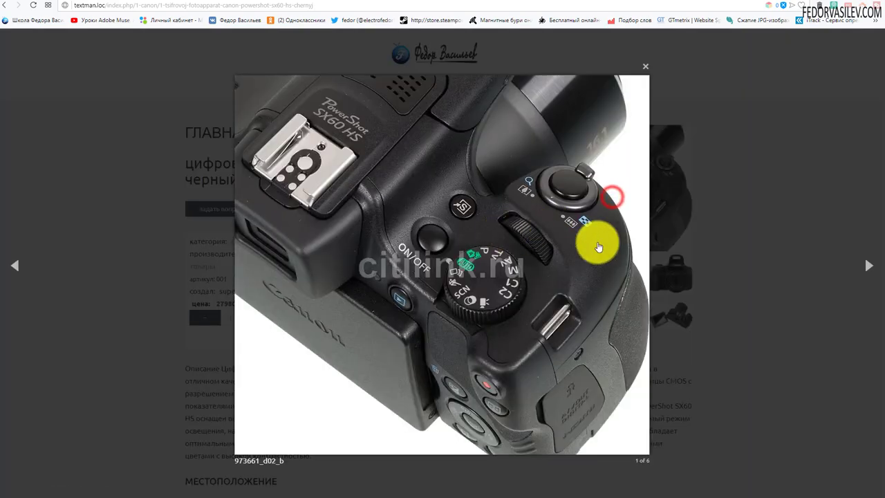
left_click(870, 276)
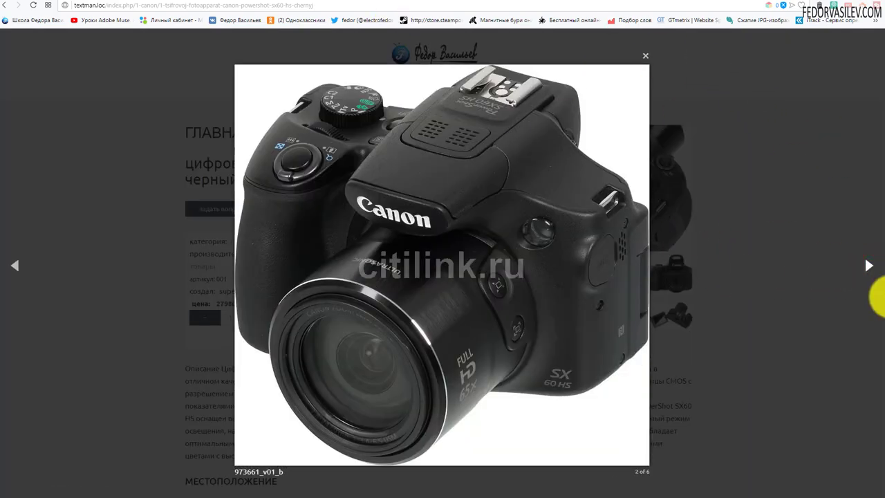
left_click(864, 267)
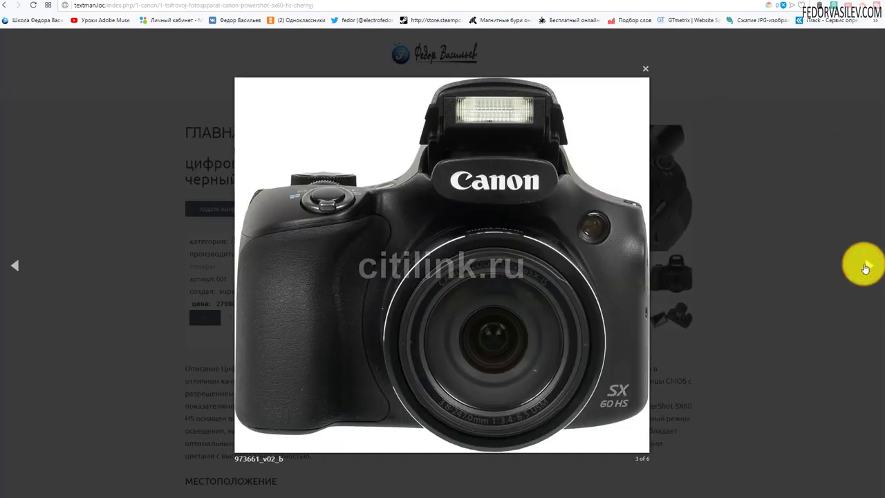
View the next photo in the Canon PowerShot SX60 HS gallery, add the camera to the cart and open the cart.
left_click(862, 267)
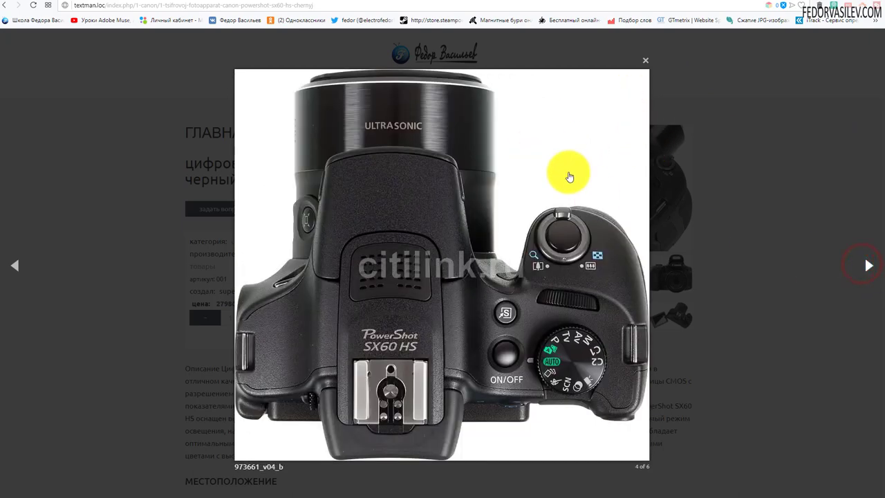
left_click(643, 61)
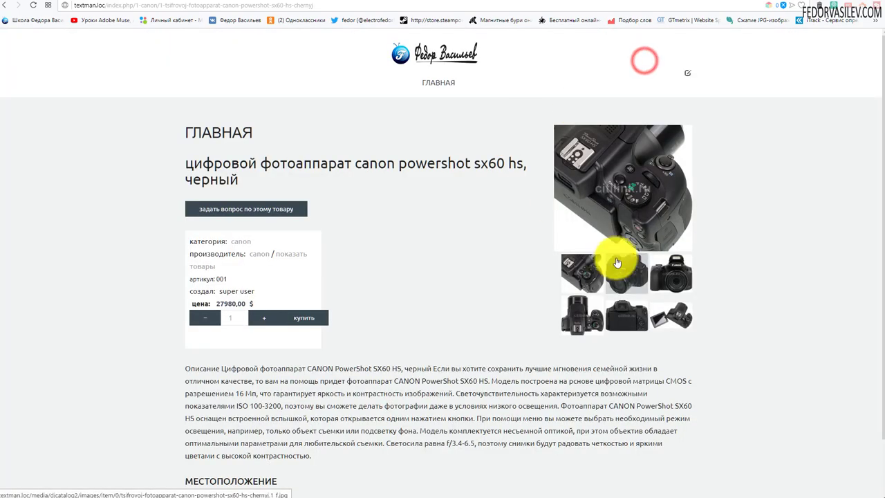
left_click(313, 317)
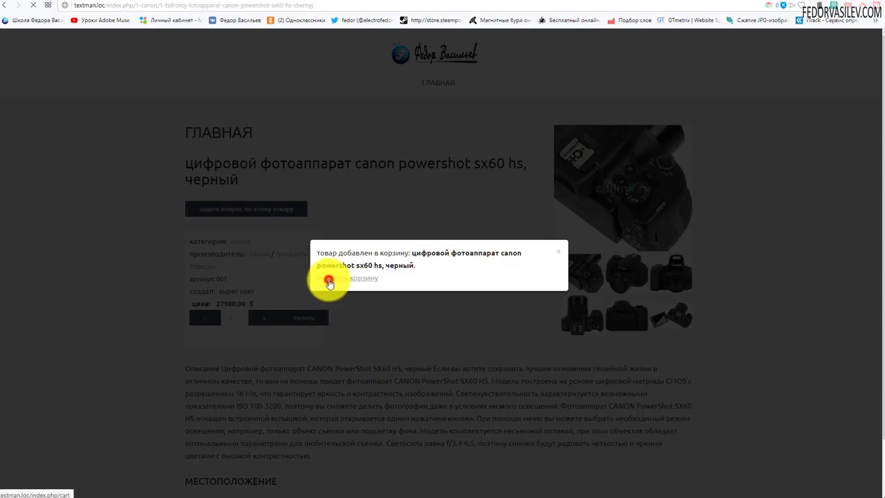
left_click(329, 283)
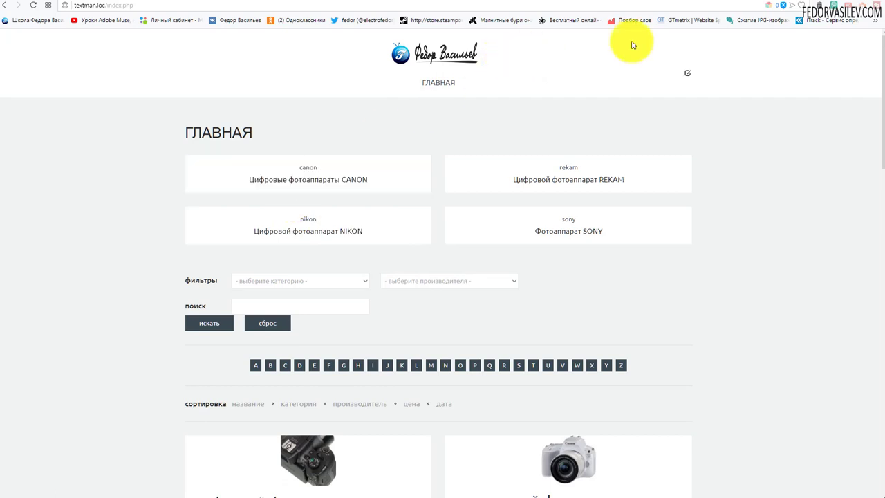
Open the Главная item of the Main Menu for editing in the site administration and check its heading on the site's home page.
left_click(671, 6)
left_click(341, 78)
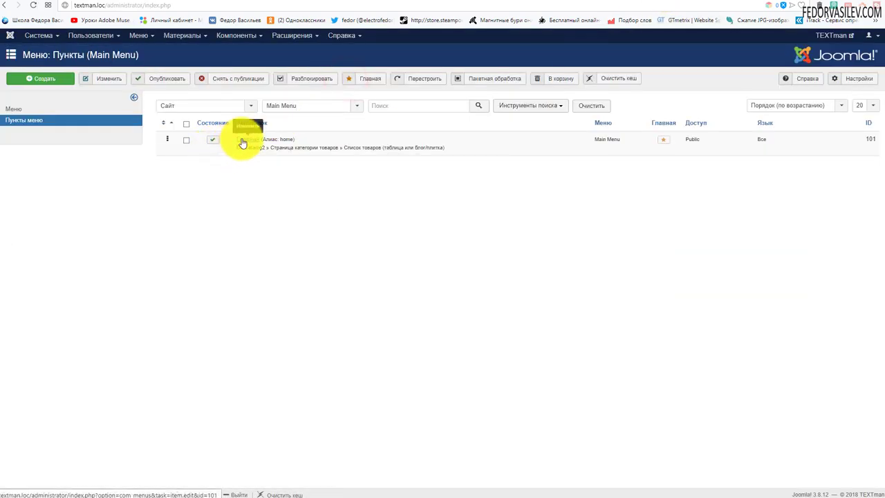
left_click(240, 139)
left_click(680, 5)
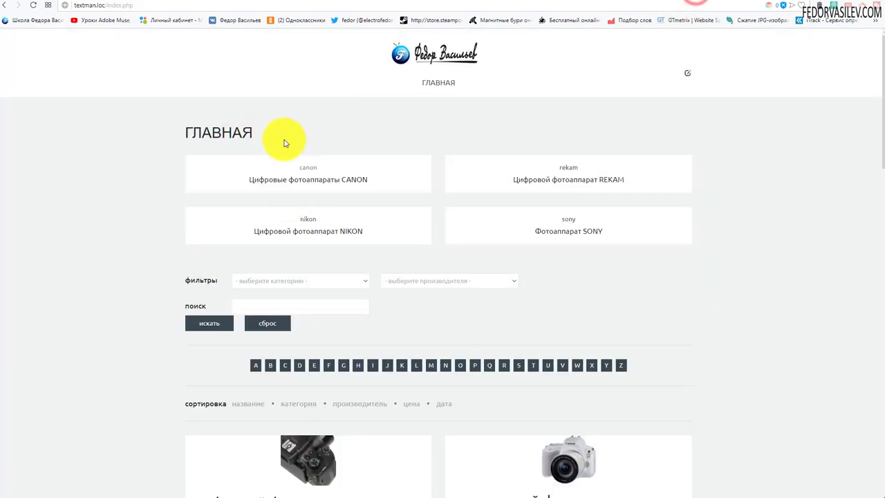
left_click_drag(278, 135, 182, 132)
left_click(322, 133)
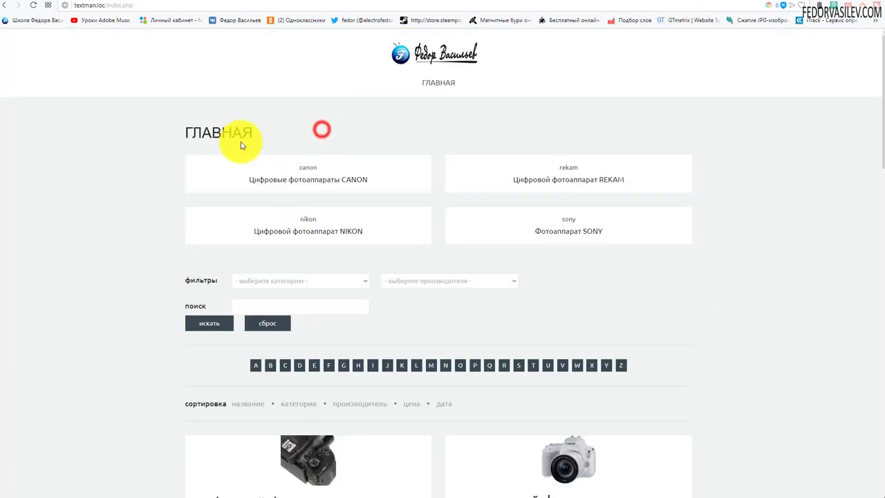
left_click(666, 2)
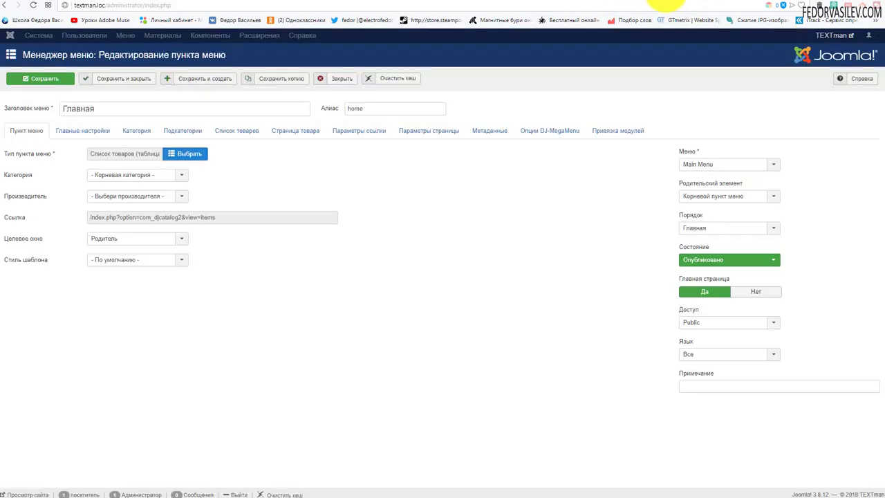
Set Показывать заголовок страницы to Нет for the Главная menu item, save and close it, and reload the site's home page.
left_click(94, 137)
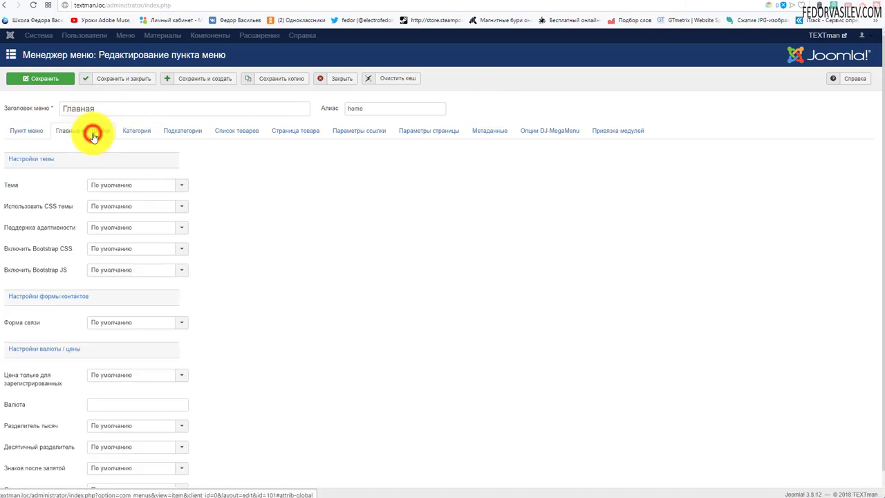
left_click(135, 136)
left_click(188, 137)
left_click(241, 133)
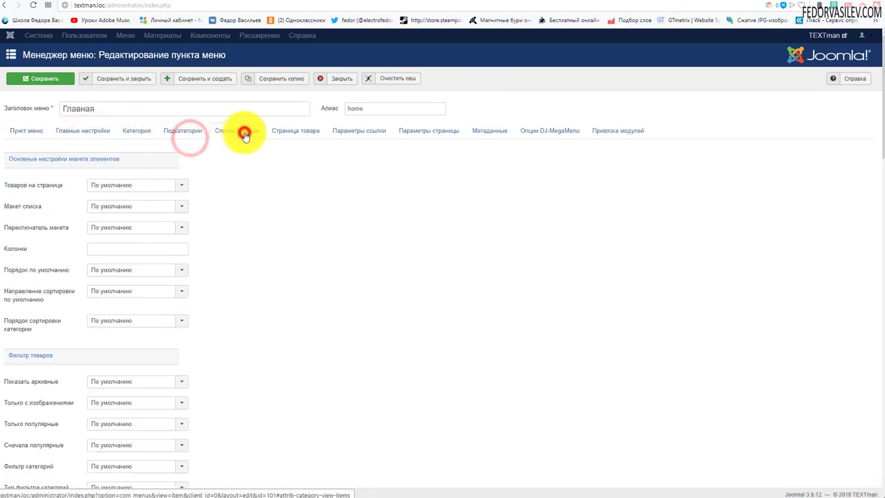
left_click(289, 136)
left_click(341, 132)
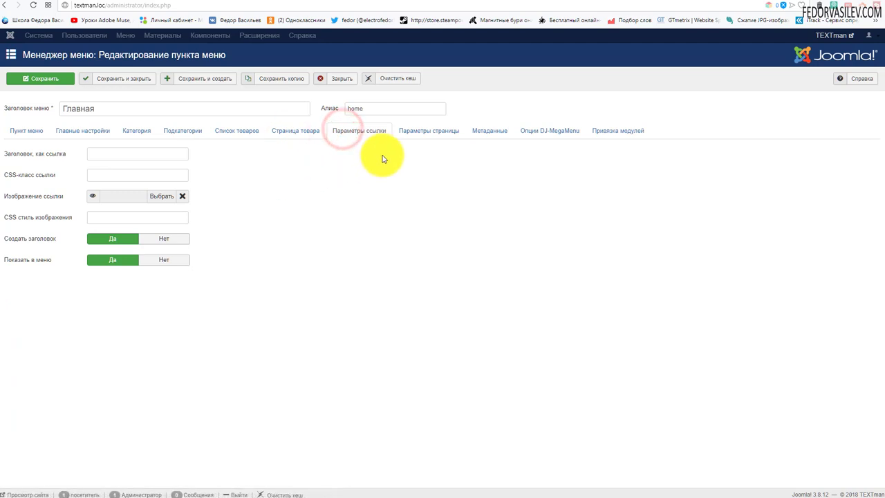
left_click(407, 136)
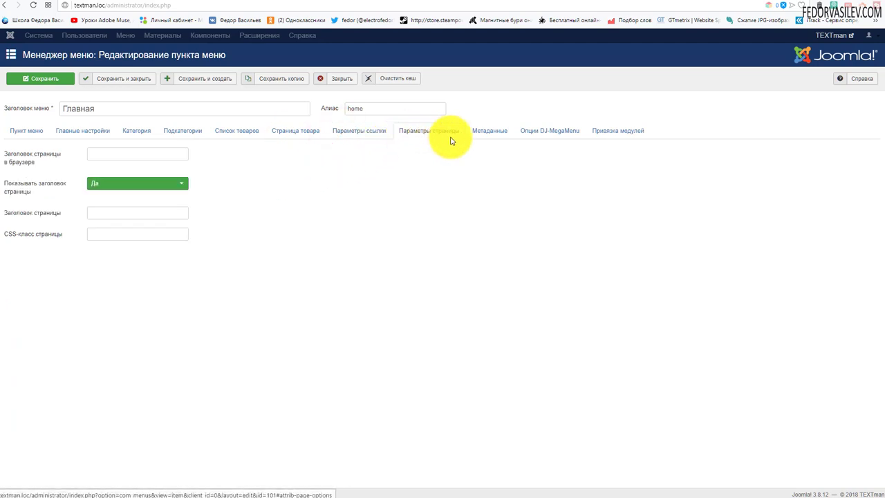
left_click(152, 188)
left_click(130, 218)
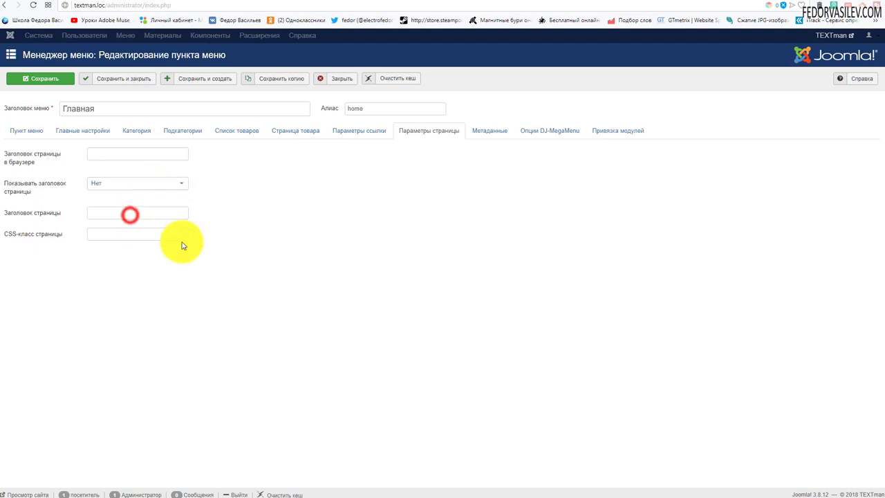
left_click(138, 78)
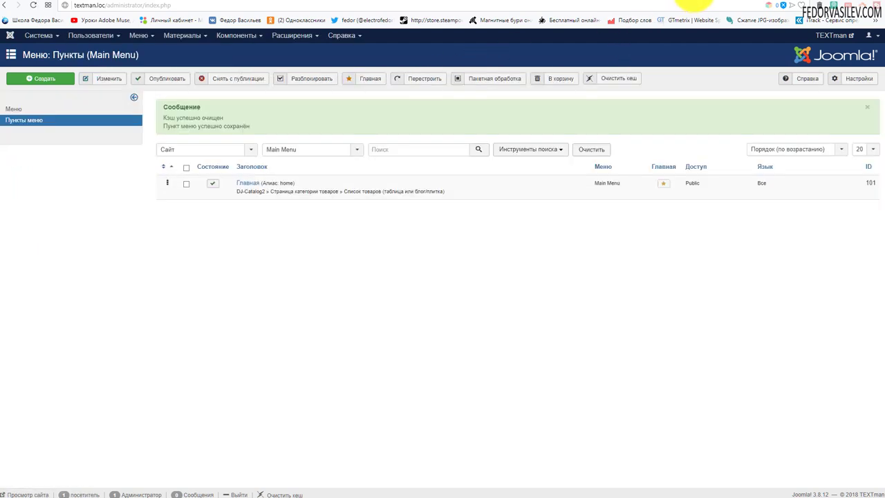
key("ctrl+Tab")
left_click(32, 6)
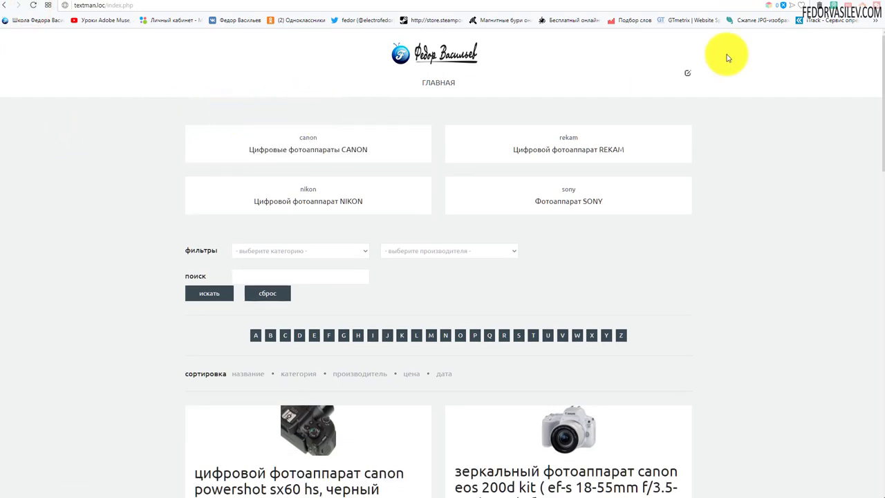
Open the CANON category of DJ-Catalog2 for editing in the site administration.
left_click(667, 3)
left_click(236, 36)
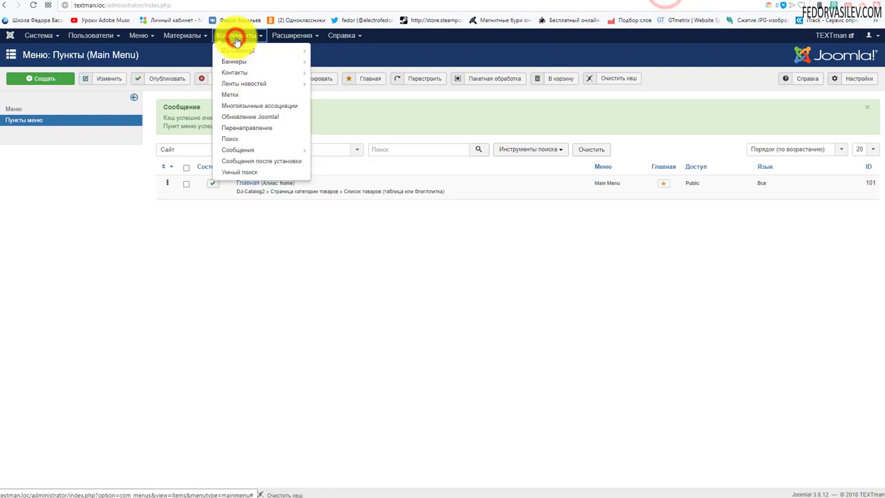
mouse_move(244, 52)
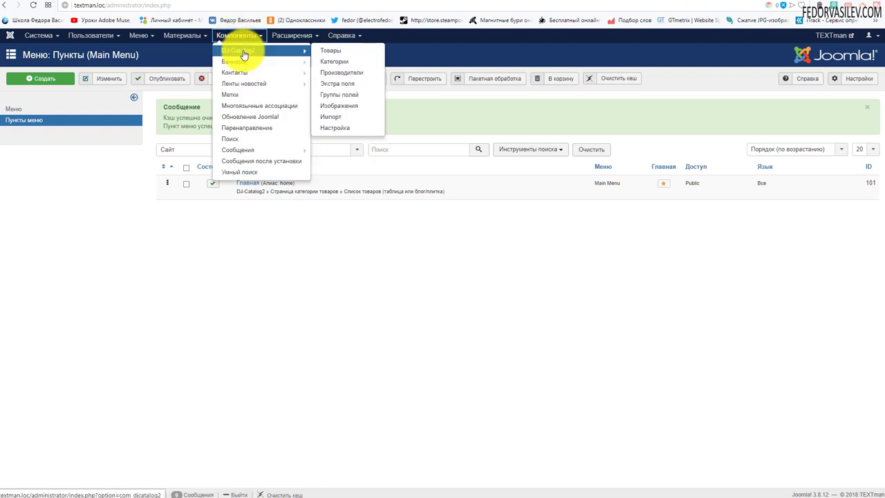
left_click(335, 64)
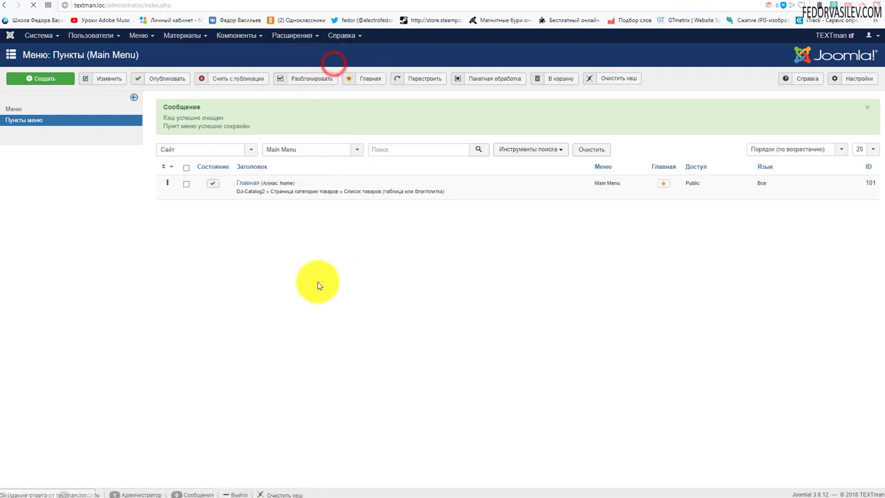
left_click(235, 144)
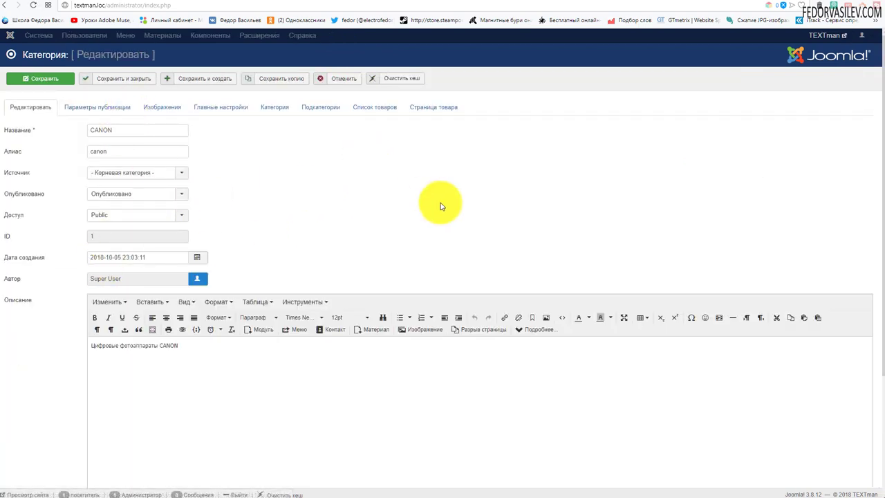
scroll(422, 199, "down", 2)
scroll(407, 195, "up", 2)
Upload canon.jpg as the image of the CANON category, and save and close the category.
left_click(85, 114)
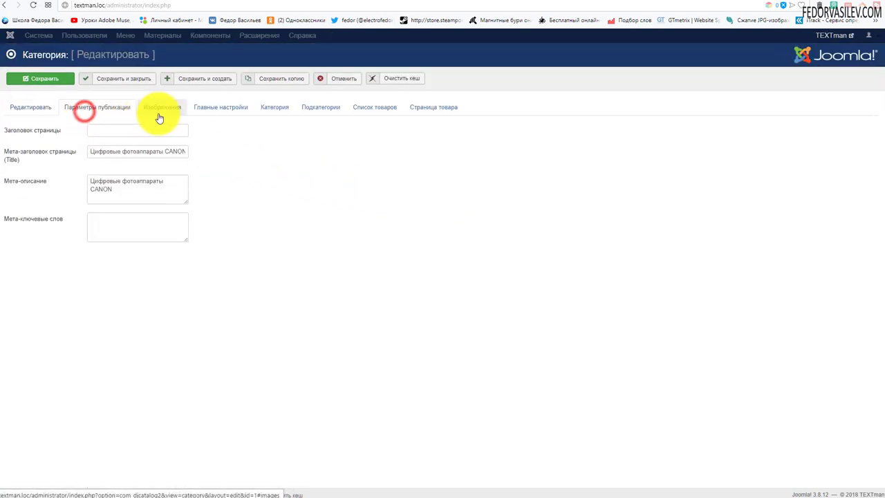
left_click(160, 110)
left_click(42, 269)
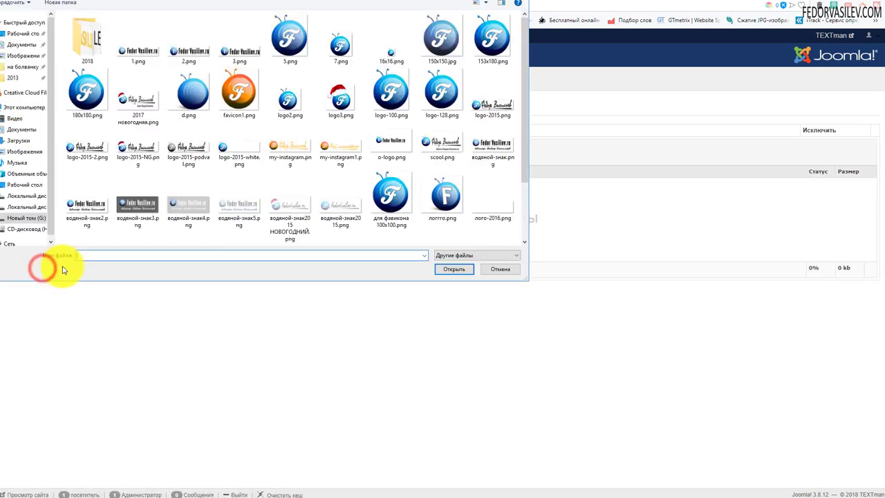
left_click(495, 271)
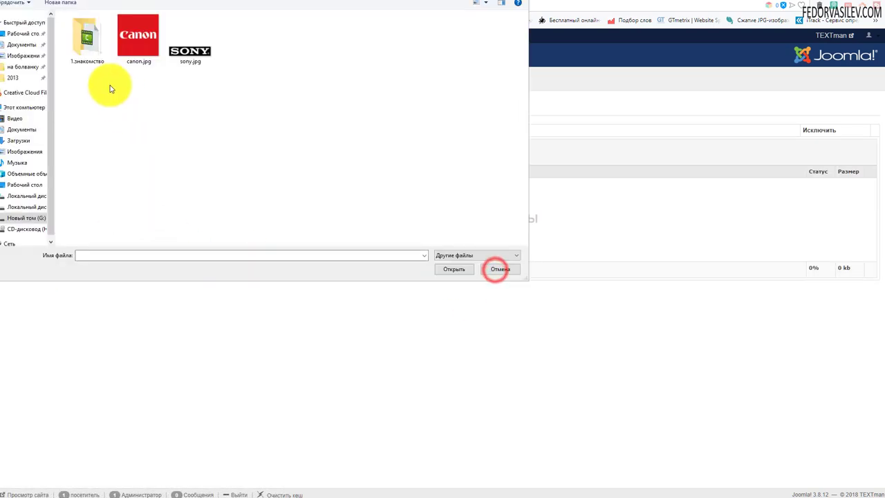
left_click(141, 45)
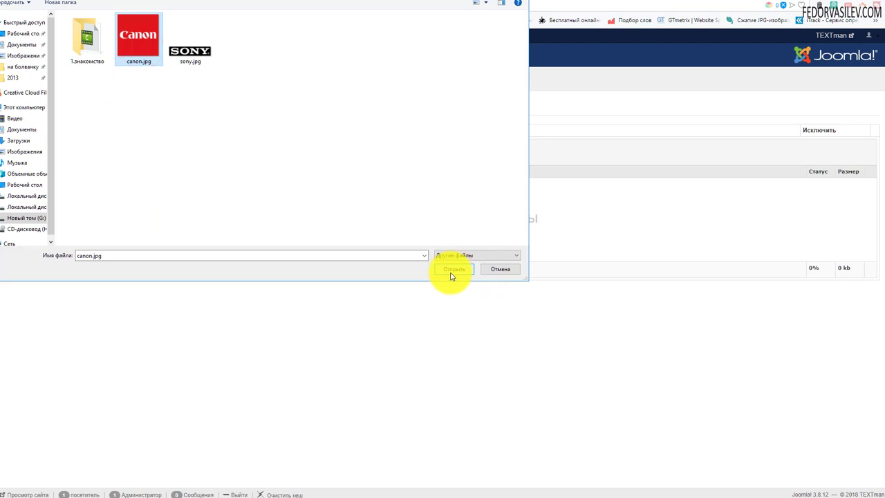
left_click(453, 269)
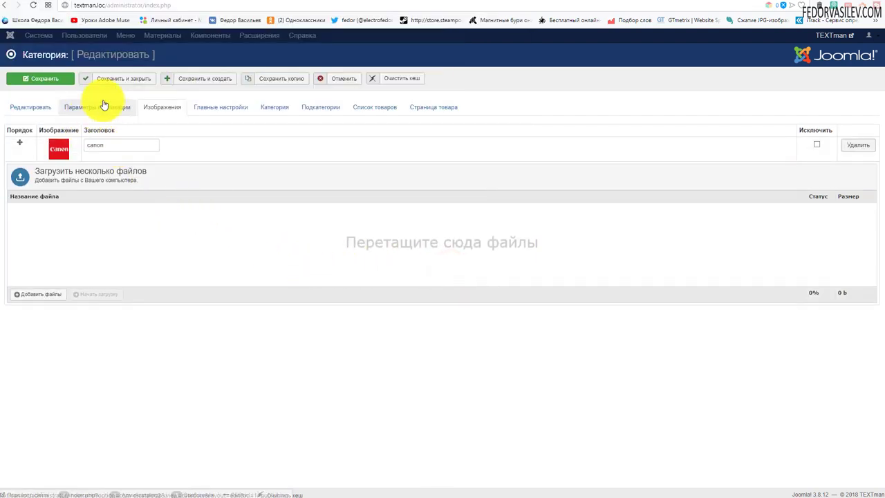
left_click(121, 80)
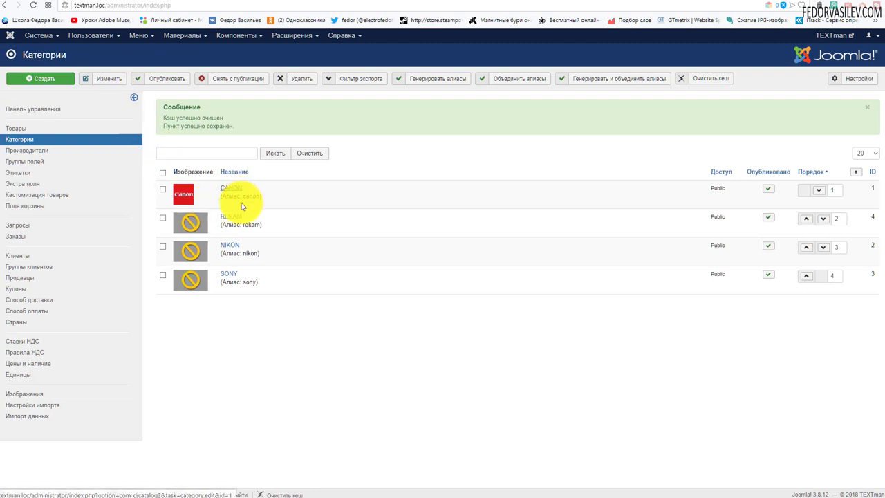
Add sony.jpg as the image of the SONY category, and save and close the category.
left_click(229, 274)
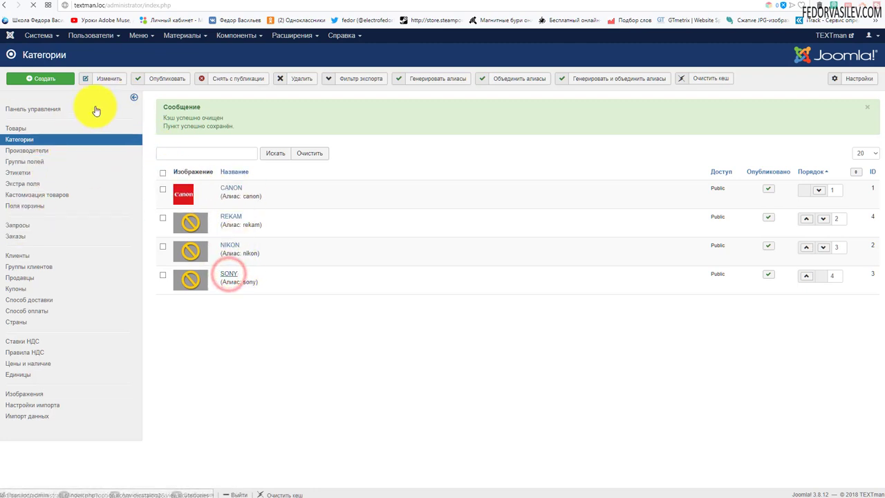
left_click(277, 109)
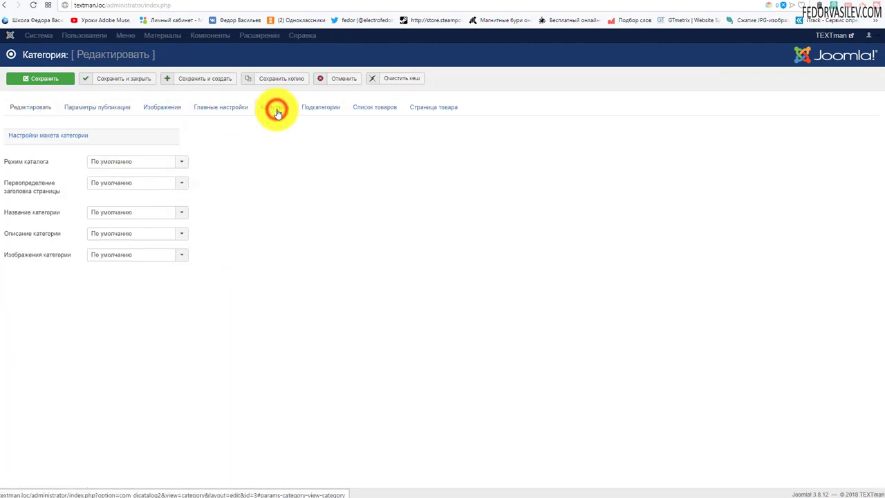
left_click(218, 105)
left_click(163, 108)
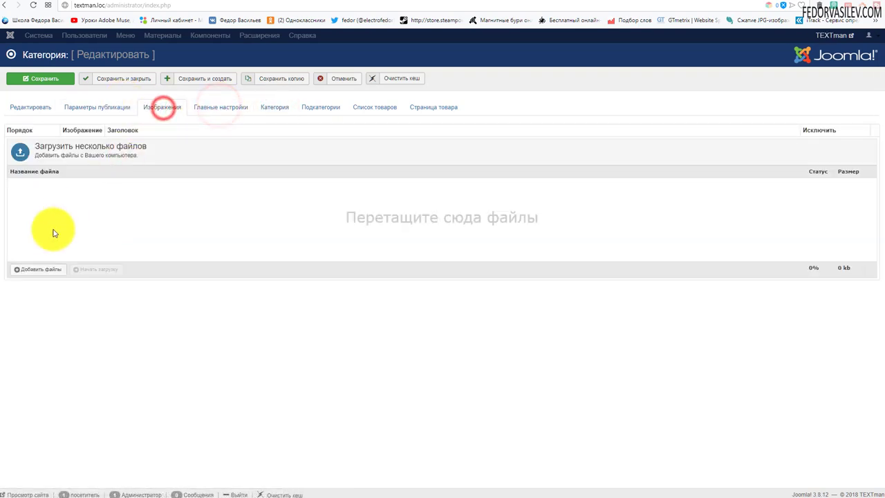
left_click(35, 269)
double_click(178, 60)
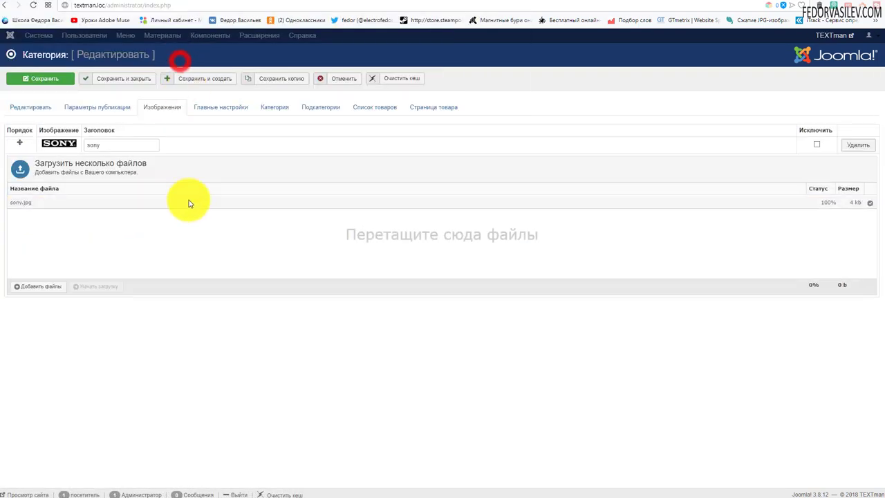
left_click(126, 78)
Reload the site's home page and examine the category tiles and the product list below them.
key("ctrl+Tab")
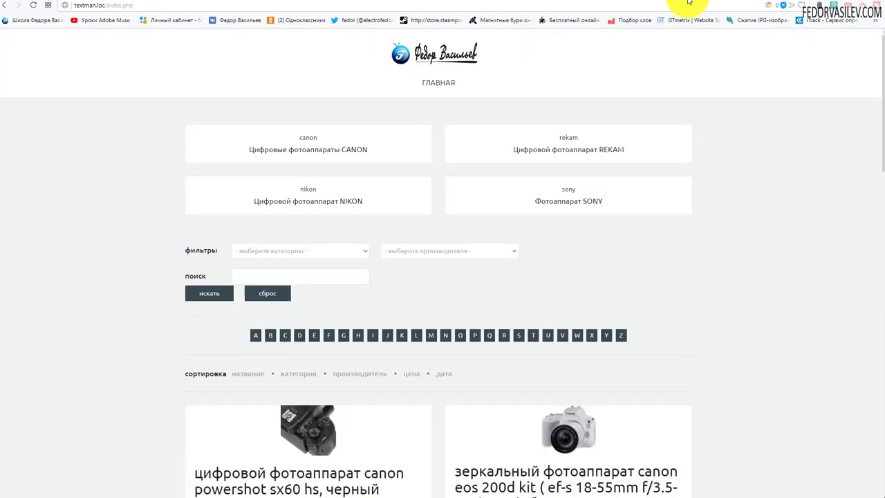
left_click(34, 5)
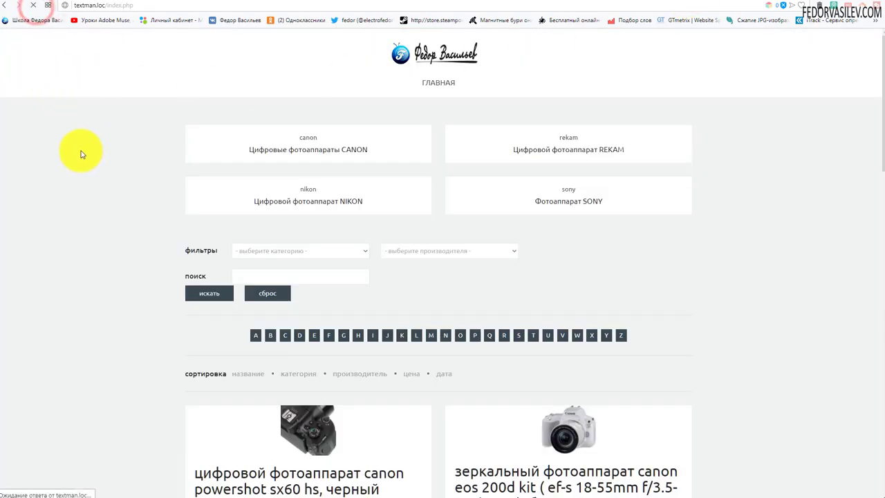
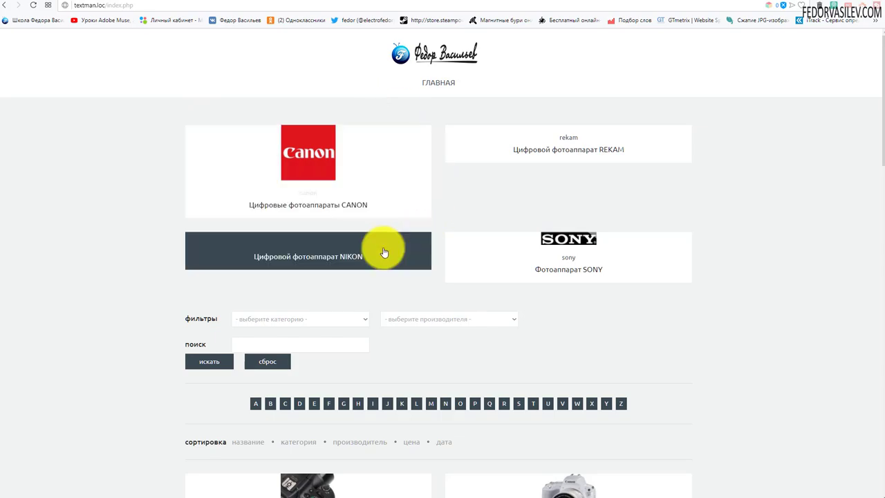
scroll(456, 148, "down", 7)
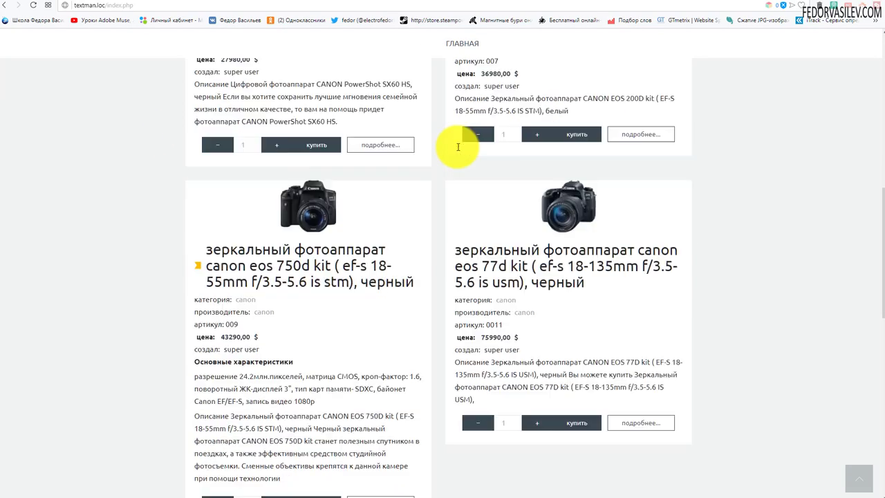
scroll(373, 341, "up", 7)
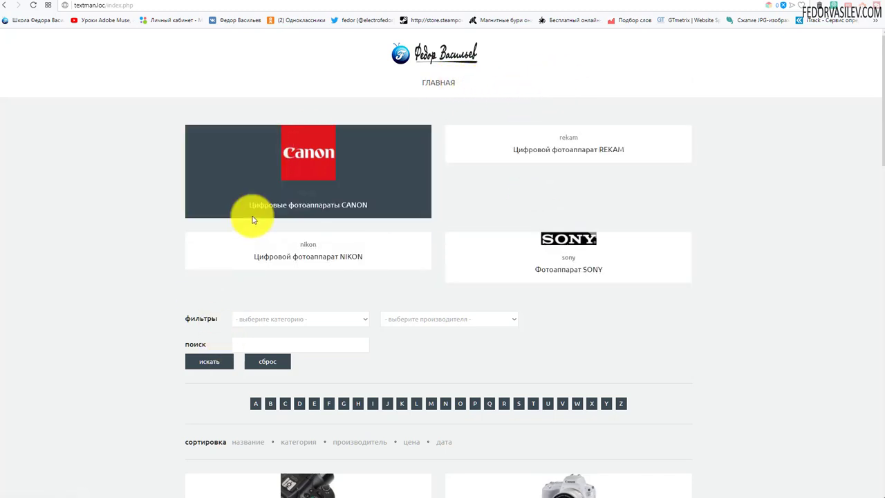
scroll(254, 227, "down", 3)
scroll(235, 162, "down", 3)
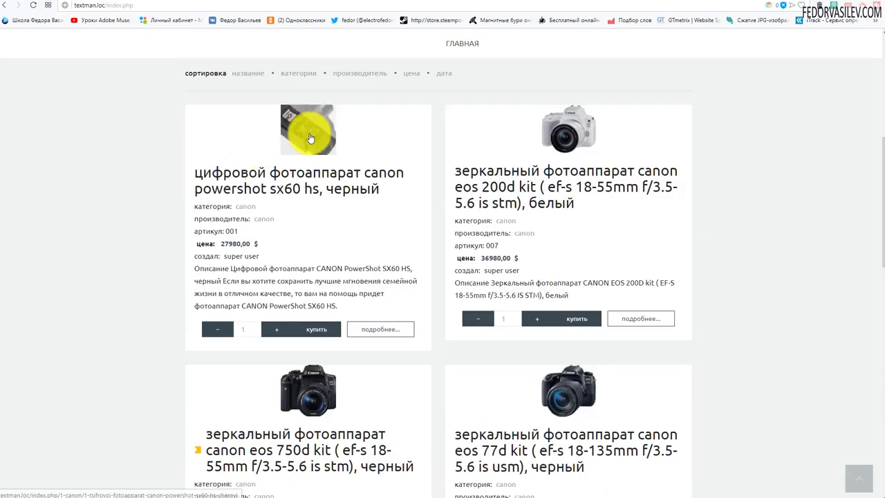
Look through the product cards on the home page and the filters, alphabet index and sorting options above them.
scroll(442, 173, "down", 12)
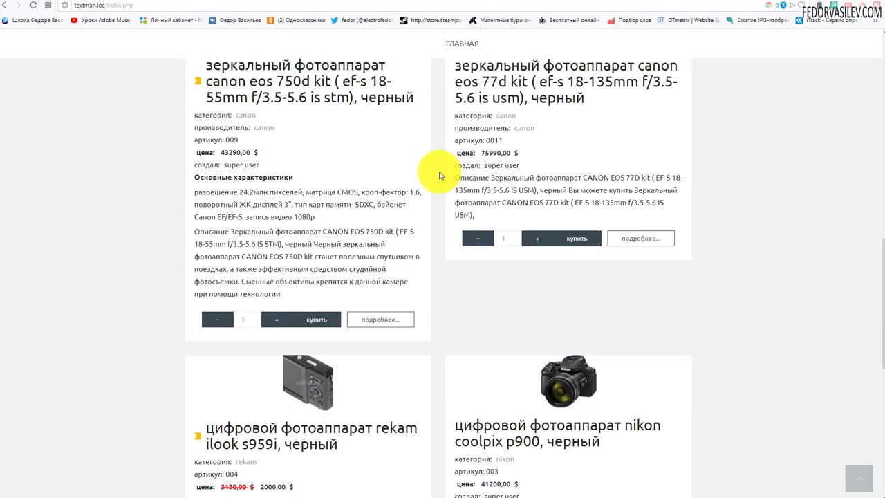
scroll(372, 256, "down", 3)
scroll(518, 387, "up", 15)
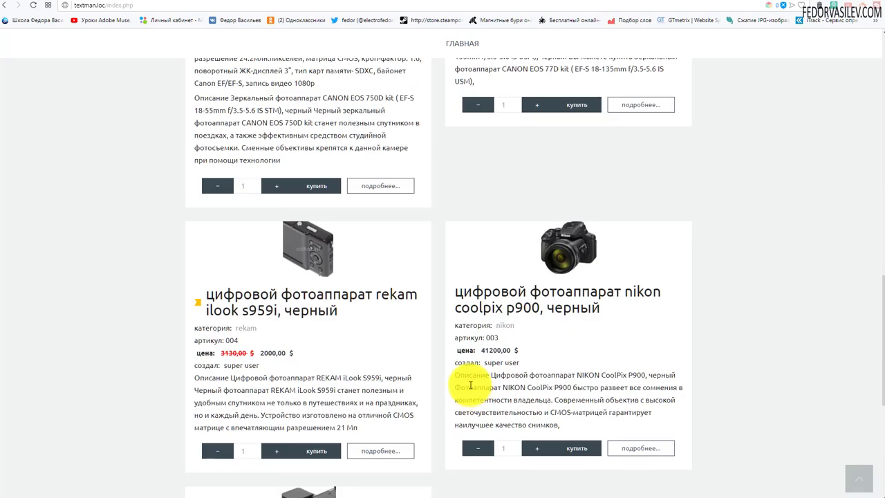
scroll(401, 351, "down", 3)
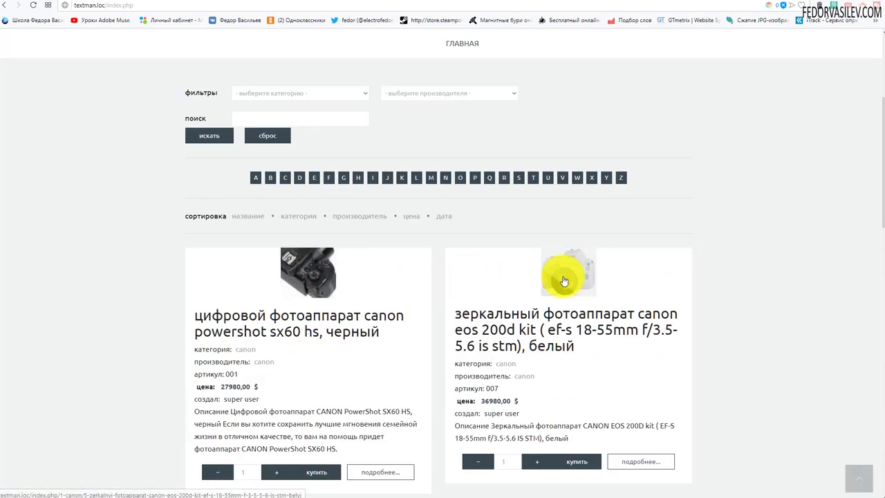
scroll(296, 253, "down", 4)
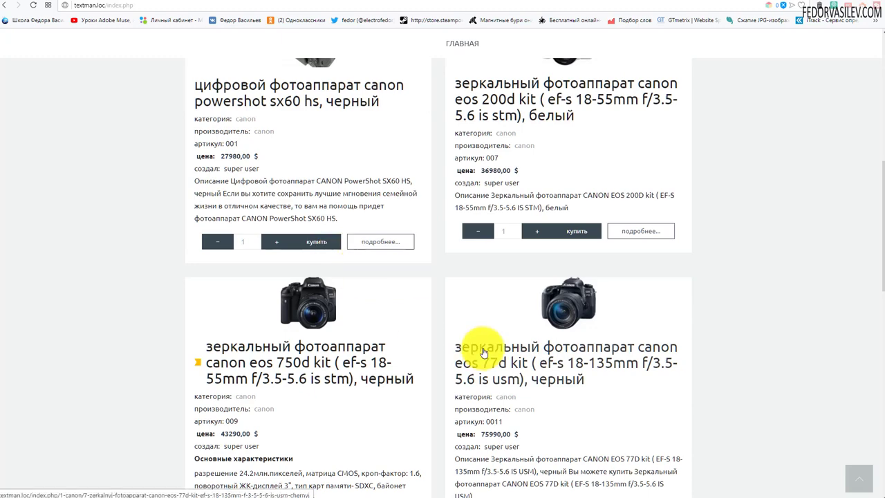
scroll(484, 353, "up", 7)
scroll(350, 362, "down", 4)
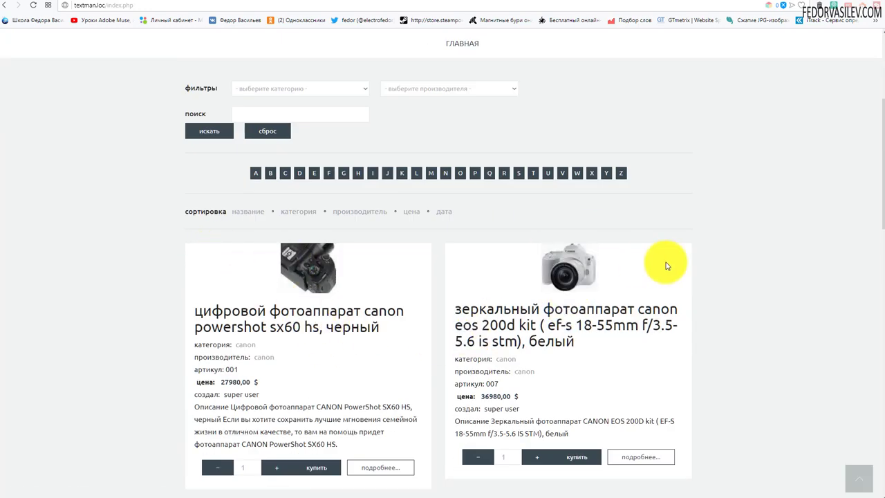
scroll(418, 277, "up", 3)
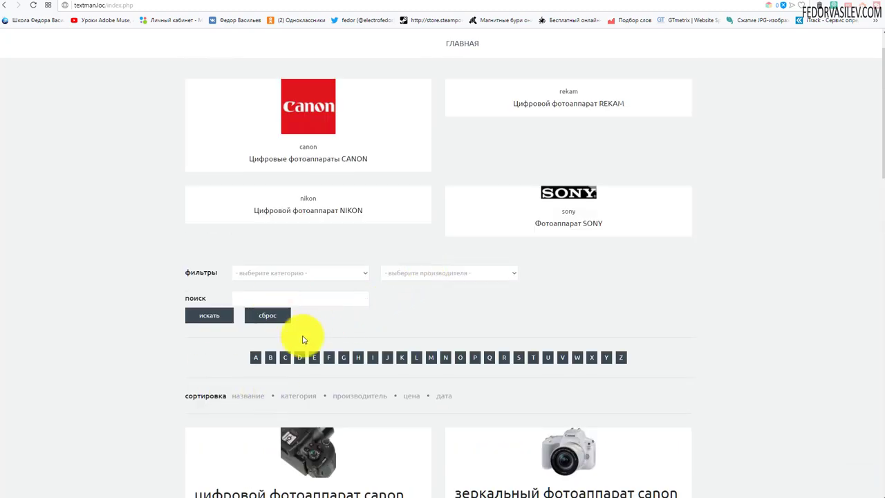
scroll(452, 336, "up", 1)
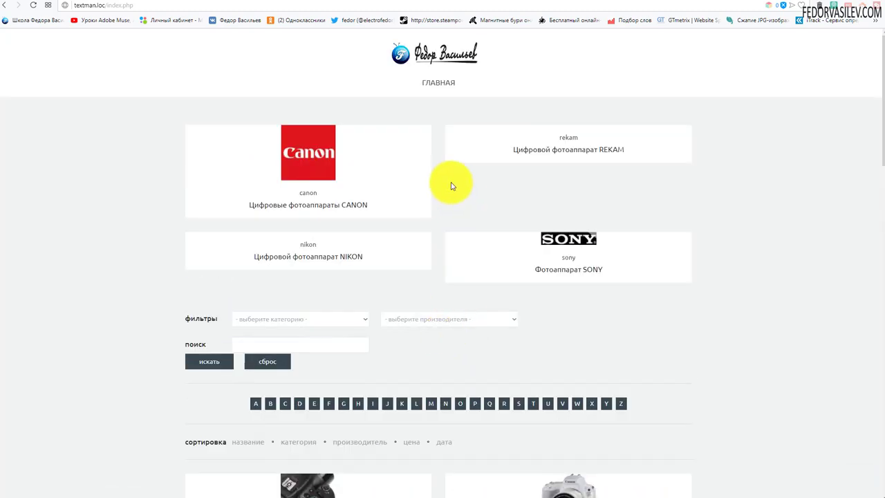
View the Extensions mega menu on the CarDealer demo site as a reference, and return to the store's home page.
left_click(724, 0)
scroll(450, 115, "up", 1)
mouse_move(441, 98)
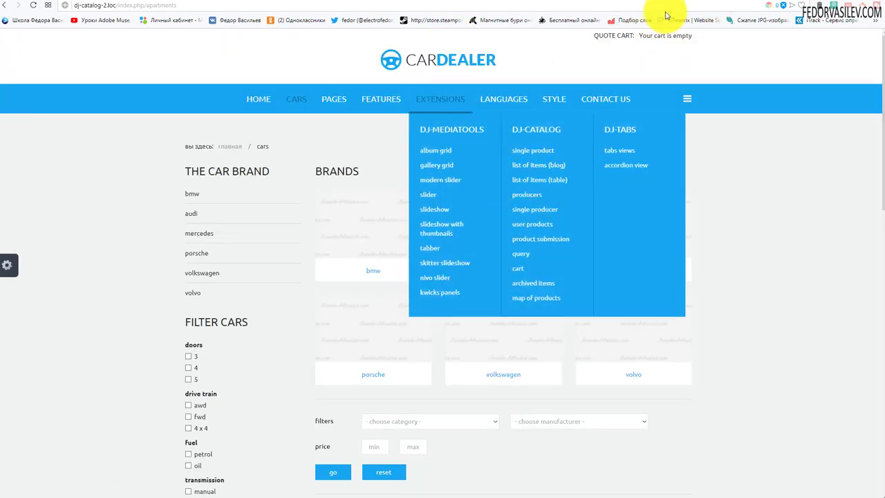
left_click(694, 1)
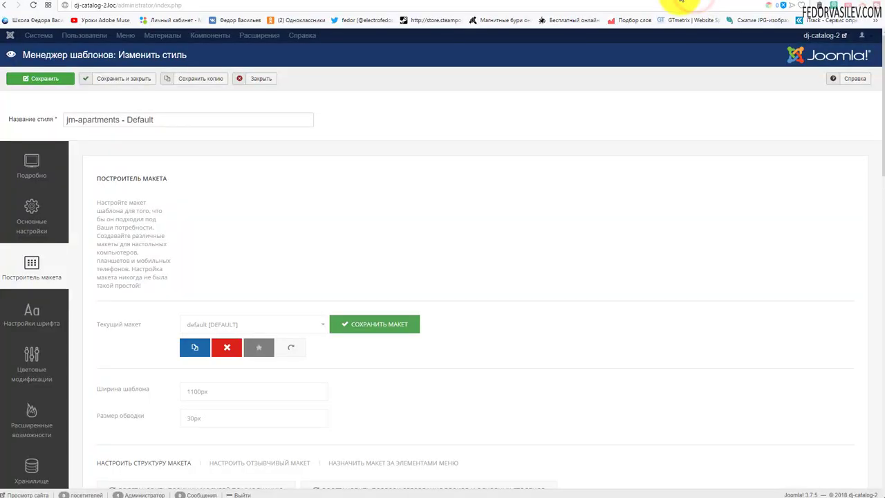
left_click(671, 2)
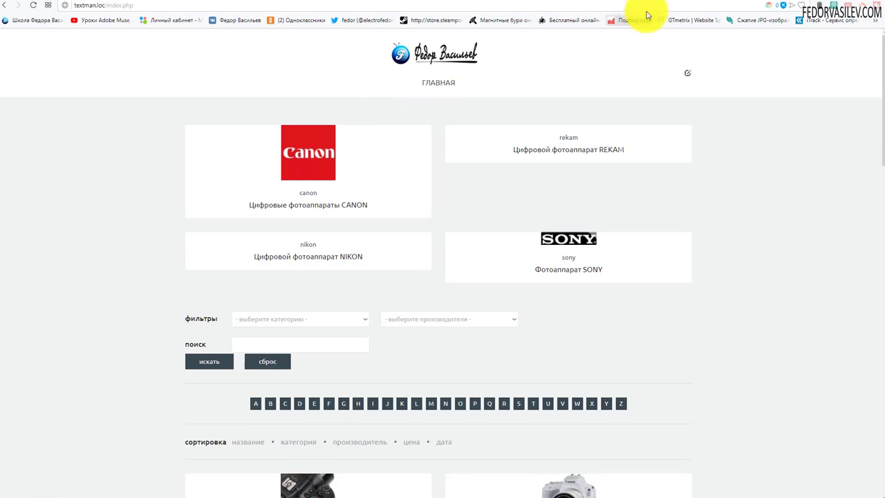
Create a new item in the store's Main Menu in the site administration and title it Фото-Видео.
left_click(667, 2)
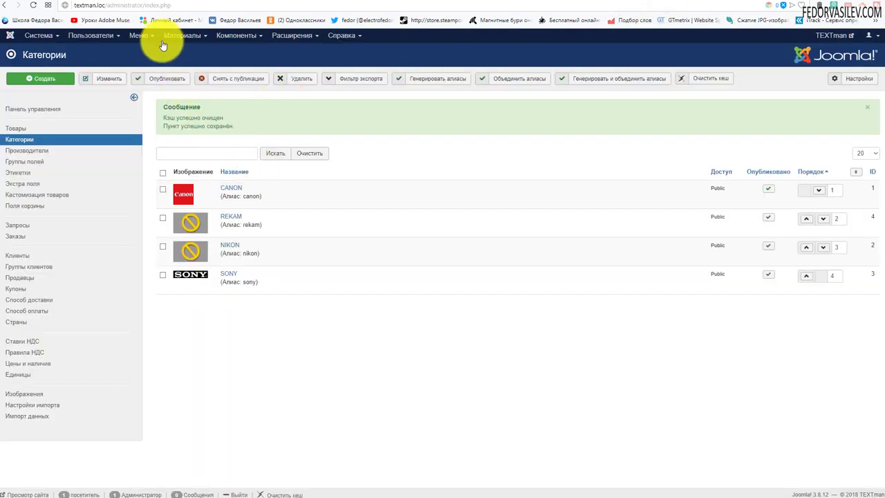
left_click(147, 37)
left_click(148, 96)
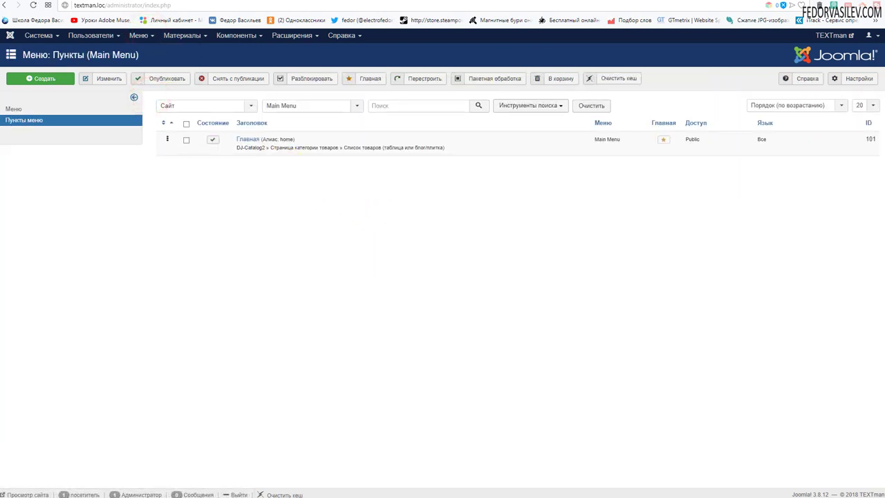
left_click(60, 79)
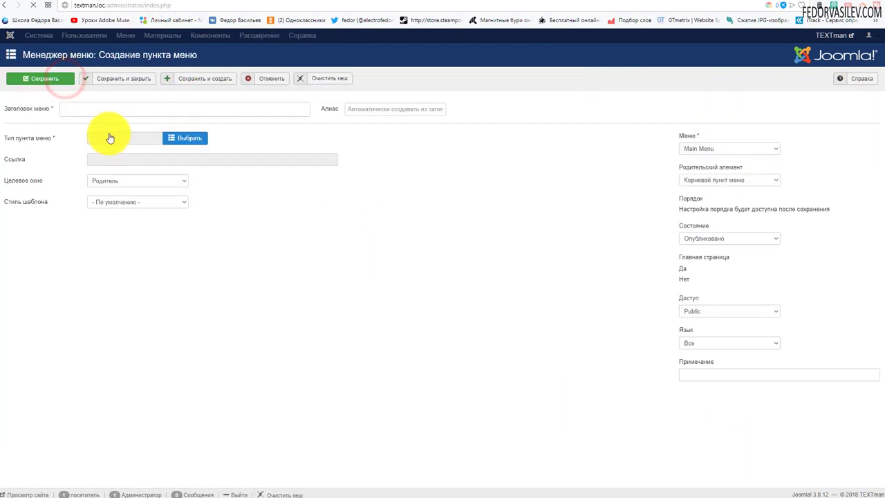
left_click(112, 110)
type("F")
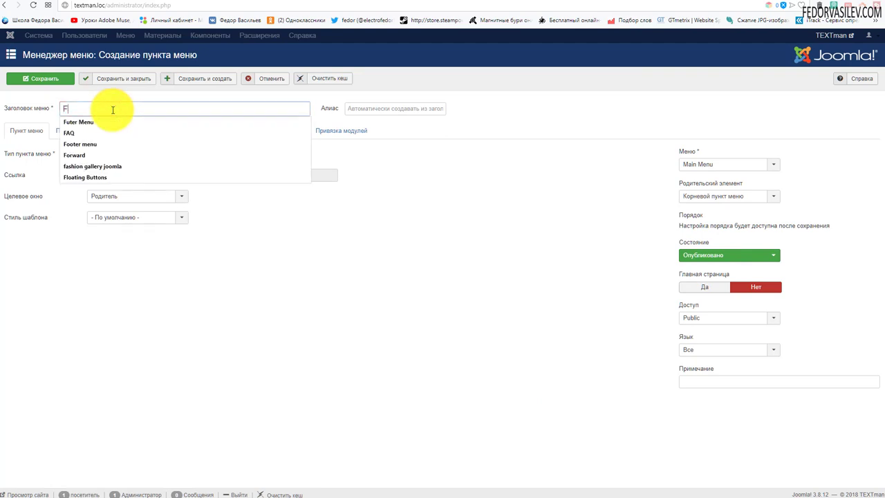
type("ото")
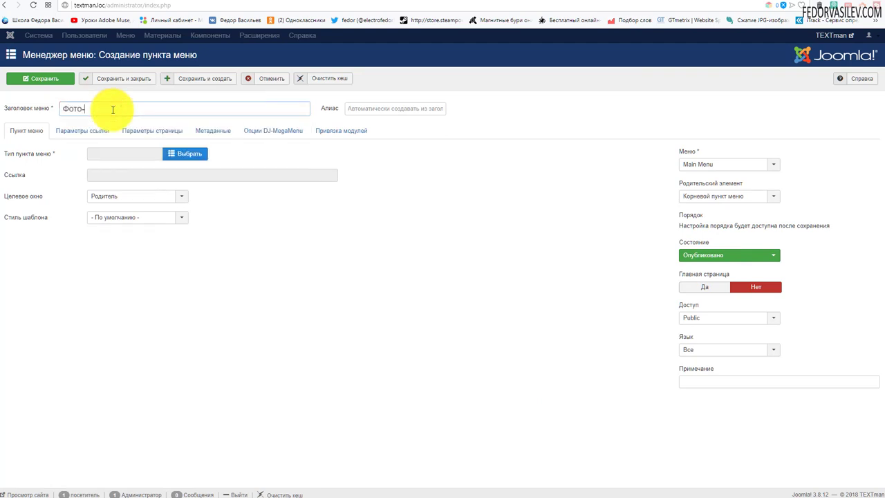
type("-Видео")
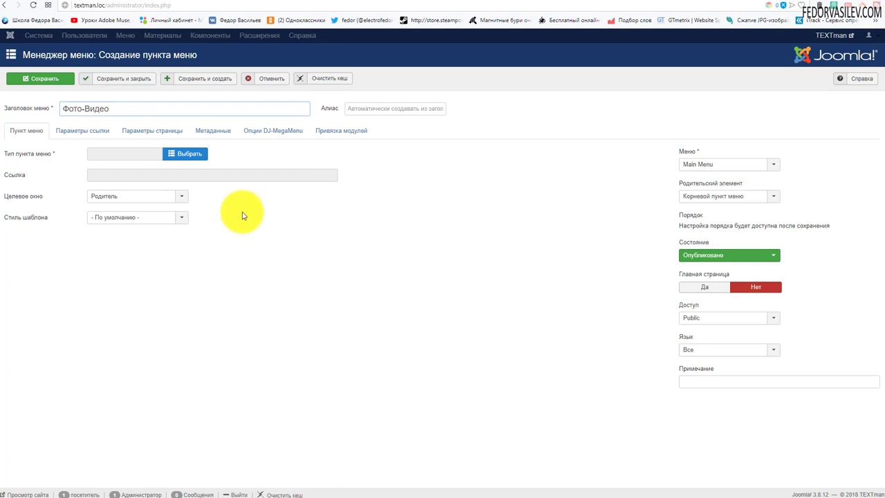
Set the type of the Фото-Видео menu item to the system link Заголовок and save the item.
left_click(189, 154)
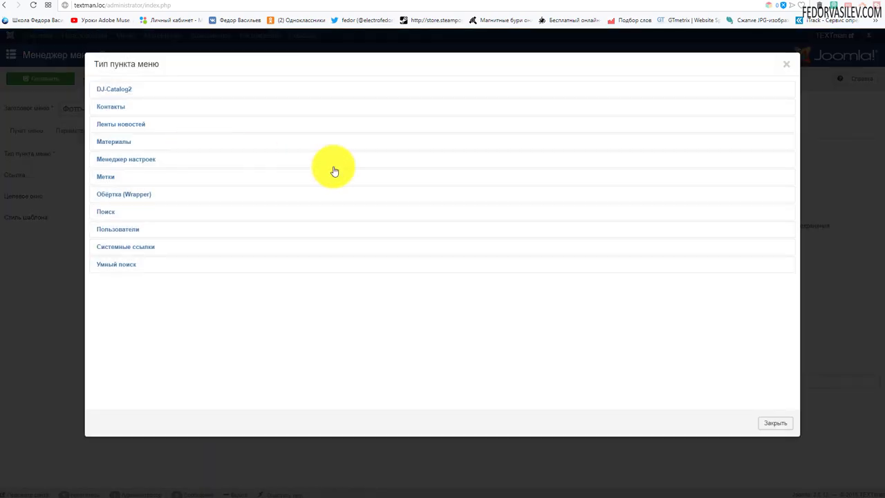
left_click(699, 3)
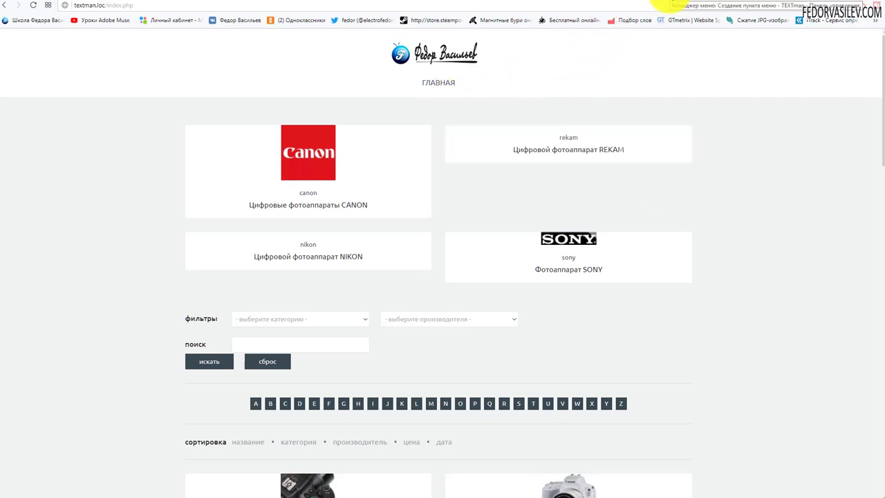
left_click(669, 6)
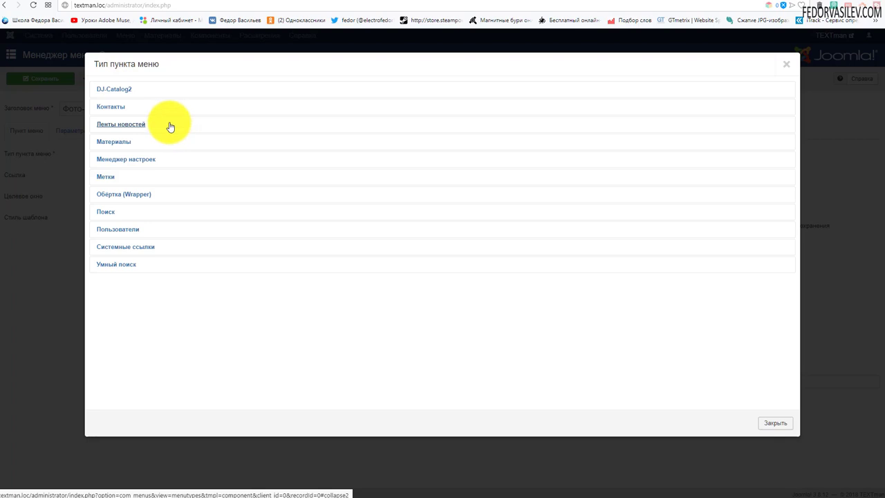
left_click(143, 251)
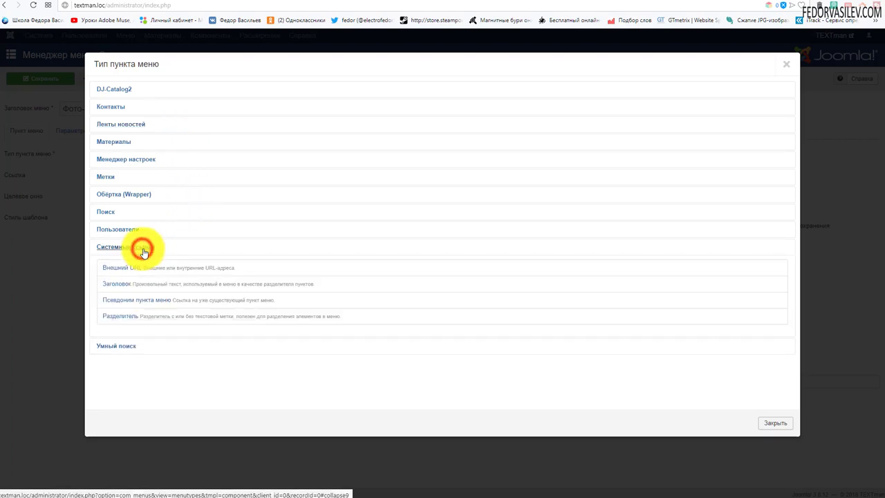
left_click(120, 286)
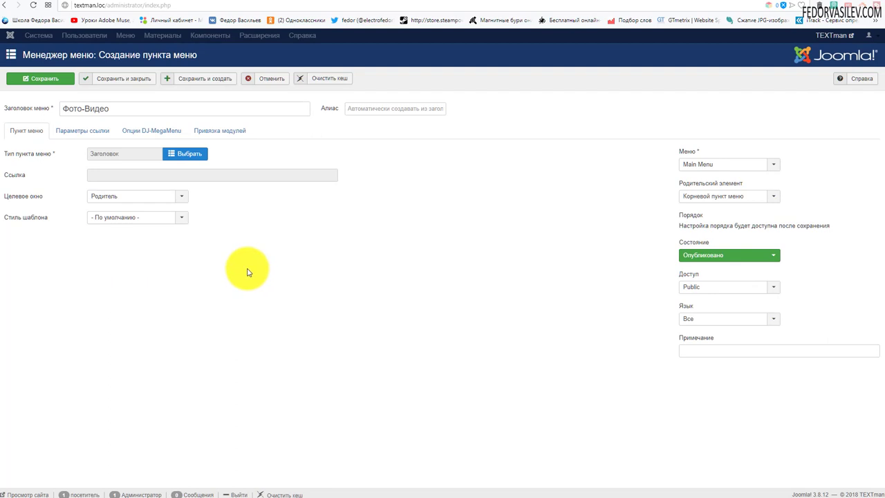
key("ctrl+s")
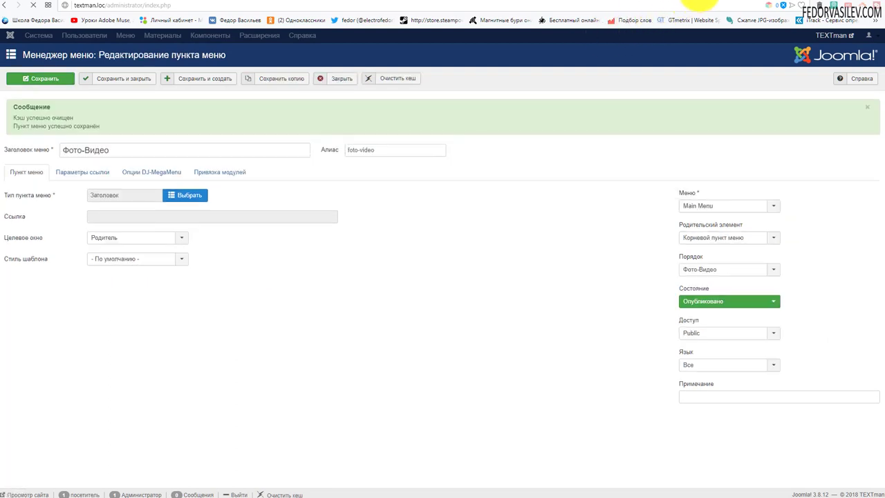
Reload the store's home page and try the Фото-Видео item in the site menu.
left_click(700, 3)
left_click(34, 5)
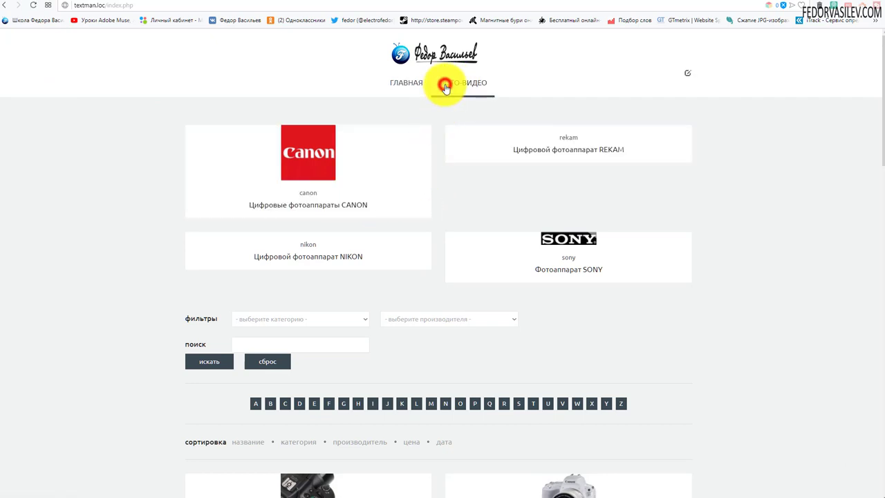
left_click(451, 81)
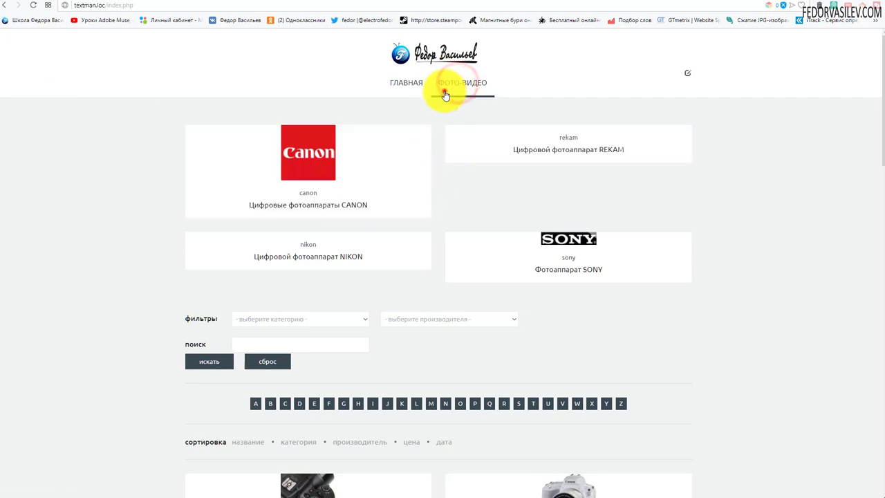
left_click(446, 94)
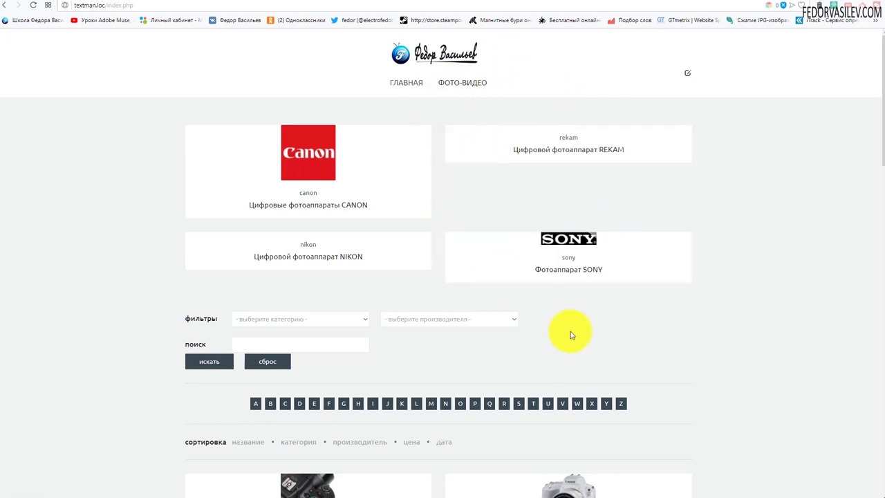
Return to the administration, start another menu item after Фото-Видео and title it Фотоаппараты.
key("ctrl+Tab")
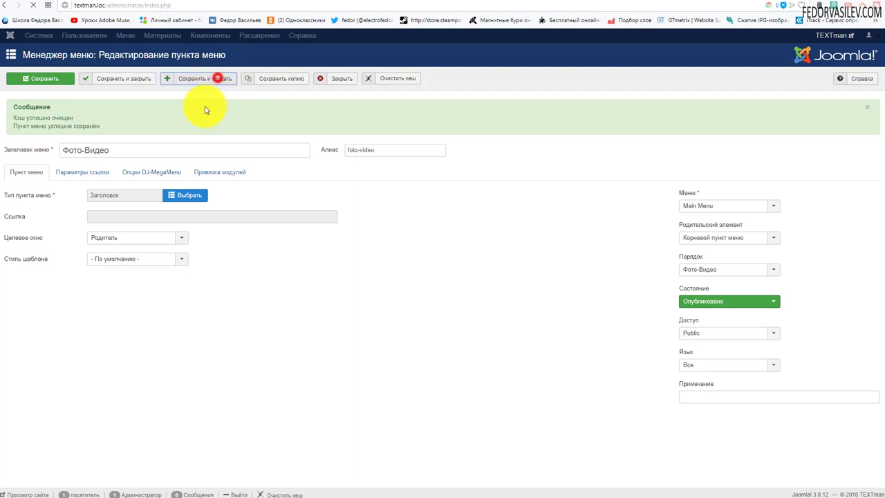
right_click(90, 151)
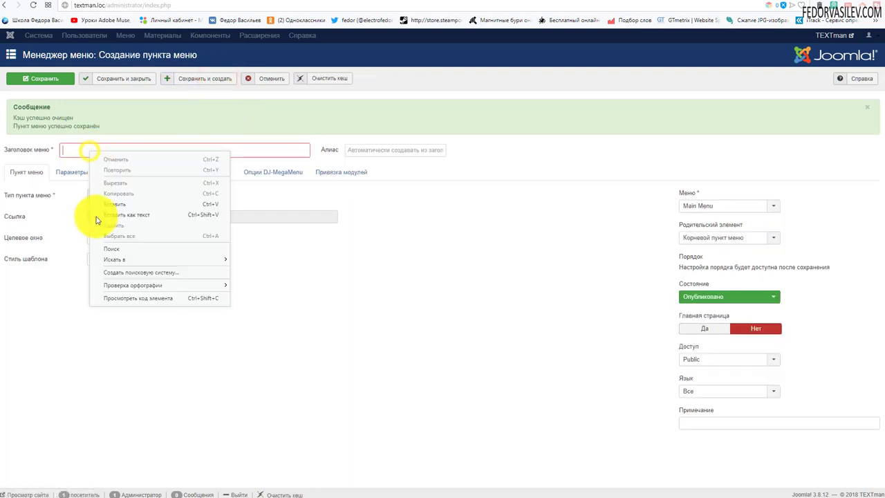
left_click(105, 206)
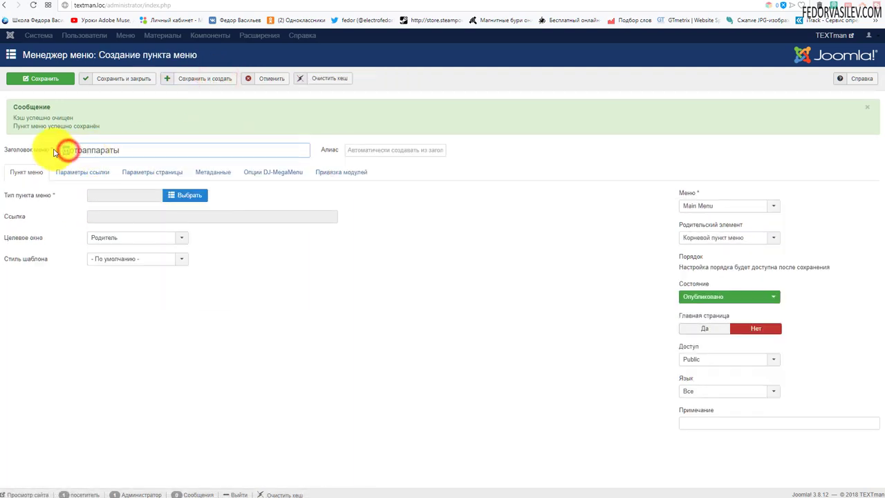
type("Ф")
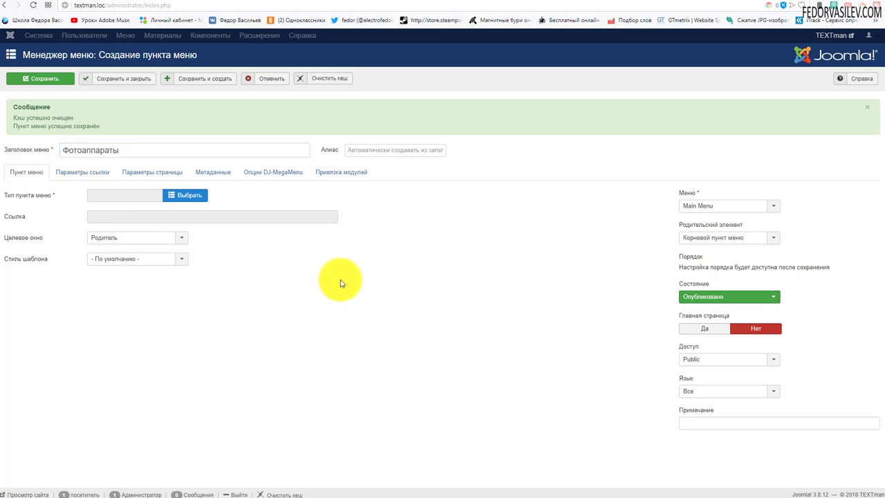
Set the Фотоаппараты item's type to the system link Разделитель and its parent item to Фото-Видео.
left_click(203, 197)
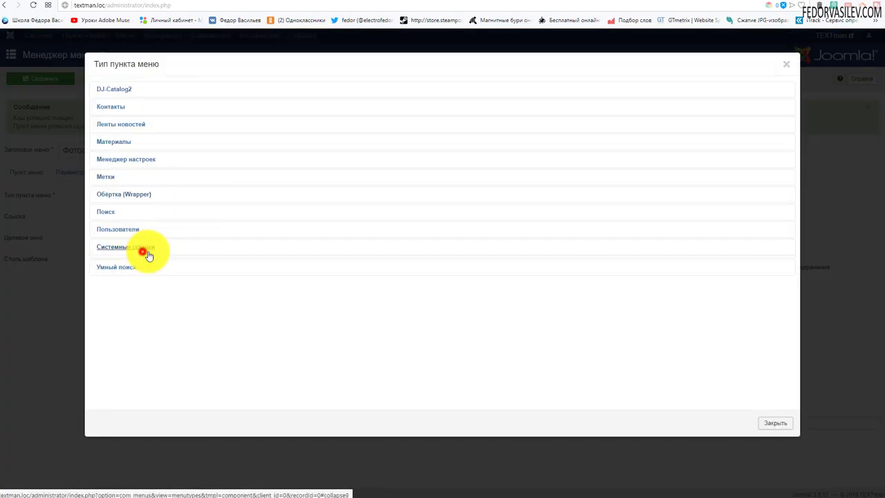
left_click(148, 253)
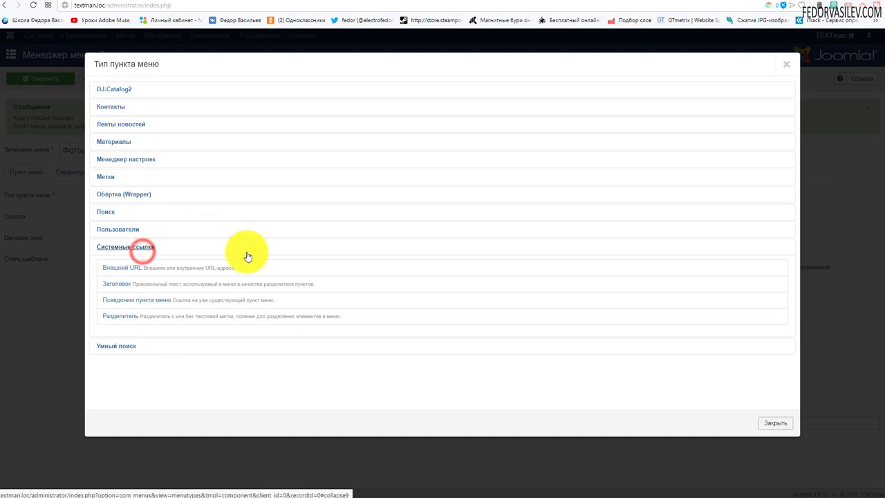
left_click(125, 319)
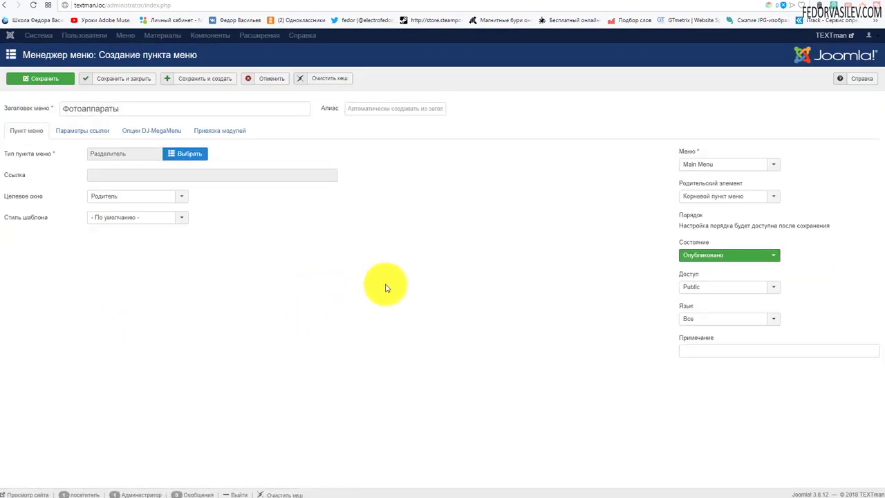
left_click(714, 164)
left_click(538, 174)
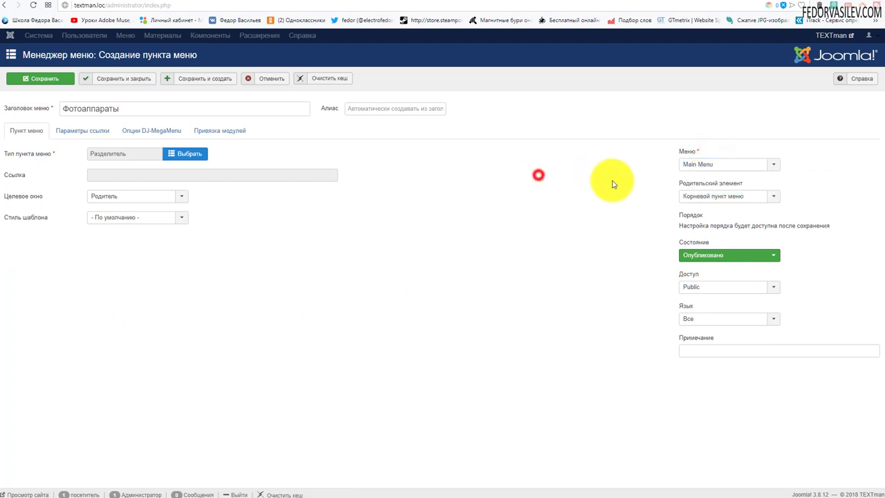
left_click(714, 196)
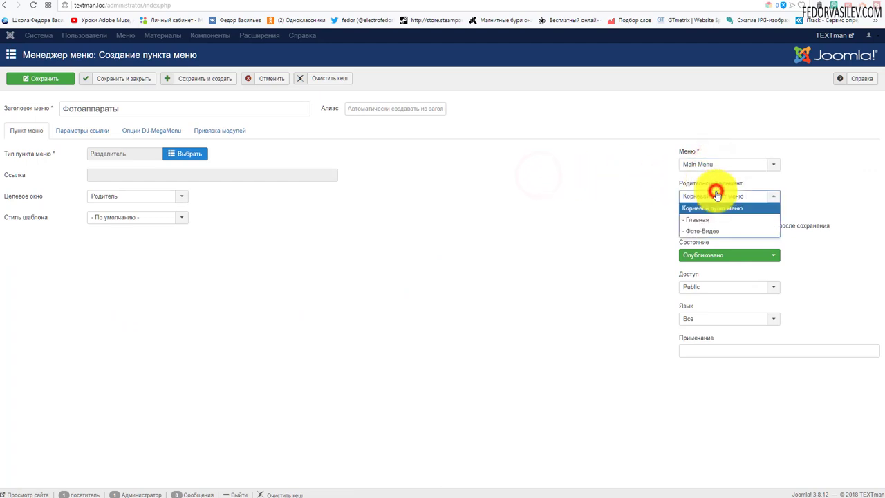
left_click(720, 232)
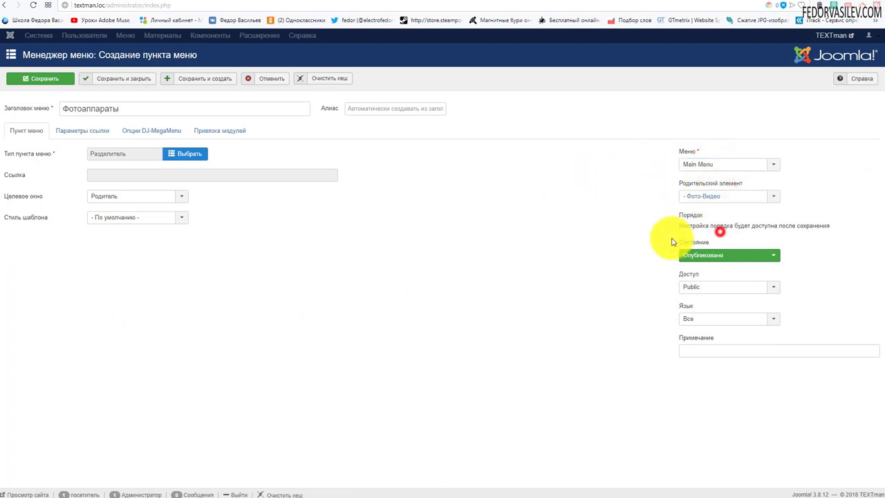
Save the Фотоаппараты item, start another new menu item and title it Видеокамеры.
left_click(193, 83)
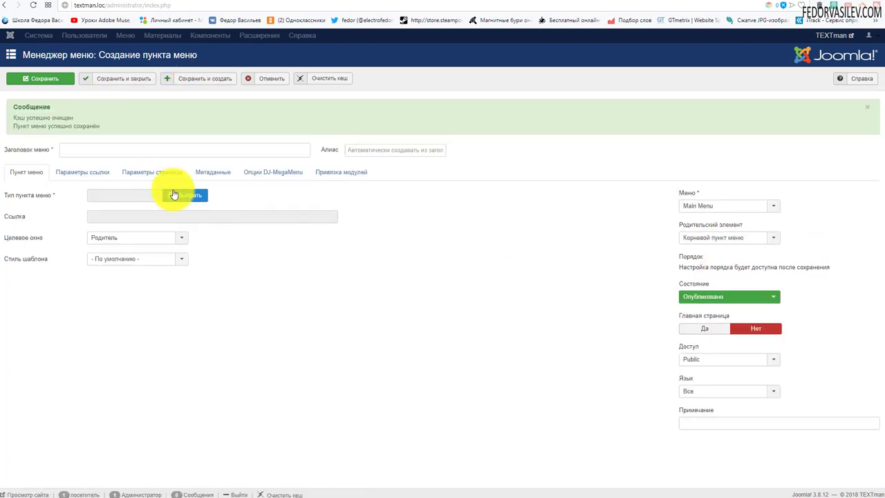
left_click(129, 152)
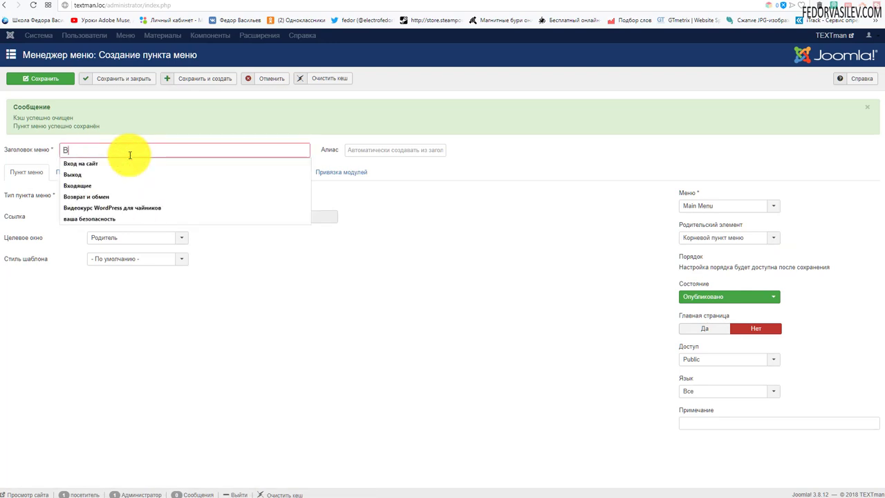
type("Видеокамеры")
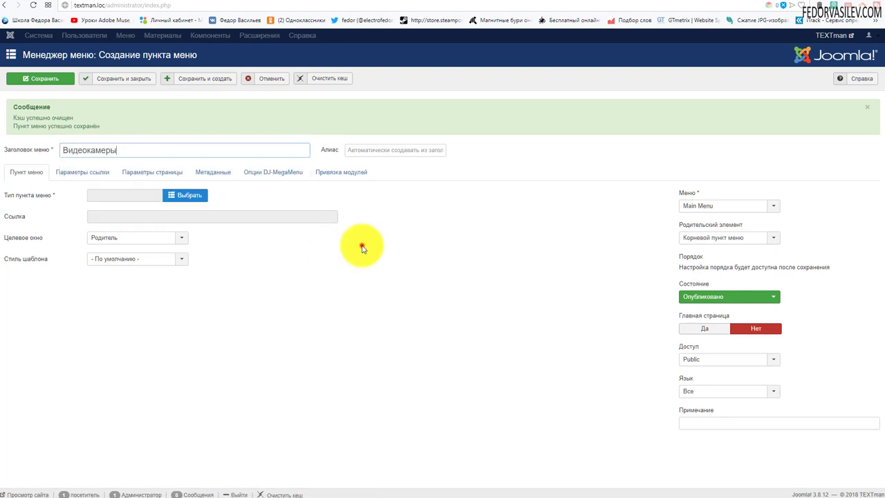
left_click(361, 243)
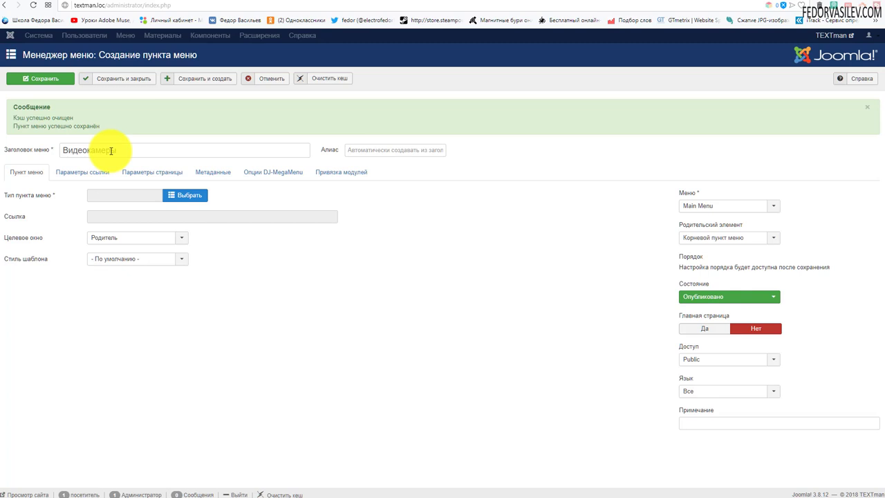
Set the Видеокамеры item's type to the system link Разделитель and its parent item to Фото-Видео.
left_click(183, 195)
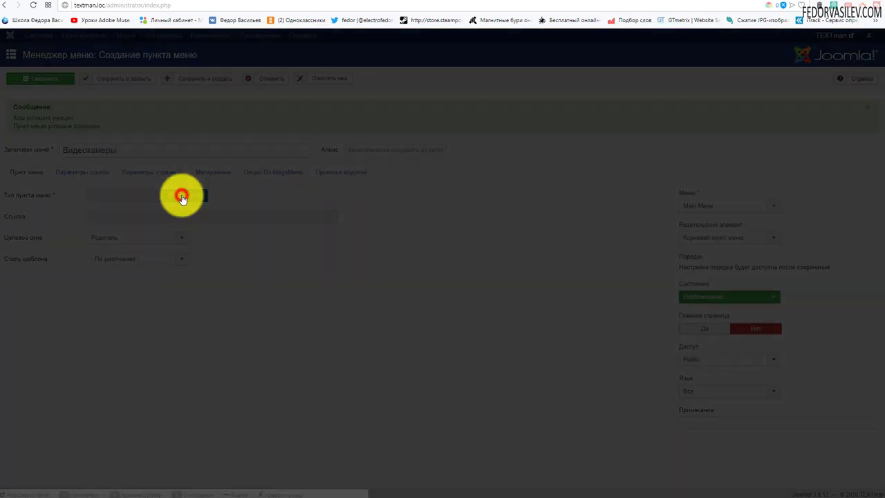
left_click(128, 249)
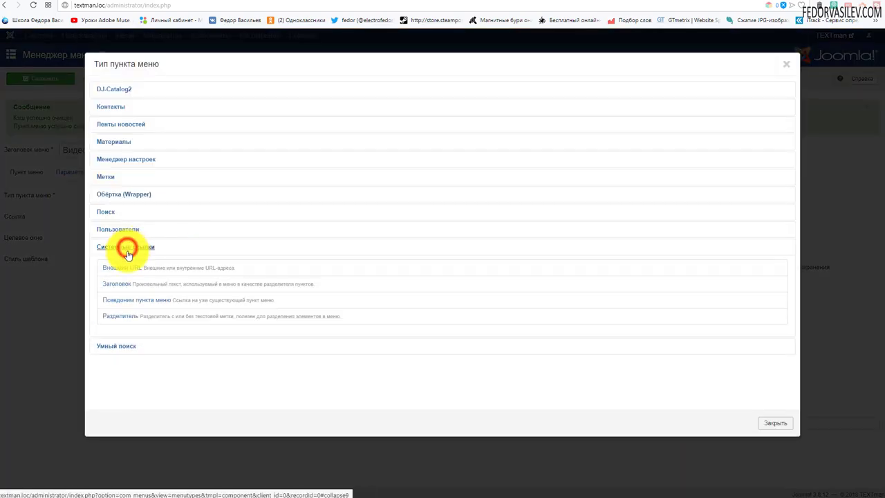
left_click(123, 316)
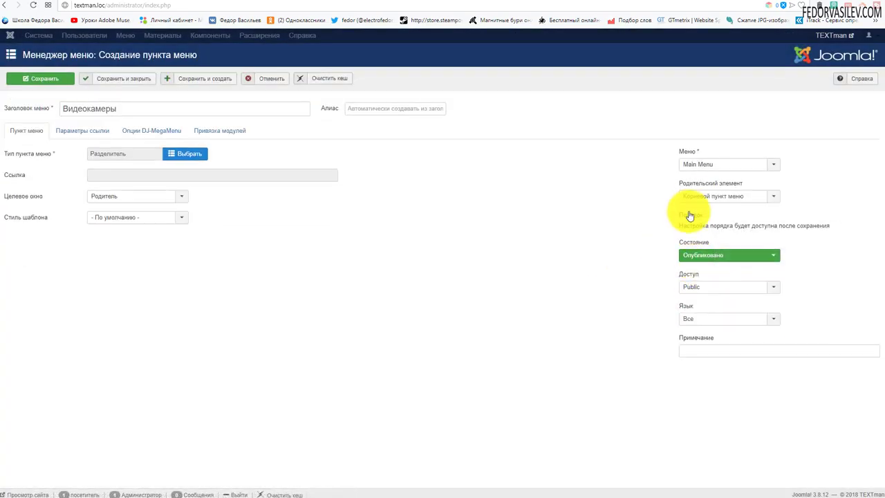
left_click(701, 200)
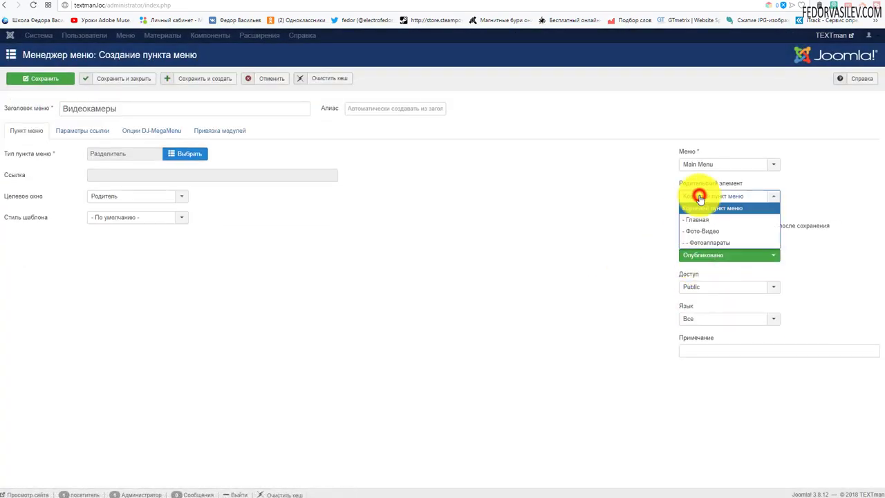
left_click(741, 232)
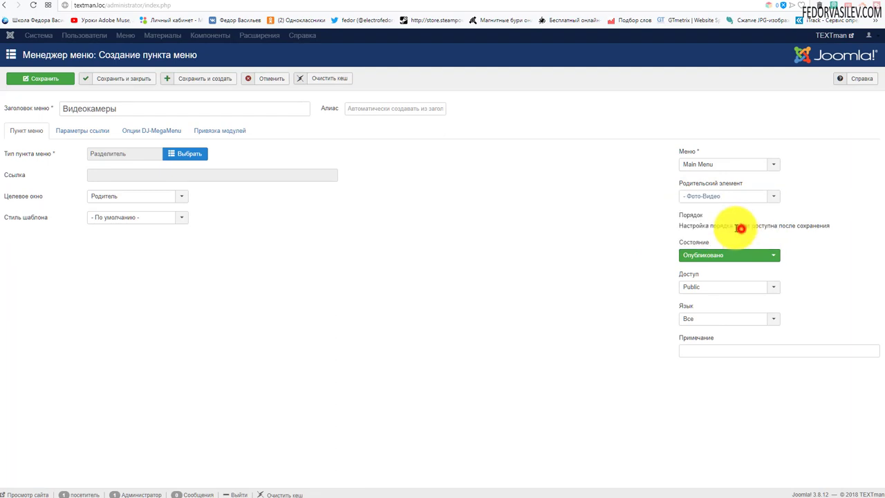
Save the Видеокамеры item, start another new menu item and title it Аксессуары.
left_click(215, 79)
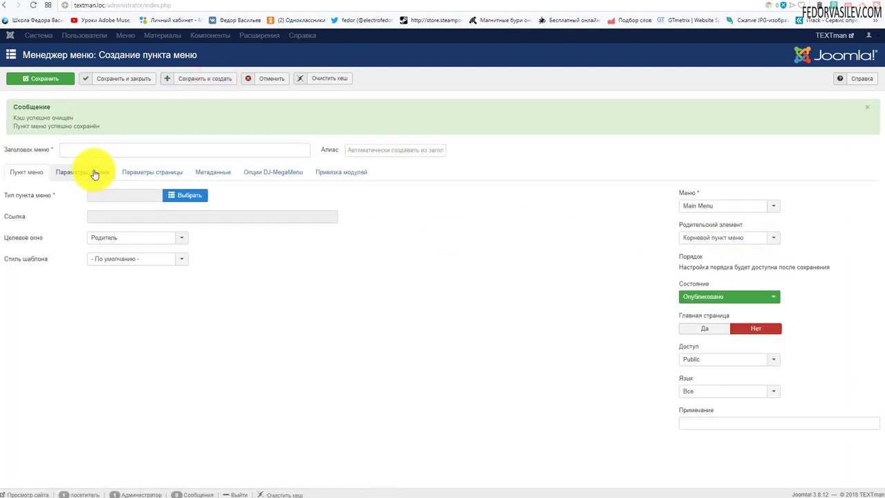
left_click(89, 150)
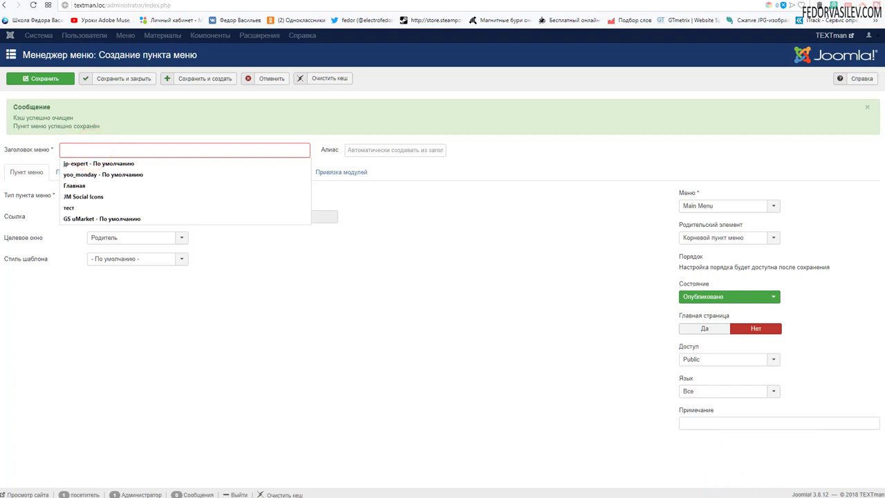
left_click(548, 413)
Make Аксессуары a system link of type Разделитель under the parent Фото-Видео, then save and close the item.
left_click(181, 200)
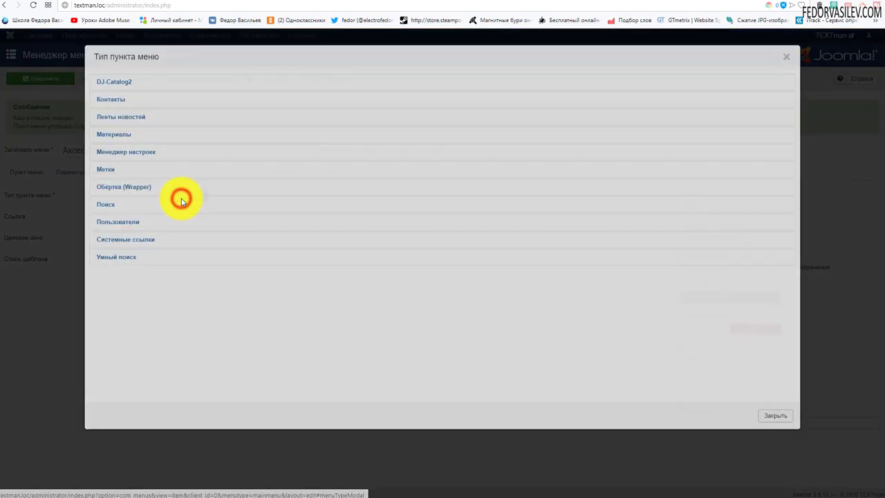
left_click(135, 247)
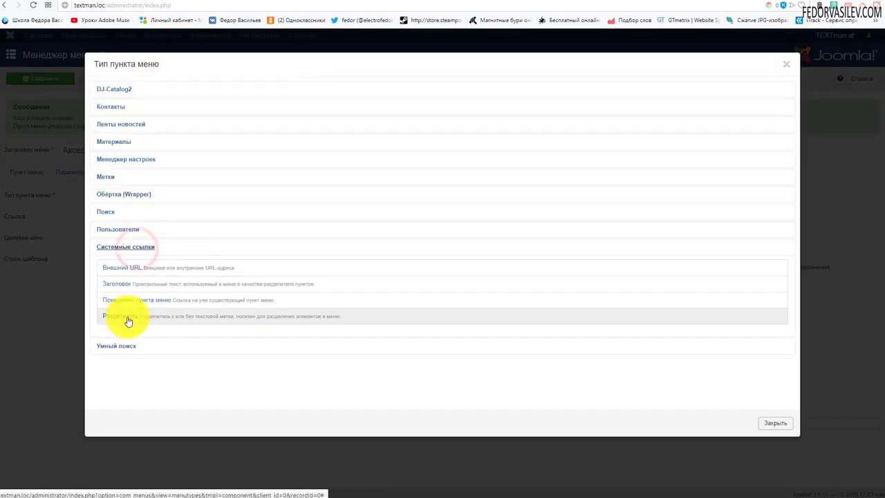
left_click(127, 316)
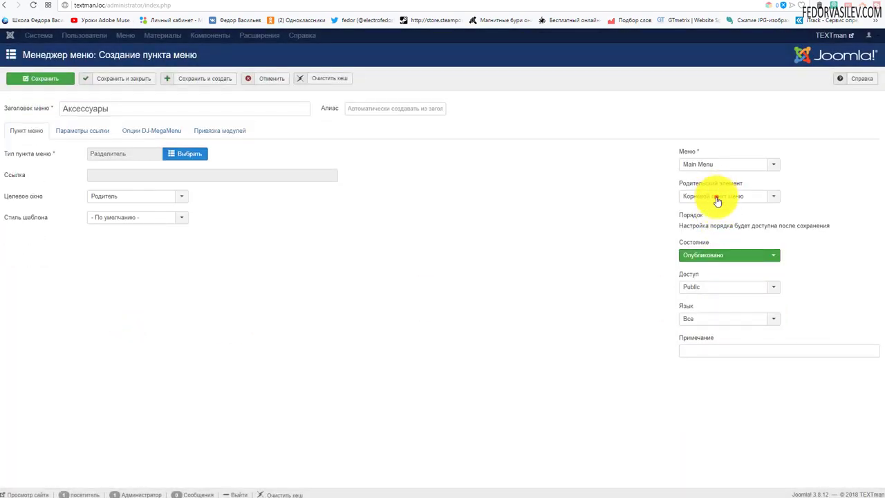
left_click(717, 201)
left_click(715, 228)
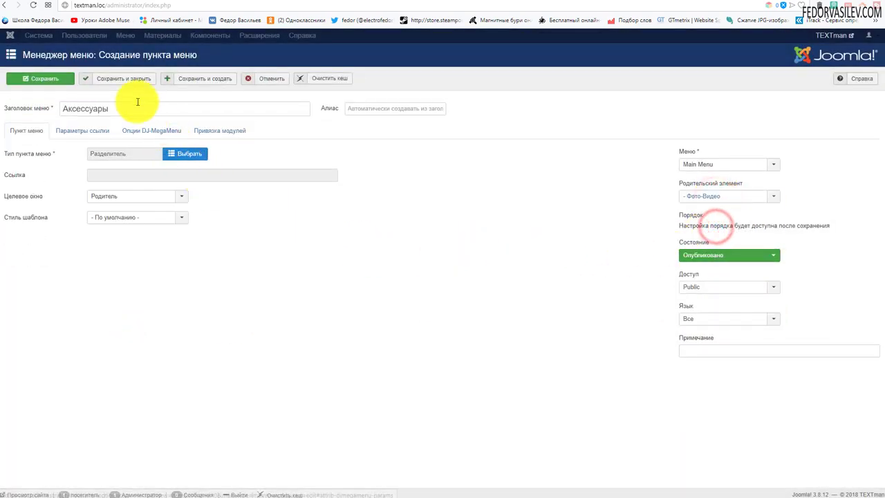
left_click(130, 78)
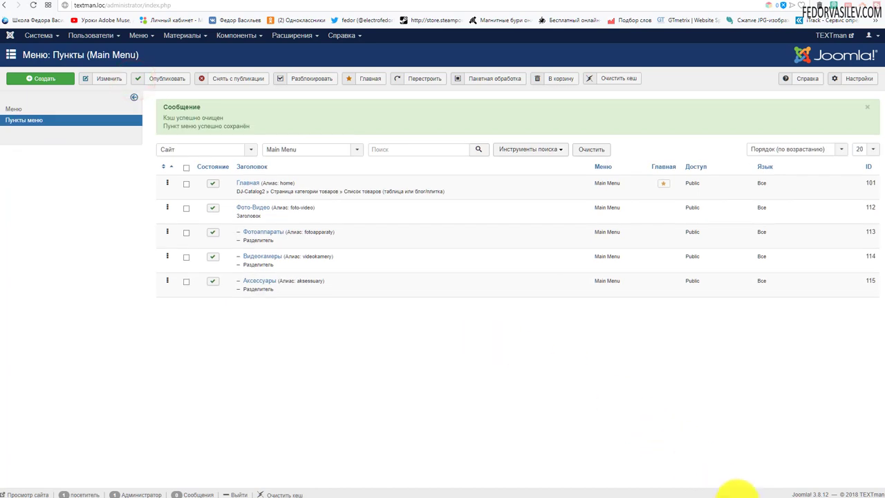
Switch to the store's home page and check the nested items of the Фото-Видео site menu.
key("ctrl+Tab")
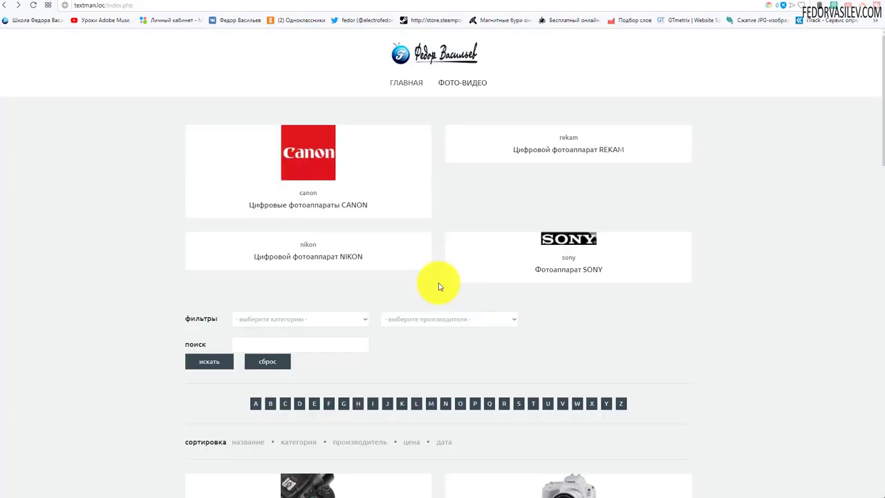
mouse_move(449, 92)
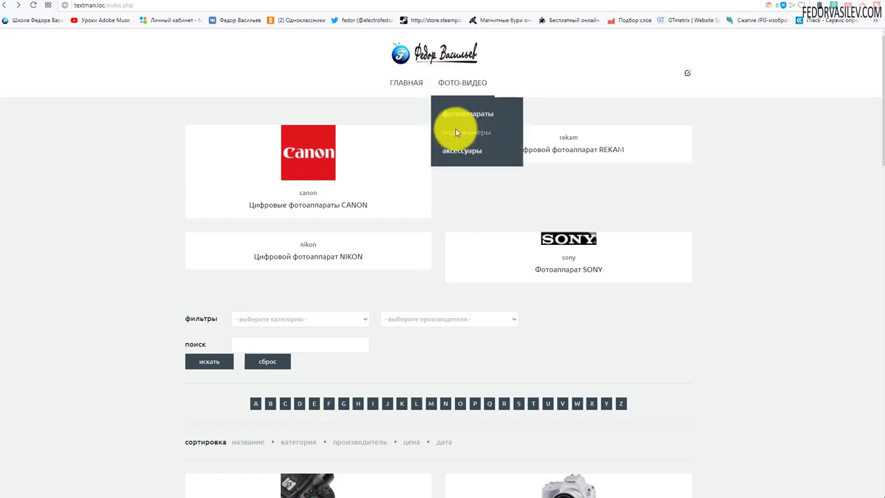
left_click(452, 148)
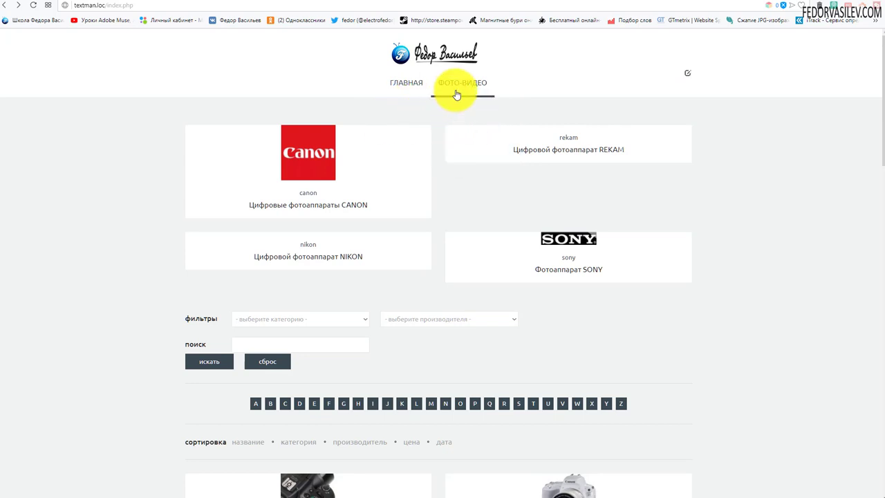
mouse_move(455, 81)
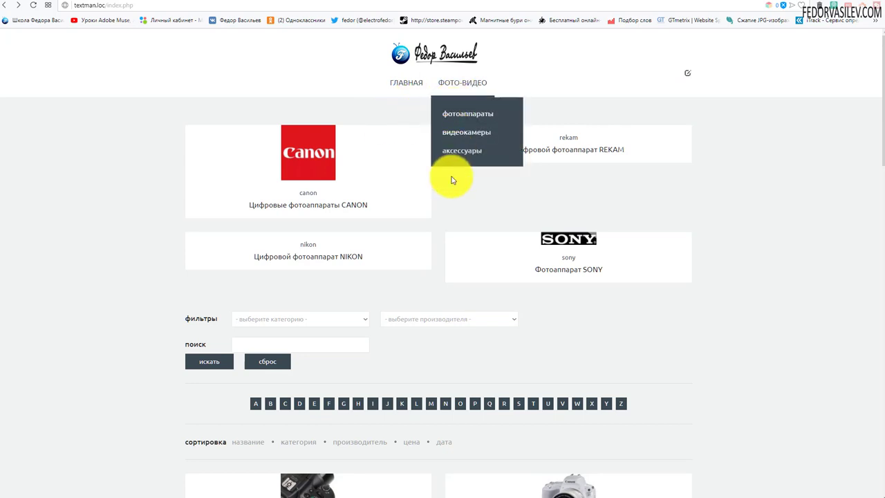
Back in the administration, retitle the Видеокамеры item ВИДЕОКАМЕРЫ, set its DJ-MegaMenu column width to 230 pixels, and save and close it.
key("ctrl+Tab")
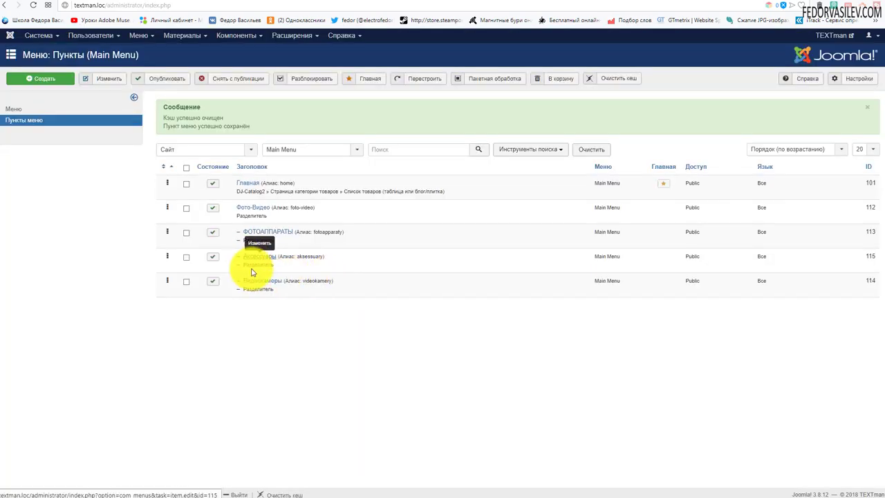
left_click(256, 280)
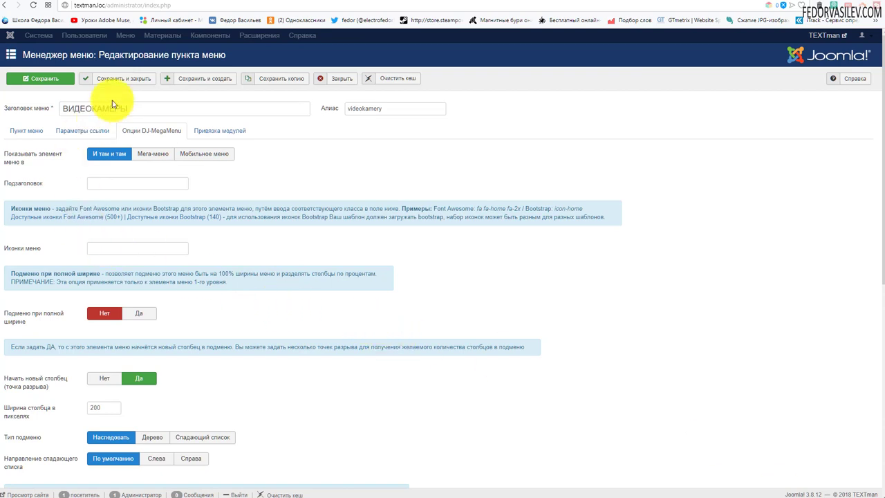
left_click(135, 130)
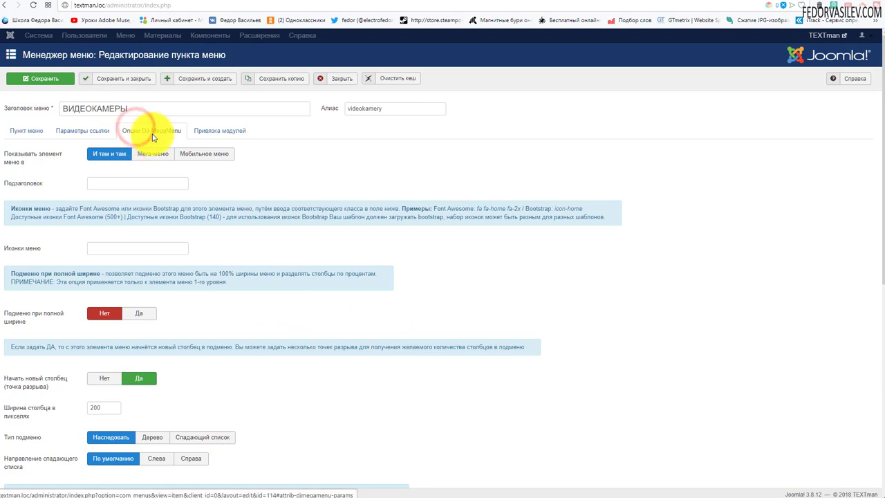
scroll(238, 142, "down", 2)
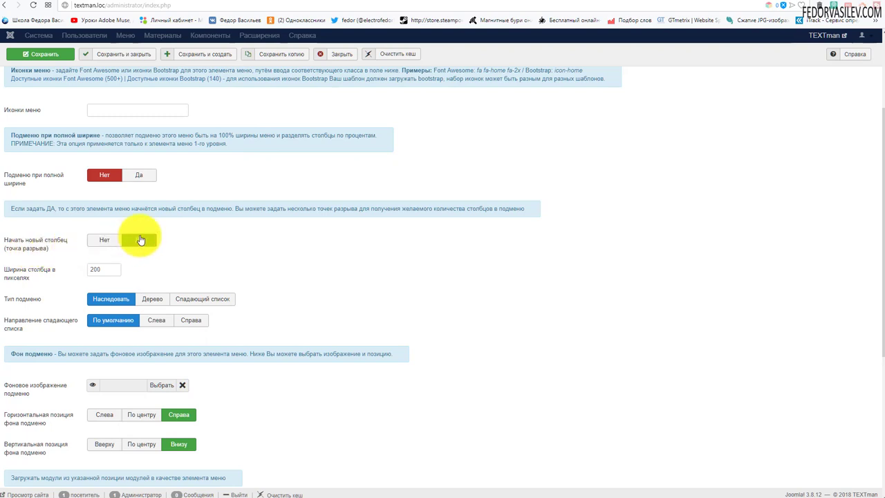
mouse_move(46, 278)
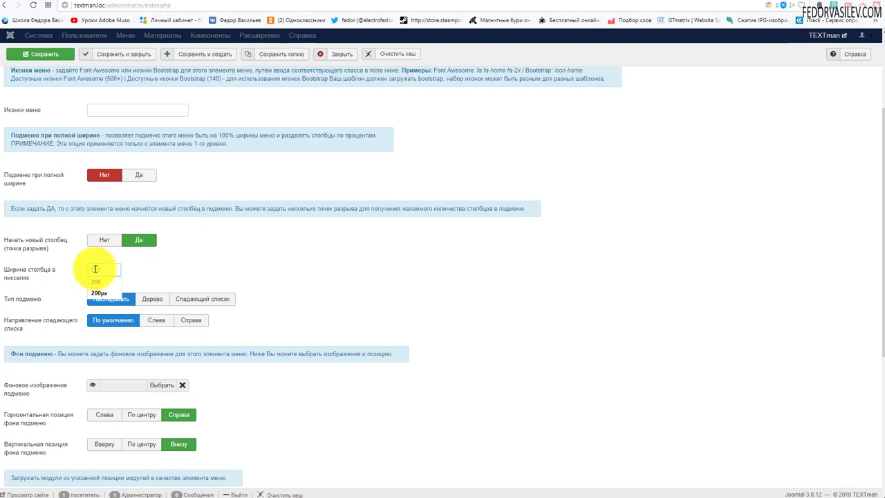
type("230")
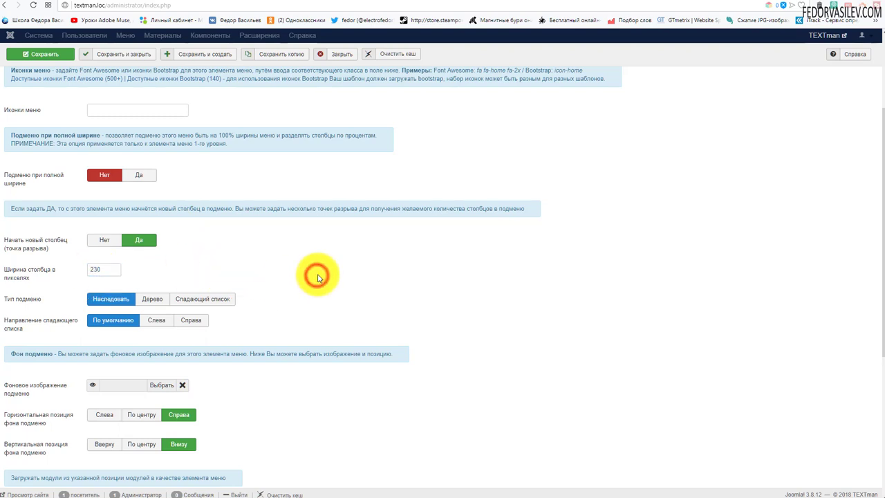
scroll(318, 277, "up", 2)
left_click(137, 78)
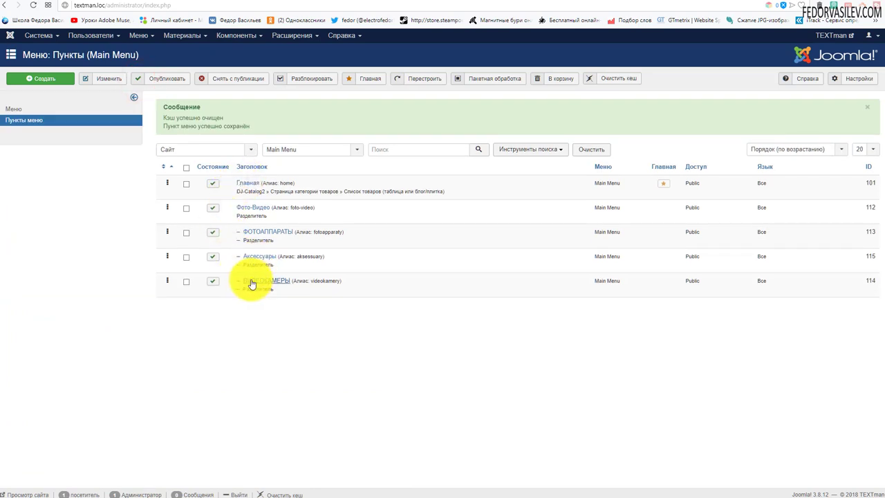
Reopen the ВИДЕОКАМЕРЫ item and review its link parameters and main item settings.
left_click(253, 281)
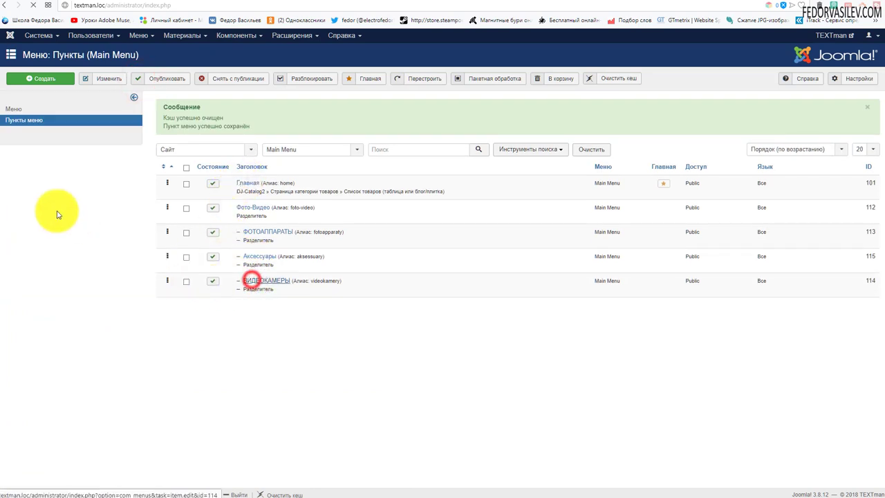
left_click(61, 131)
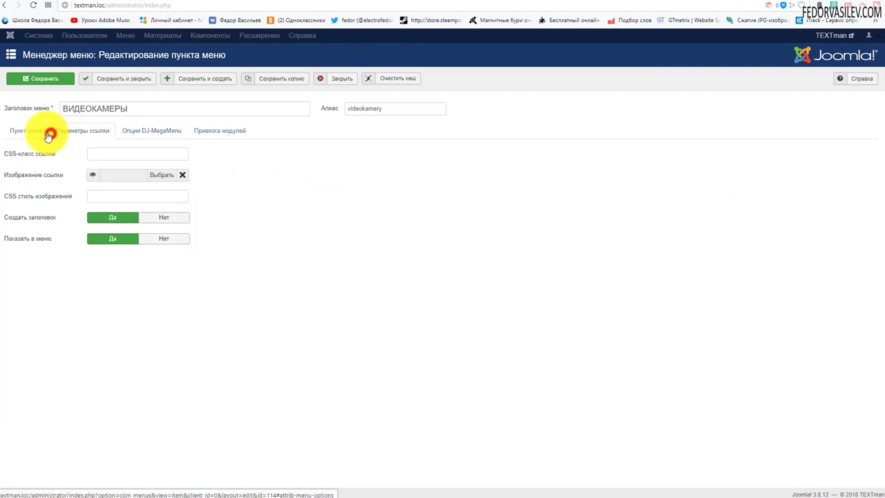
left_click(31, 131)
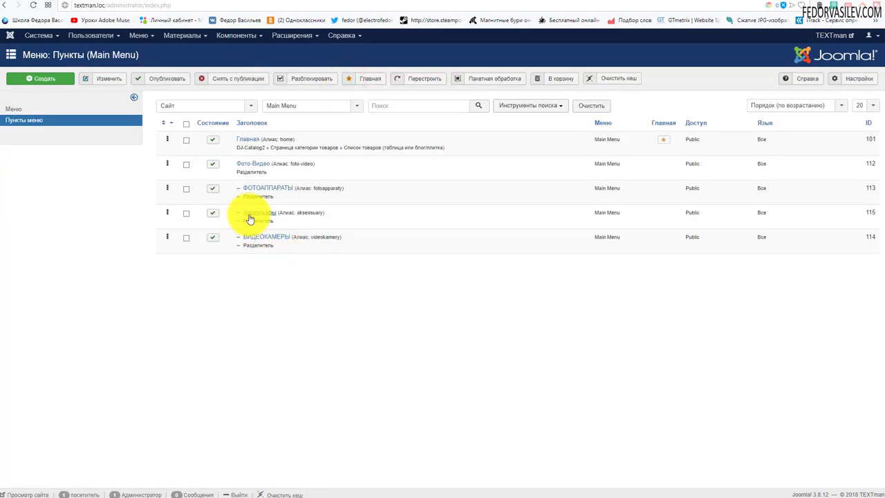
Retitle the Аксессуары item АКСЕССУАРЫ, set its DJ-MegaMenu column width to 230 pixels, and save and close it.
left_click(249, 214)
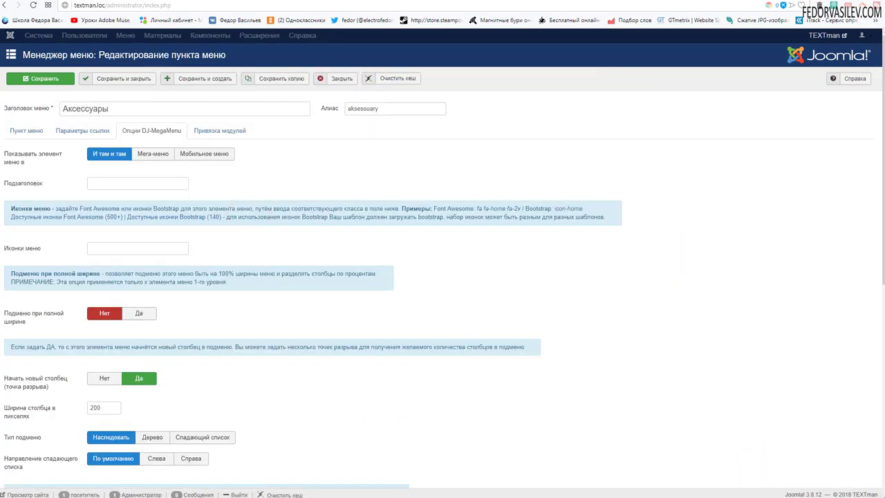
scroll(217, 283, "down", 2)
scroll(174, 154, "up", 2)
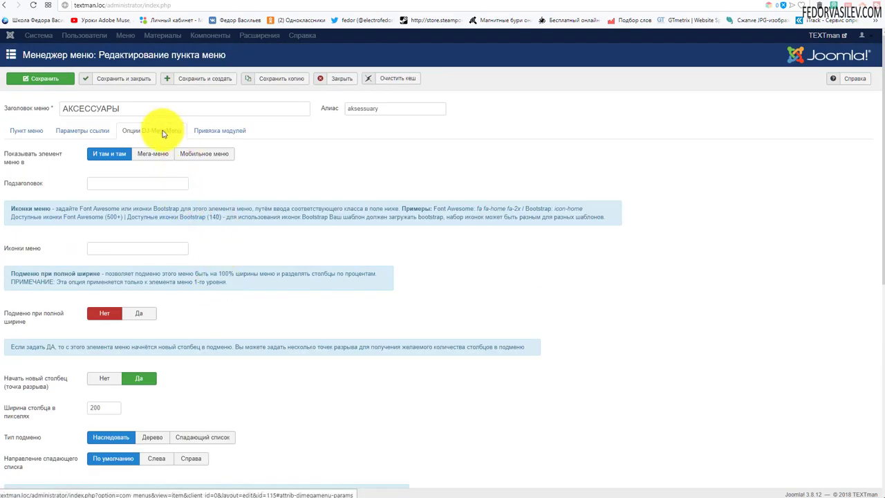
scroll(397, 191, "down", 4)
scroll(134, 232, "up", 1)
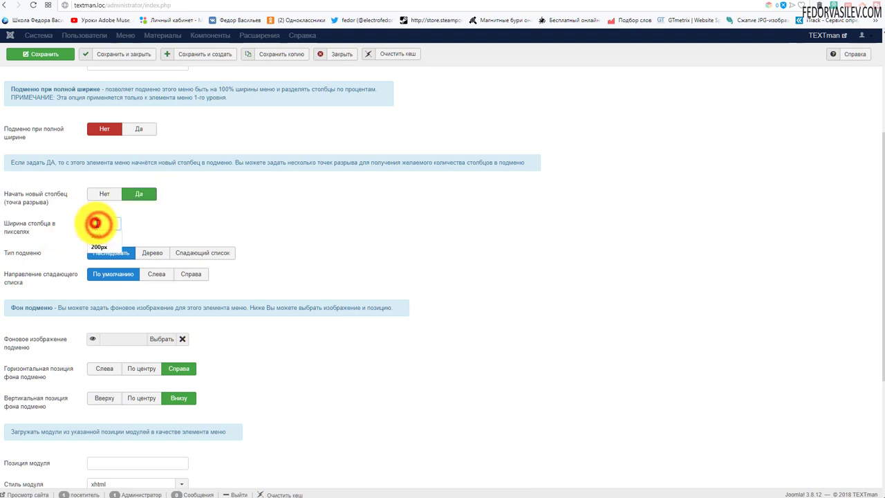
left_click(97, 224)
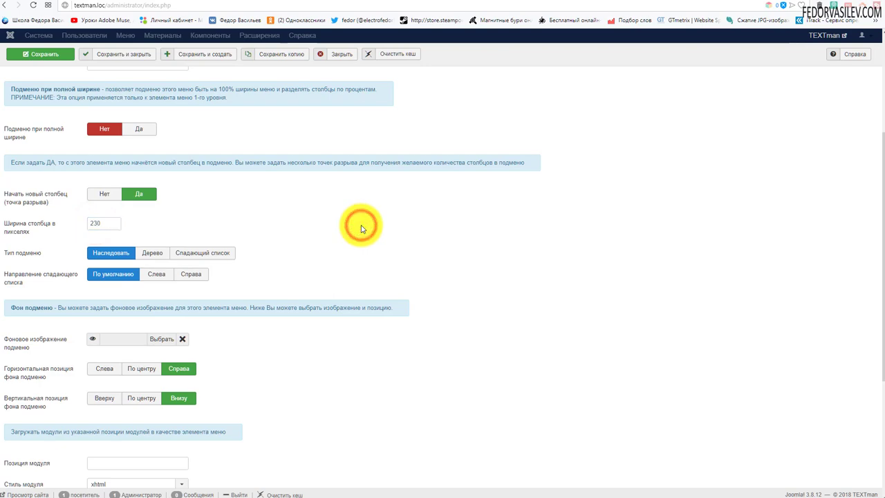
scroll(361, 229, "up", 3)
left_click(122, 78)
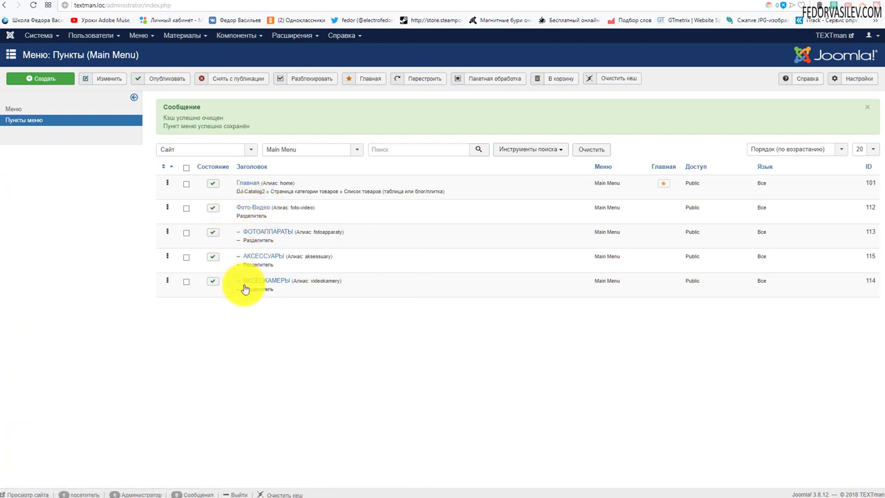
Switch to the storefront, open its home page, and check the Фото-Видео menu's columns.
left_click(695, 6)
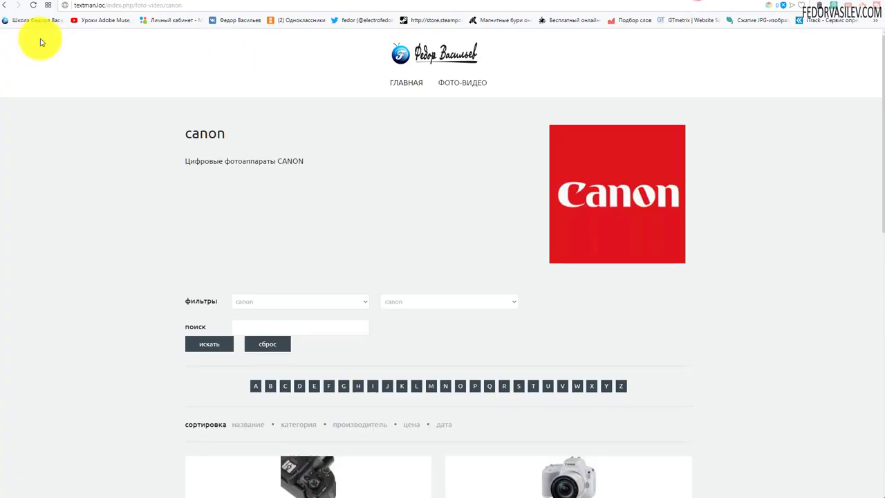
left_click(410, 82)
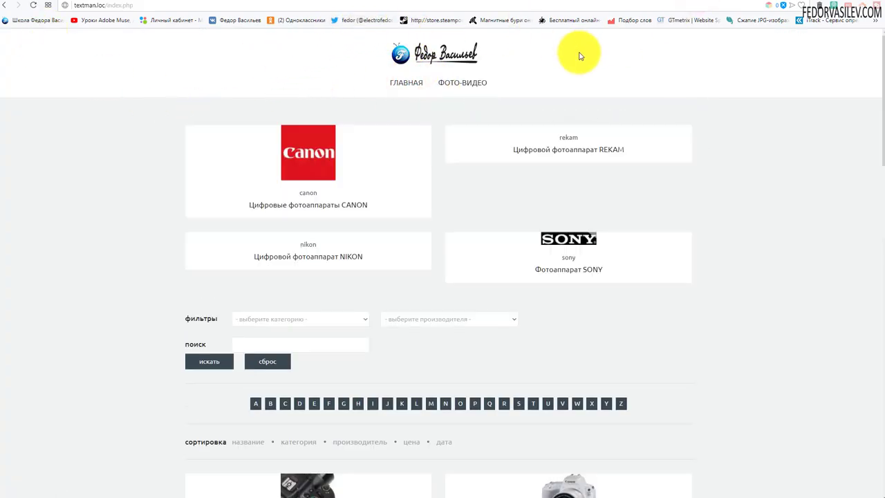
mouse_move(477, 85)
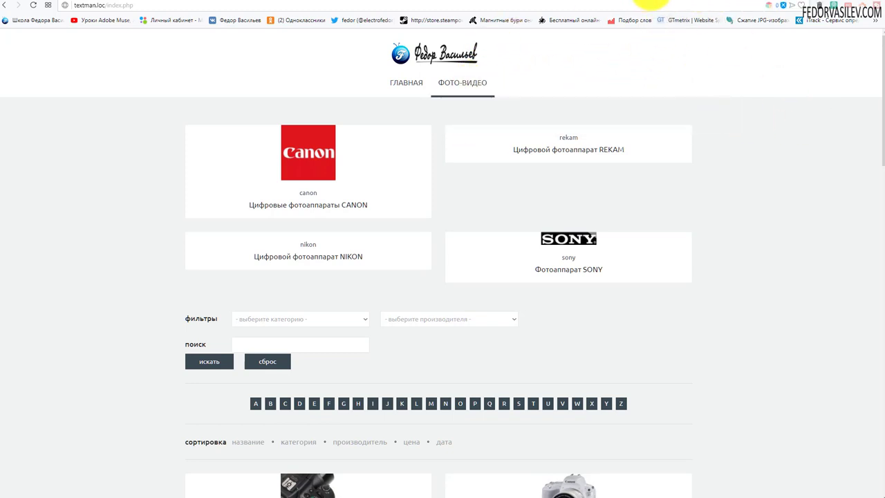
In the administration, set the ФОТОАППАРАТЫ item's DJ-MegaMenu column width to 230 pixels, save it, and reload the storefront to check the menu.
left_click(664, 2)
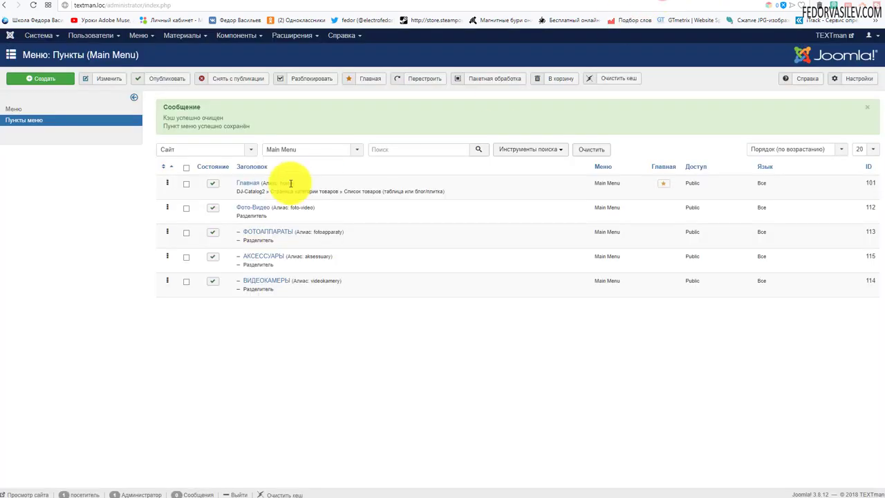
left_click(285, 232)
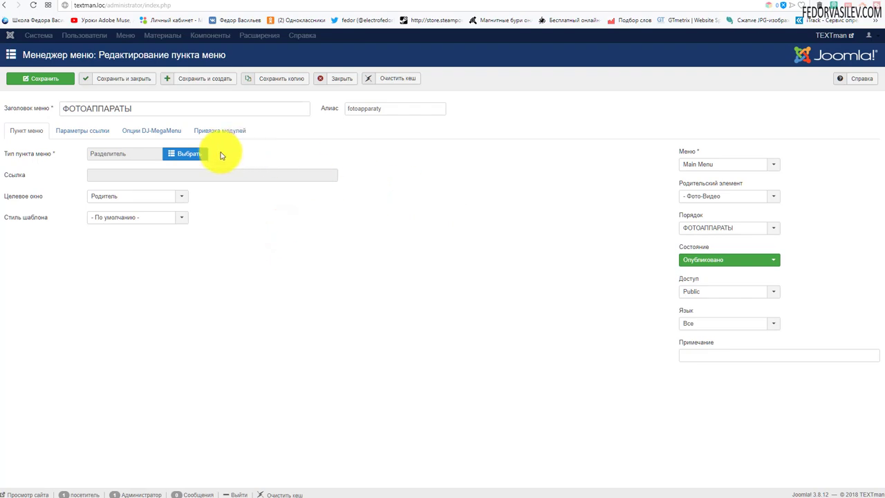
left_click(147, 131)
scroll(233, 173, "down", 2)
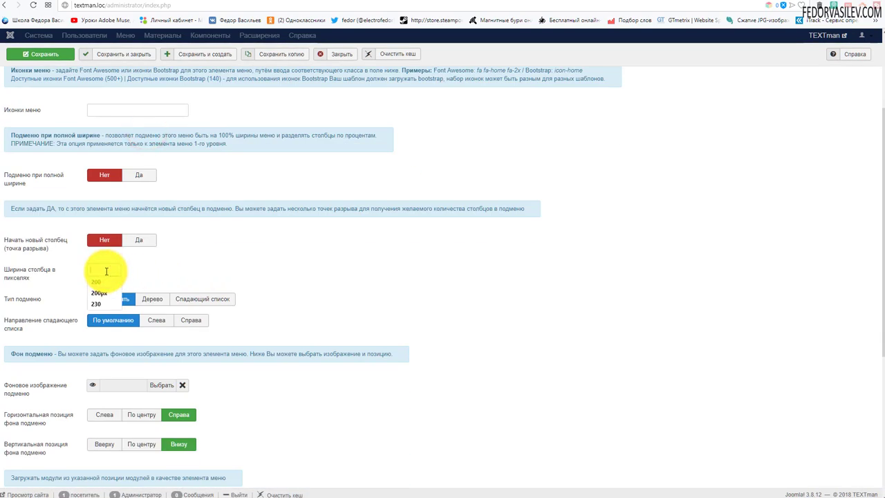
left_click(107, 271)
type("230")
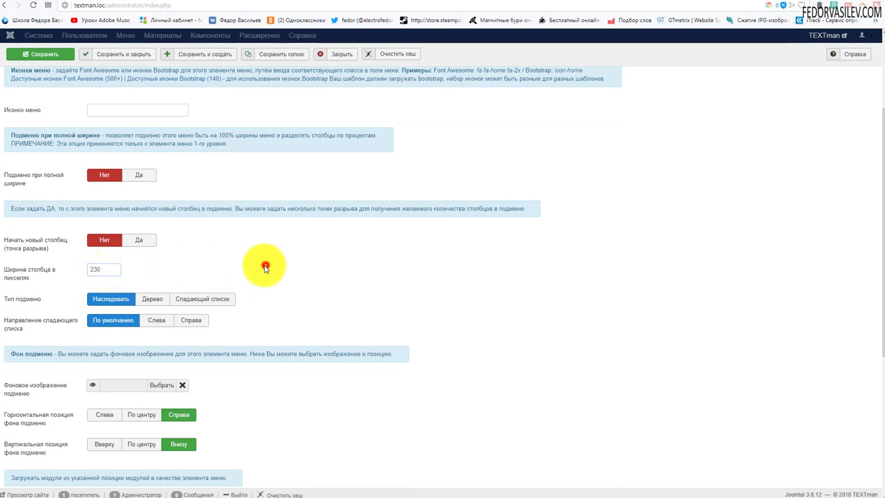
left_click(266, 268)
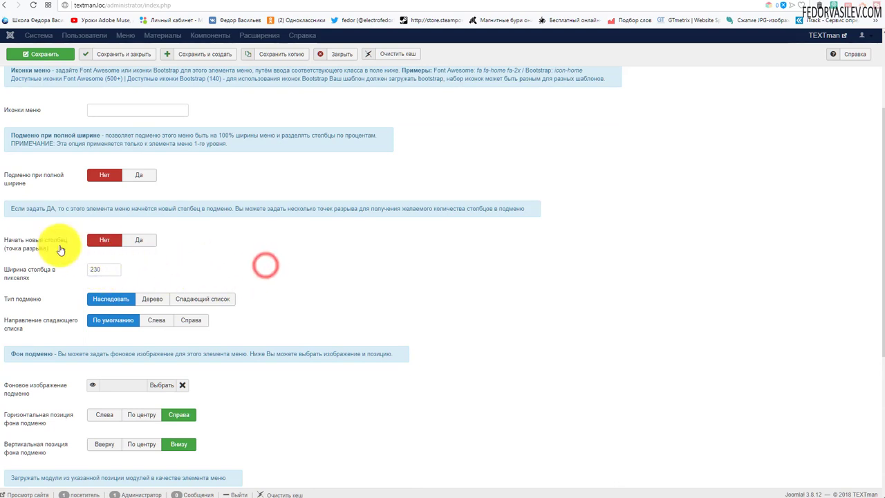
left_click(61, 62)
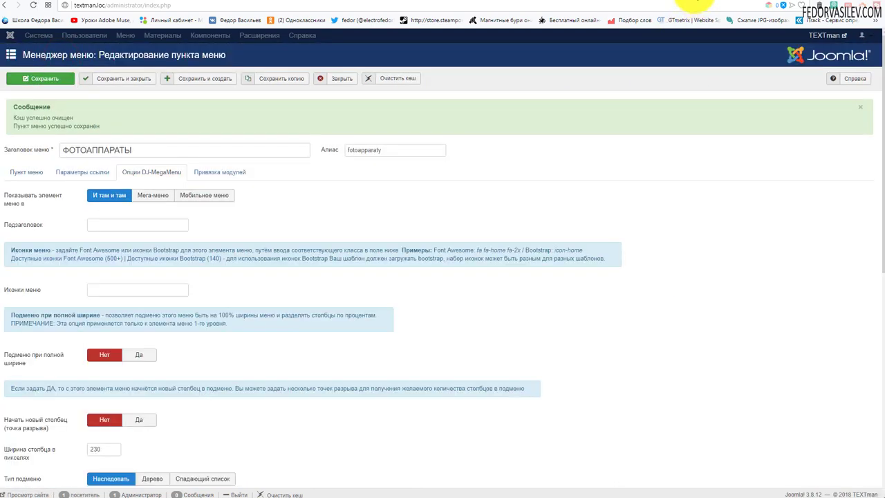
left_click(695, 2)
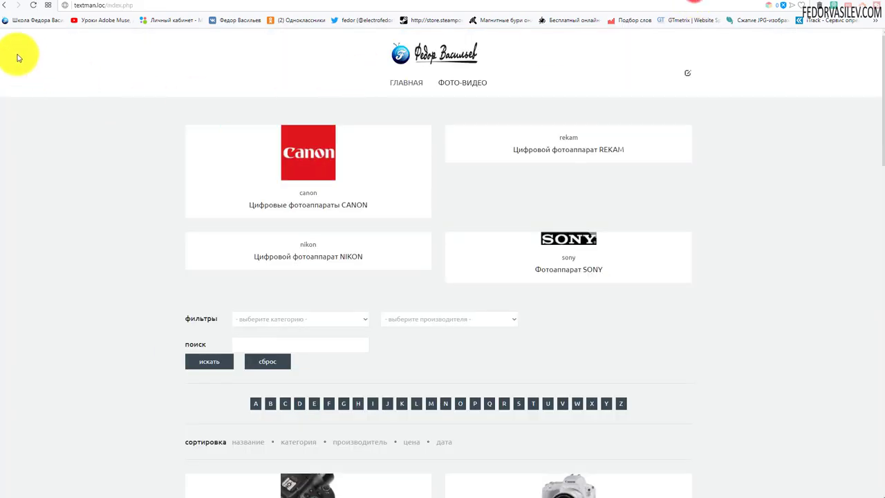
left_click(33, 5)
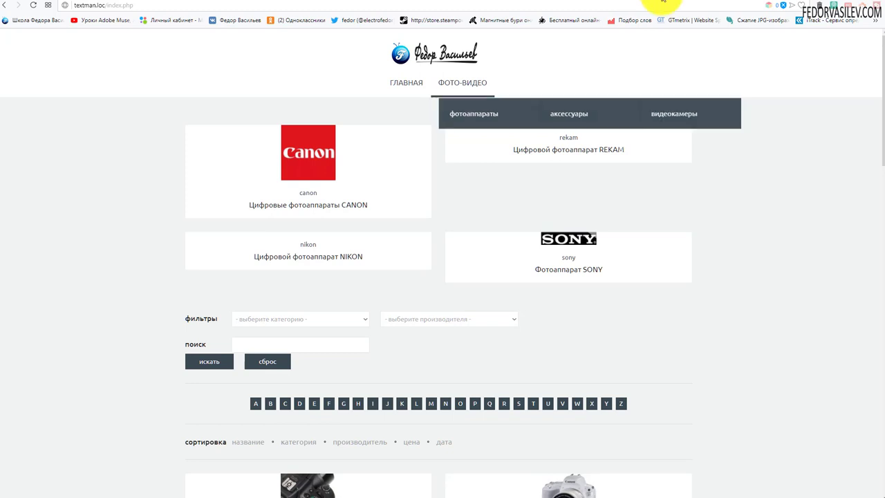
Back in the administration, close the ФОТОАППАРАТЫ item and move ВИДЕОКАМЕРЫ above АКСЕССУАРЫ in the menu item order.
left_click(661, 2)
left_click(332, 82)
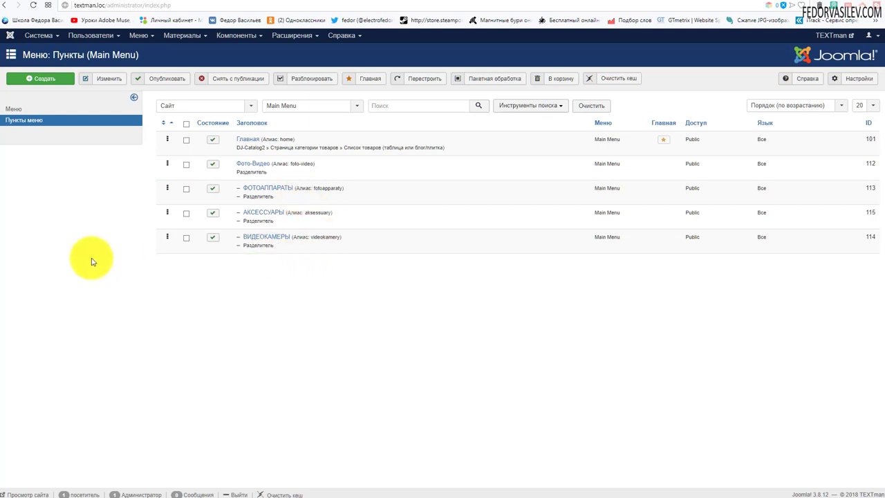
mouse_move(166, 236)
left_mouse_down()
mouse_move(168, 198)
mouse_move(170, 233)
left_mouse_up()
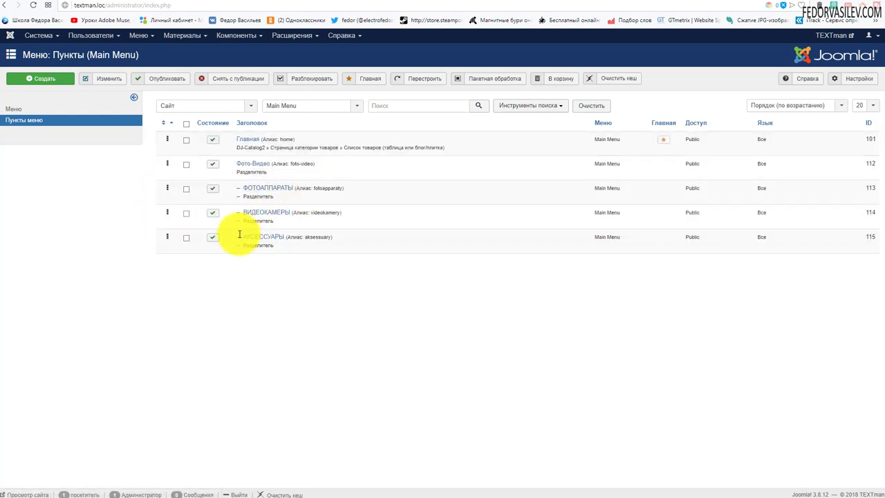
Reload the storefront and check the column order of the Фото-Видео menu.
left_click(699, 1)
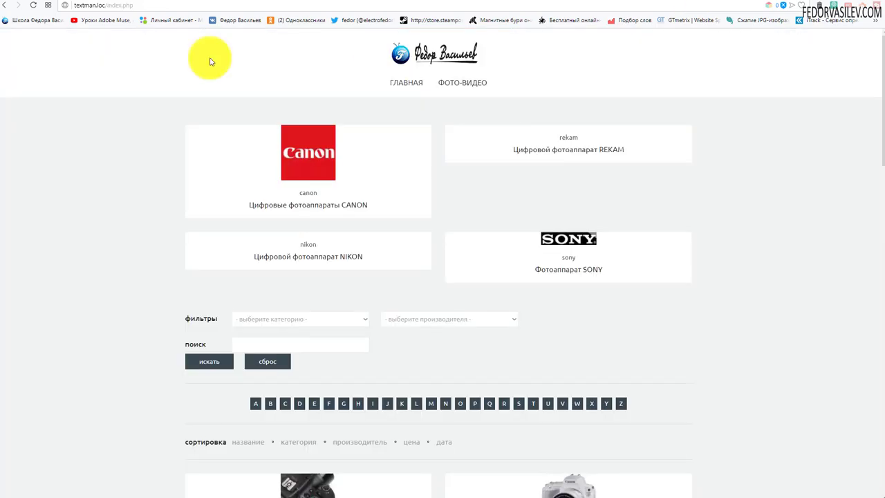
left_click(35, 5)
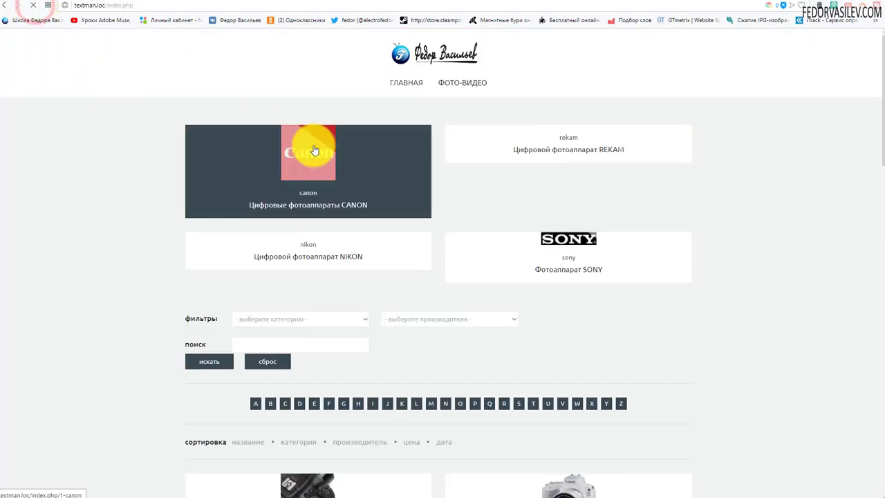
mouse_move(462, 85)
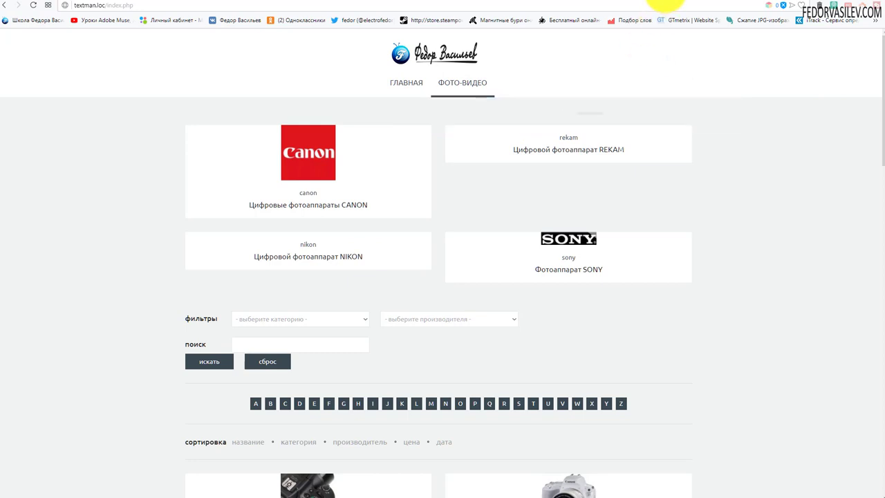
In the administration, create a menu item titled Canon with the DJ-Catalog2 type Список товаров (таблица или блог/плитка).
left_click(667, 2)
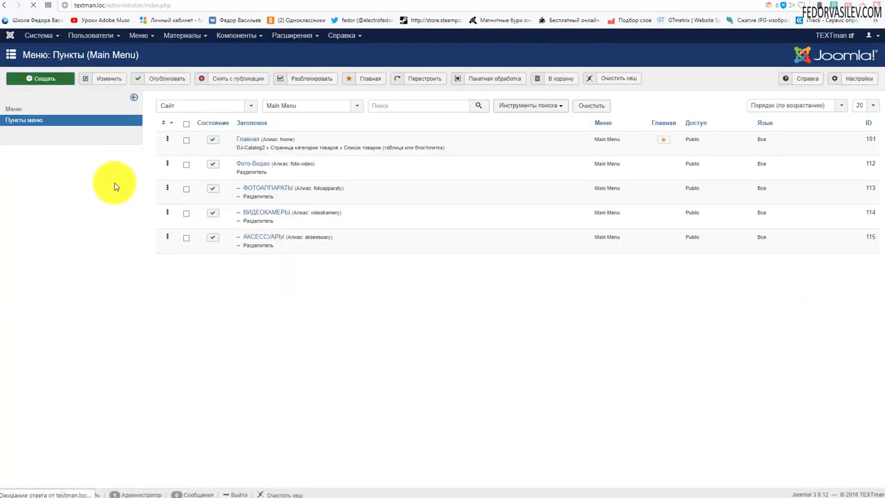
left_click(102, 112)
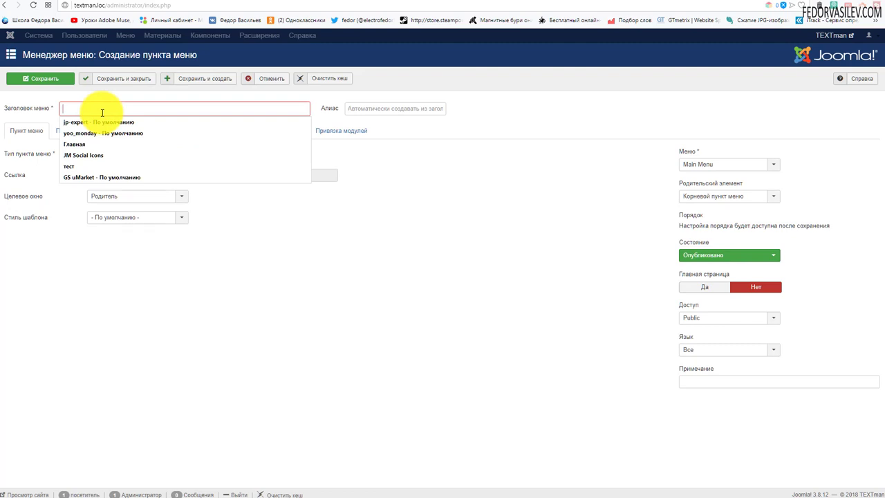
type("Сапоги")
left_click(178, 154)
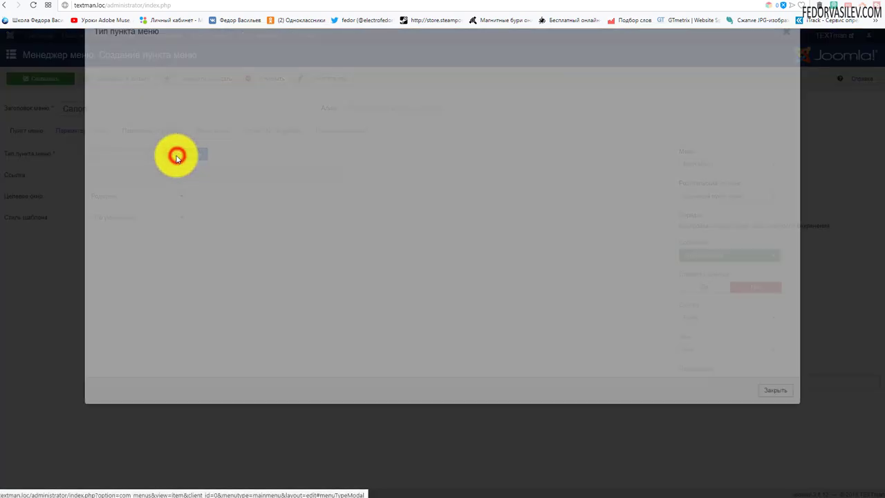
left_click(105, 91)
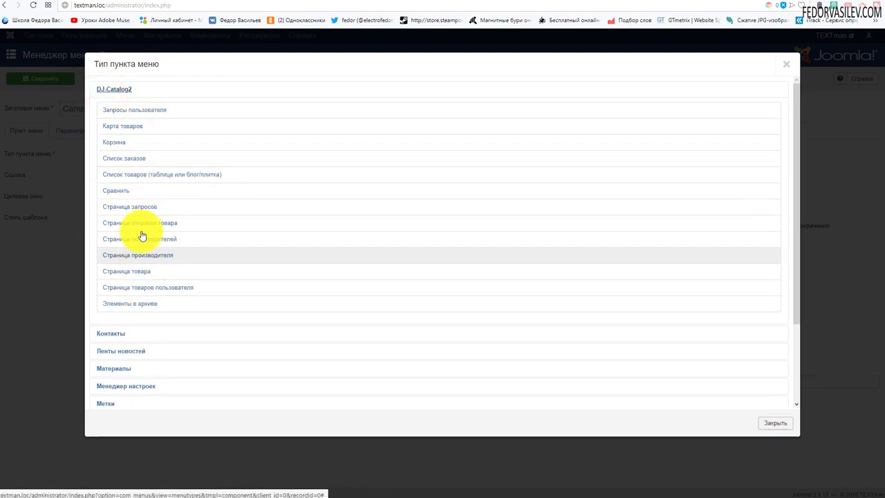
left_click(125, 179)
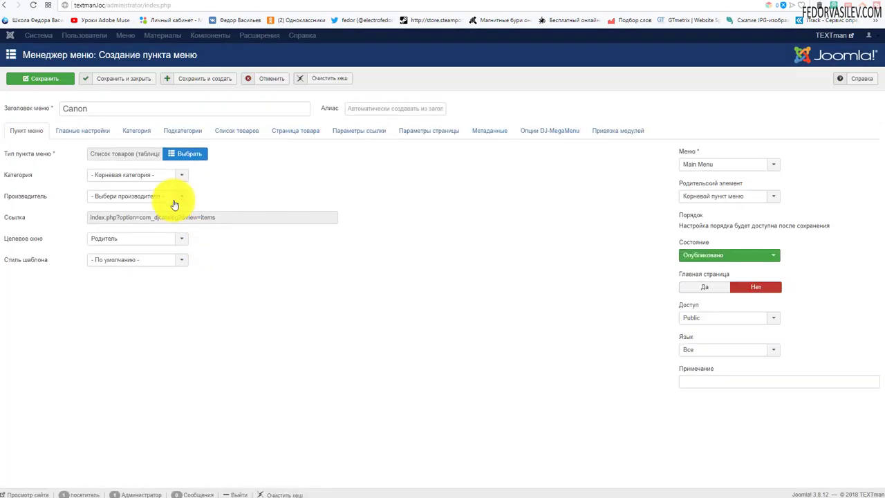
Set the Canon item's category to CANON and its manufacturer to Canon.
left_click(182, 174)
left_click(123, 199)
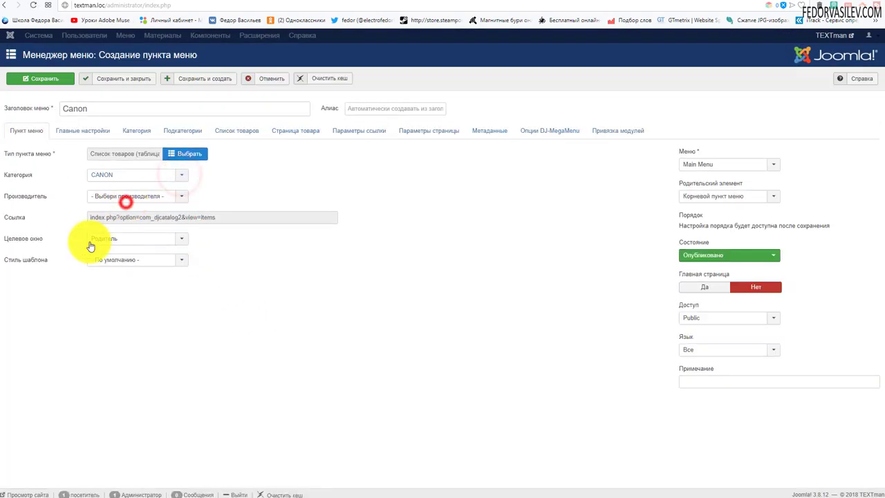
left_click(109, 196)
left_click(109, 217)
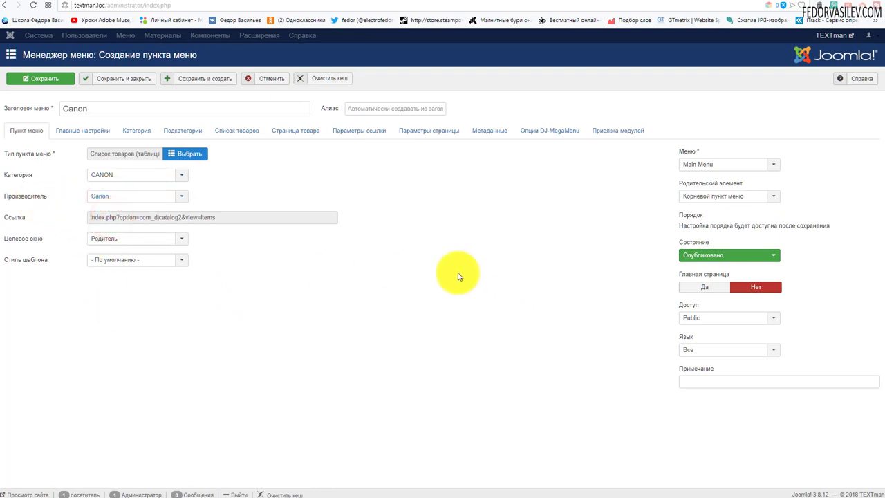
Set Фото-Видео as the Canon item's parent and save the item.
left_click(727, 197)
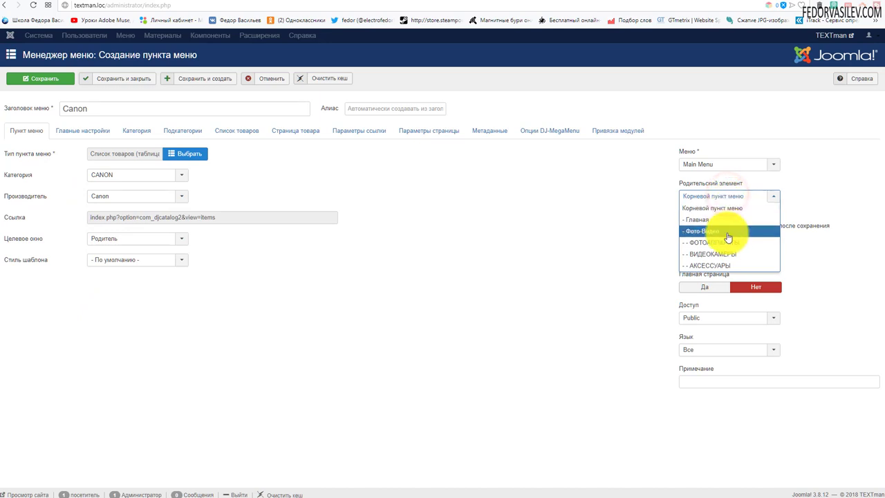
left_click(728, 237)
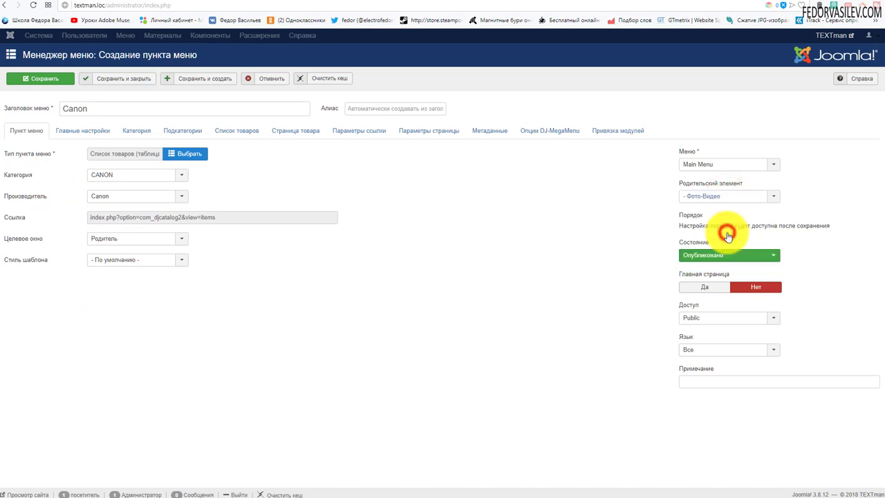
left_click(726, 196)
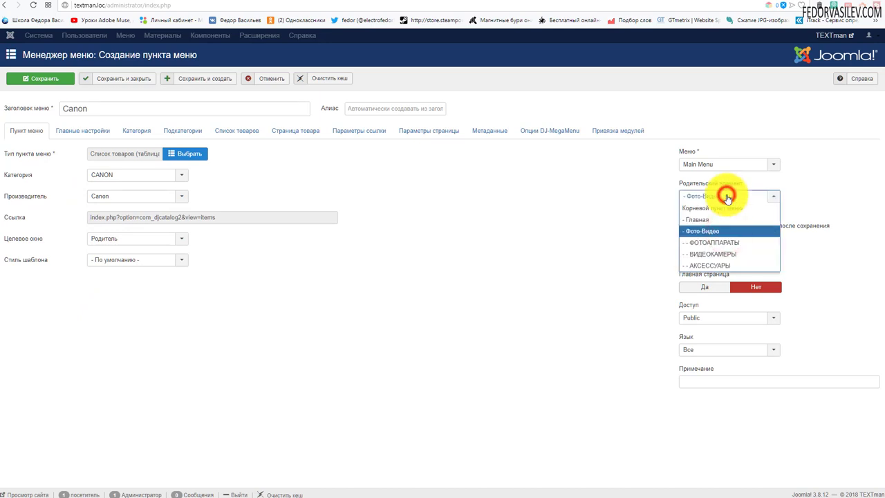
left_click(711, 232)
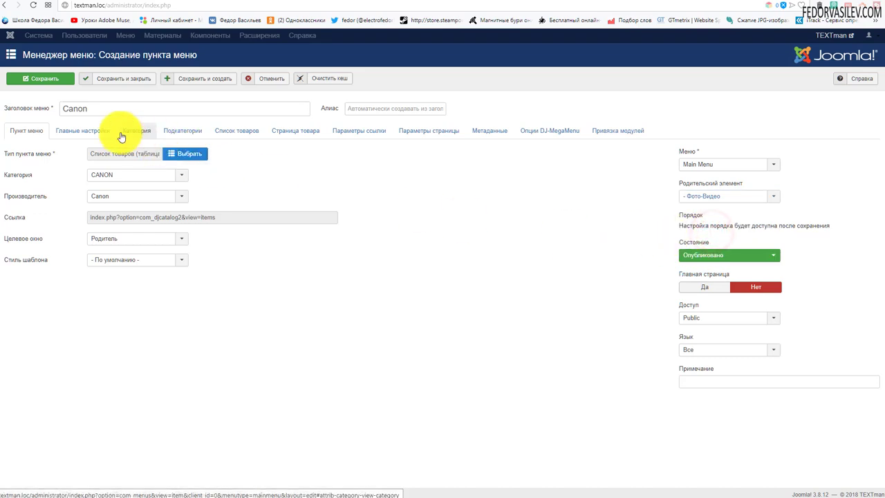
left_click(40, 79)
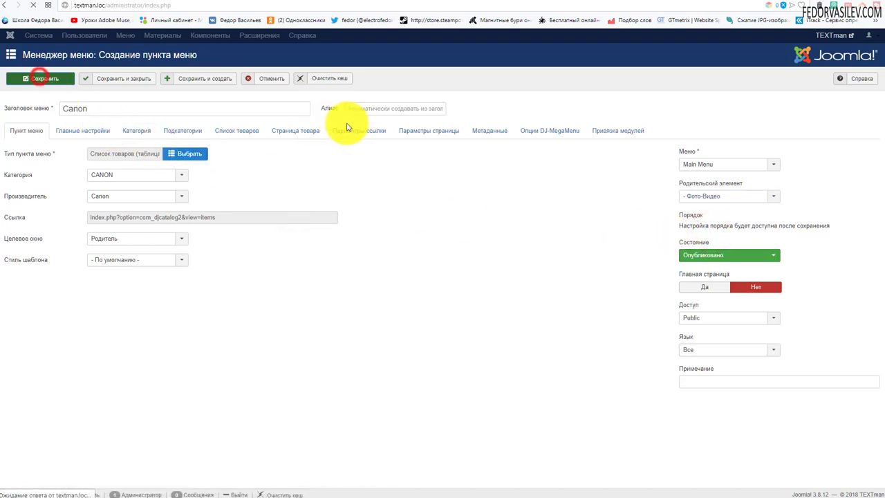
Reload the storefront and check where the Canon item sits in the Фото-Видео menu.
left_click(698, 4)
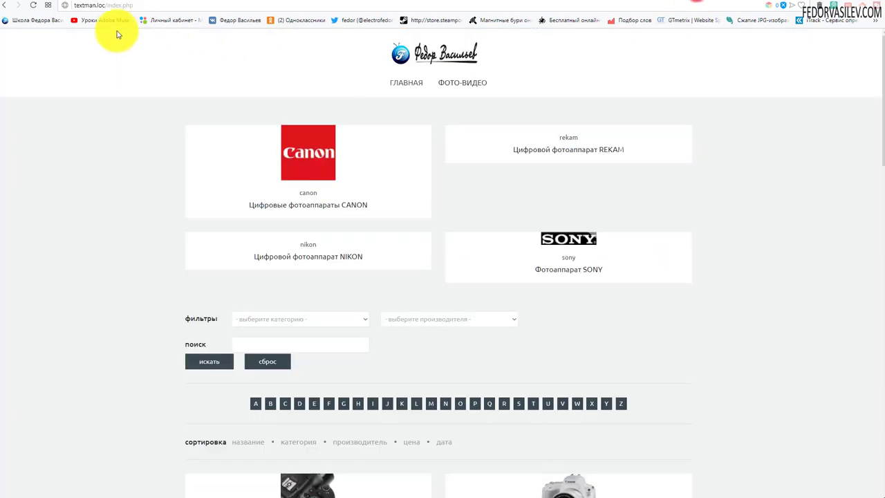
left_click(32, 7)
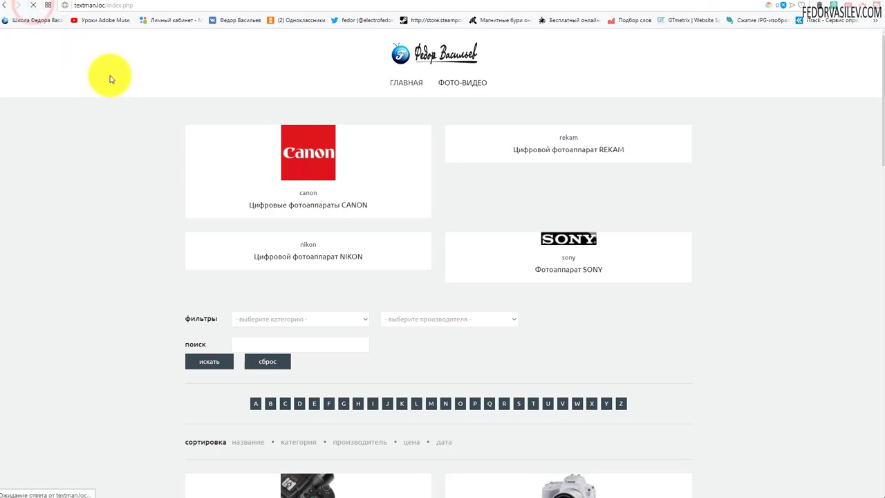
mouse_move(468, 87)
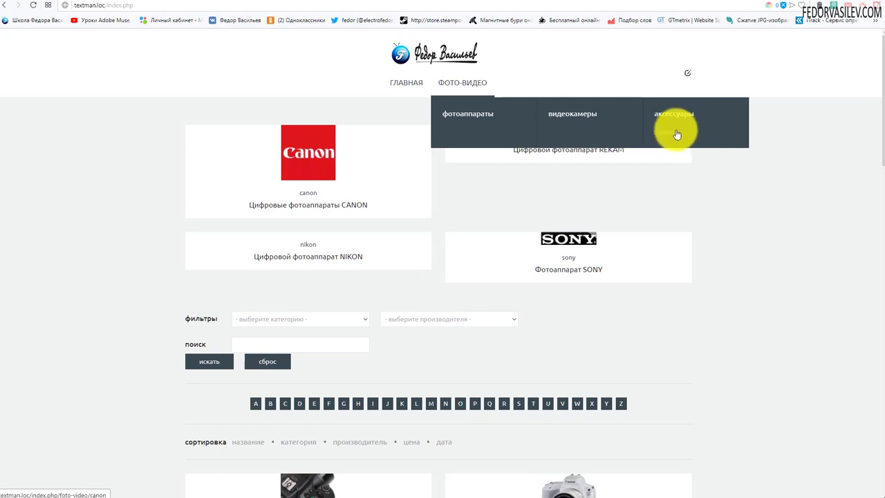
In the administration, move the Canon item directly below ФОТОАППАРАТЫ, then check the Фото-Видео menu on the storefront.
left_click(665, 2)
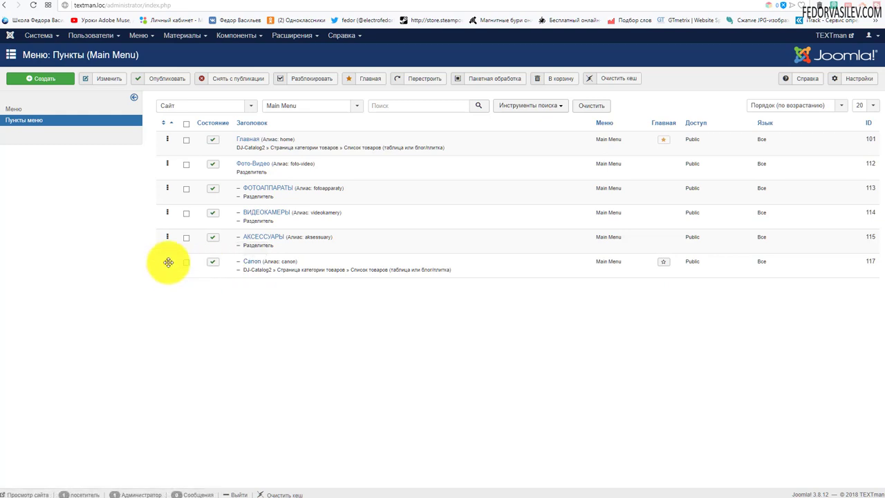
left_click_drag(168, 262, 174, 207)
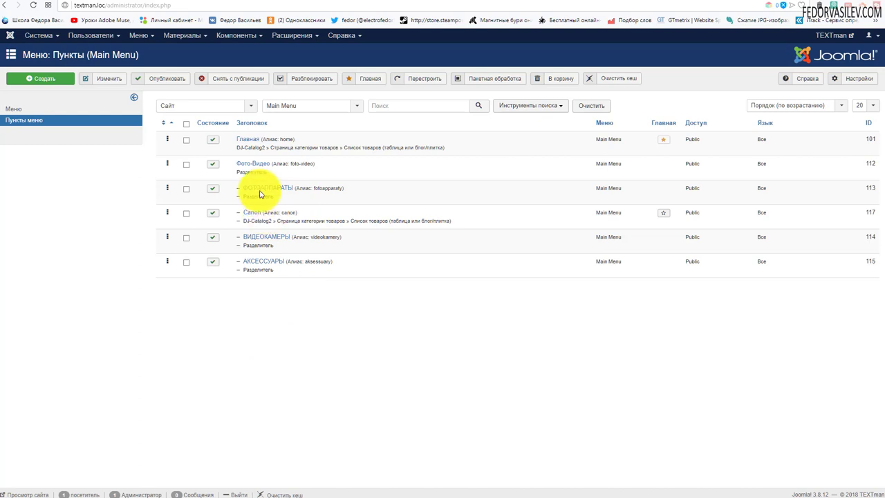
left_click(695, 3)
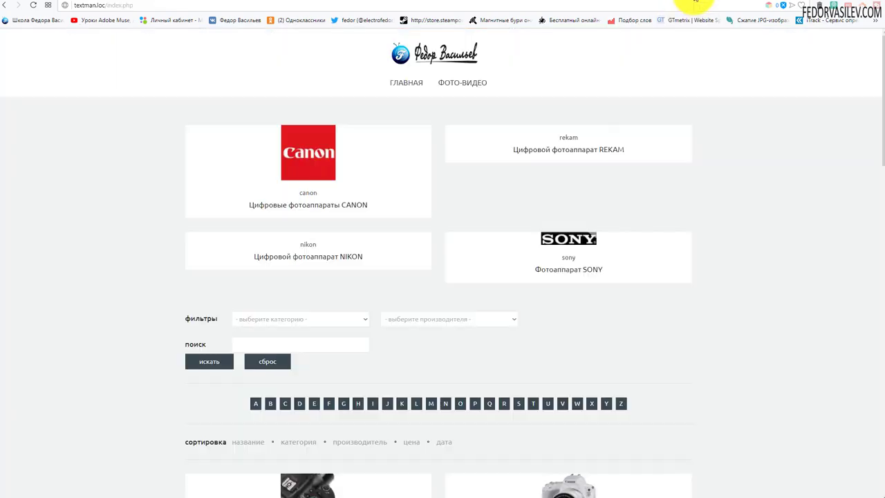
mouse_move(464, 87)
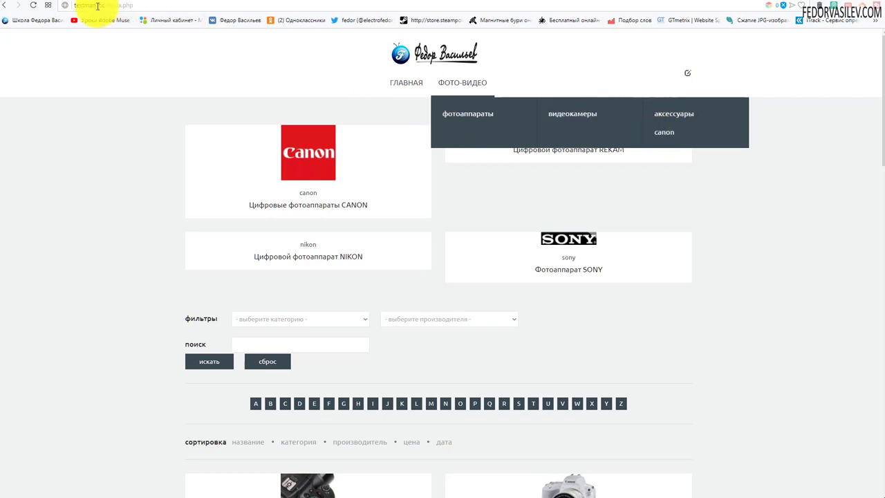
Reload the storefront, open canon under фотоаппараты in the Фото-Видео menu, and review the page's description, logo and product list.
left_click(31, 7)
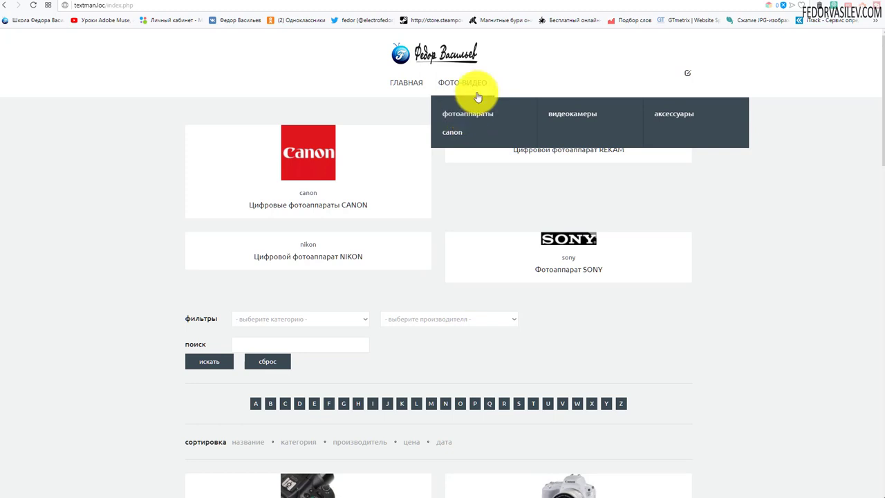
left_click(450, 132)
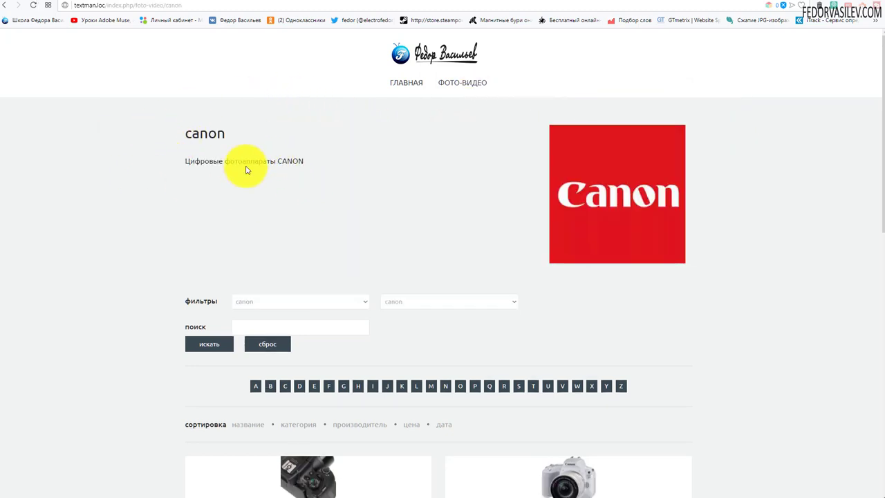
left_click_drag(180, 131, 306, 178)
left_click(430, 228)
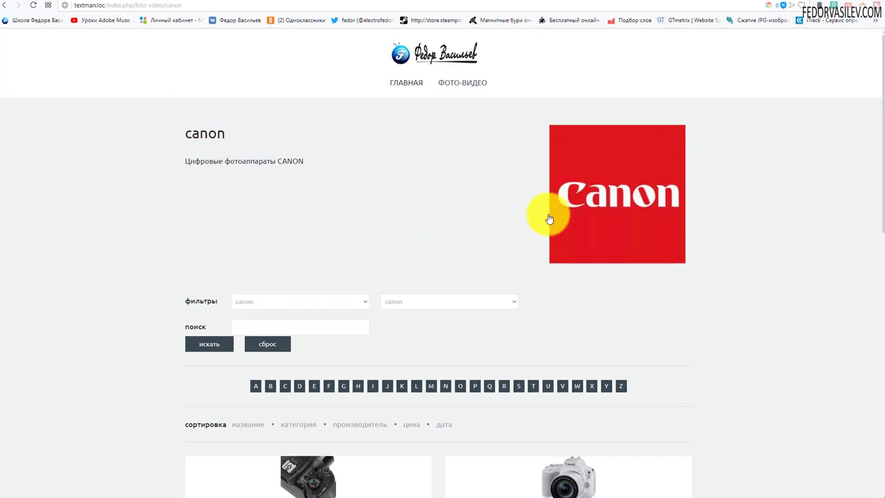
scroll(350, 160, "down", 2)
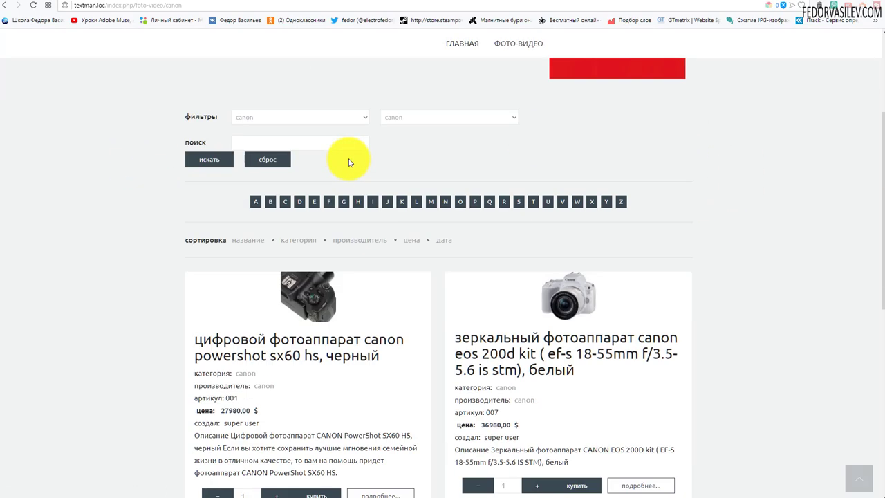
scroll(148, 185, "up", 2)
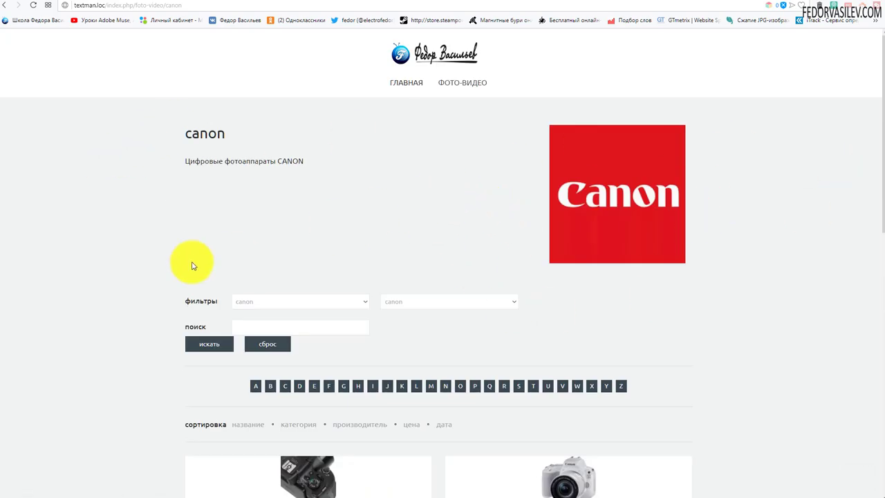
scroll(325, 174, "down", 3)
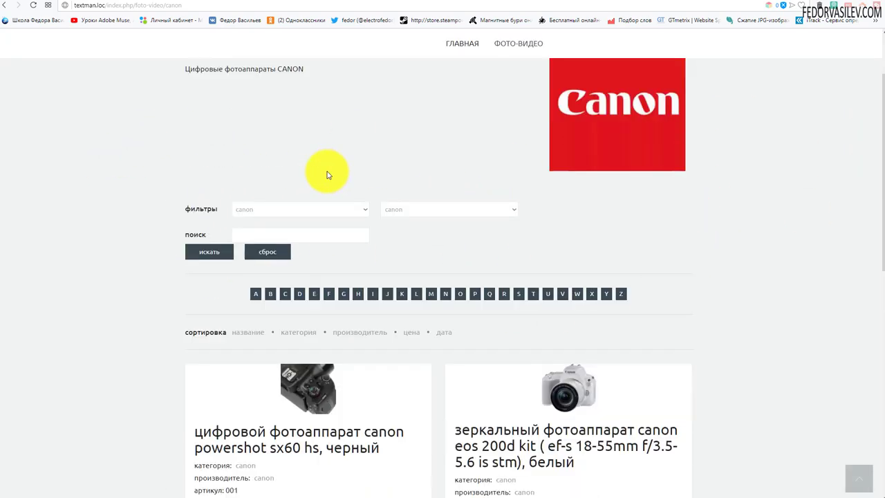
scroll(245, 148, "down", 3)
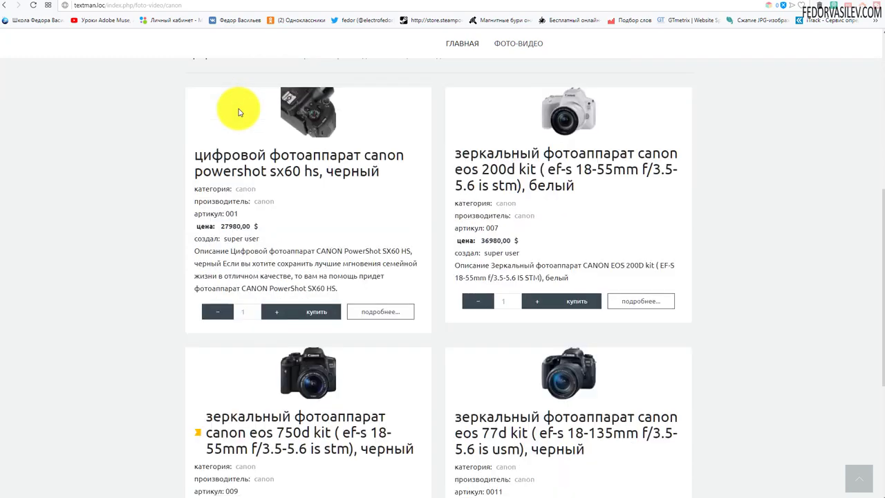
scroll(209, 237, "up", 4)
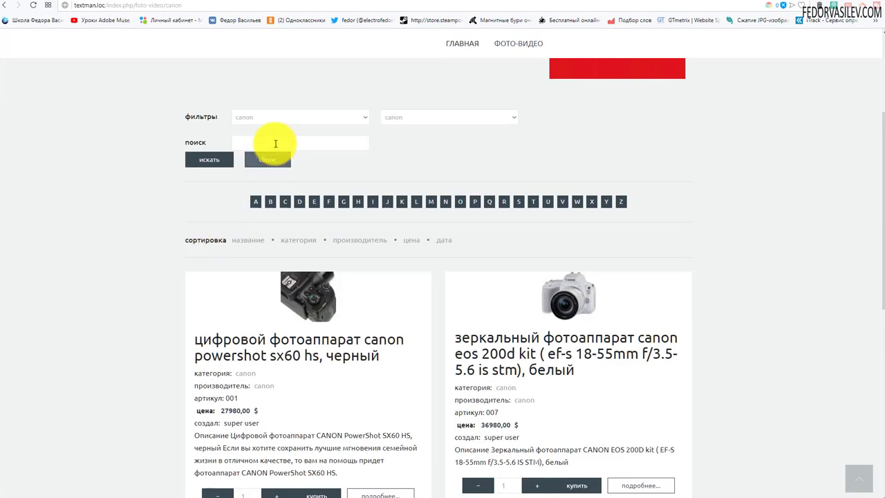
Check the category filter choices on the Canon page and look through its products down to the end of the list.
left_click(257, 118)
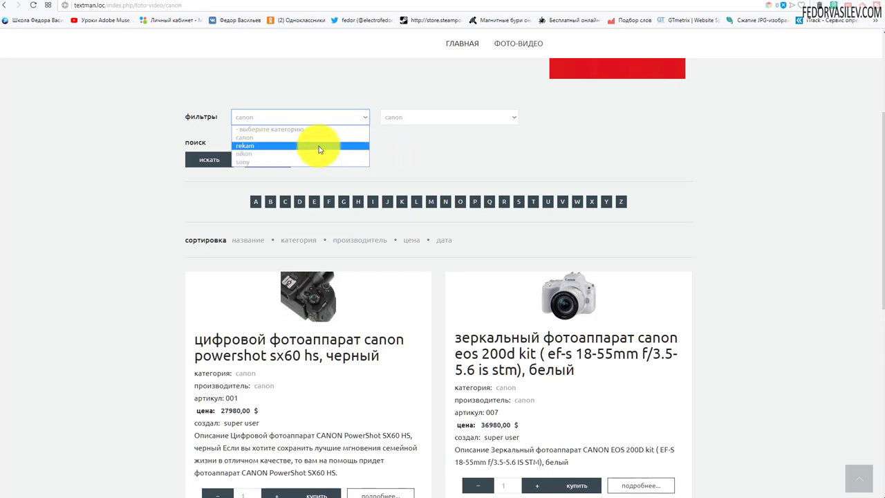
left_click(447, 152)
scroll(325, 159, "up", 3)
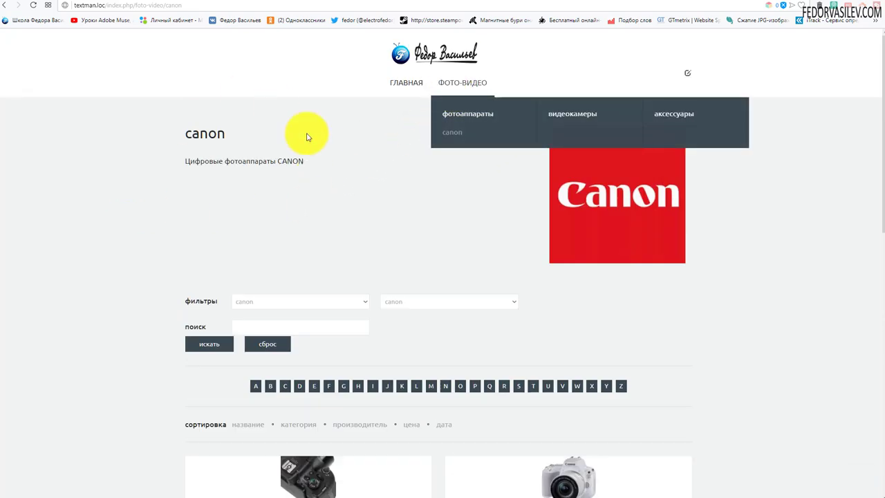
left_click_drag(181, 304, 498, 320)
scroll(314, 266, "down", 3)
scroll(315, 266, "down", 6)
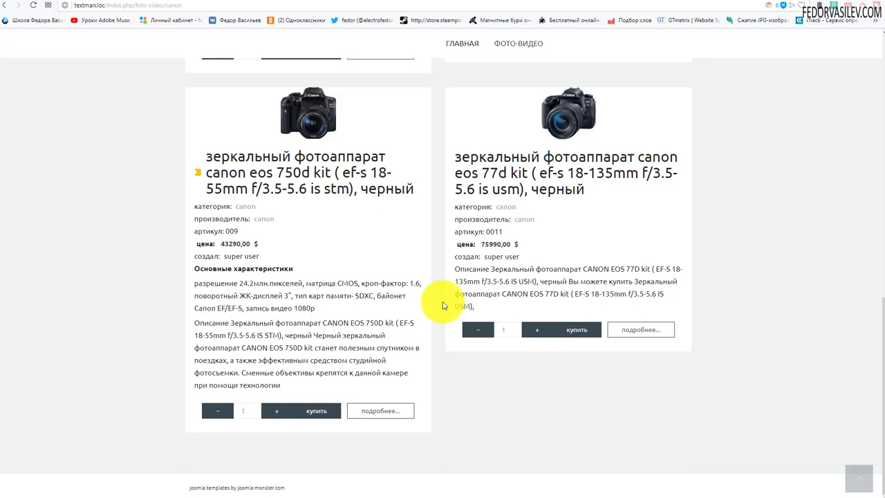
scroll(443, 305, "up", 10)
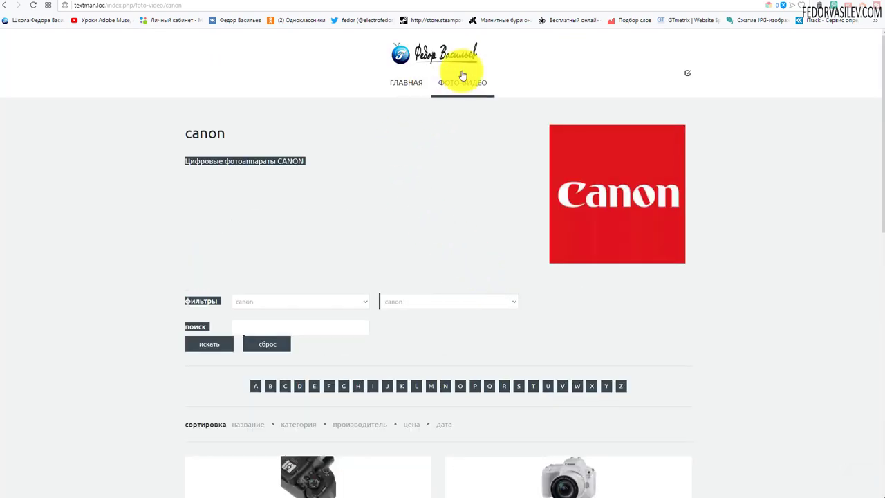
mouse_move(461, 80)
In the administration, save a copy of the Canon menu item and set the copy to published.
left_click(666, 3)
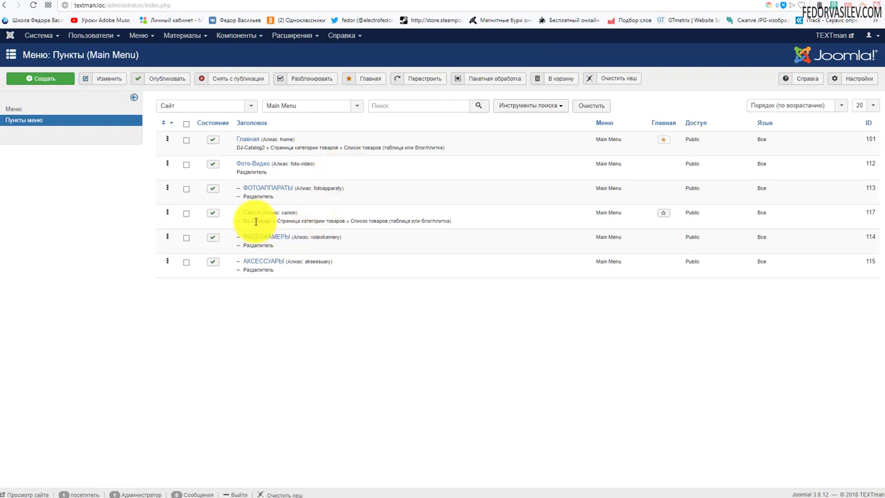
left_click(251, 213)
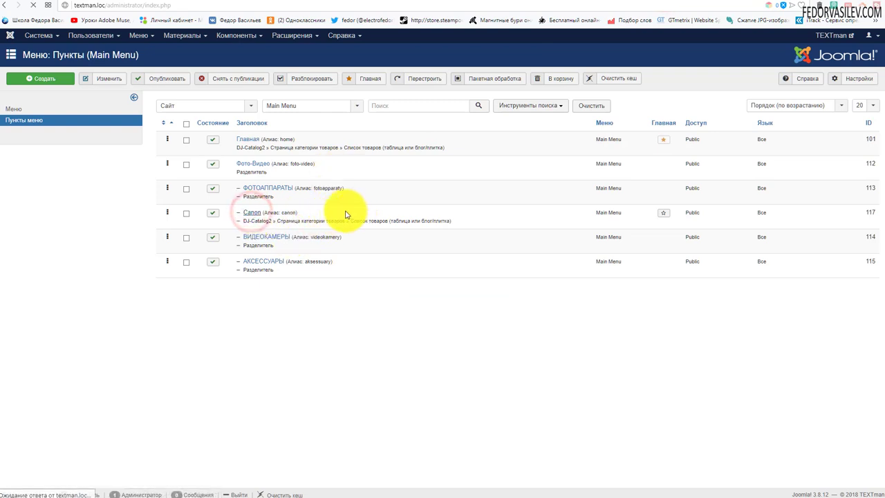
left_click(280, 79)
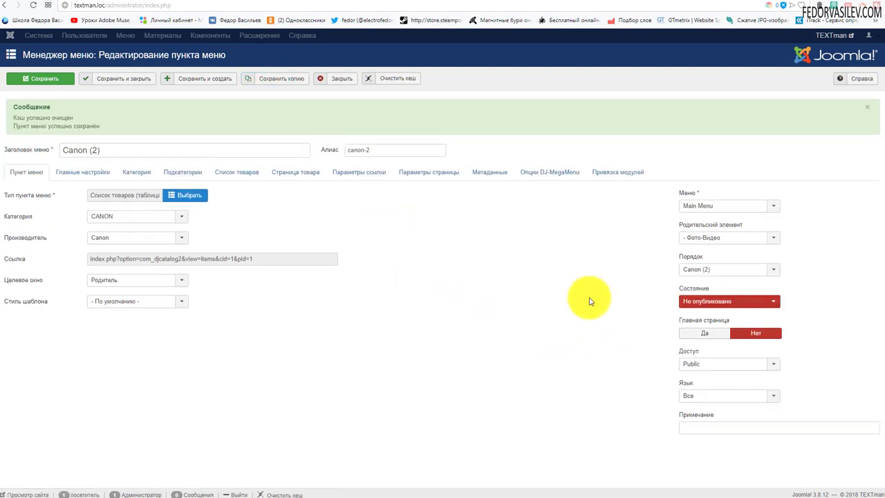
left_click(731, 305)
left_click(719, 310)
left_click(712, 271)
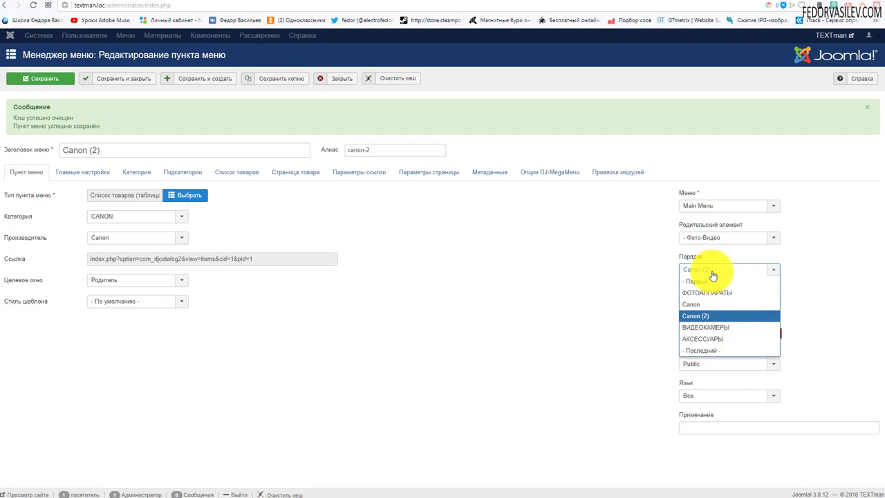
left_click(712, 271)
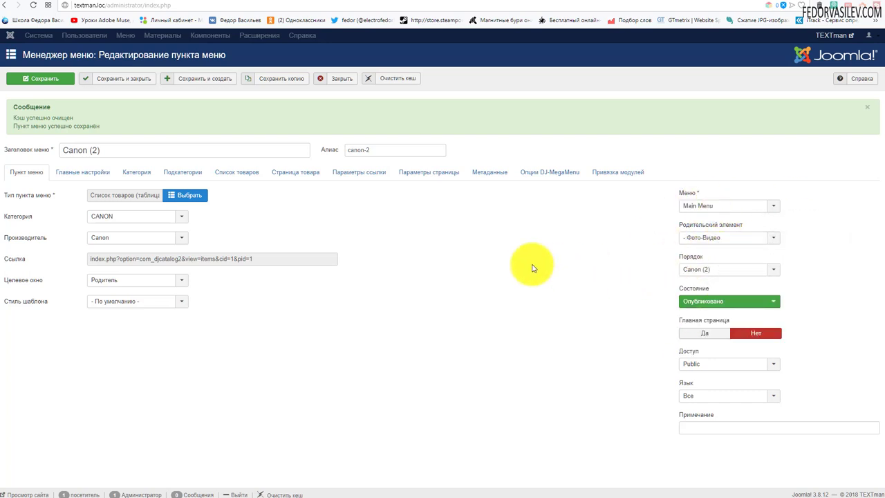
Clear the copied item's alias, then set its category to SONY and its manufacturer to Sony.
triple_click(384, 149)
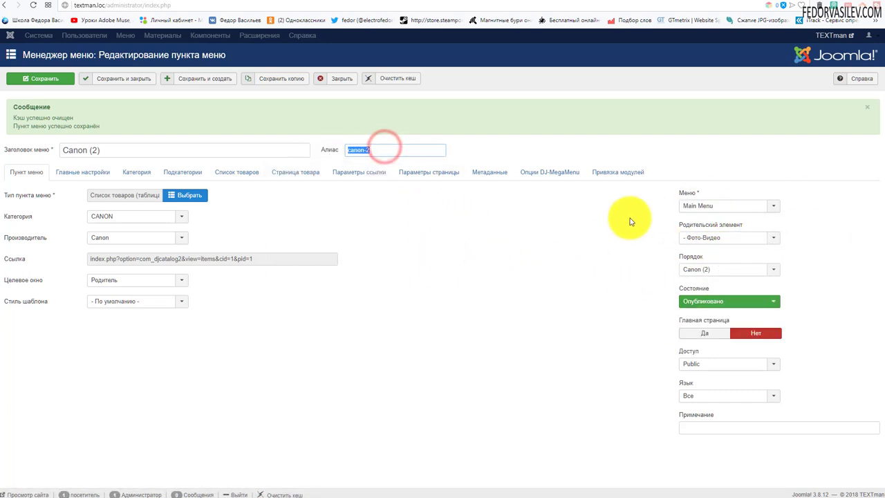
key("BackSpace")
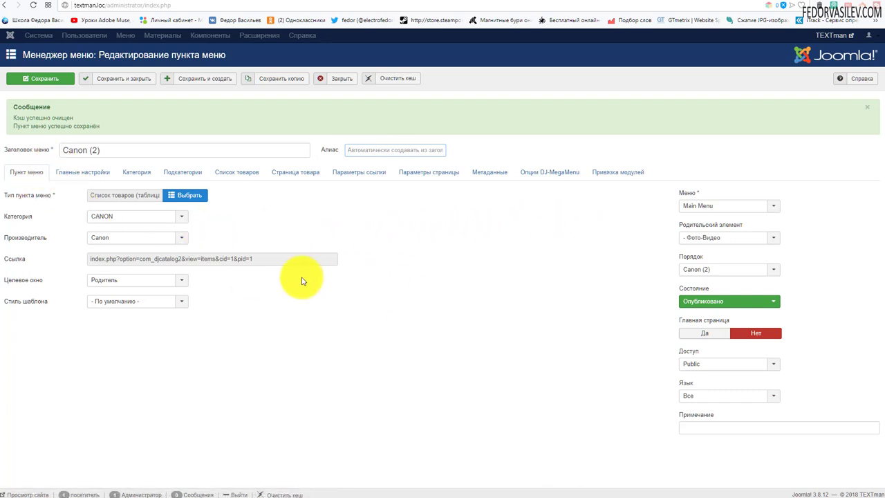
left_click(176, 216)
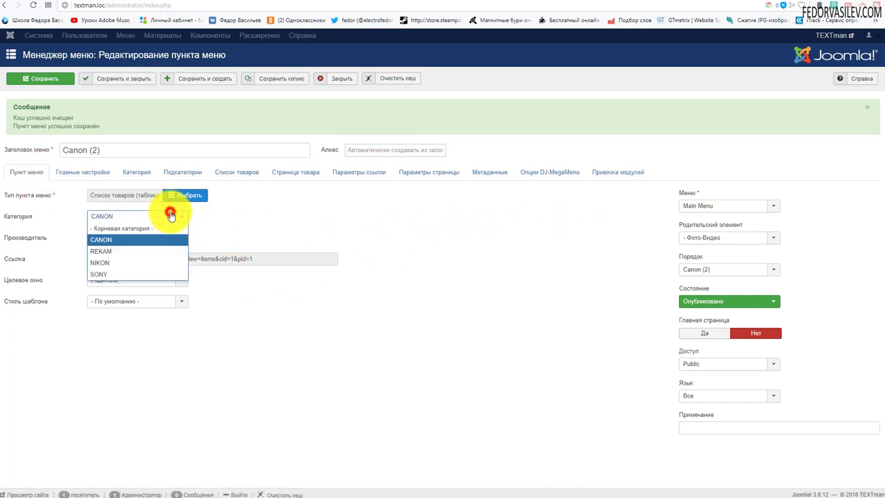
left_click(125, 274)
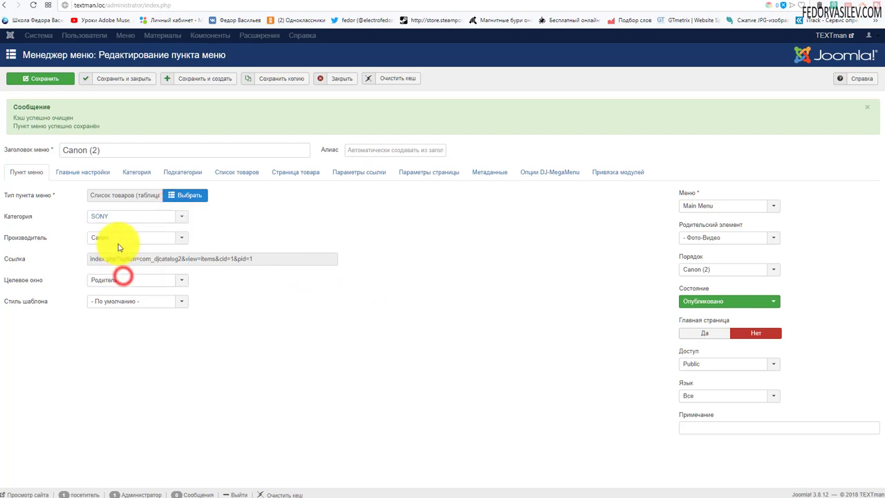
left_click(118, 238)
left_click(117, 271)
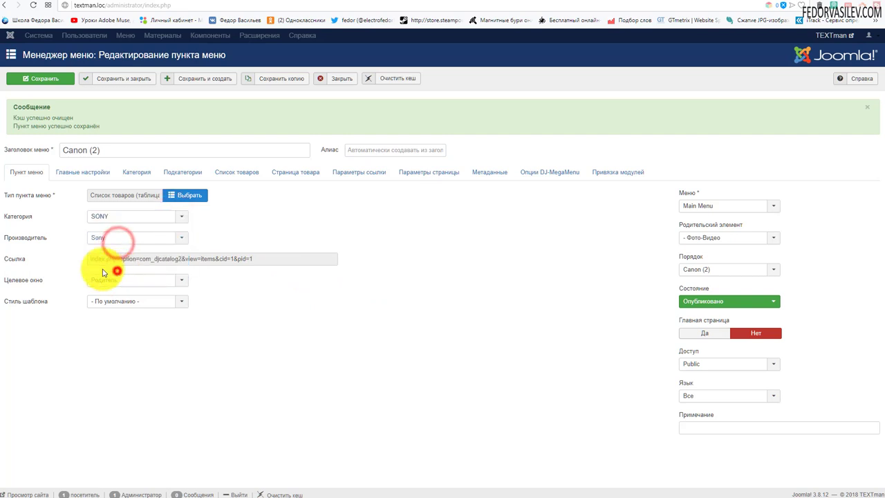
Title the copied menu item Sony and save it.
triple_click(109, 152)
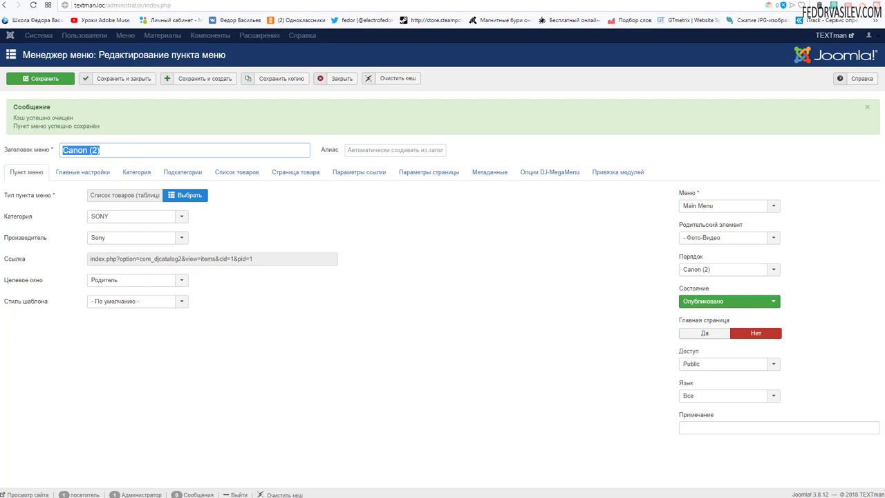
type("So")
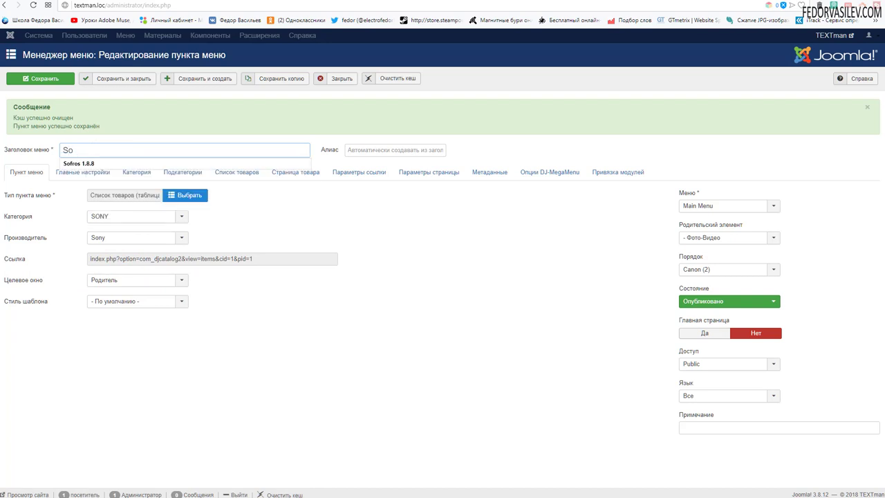
type("ny")
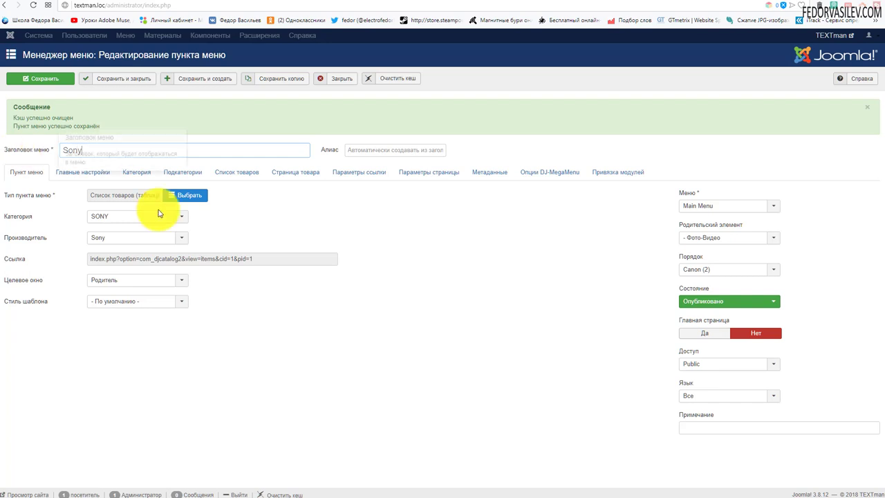
left_click(42, 78)
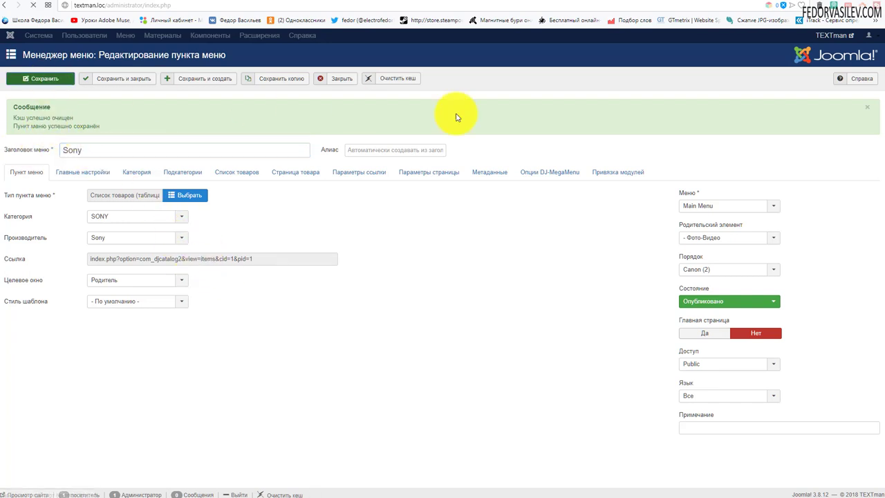
Open the storefront's home page and check the links and column headings in the Фото-Видео menu.
left_click(685, 4)
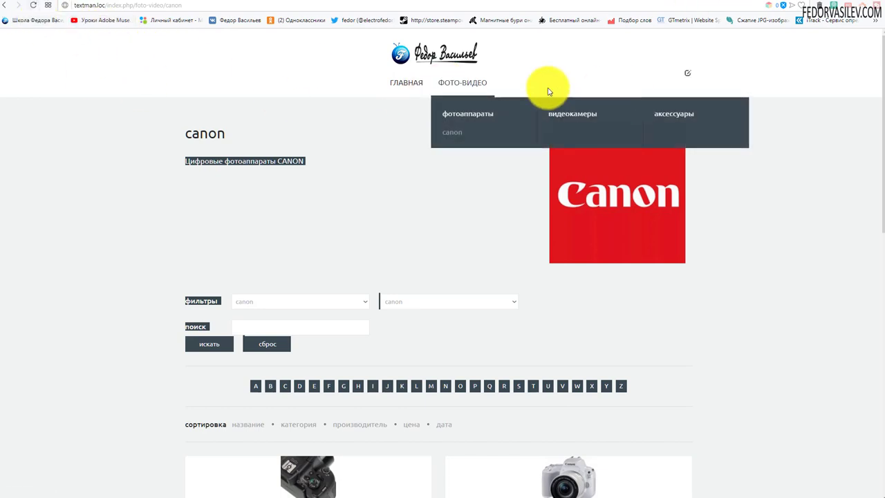
left_click(384, 83)
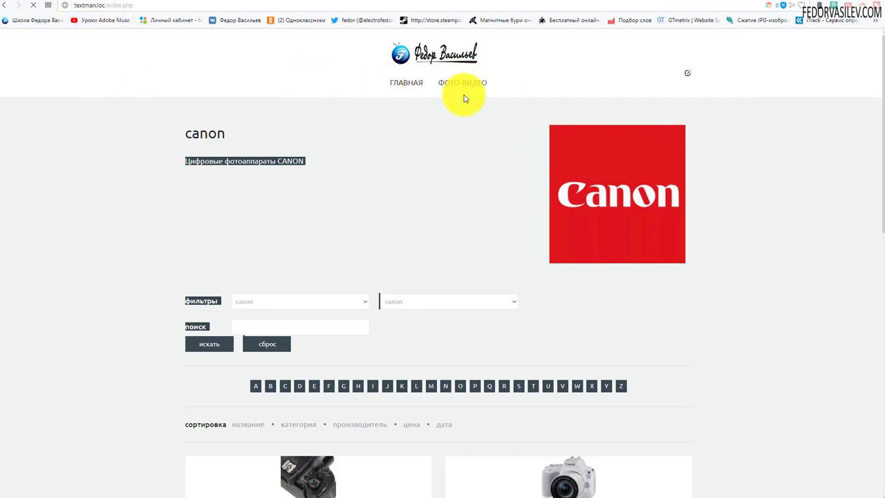
mouse_move(477, 88)
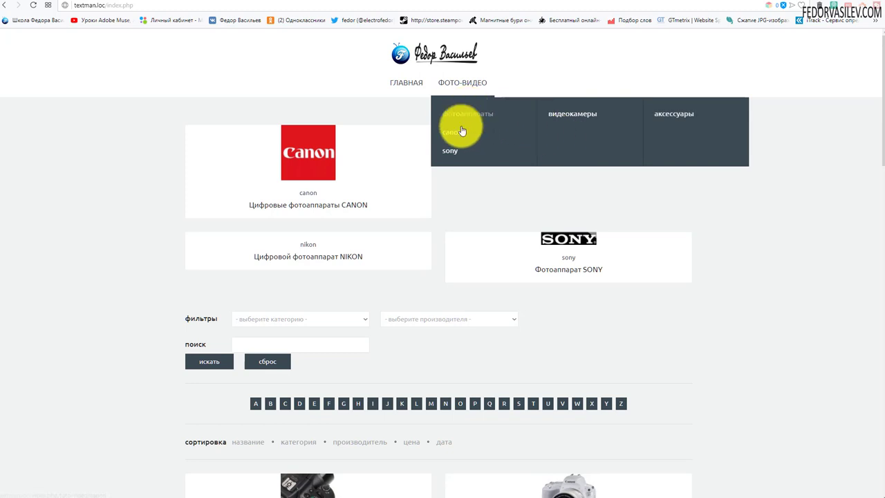
left_click(553, 75)
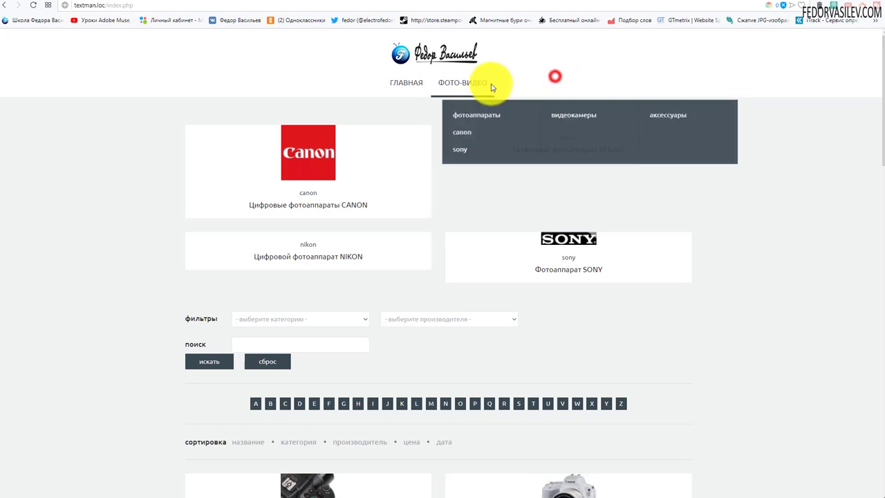
left_click(566, 116)
left_click(660, 115)
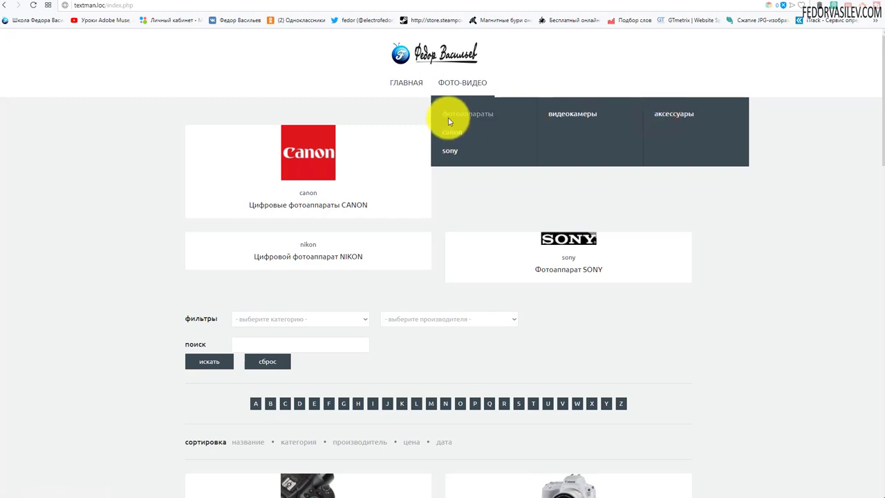
Open sony from the Фото-Видео menu and review its category page and products.
left_click(450, 155)
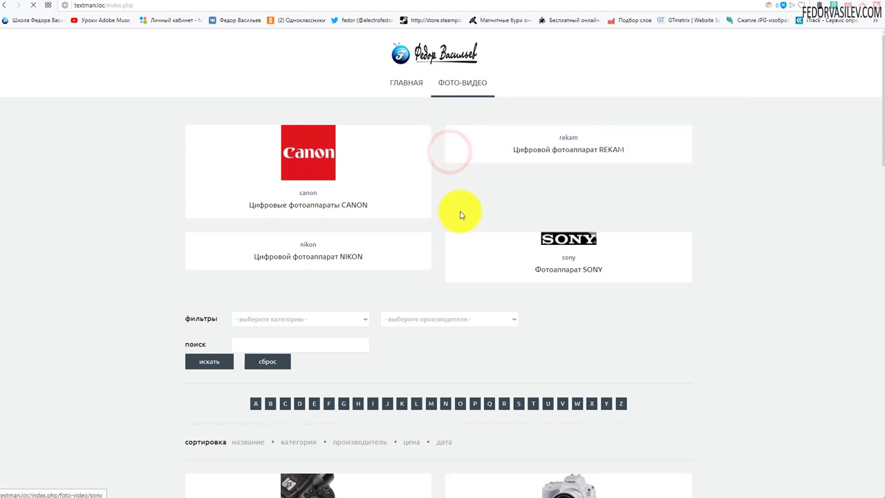
scroll(387, 149, "down", 3)
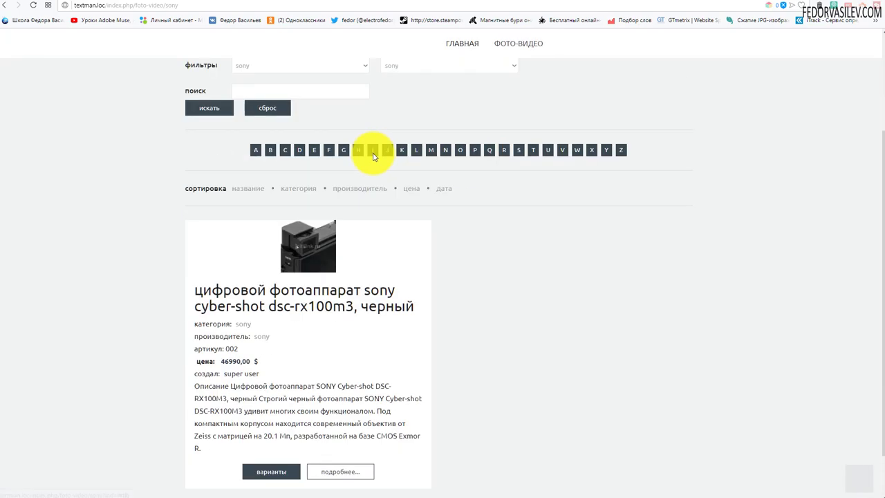
scroll(231, 256, "up", 3)
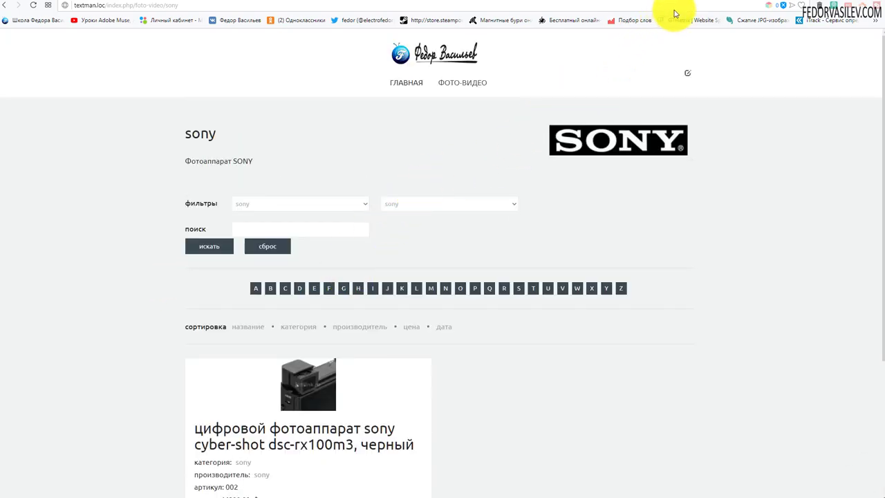
mouse_move(474, 86)
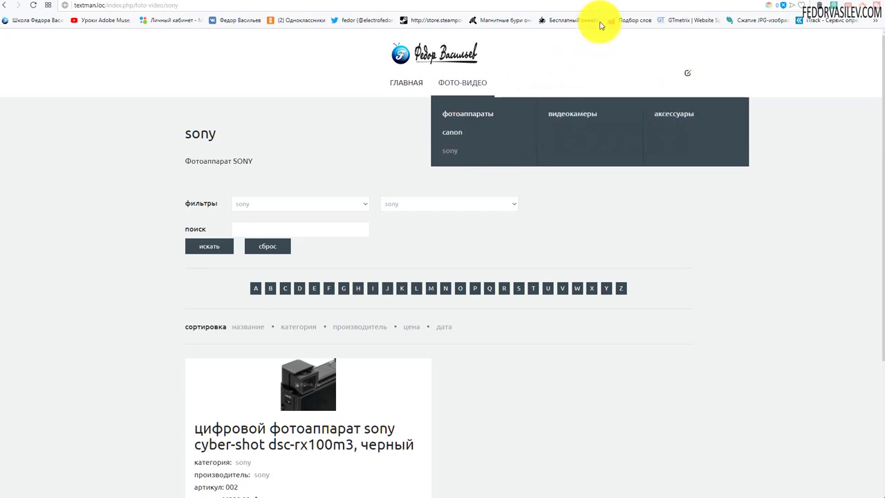
Close the open menu item in the Joomla administrator and check the top menu on the storefront's home page.
left_click(667, 2)
left_click(349, 78)
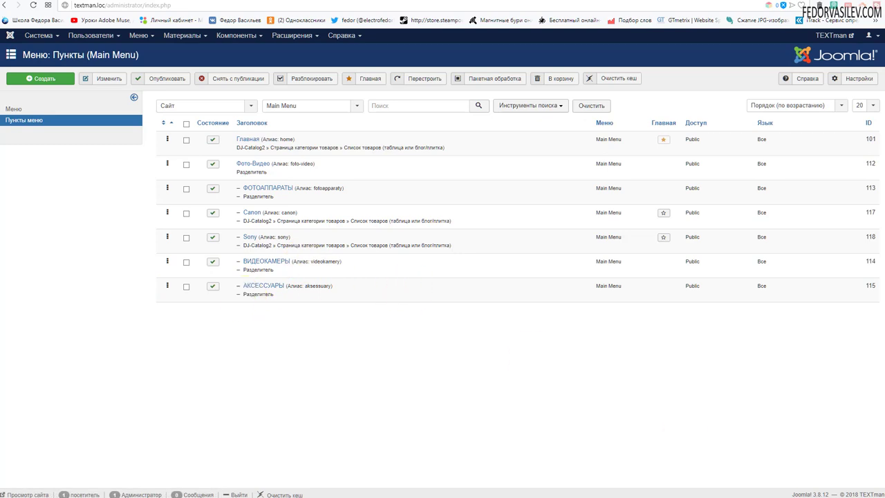
key("ctrl+Tab")
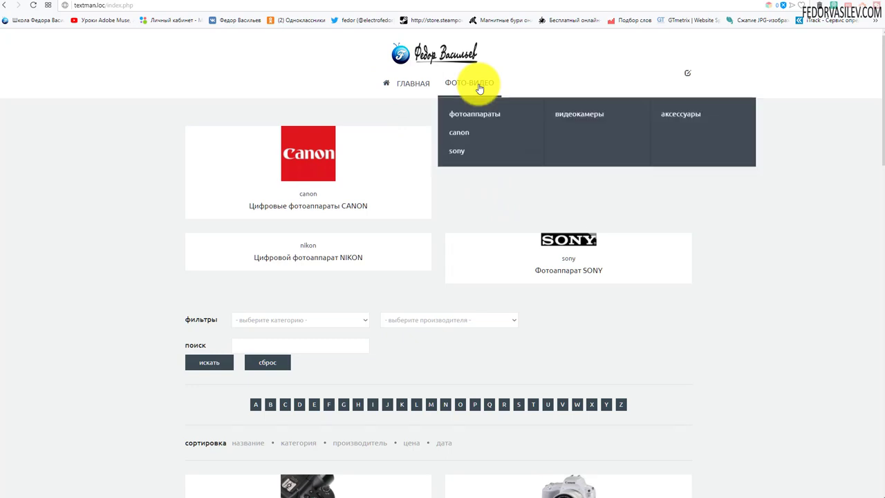
left_click(665, 2)
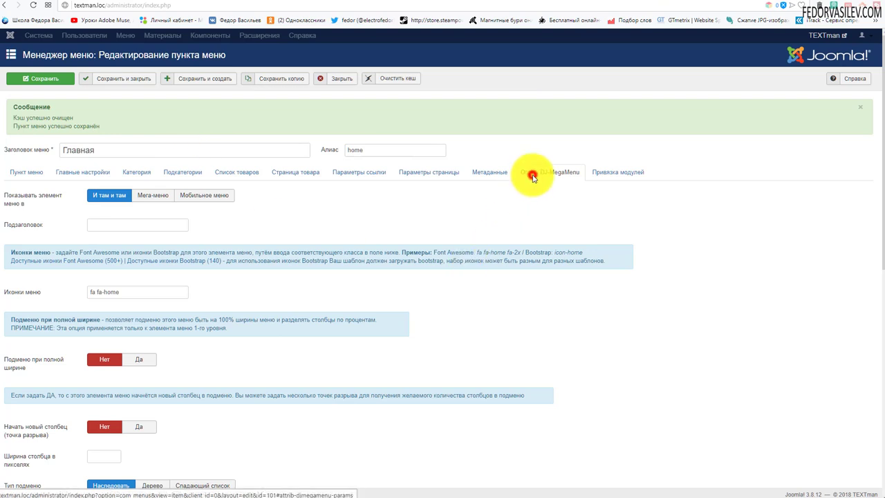
Examine the menu icon instructions and the Font Awesome and Bootstrap class examples in Главная's DJ-MegaMenu options.
left_click(532, 177)
scroll(242, 242, "down", 1)
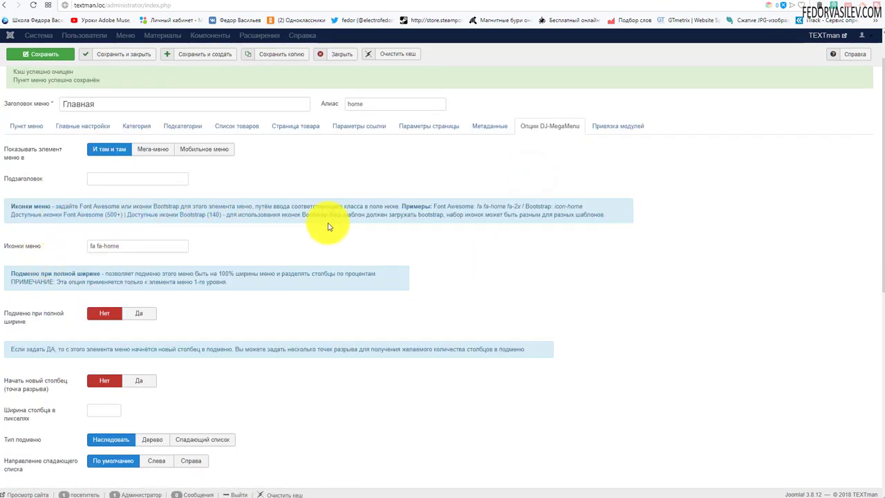
left_click_drag(604, 214, 402, 206)
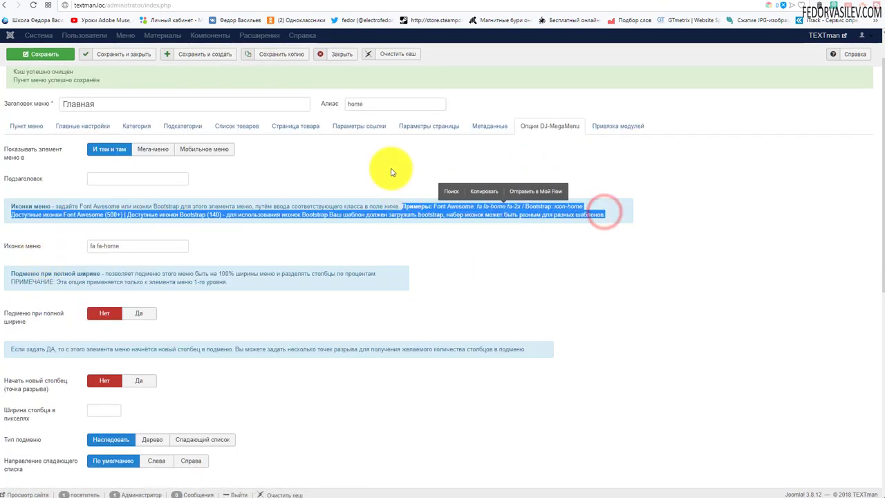
left_click(391, 171)
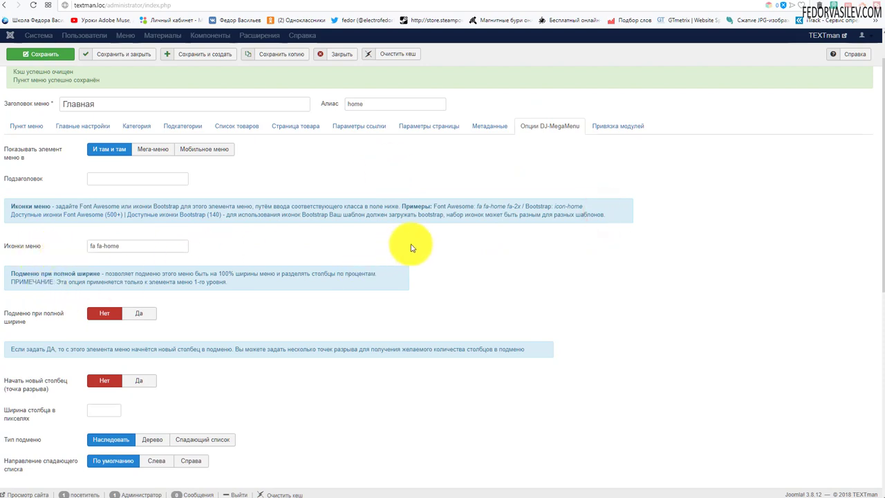
left_click_drag(477, 205, 508, 205)
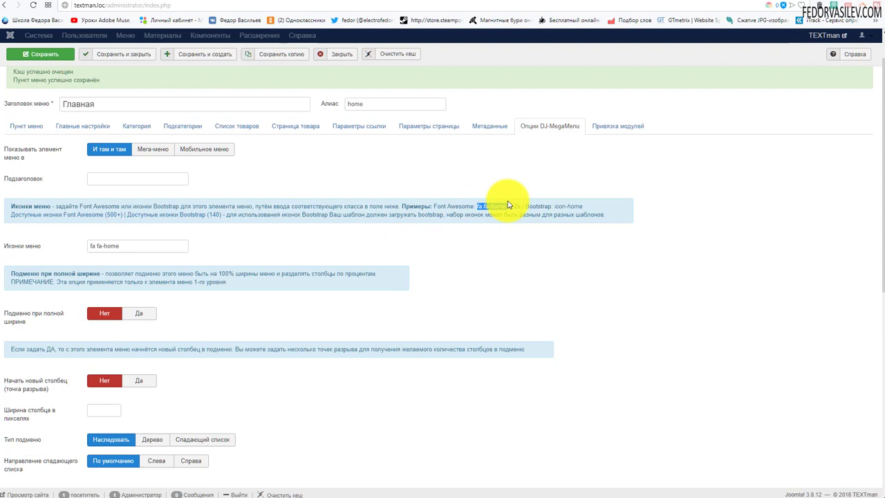
left_click(476, 171)
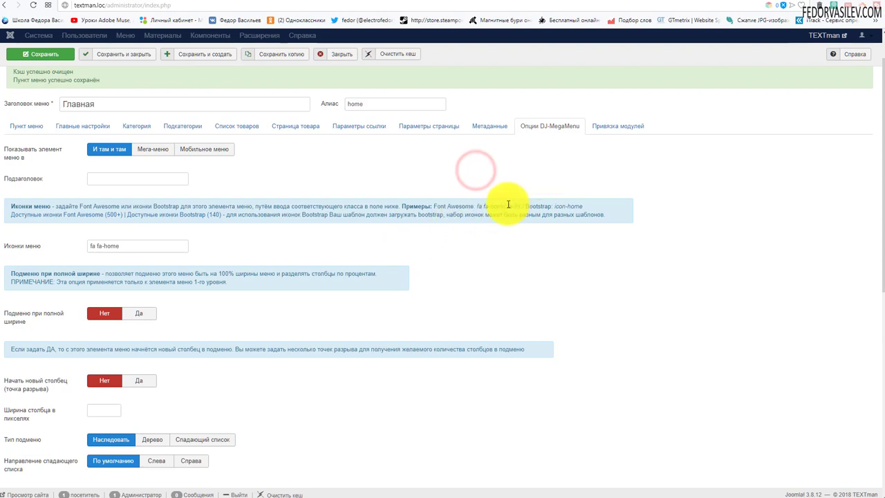
left_click_drag(520, 206, 521, 206)
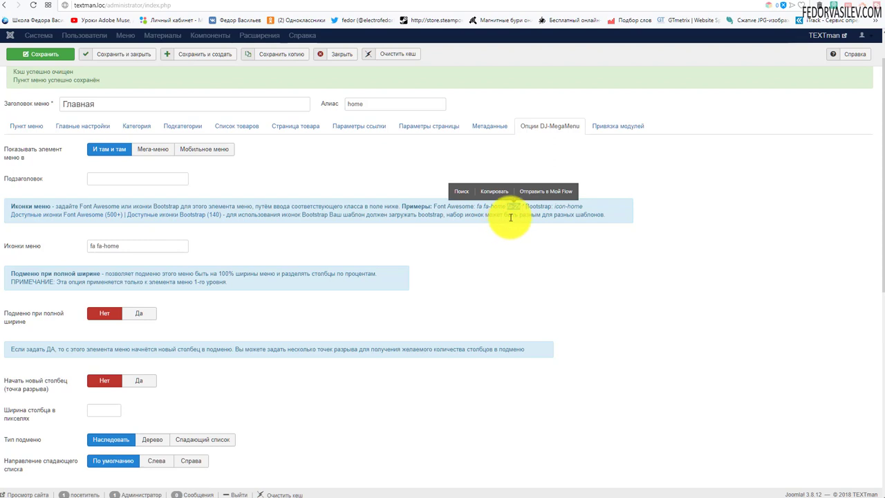
left_click(518, 207)
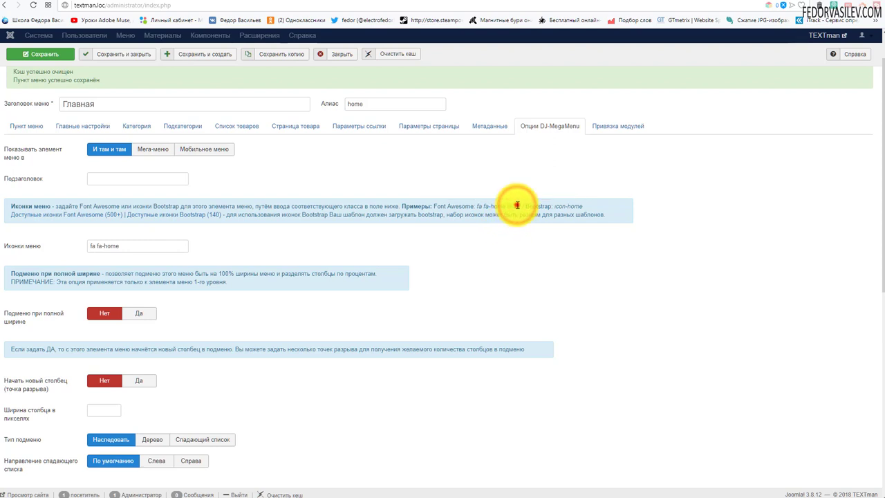
double_click(517, 206)
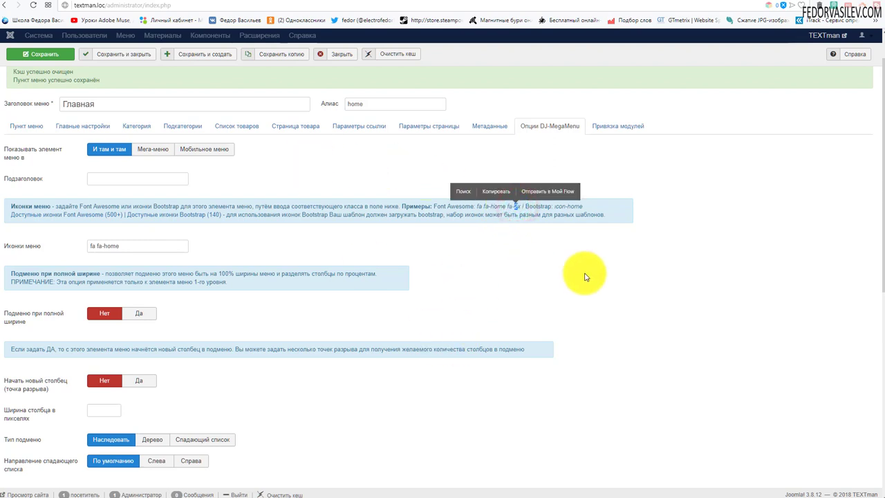
left_click(310, 247)
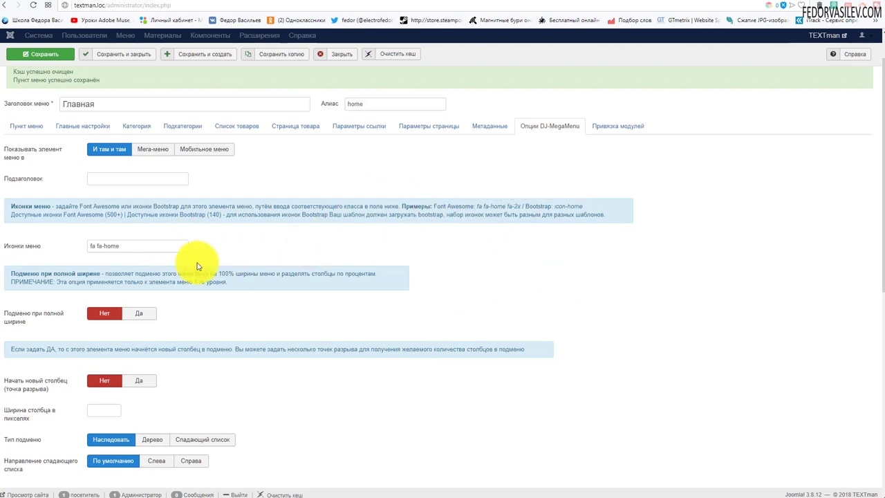
Open the list of available Font Awesome icons and browse it, comparing with the storefront's menu.
left_click(70, 221)
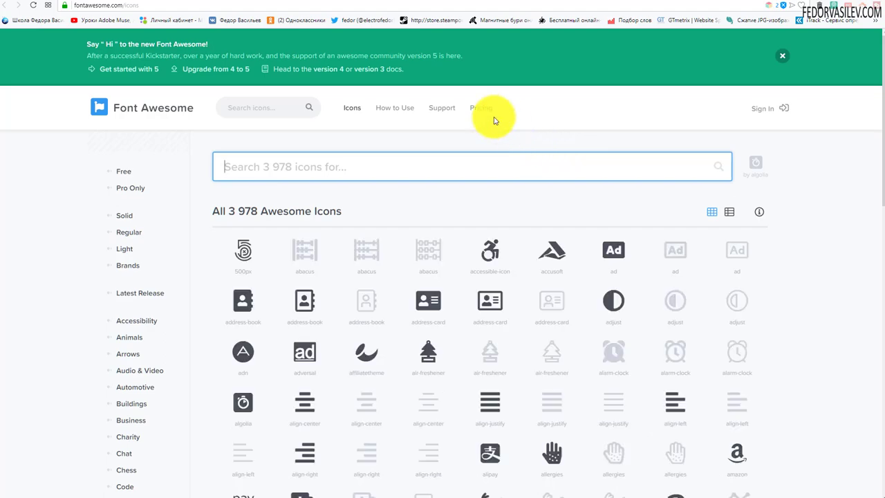
scroll(546, 281, "down", 2)
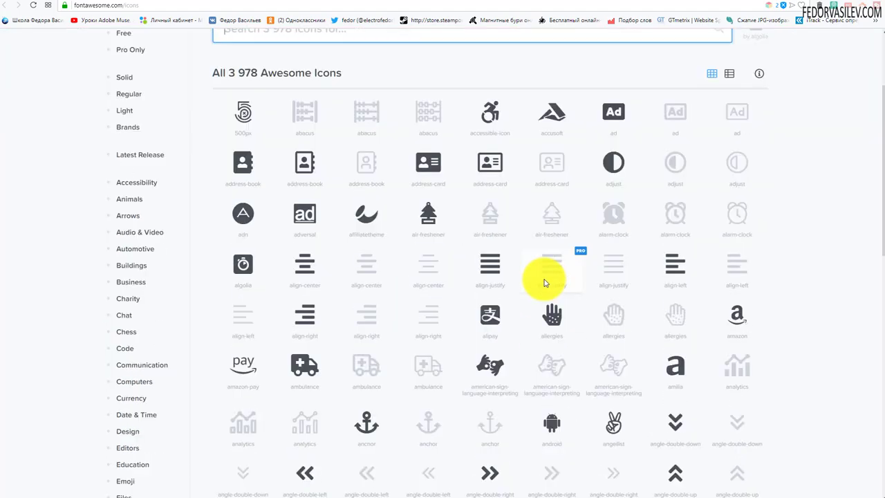
left_click(700, 4)
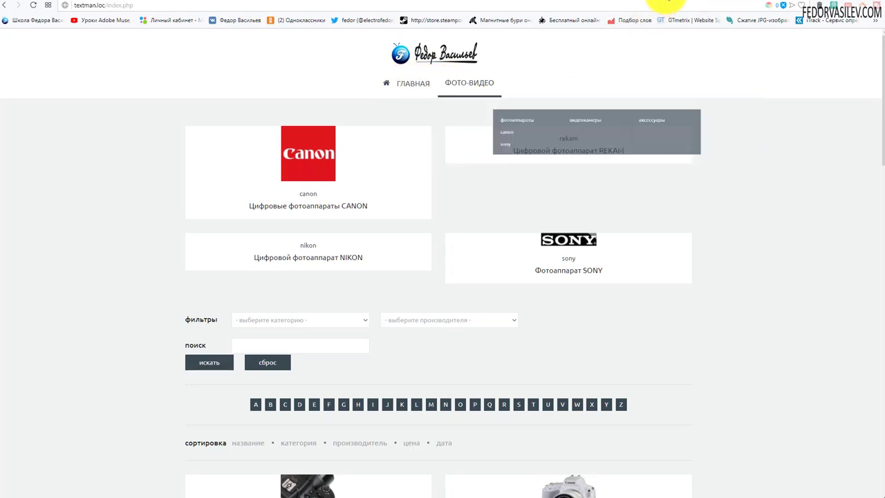
left_click(650, 2)
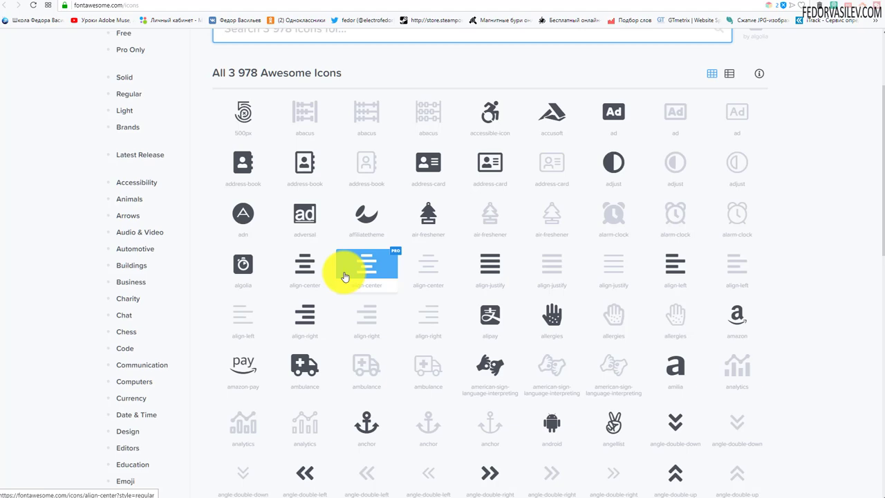
scroll(345, 277, "down", 5)
scroll(350, 271, "up", 7)
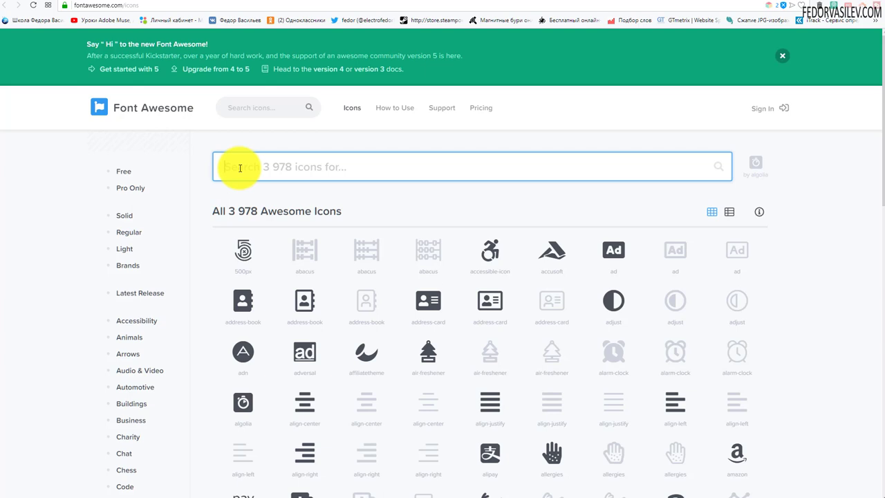
Search the Font Awesome icons for foto and look through the matches.
type("f")
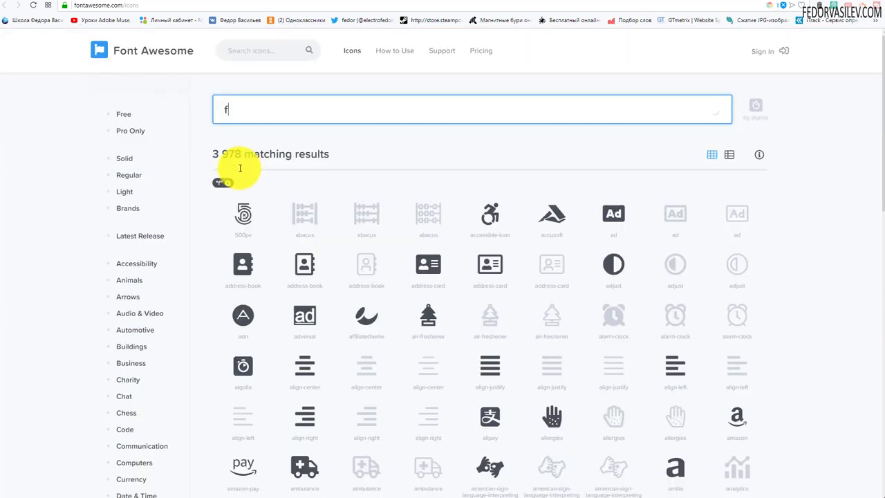
type("oto")
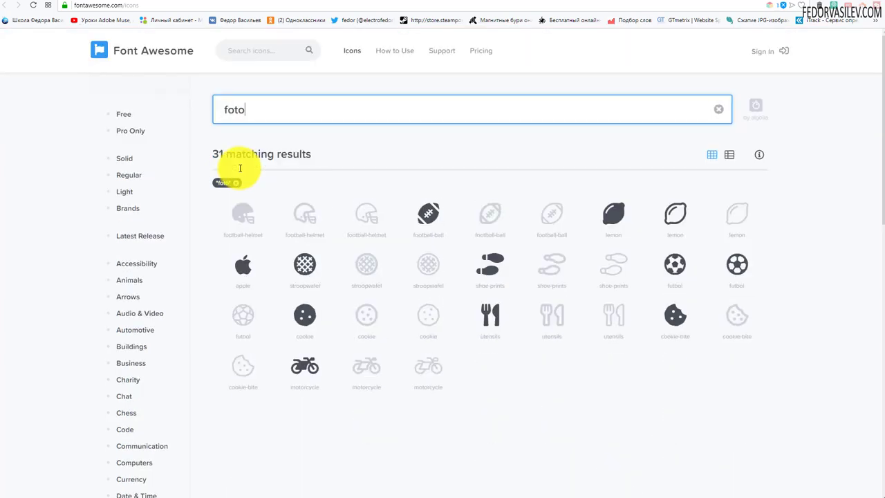
scroll(411, 148, "down", 5)
scroll(401, 146, "up", 5)
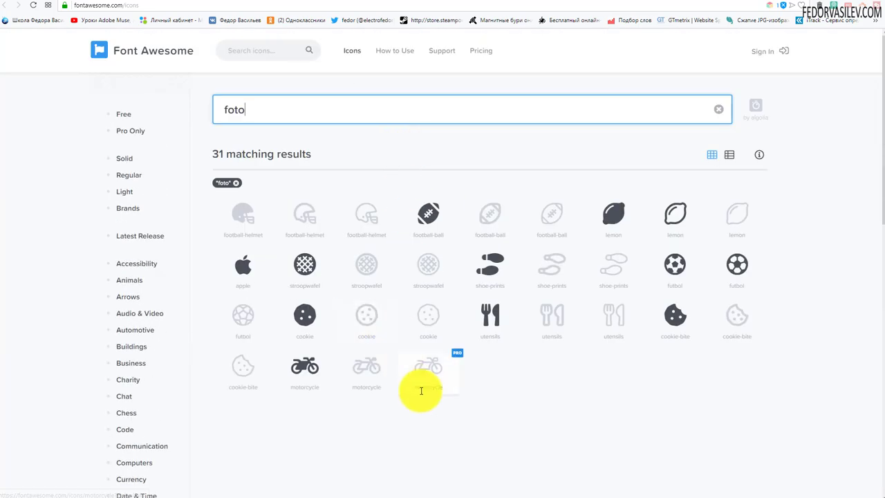
Search the Font Awesome icons for video and open the solid video icon's page.
double_click(285, 110)
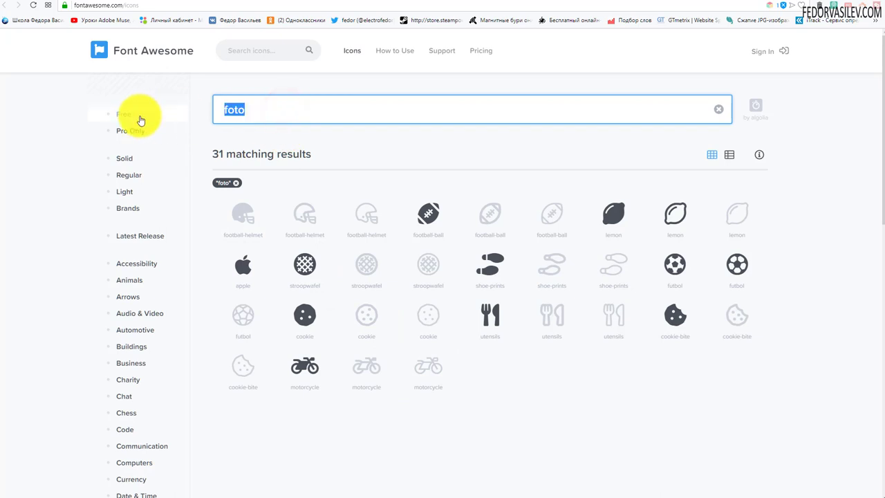
type("video")
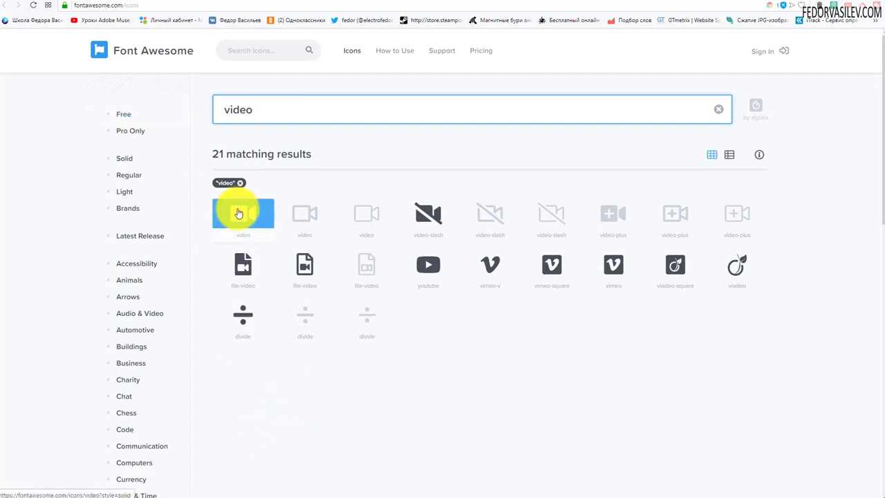
left_click(239, 217)
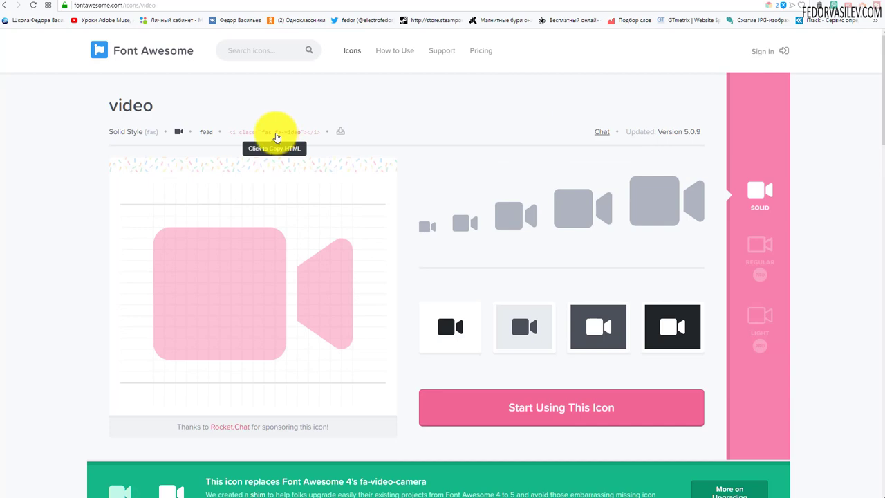
Copy the video icon's HTML and replace the Notepad text with <i class="fas fa-video"></i>.
left_click_drag(275, 136, 299, 138)
left_click(301, 139)
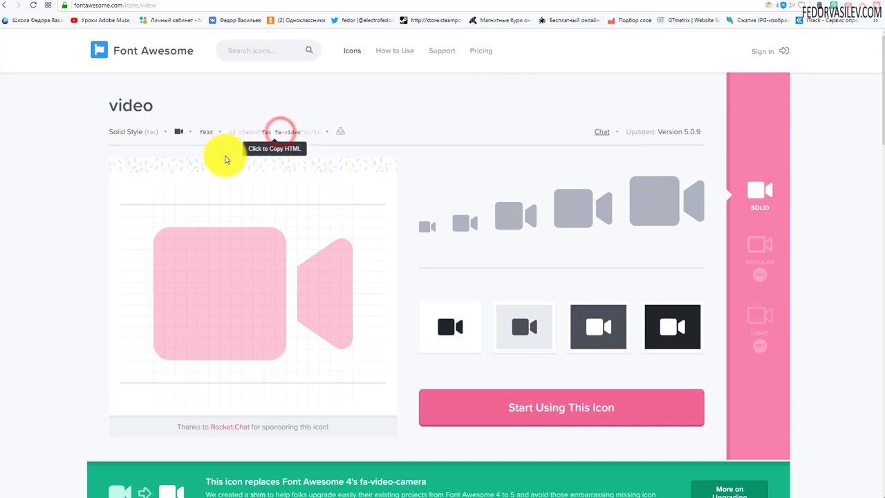
key("alt+Tab")
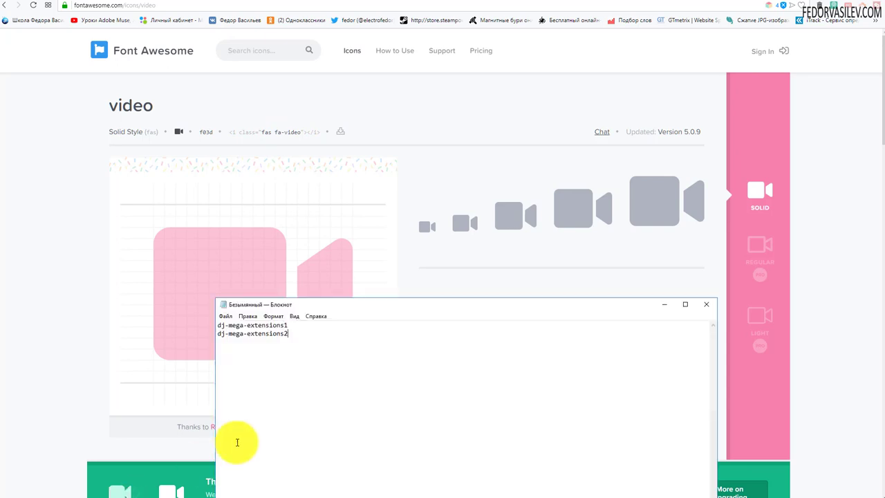
left_click_drag(336, 355, 208, 325)
left_click_drag(269, 309, 263, 189)
type("<i class=\"fas fa-video\"></i>")
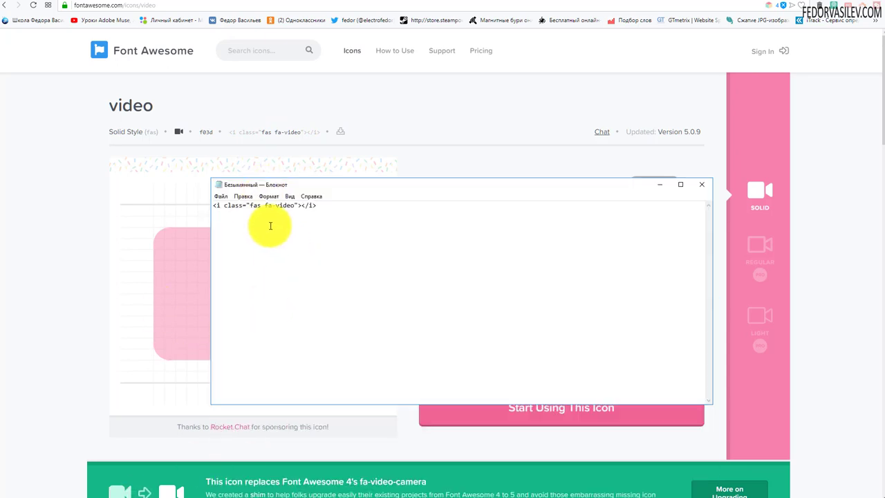
Copy only the class name fa-video from the icon code in Notepad.
double_click(266, 206)
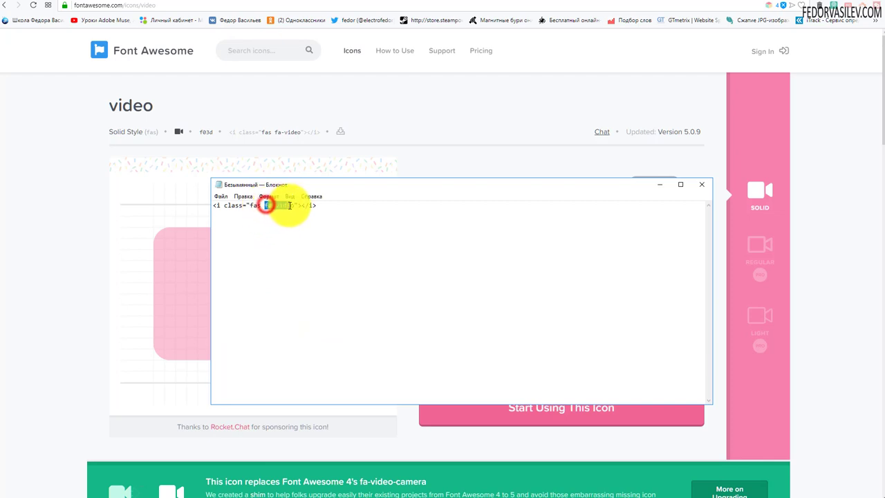
right_click(284, 205)
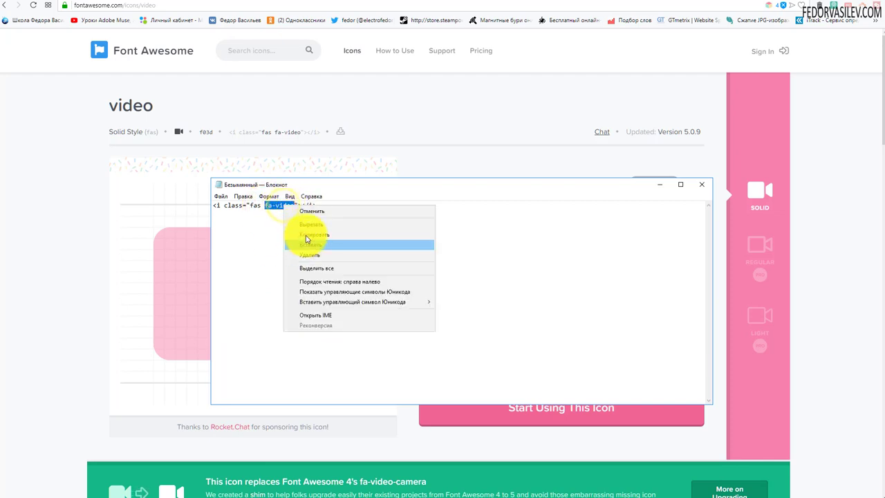
left_click(308, 234)
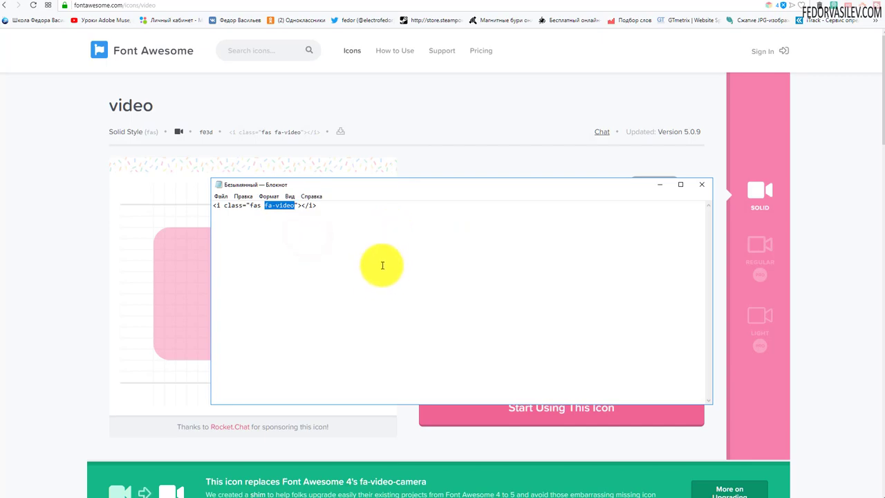
Switch back to the Joomla administrator and close the Главная menu item.
left_click(655, 1)
left_click(655, 2)
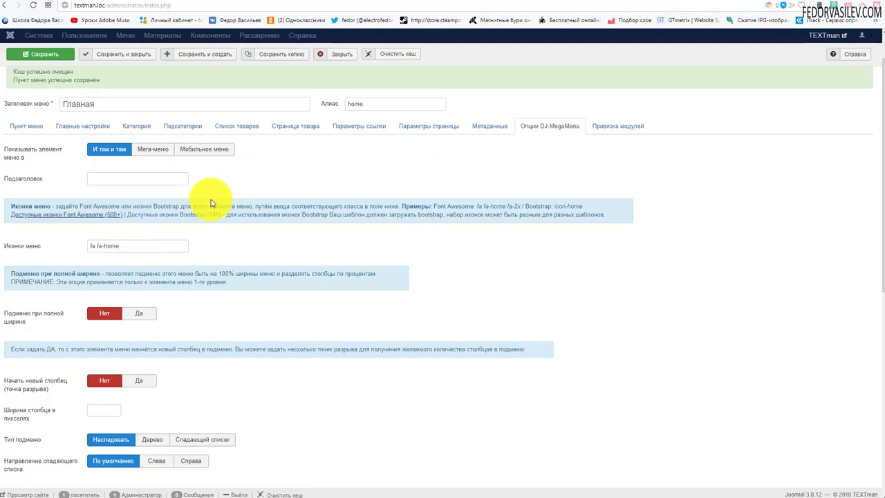
left_click(334, 56)
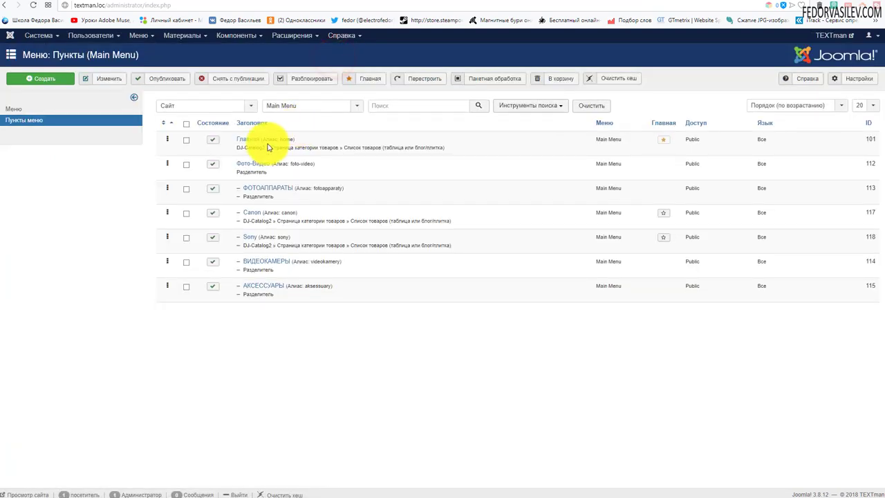
Open the Фото-Видео menu item's DJ-MegaMenu options and set its menu icon to fa-video.
left_click(244, 165)
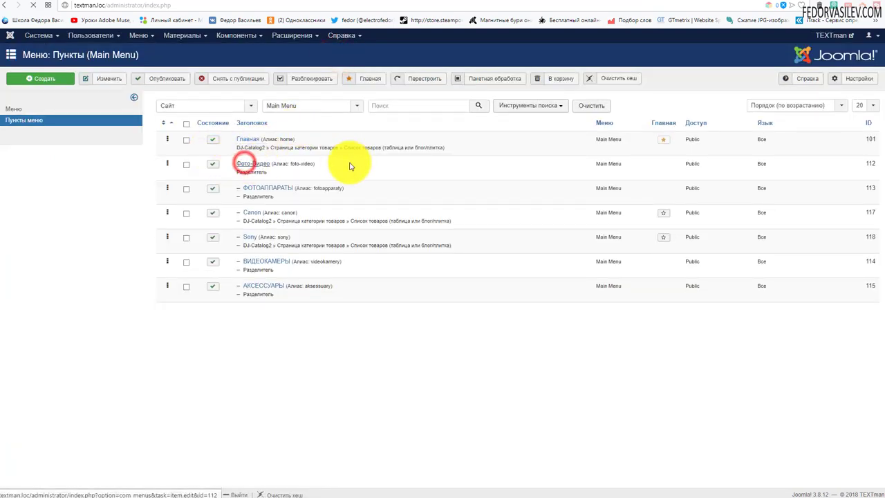
left_click(166, 135)
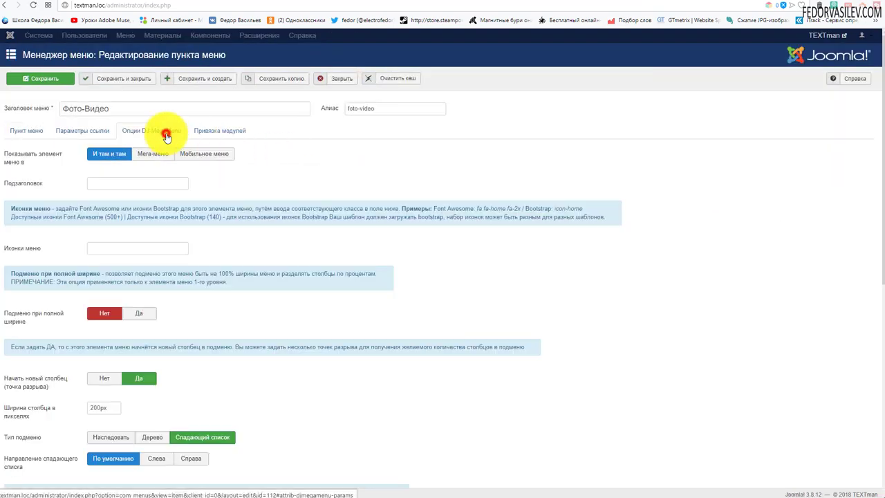
left_click(97, 248)
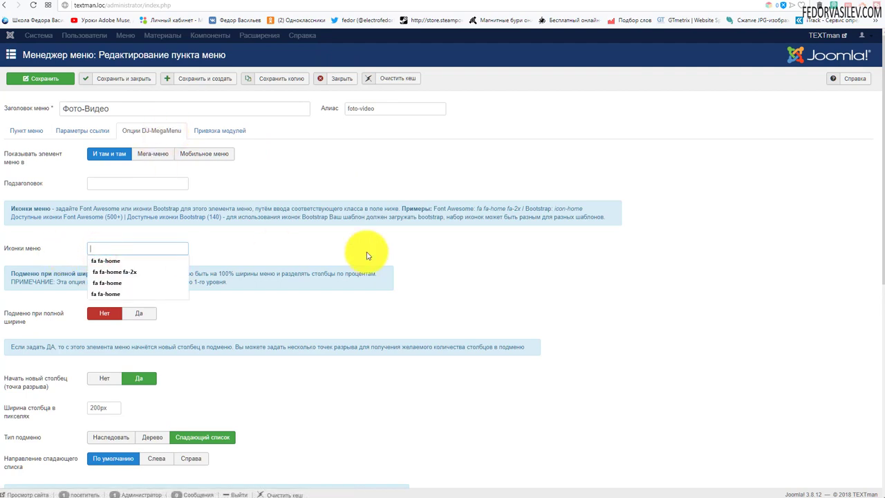
key("ctrl+v")
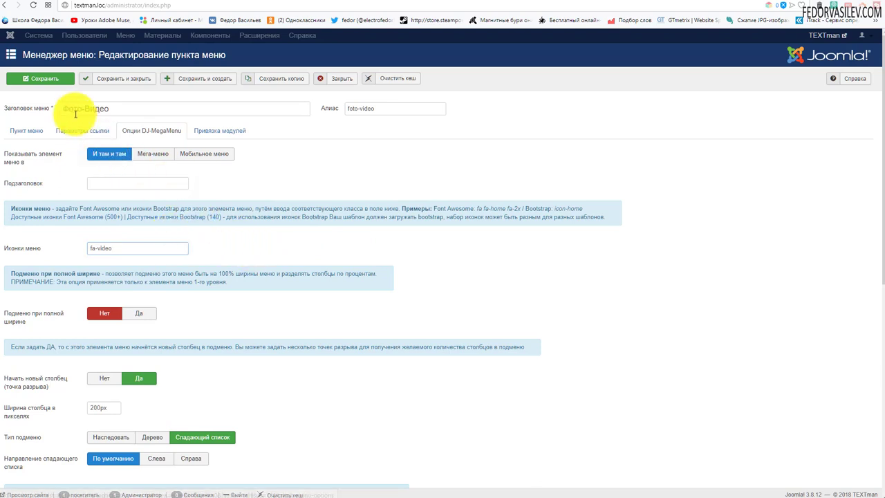
Save the Фото-Видео menu item and reload the shop's front page to check its menu icon.
left_click(62, 78)
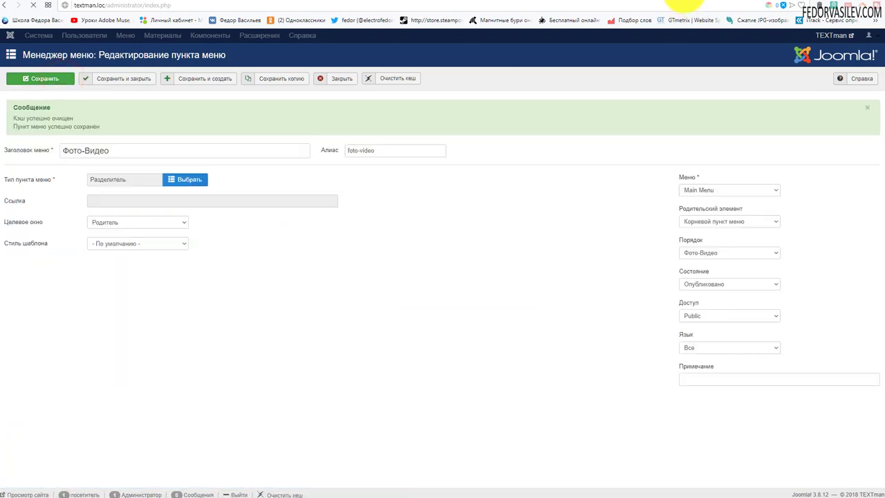
left_click(691, 4)
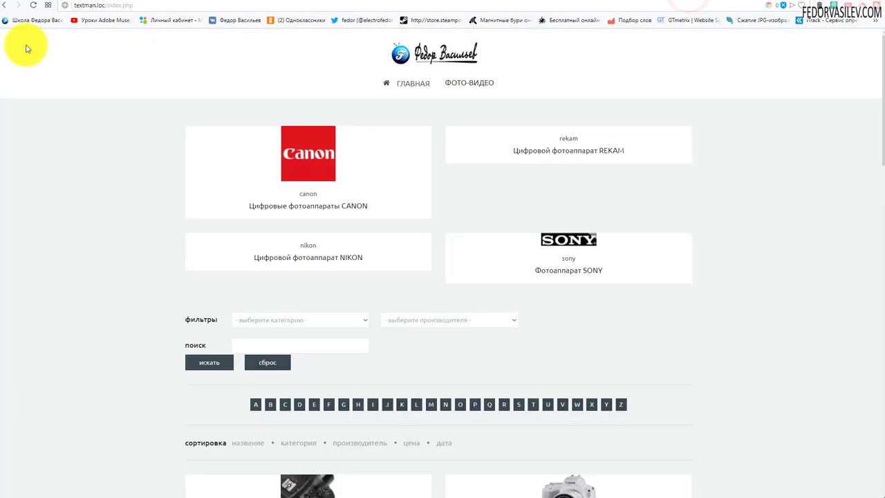
left_click(33, 5)
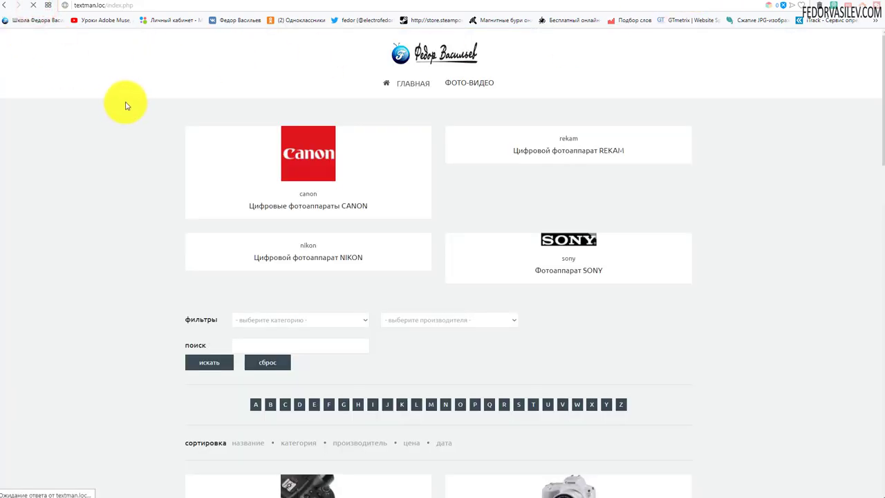
left_click(464, 83)
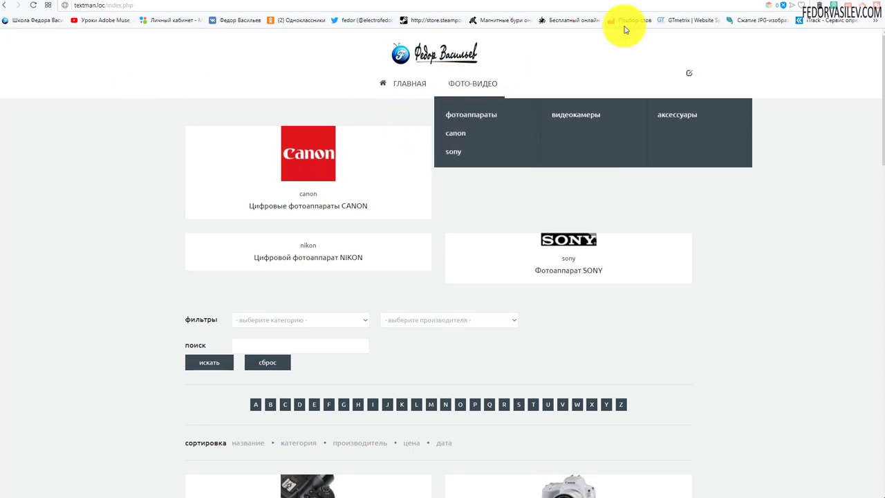
Change the Фото-Видео menu icon class to fa fa-video, save the item and reload the shop's front page.
left_click(654, 2)
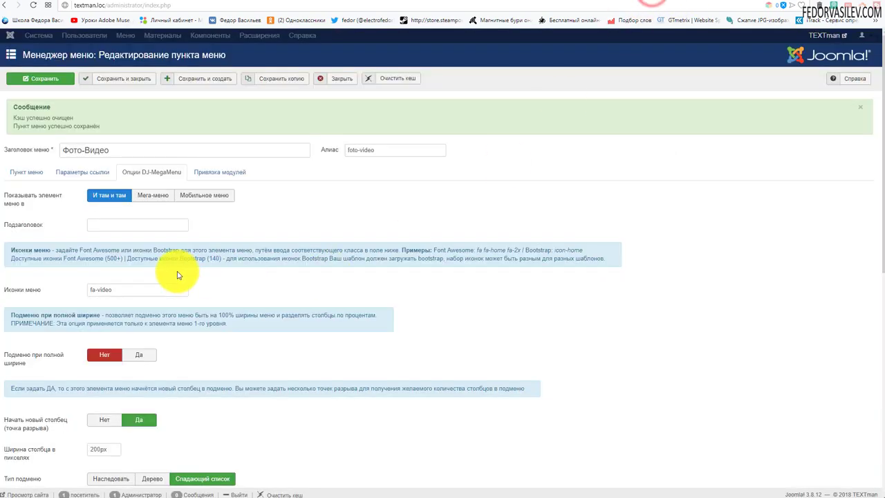
double_click(481, 250)
left_click(468, 237)
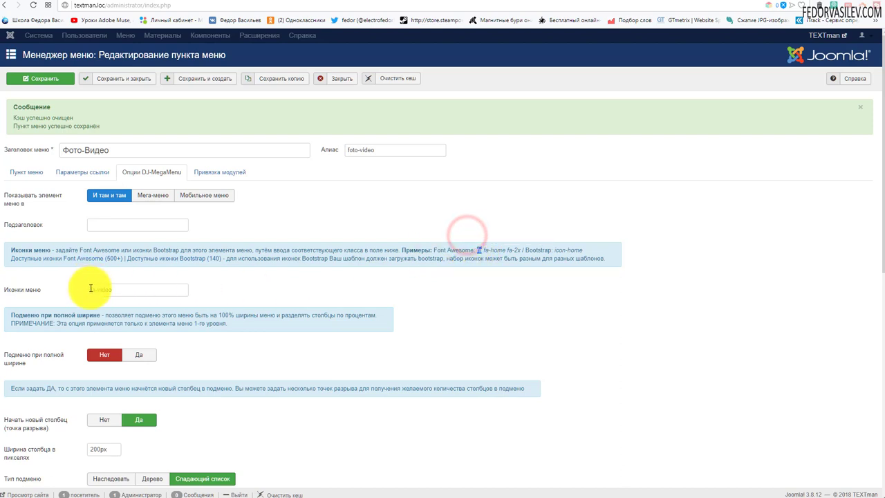
left_click(91, 289)
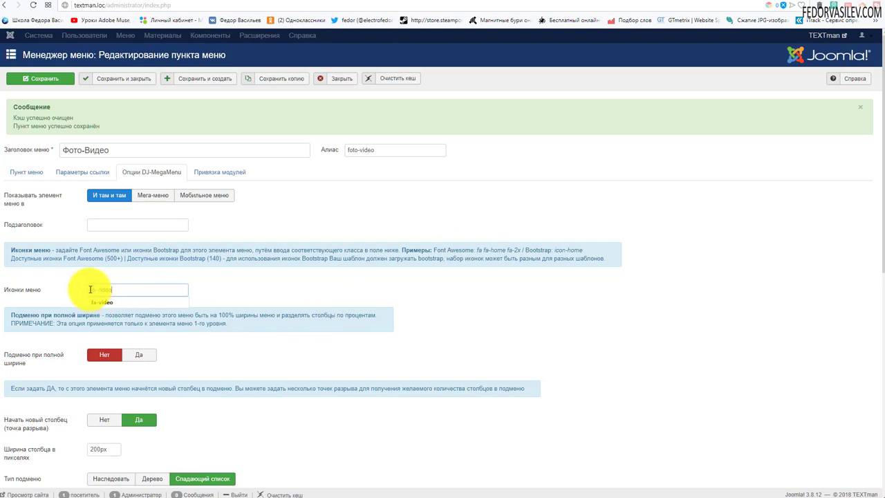
left_click(296, 297)
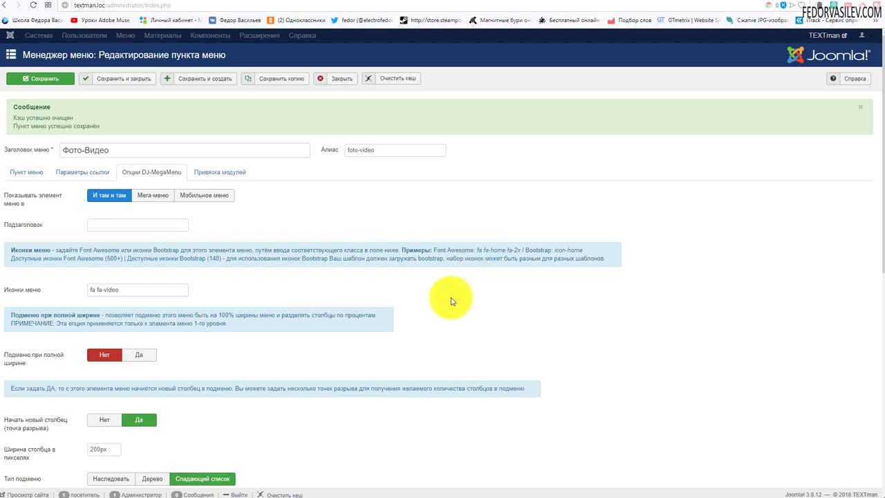
left_click(39, 79)
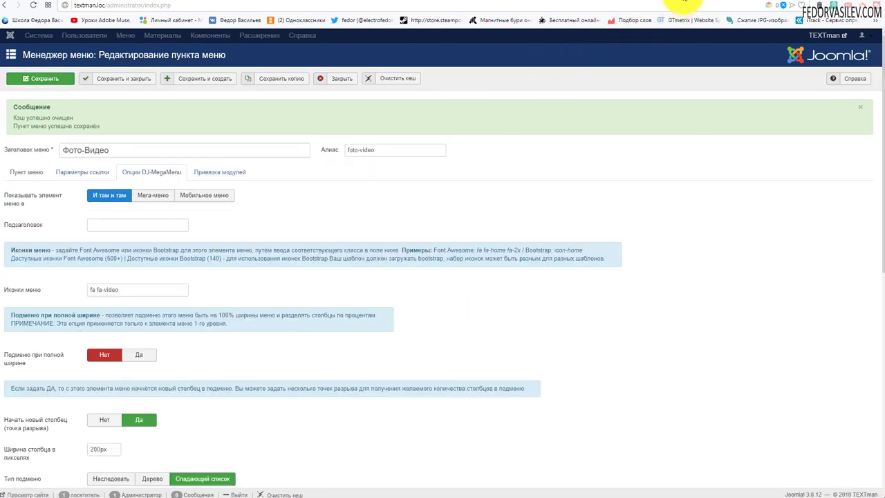
left_click(683, 2)
left_click(33, 5)
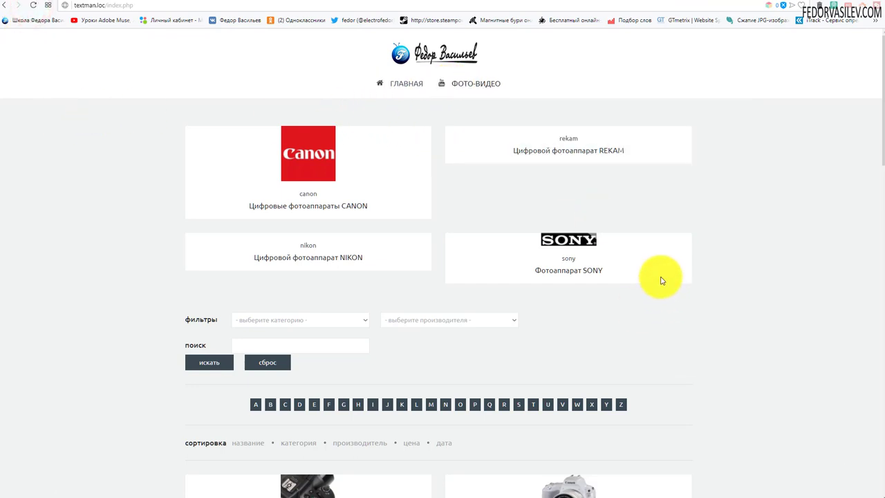
Compare the menu icon on the shop's front page with Font Awesome's youtube icon and the class set in the menu item.
left_click(705, 2)
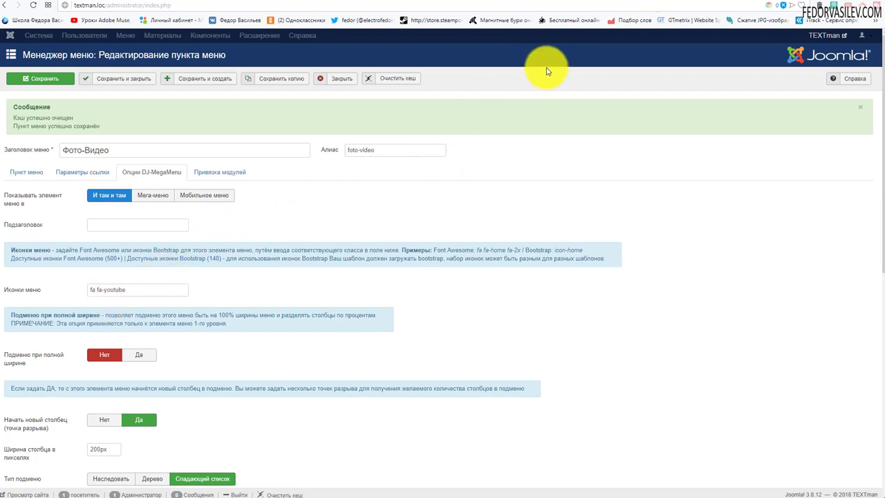
left_click(684, 3)
mouse_move(435, 89)
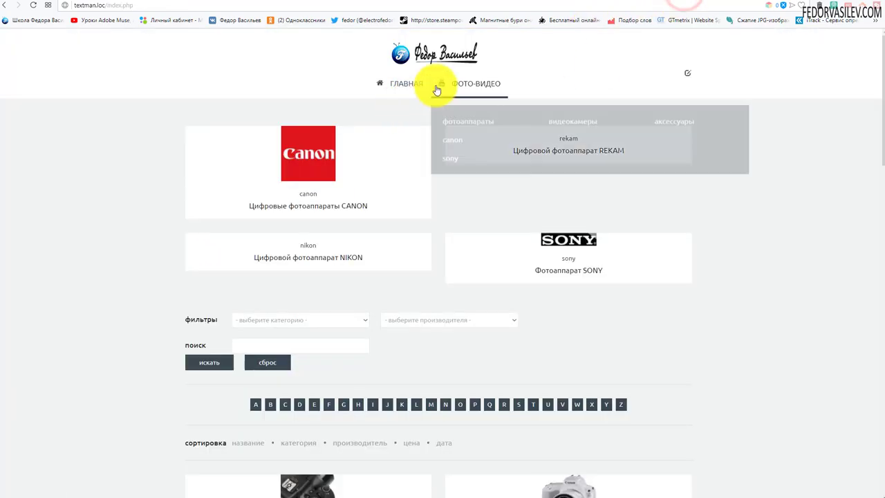
left_click(695, 3)
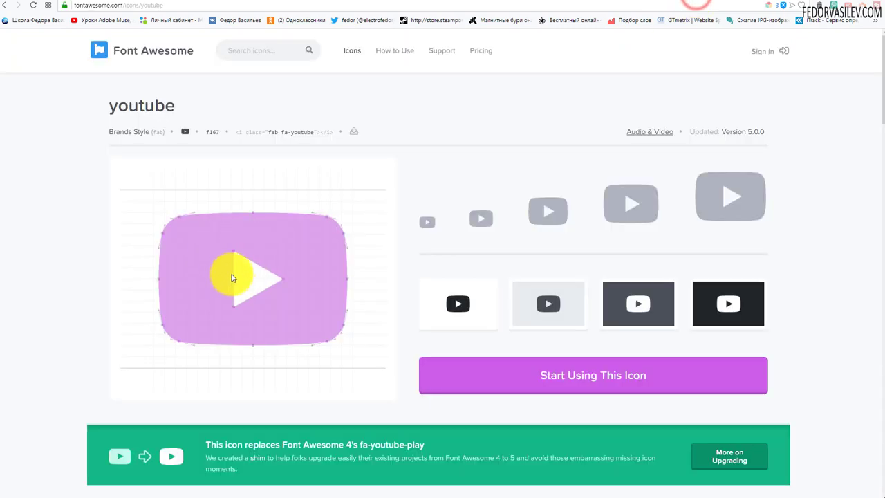
left_click(671, 3)
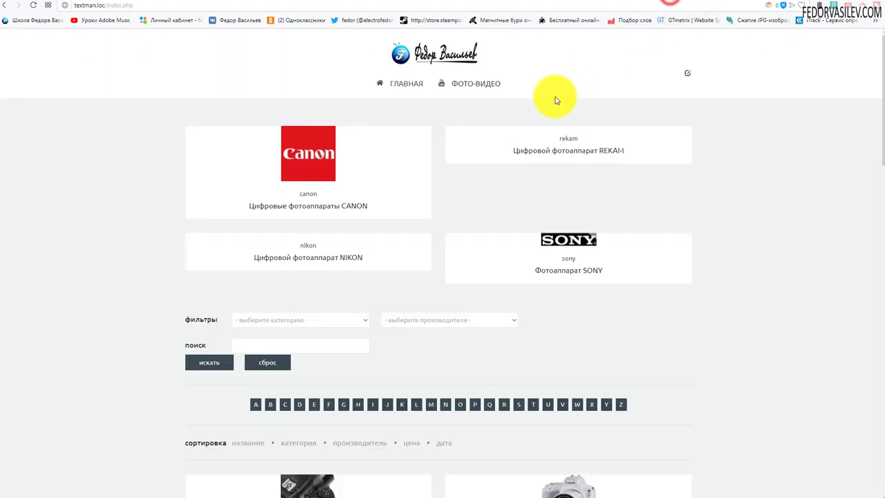
mouse_move(443, 89)
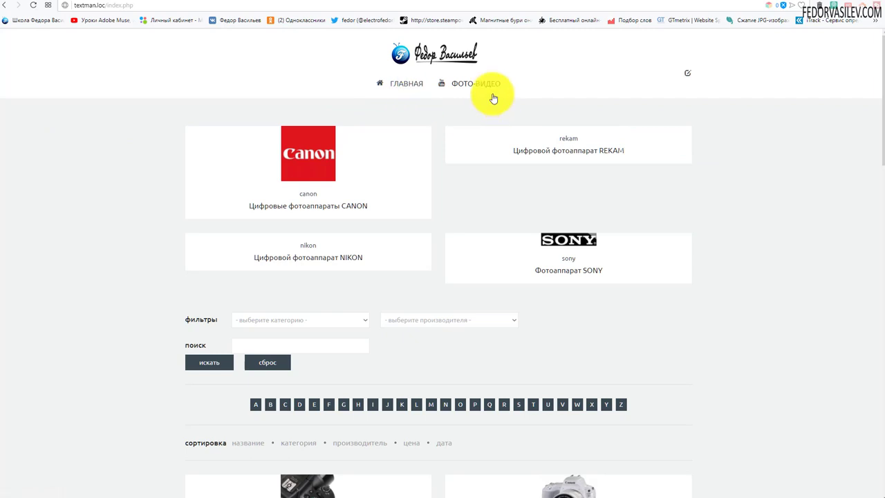
mouse_move(491, 94)
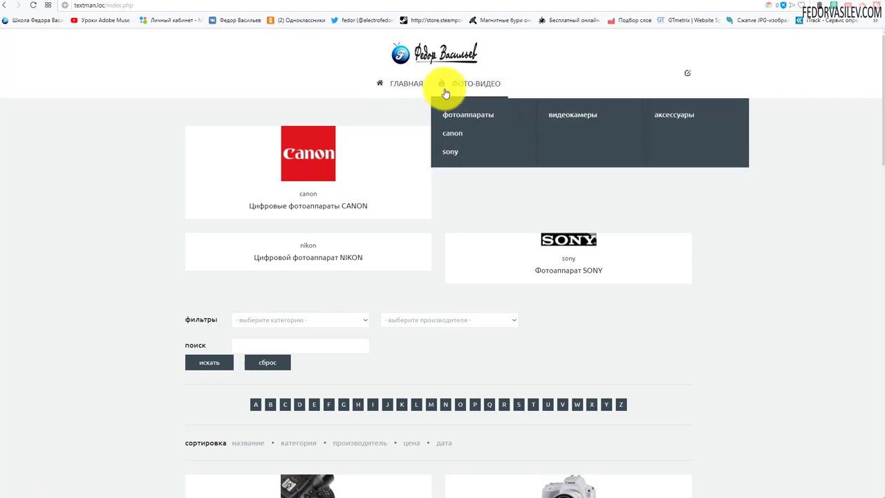
Compare the Фото-Видео item's menu icon class with the fa-youtube class in the Notepad icon code.
left_click(652, 3)
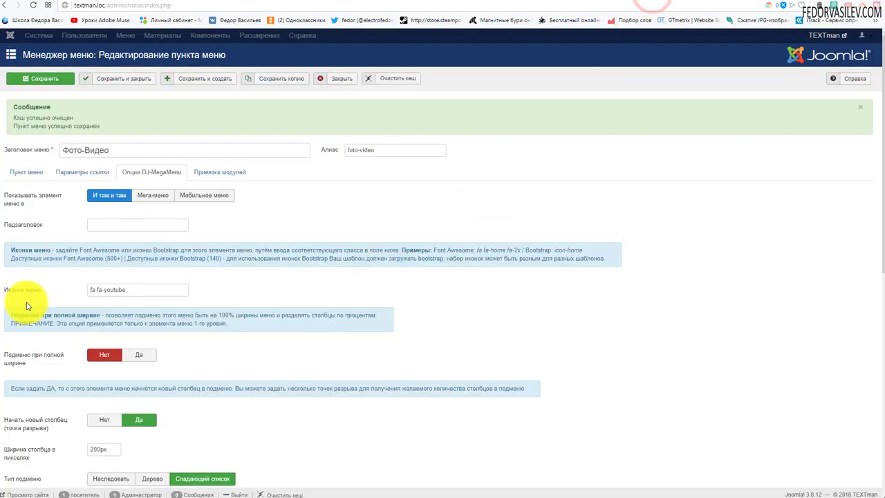
left_click_drag(135, 289, 89, 293)
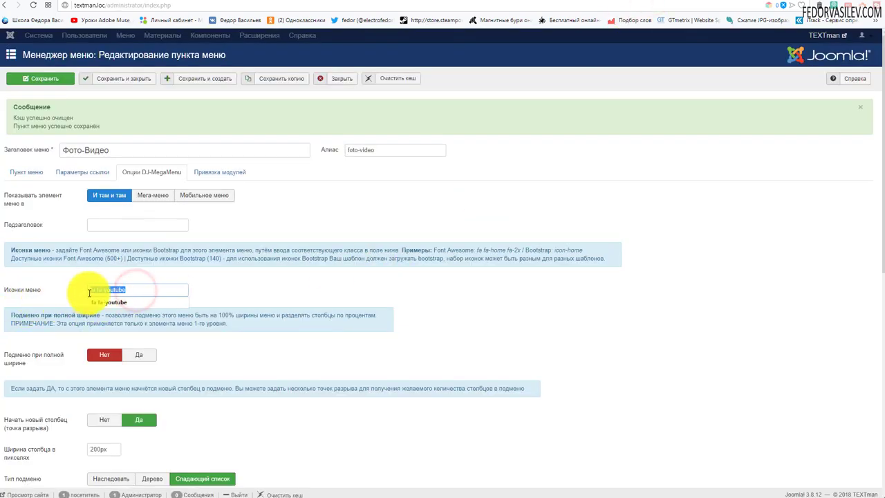
left_click(225, 291)
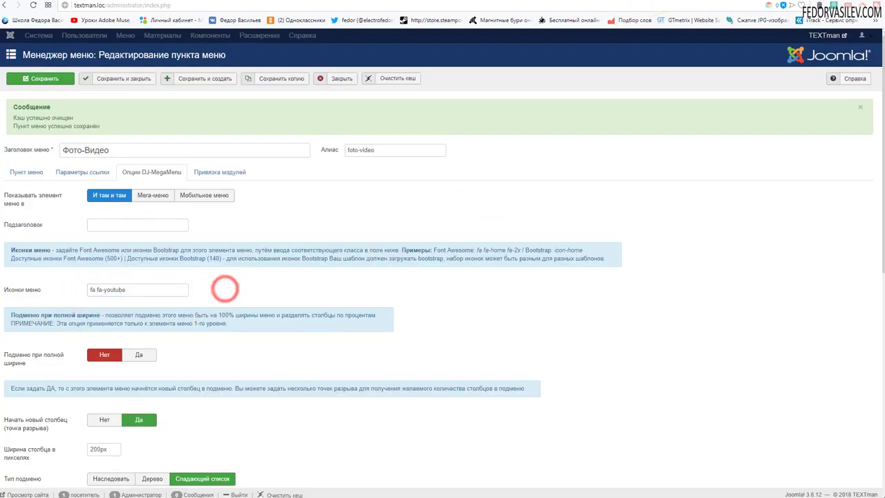
key("alt+Tab")
left_click(317, 280)
left_click_drag(330, 214, 211, 214)
left_click(250, 228)
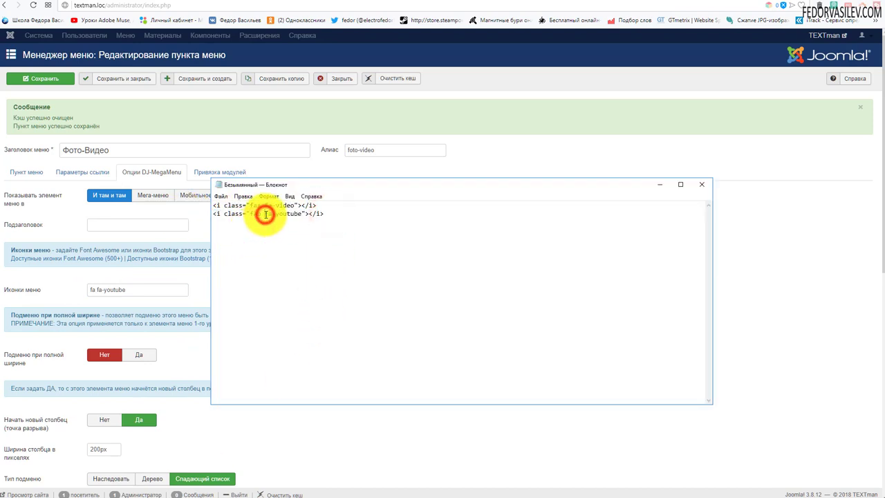
left_click_drag(265, 214, 302, 213)
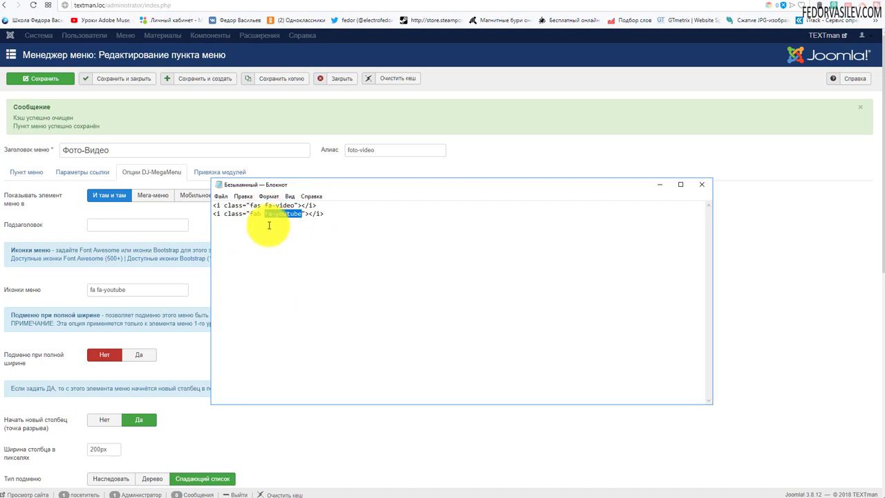
left_click(654, 187)
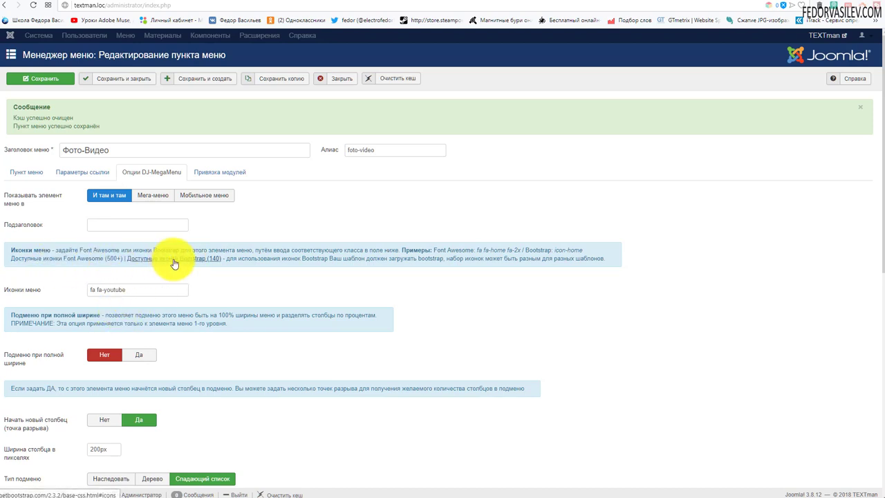
Open the list of available Bootstrap icons and copy the class name icon-facetime-video.
left_click(135, 261)
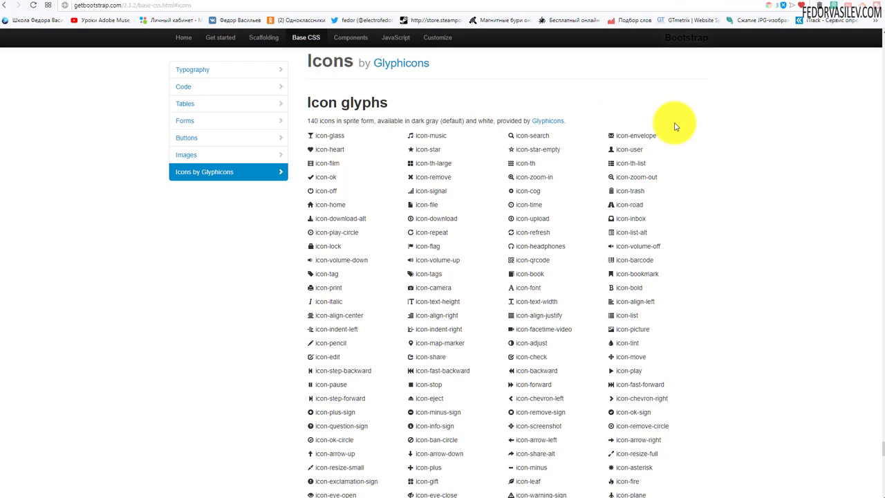
scroll(664, 125, "down", 2)
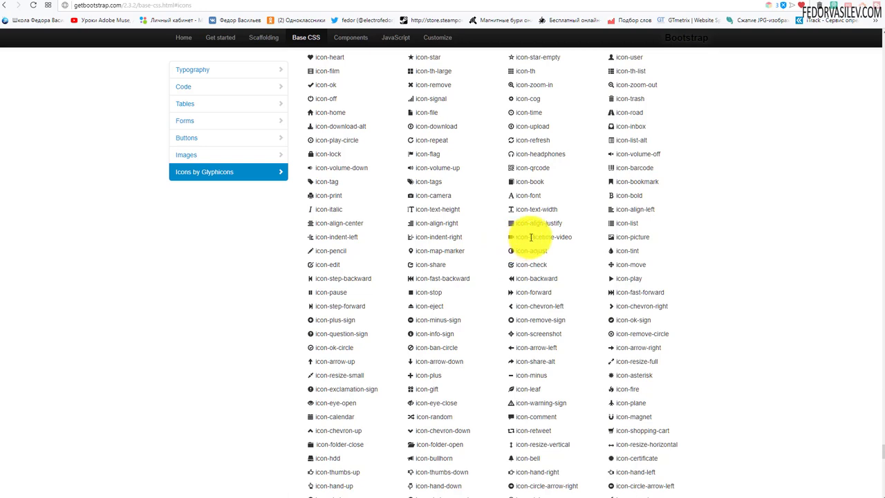
left_click_drag(572, 237, 521, 241)
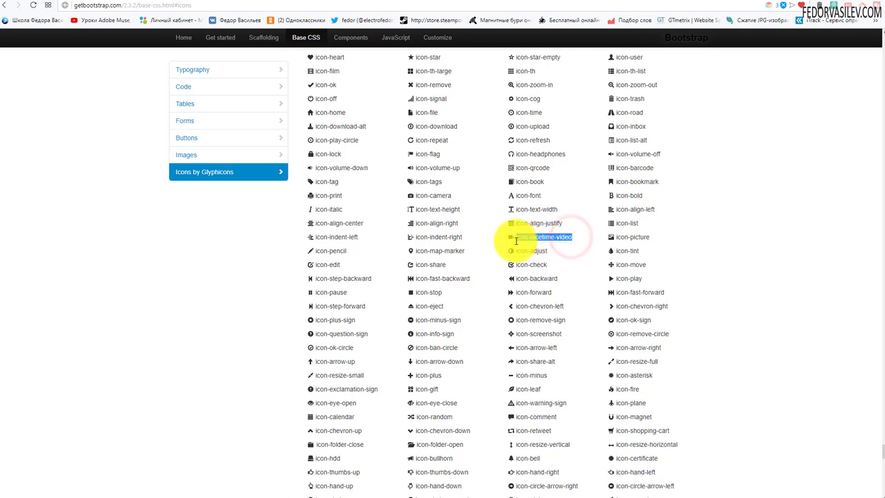
left_click(524, 218)
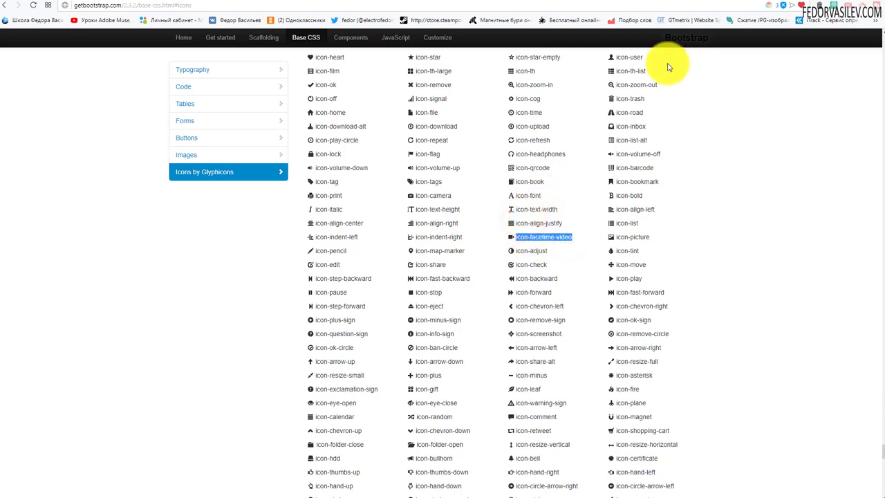
Set the Фото-Видео menu icon to icon-facetime-video, save the item and reload the shop's front page to check it.
left_click(658, 3)
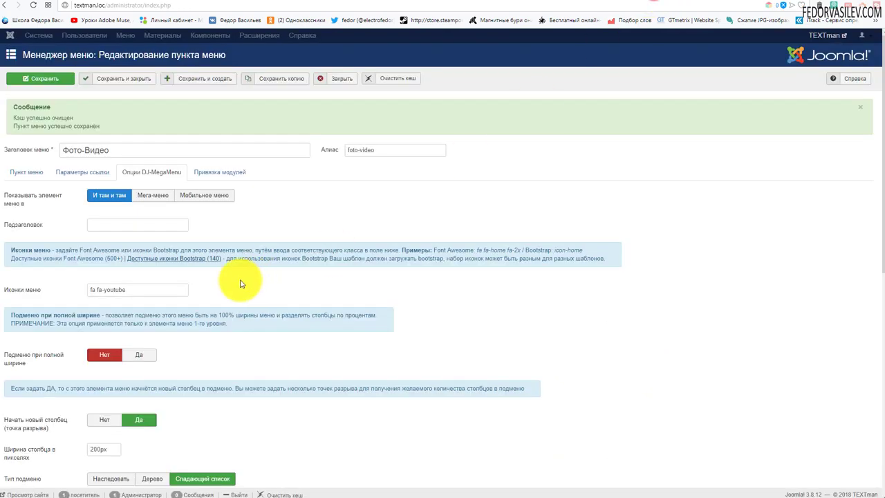
triple_click(159, 290)
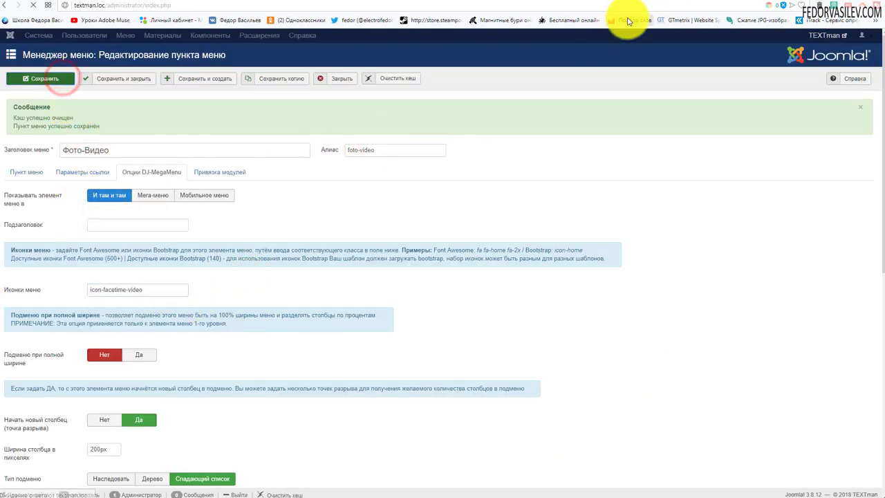
left_click(675, 4)
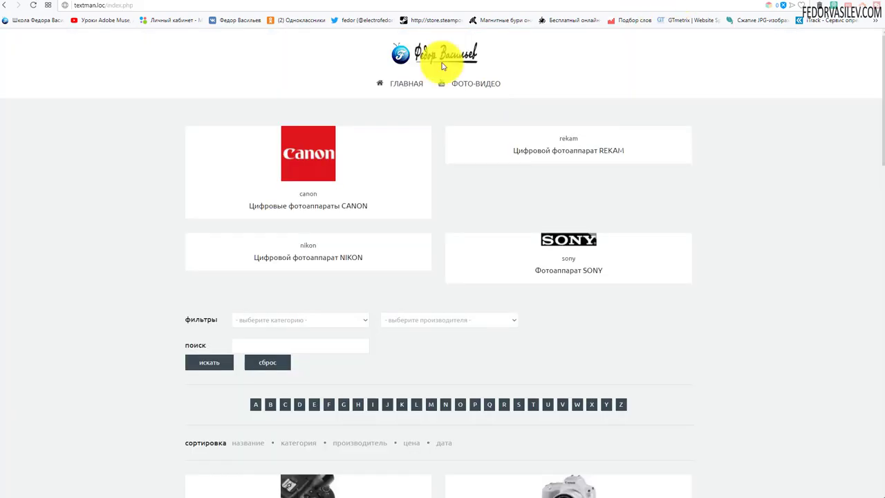
left_click(32, 5)
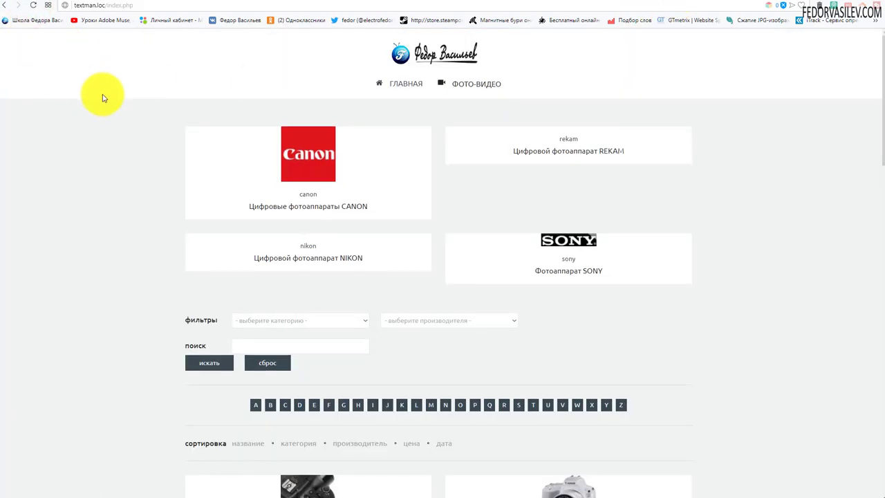
mouse_move(443, 87)
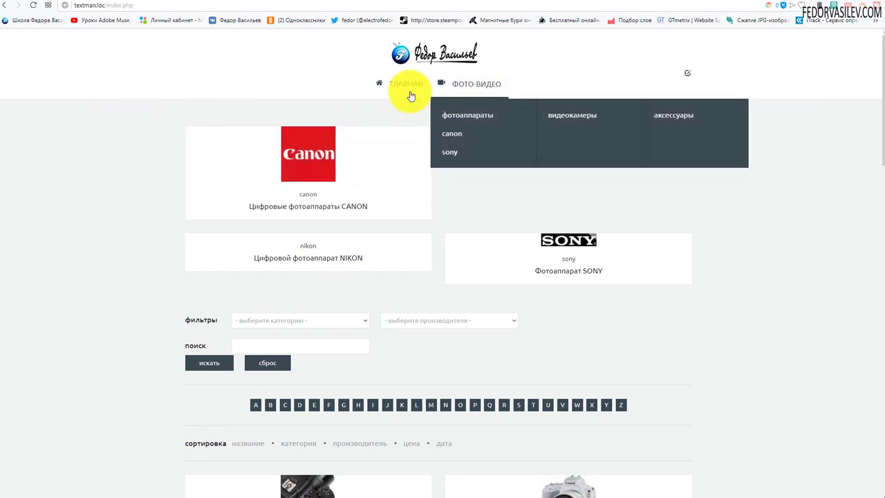
Set the Фото-Видео item's subtitle to Цифровая техника, save it and check the menu on the shop's front page.
key("ctrl+Tab")
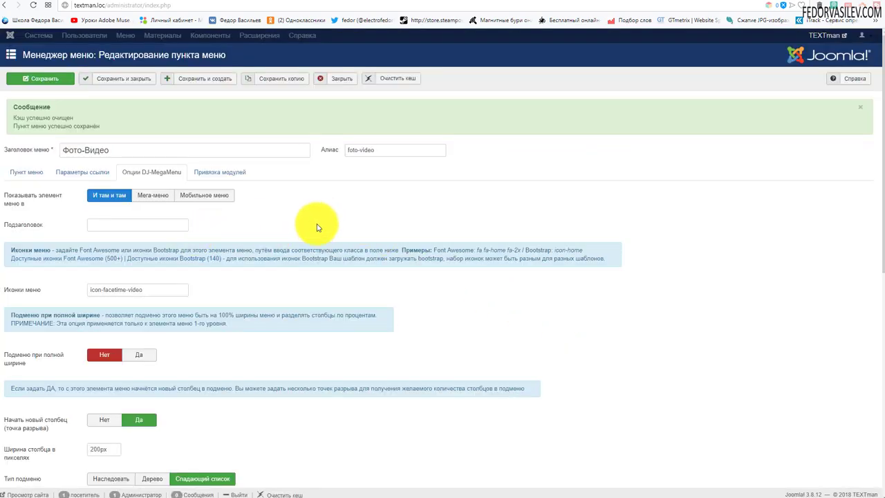
mouse_move(27, 228)
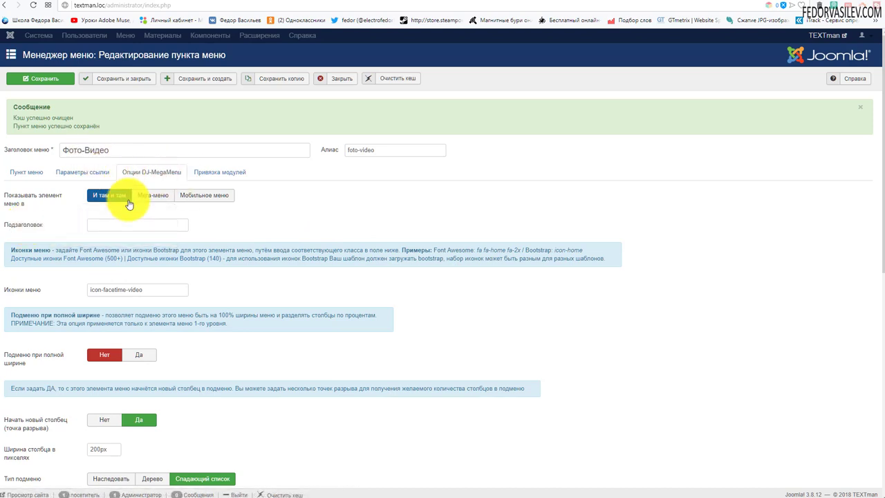
right_click(95, 224)
left_click(152, 283)
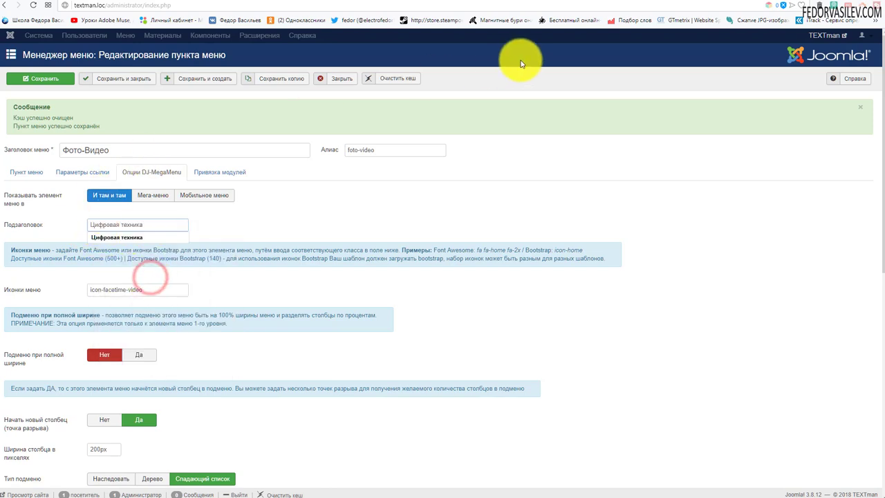
left_click(683, 3)
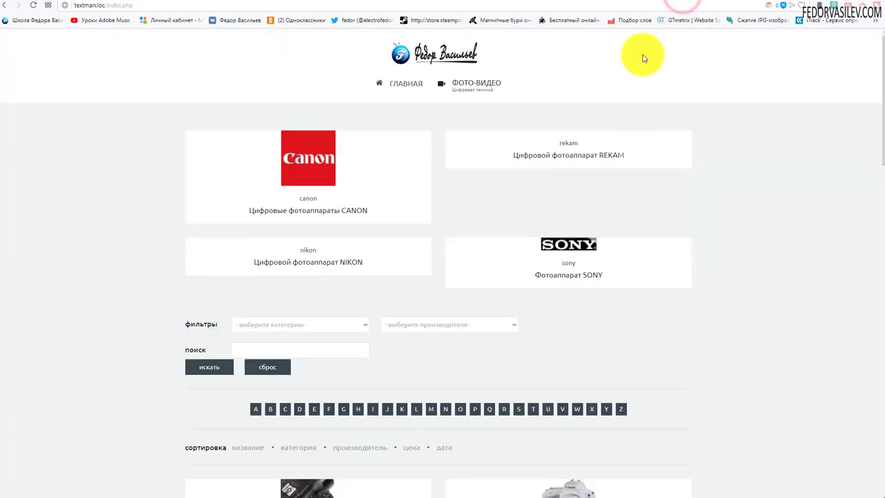
left_click(465, 87)
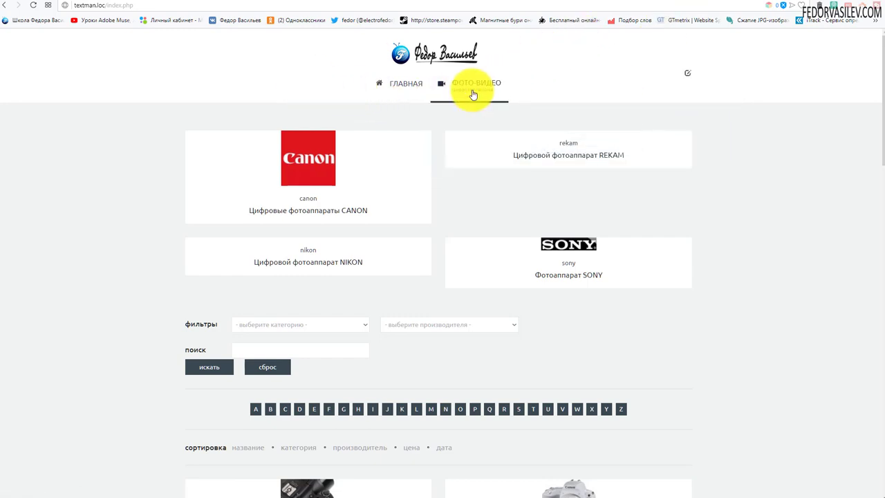
mouse_move(472, 88)
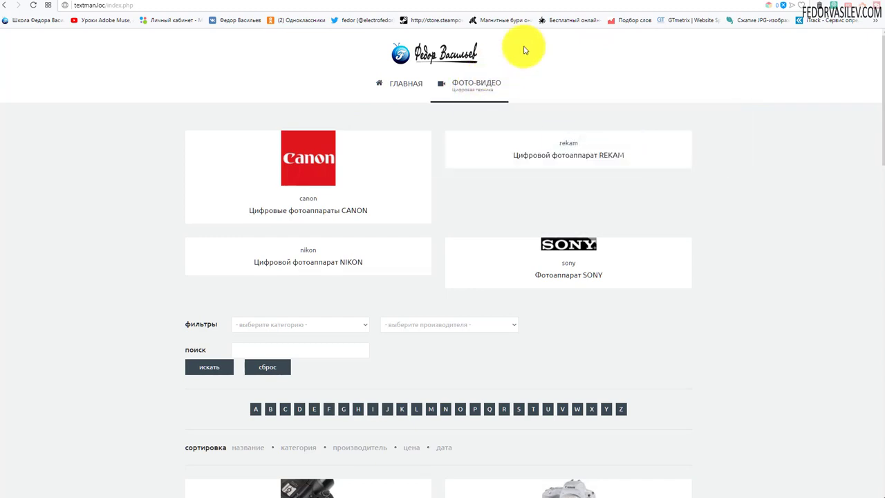